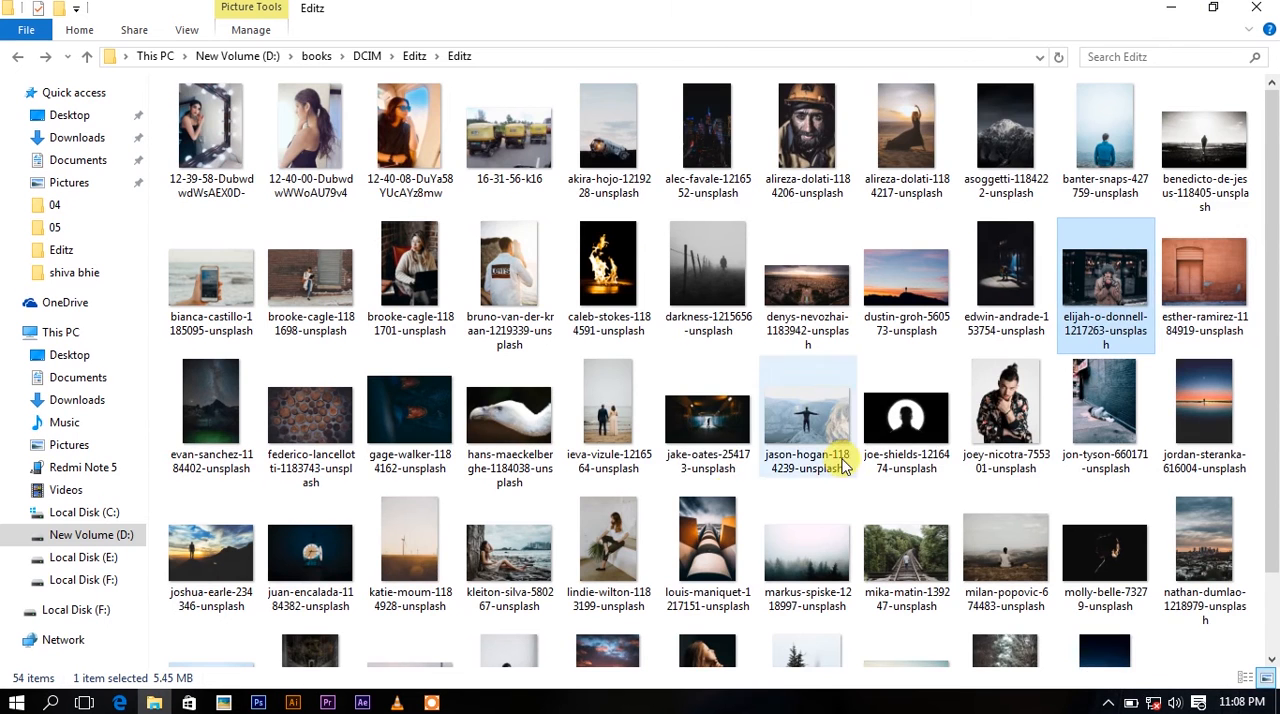
# Place the juan-encalada-1184382-unsplash clock tower photo into the portrait document and commit it at its default size.
pyautogui.scroll(-2, 580, 543)
pyautogui.moveTo(318, 500)
pyautogui.mouseDown()
pyautogui.moveTo(330, 665)
pyautogui.moveTo(262, 700)
pyautogui.moveTo(570, 455)
pyautogui.mouseUp()
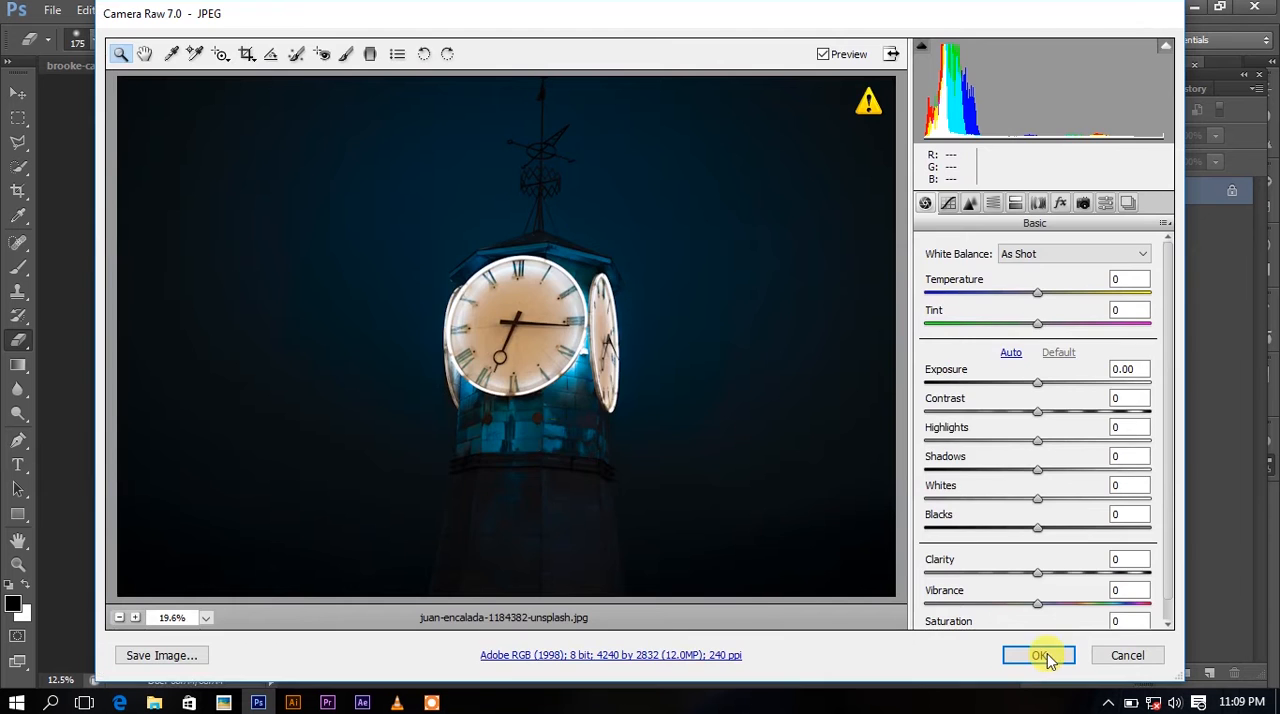
pyautogui.click(1044, 655)
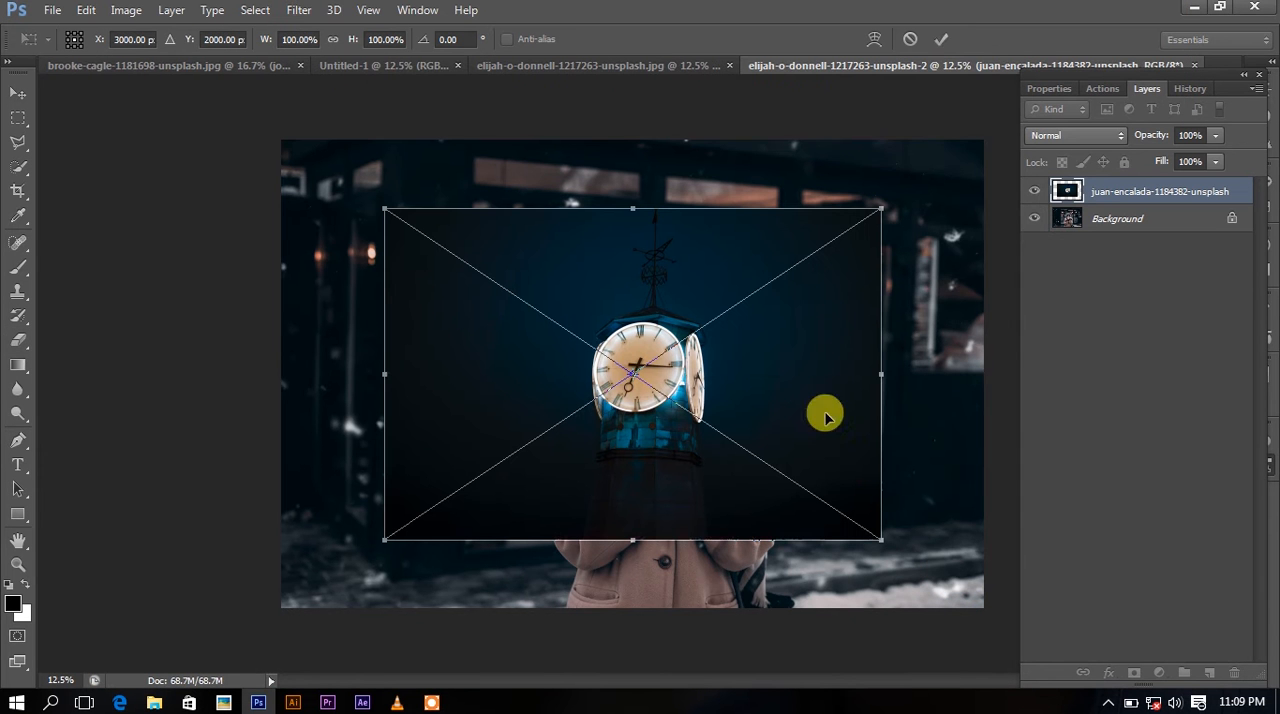
pyautogui.click(941, 39)
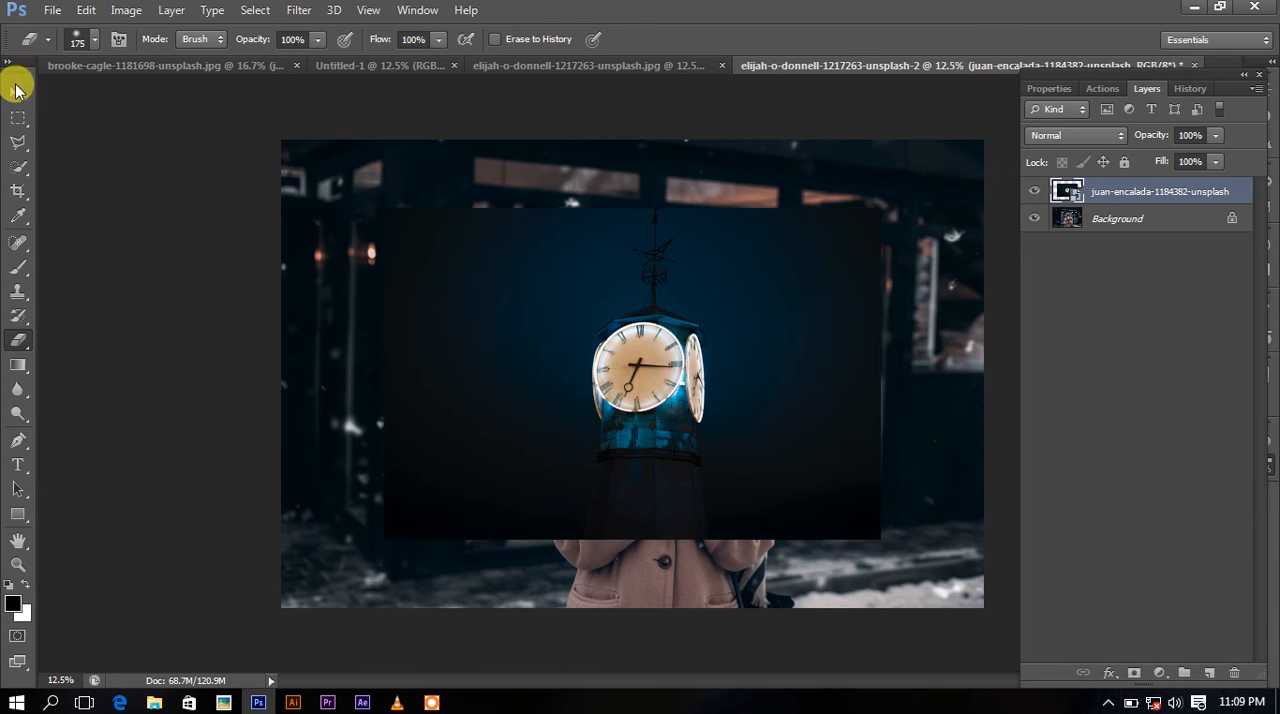
# Duplicate the Background layer, then select the placed clock tower layer.
pyautogui.click(17, 92)
pyautogui.click(1130, 216)
pyautogui.doubleClick(1130, 216)
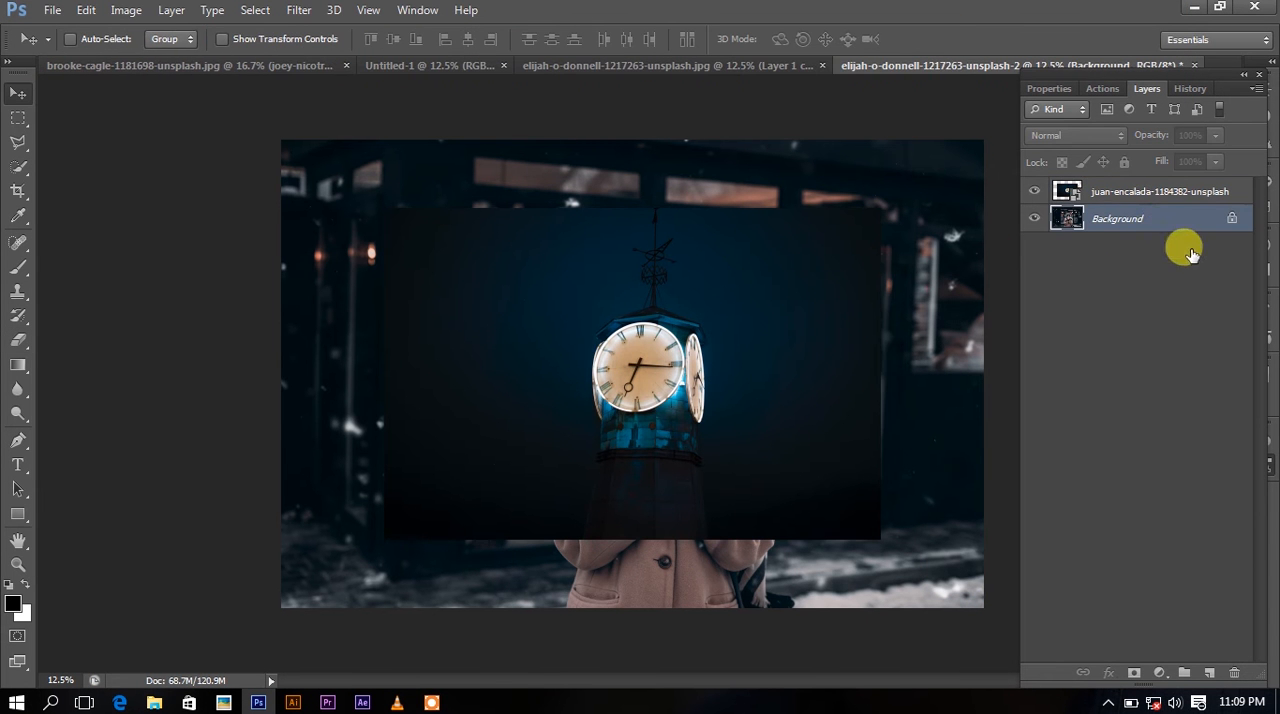
pyautogui.click(826, 242)
pyautogui.moveTo(1163, 218); pyautogui.dragTo(1209, 672)
pyautogui.click(1170, 192)
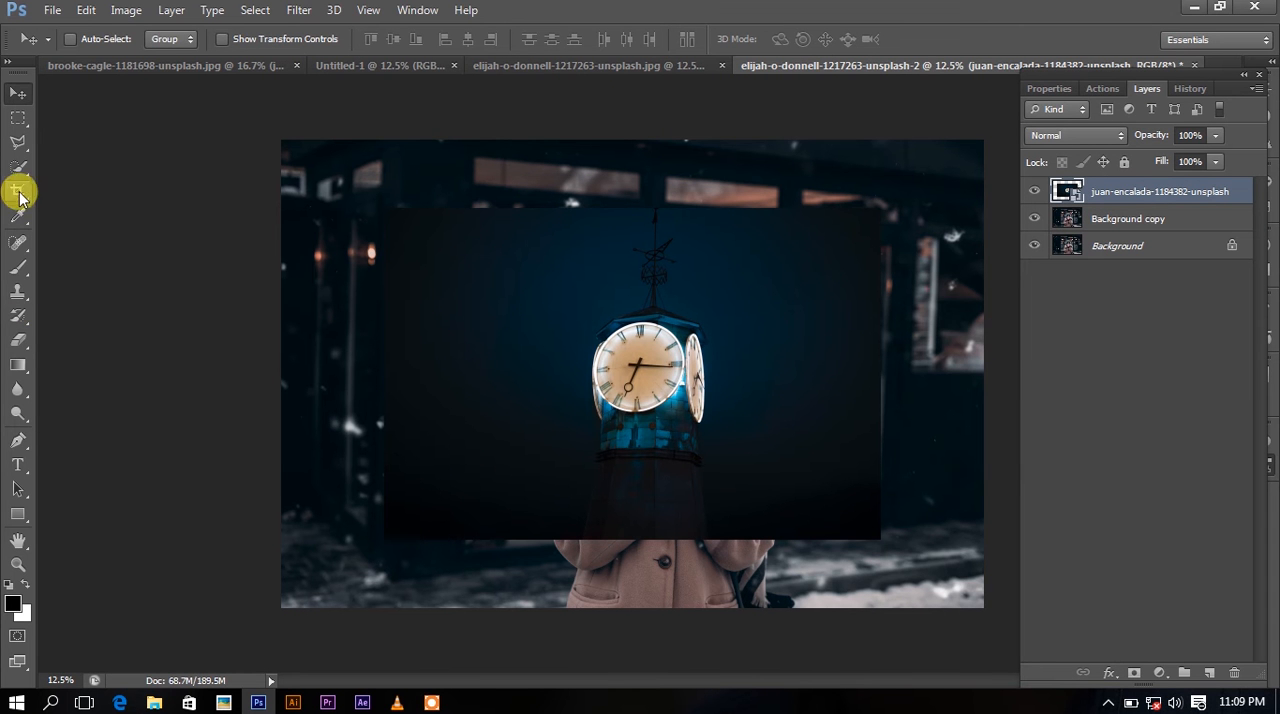
# Scale the clock tower image proportionally from its centre to about 126.6%.
pyautogui.click(18, 440)
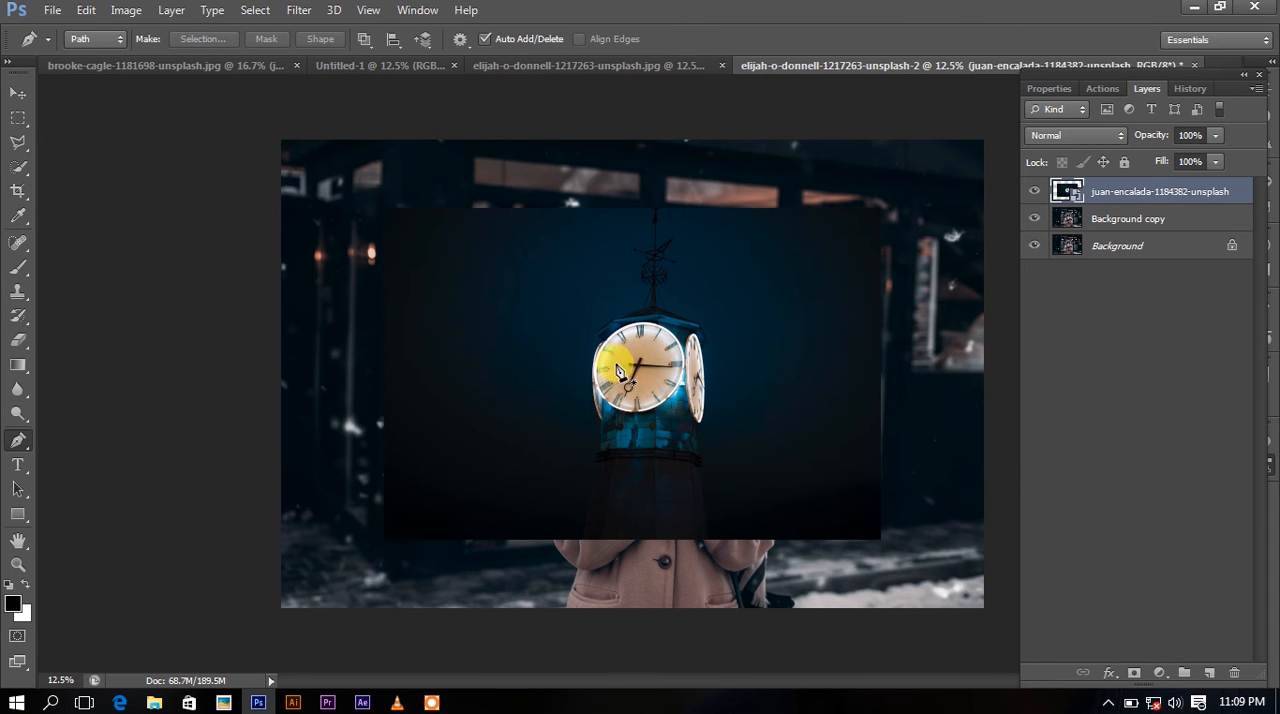
pyautogui.hotkey('ctrl', 't')
pyautogui.moveTo(889, 204); pyautogui.dragTo(941, 168)
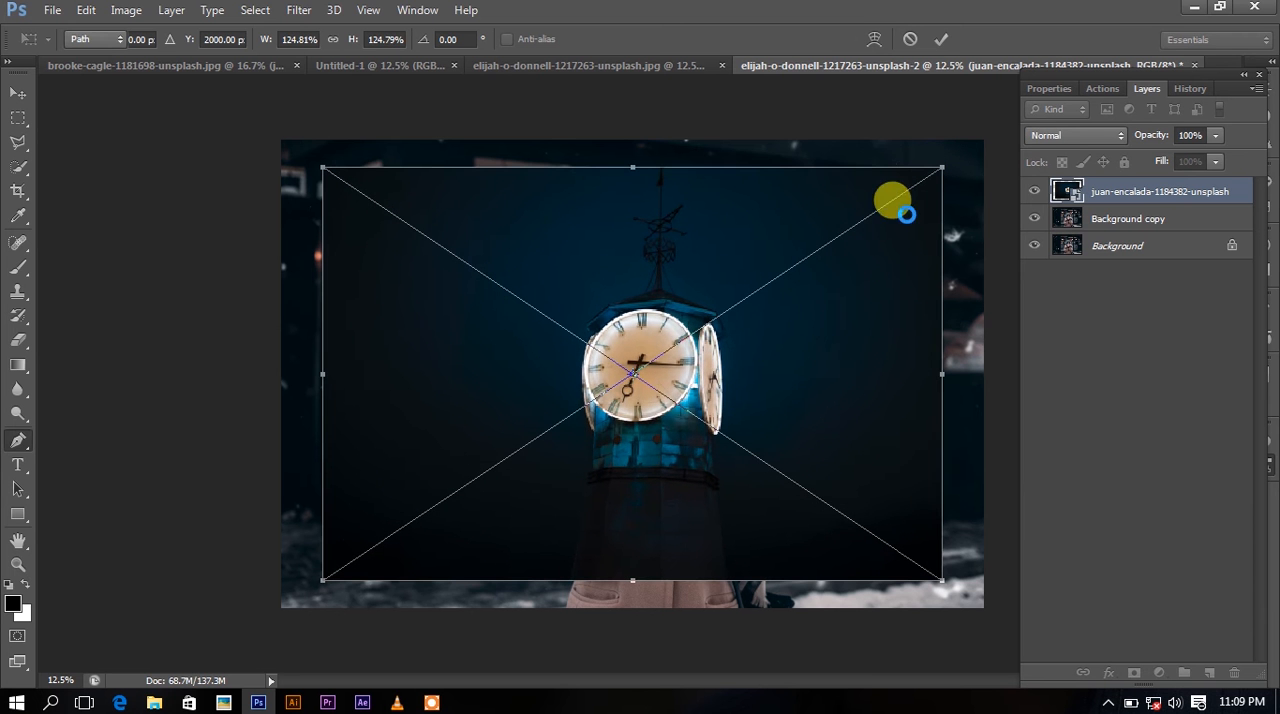
pyautogui.doubleClick(864, 244)
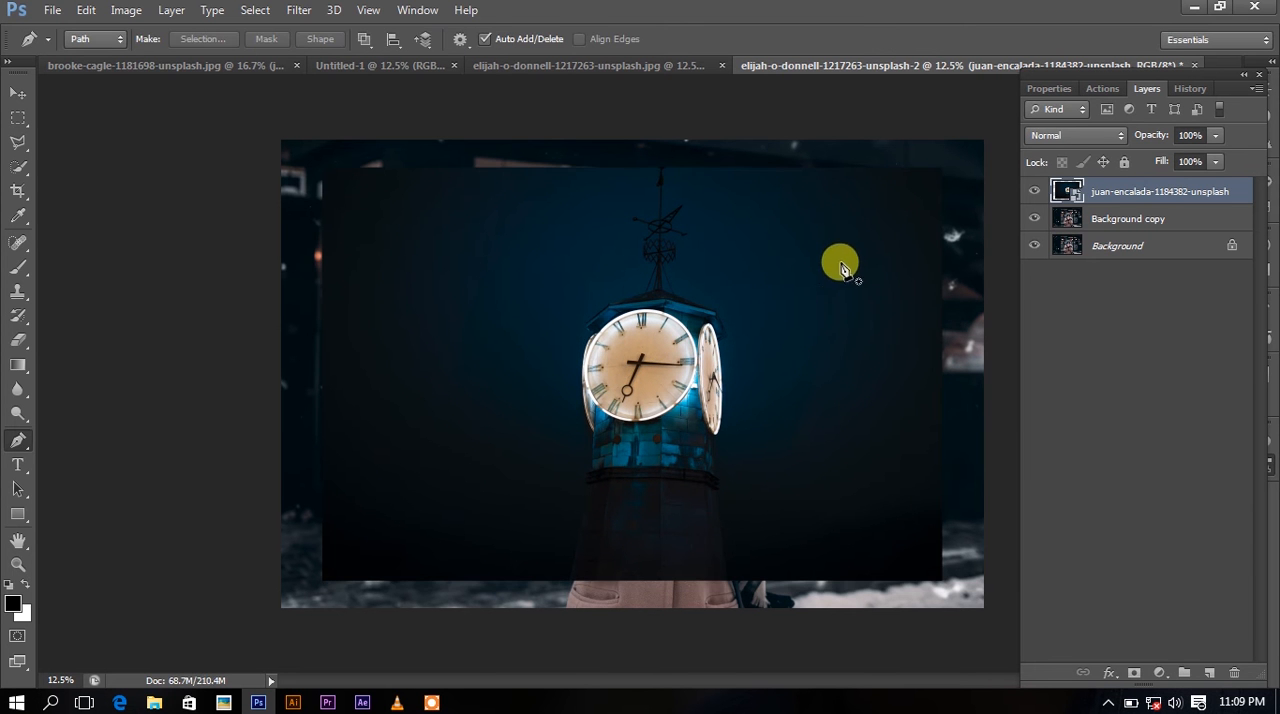
pyautogui.hotkey('ctrl', 't')
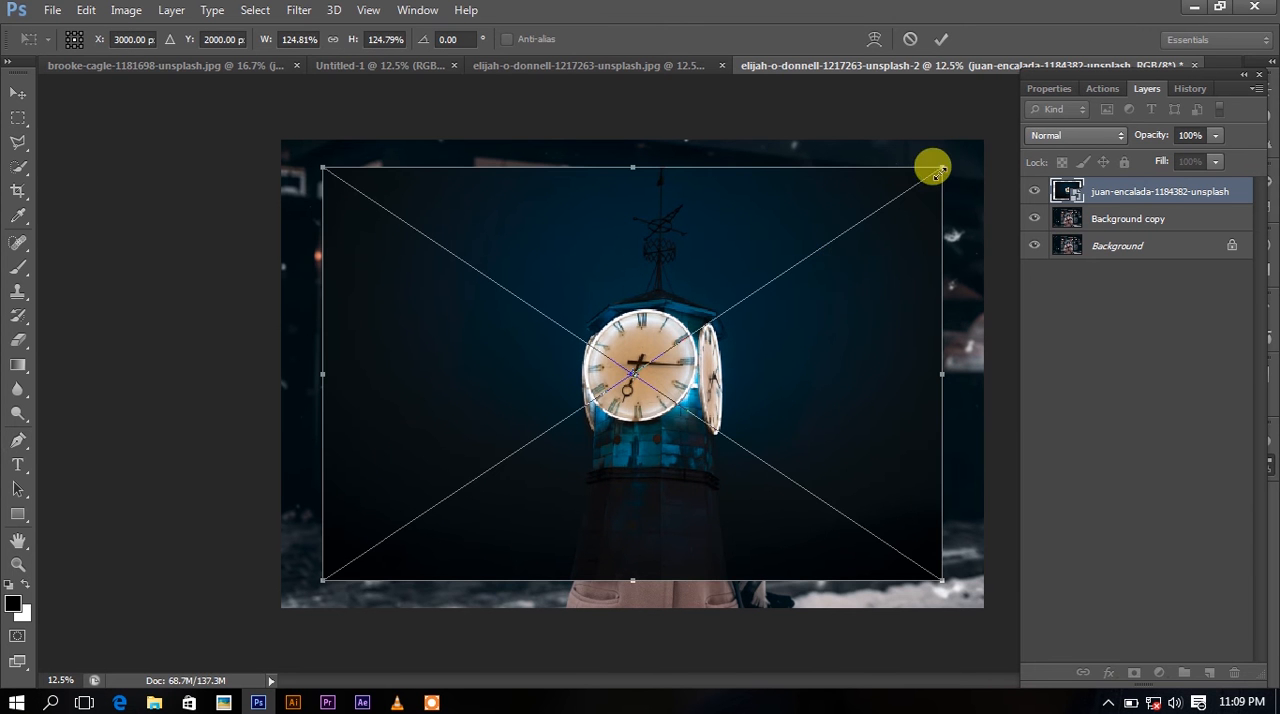
pyautogui.moveTo(944, 170); pyautogui.dragTo(946, 164)
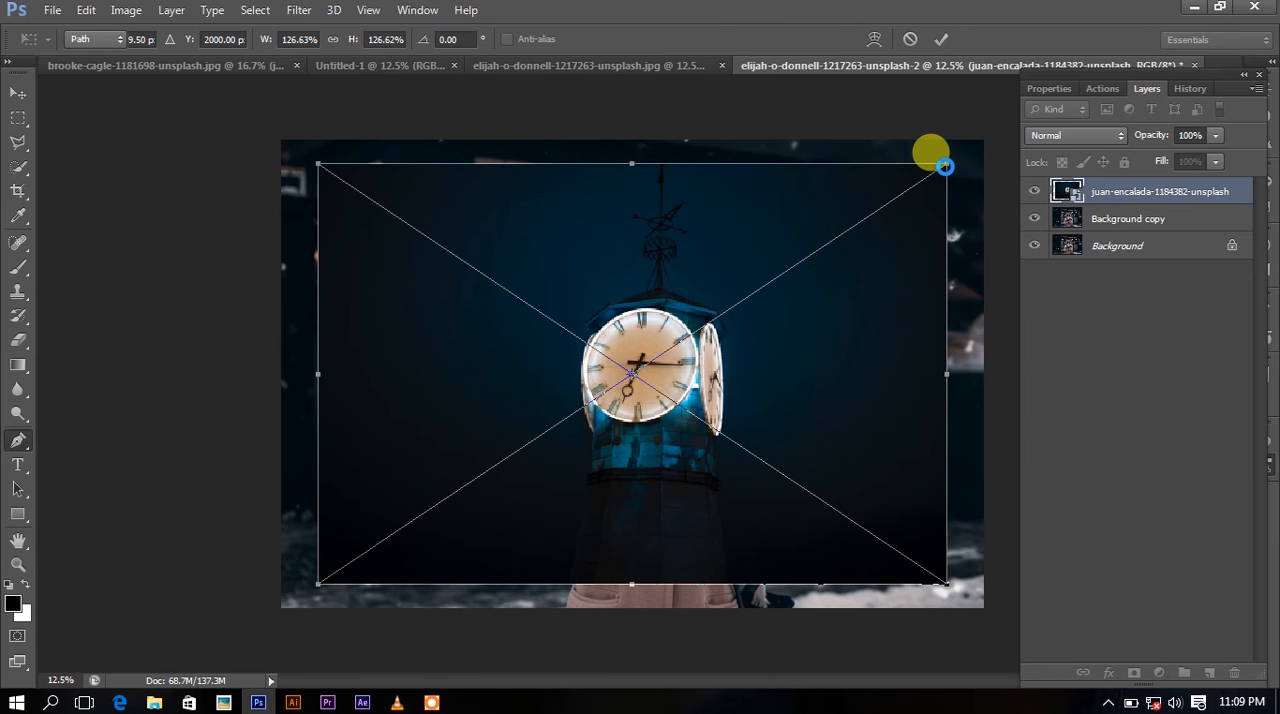
pyautogui.press('Return')
# Fine-tune the clock tower image to about 127% and shift its centre to about X 2879.5 px, Y 2072.5 px.
pyautogui.hotkey('ctrl', 't')
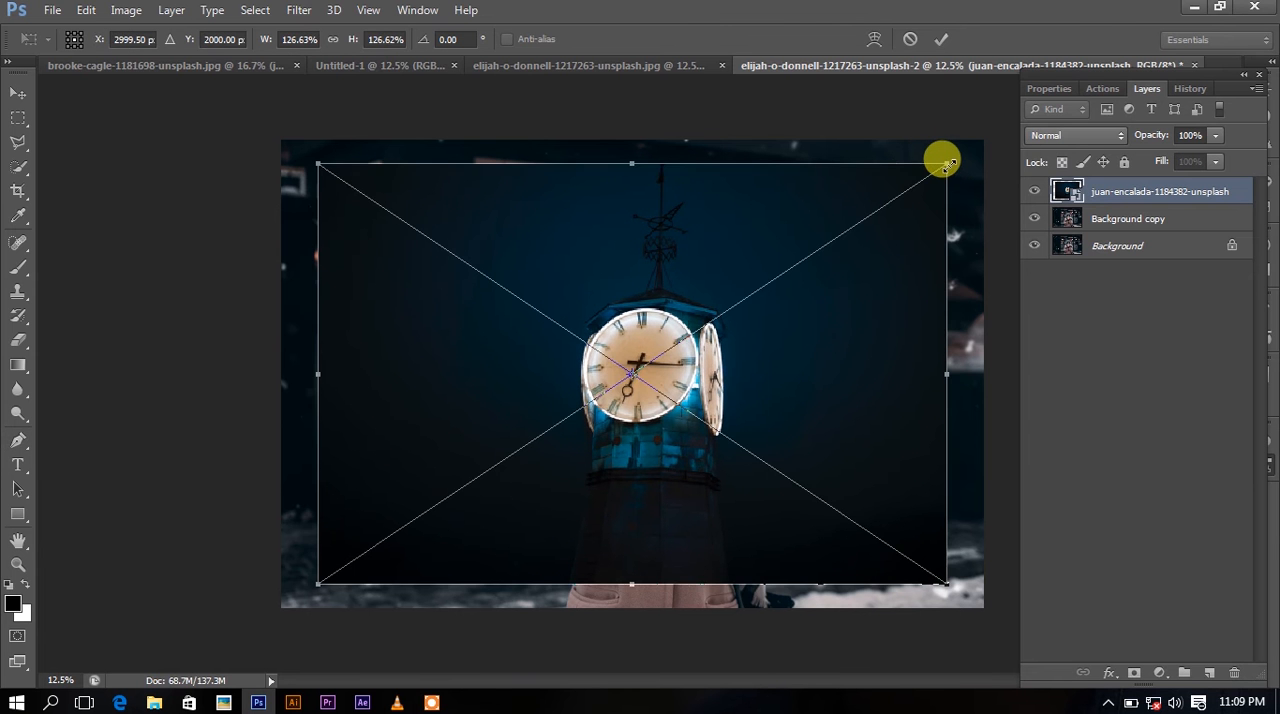
pyautogui.moveTo(940, 160); pyautogui.dragTo(930, 177)
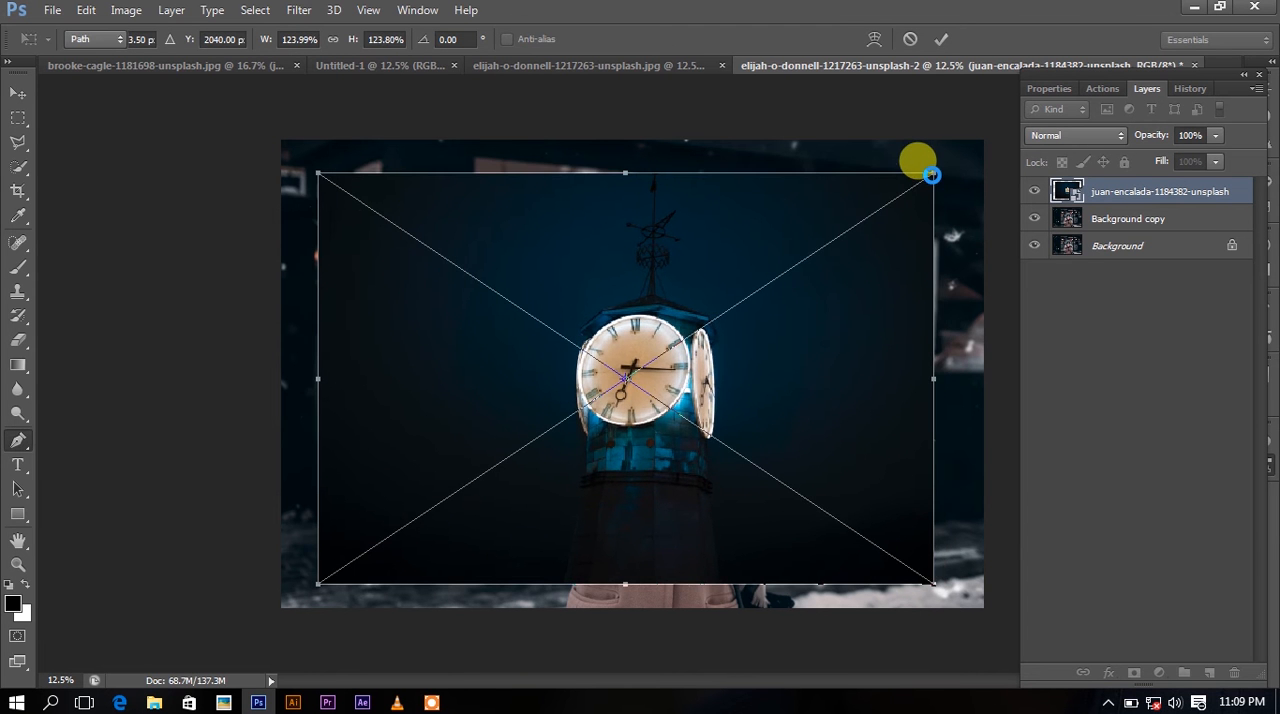
pyautogui.press('Return')
pyautogui.hotkey('ctrl', 't')
pyautogui.moveTo(933, 172)
pyautogui.mouseDown()
pyautogui.moveTo(915, 177)
pyautogui.moveTo(932, 175)
pyautogui.mouseUp()
pyautogui.press('Return')
pyautogui.hotkey('ctrl', 't')
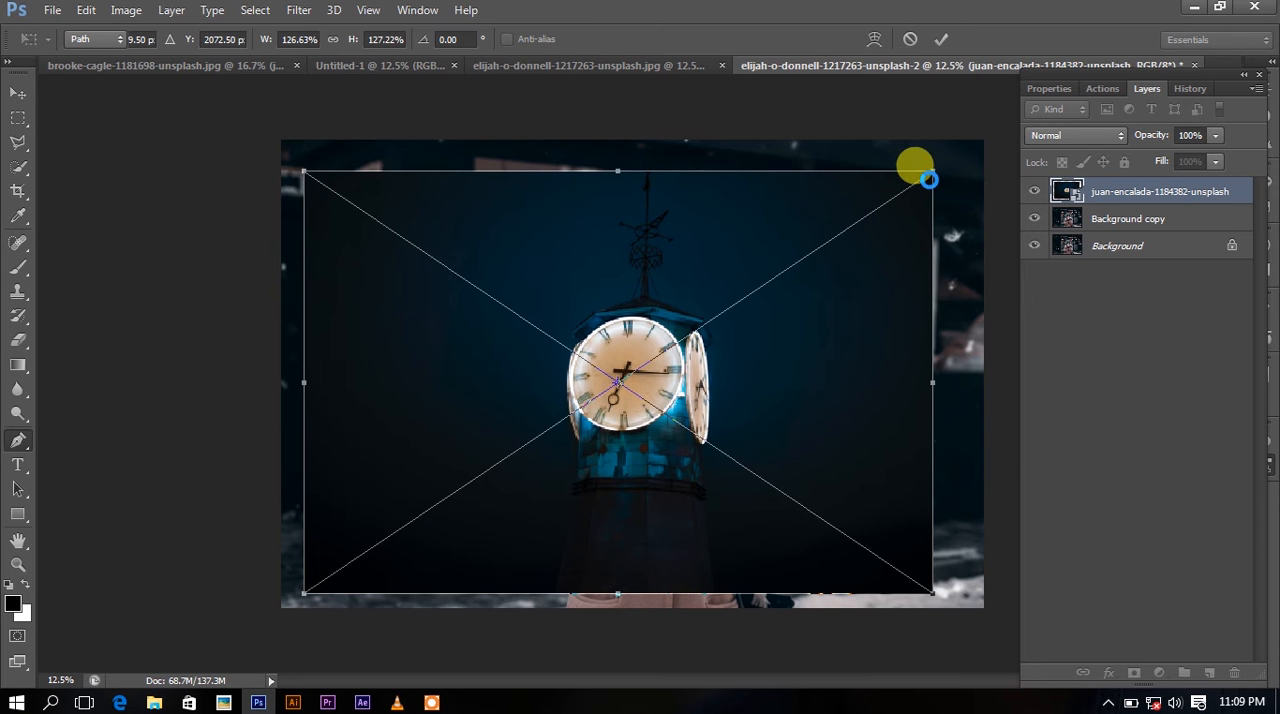
pyautogui.press('Return')
# Enlarge the clock tower image further around its centre to about 131%.
pyautogui.hotkey('ctrl', 't')
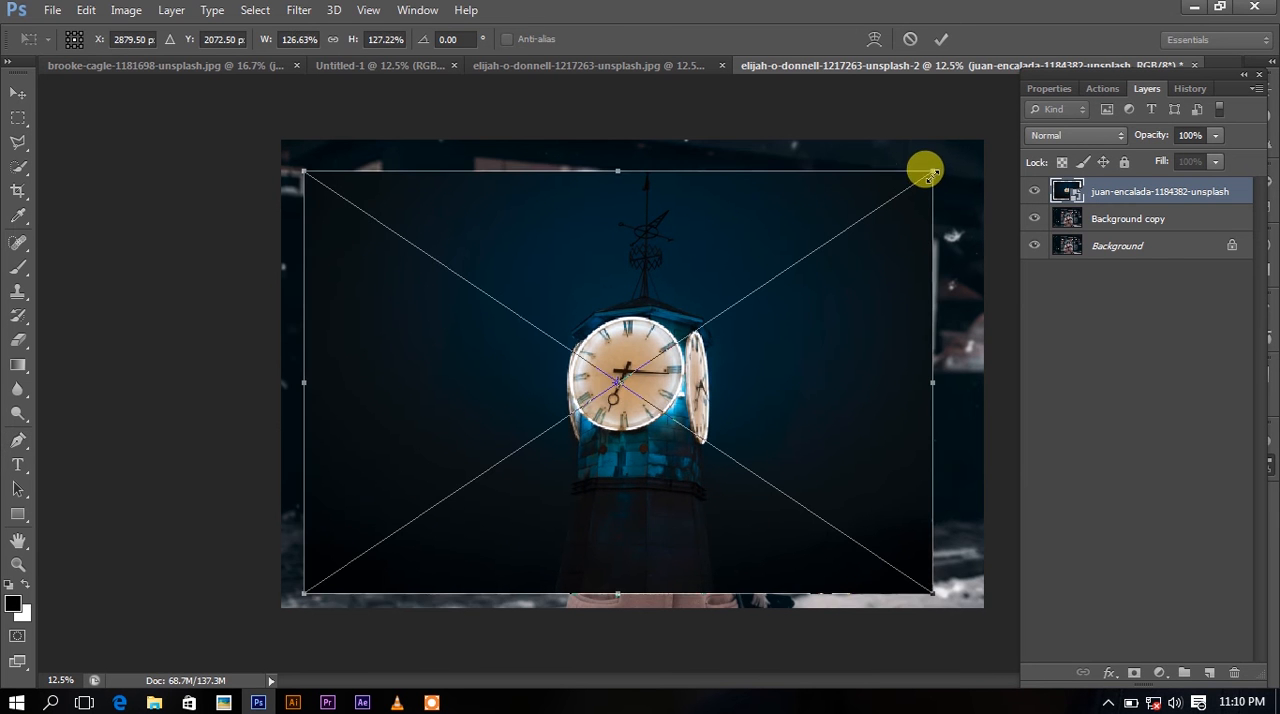
pyautogui.moveTo(932, 175); pyautogui.dragTo(938, 168)
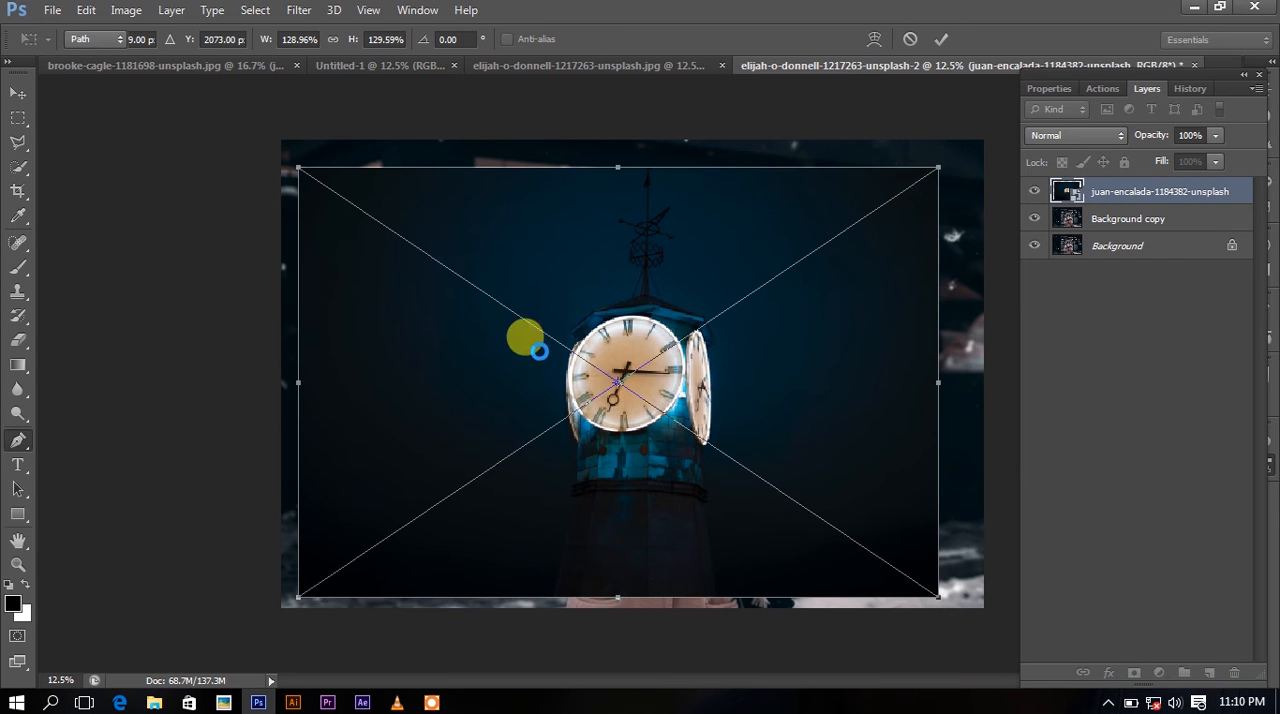
pyautogui.press('Return')
pyautogui.hotkey('ctrl', 't')
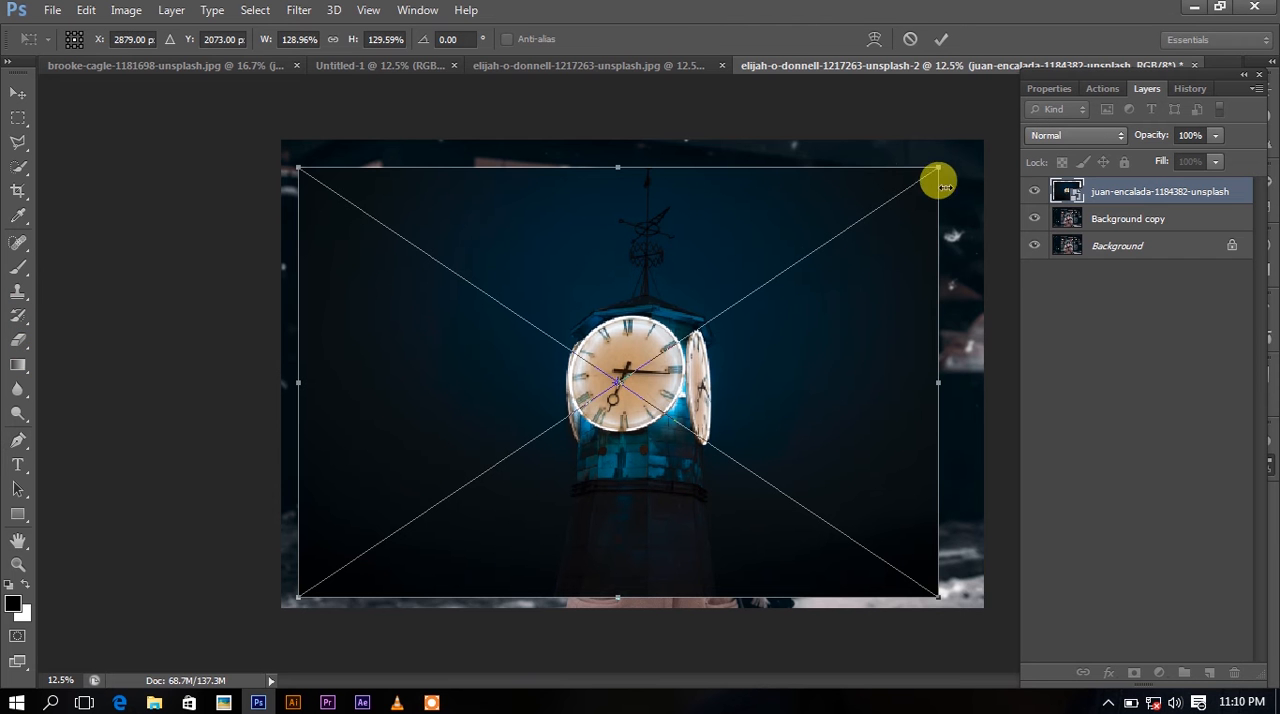
pyautogui.moveTo(938, 160); pyautogui.dragTo(943, 162)
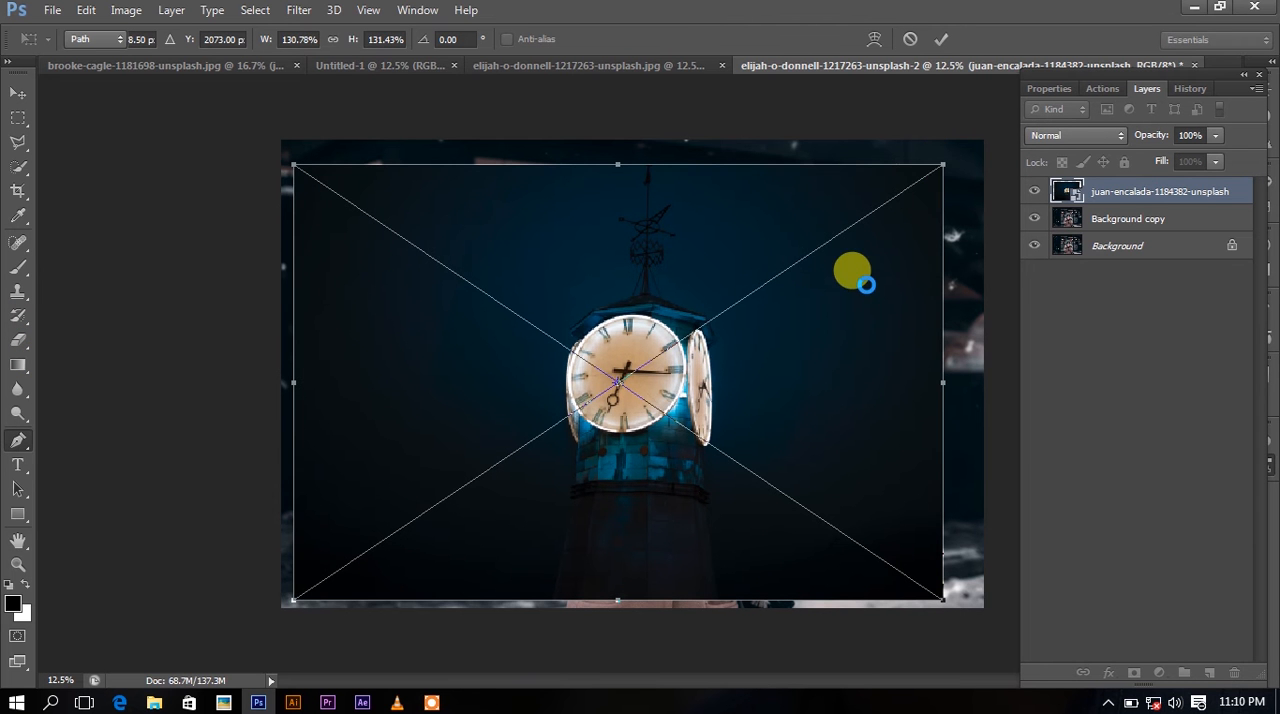
pyautogui.press('Return')
# Trace the front clock face's outer rim with a closed, curved Pen tool path.
pyautogui.scroll(5, 590, 370)
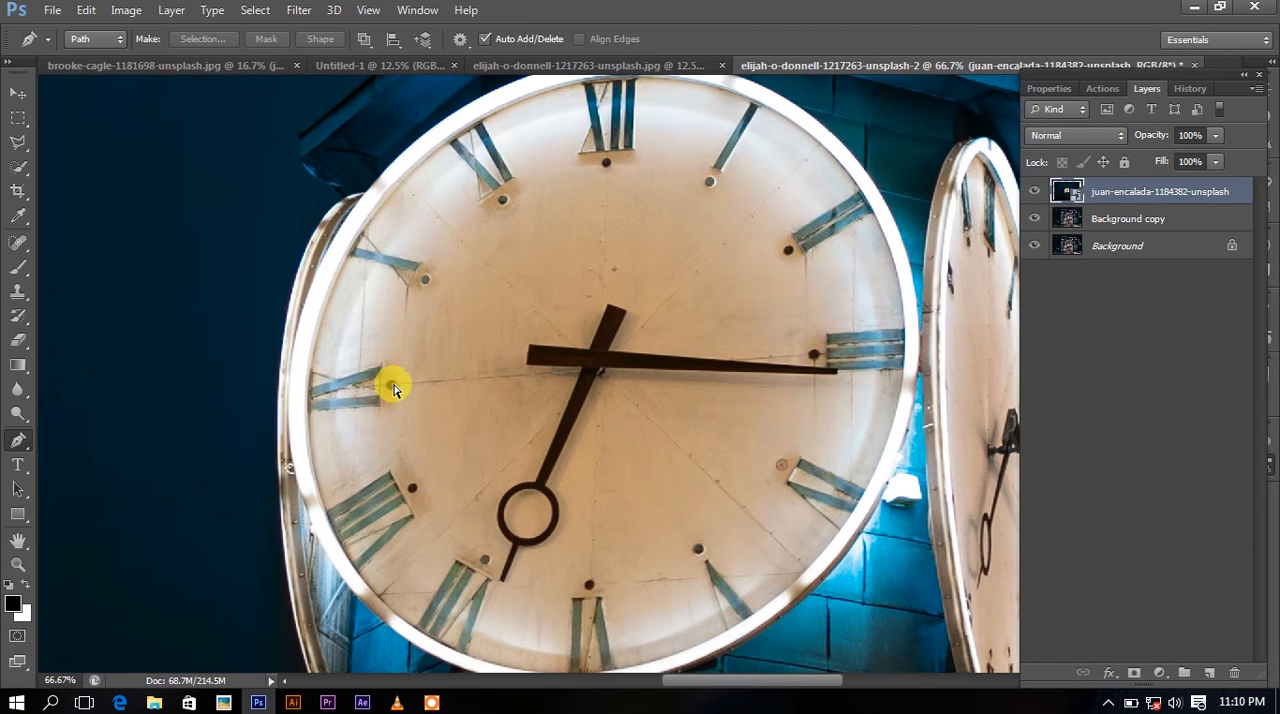
pyautogui.scroll(-1, 368, 388)
pyautogui.click(381, 385)
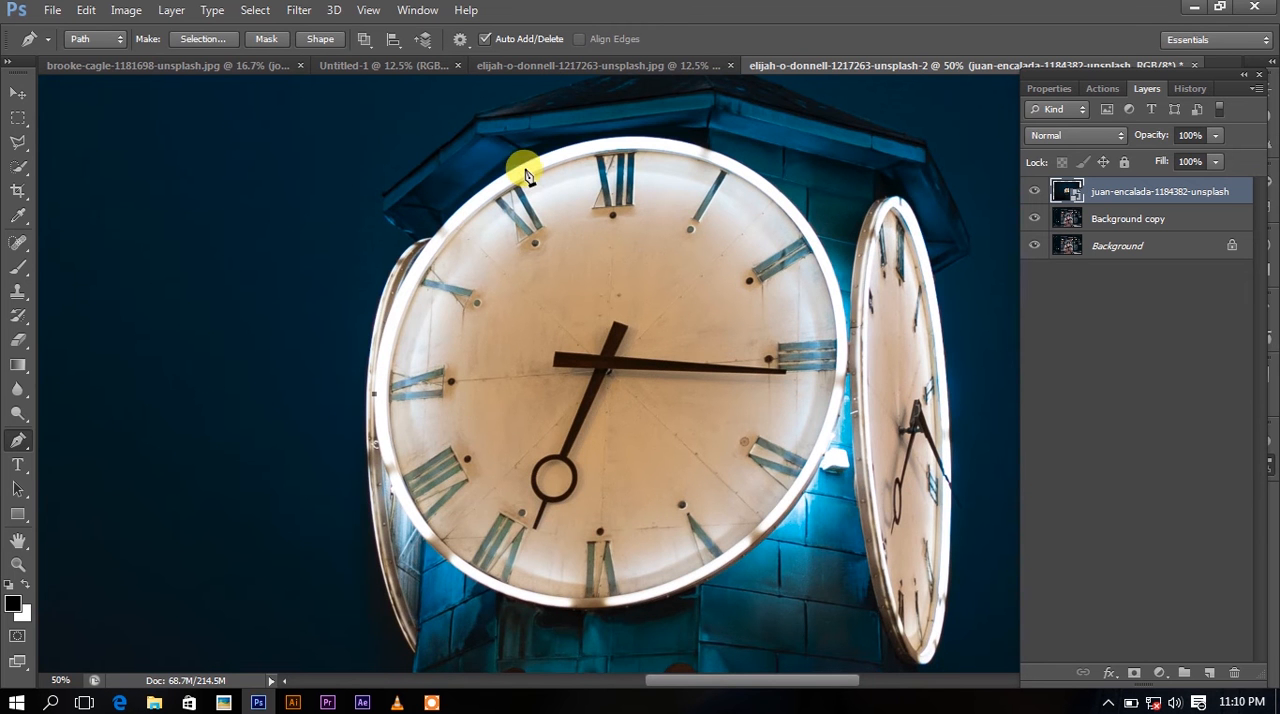
pyautogui.moveTo(617, 140); pyautogui.dragTo(858, 110)
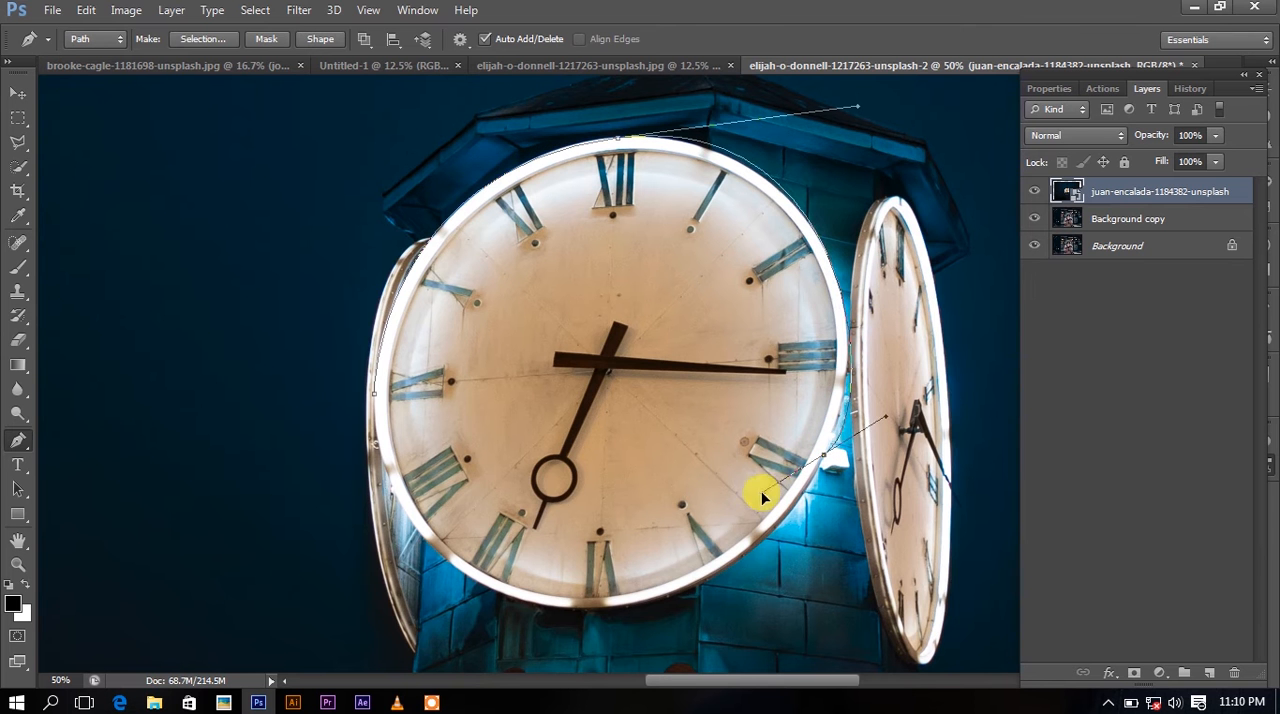
pyautogui.hotkey('ctrl', 'z')
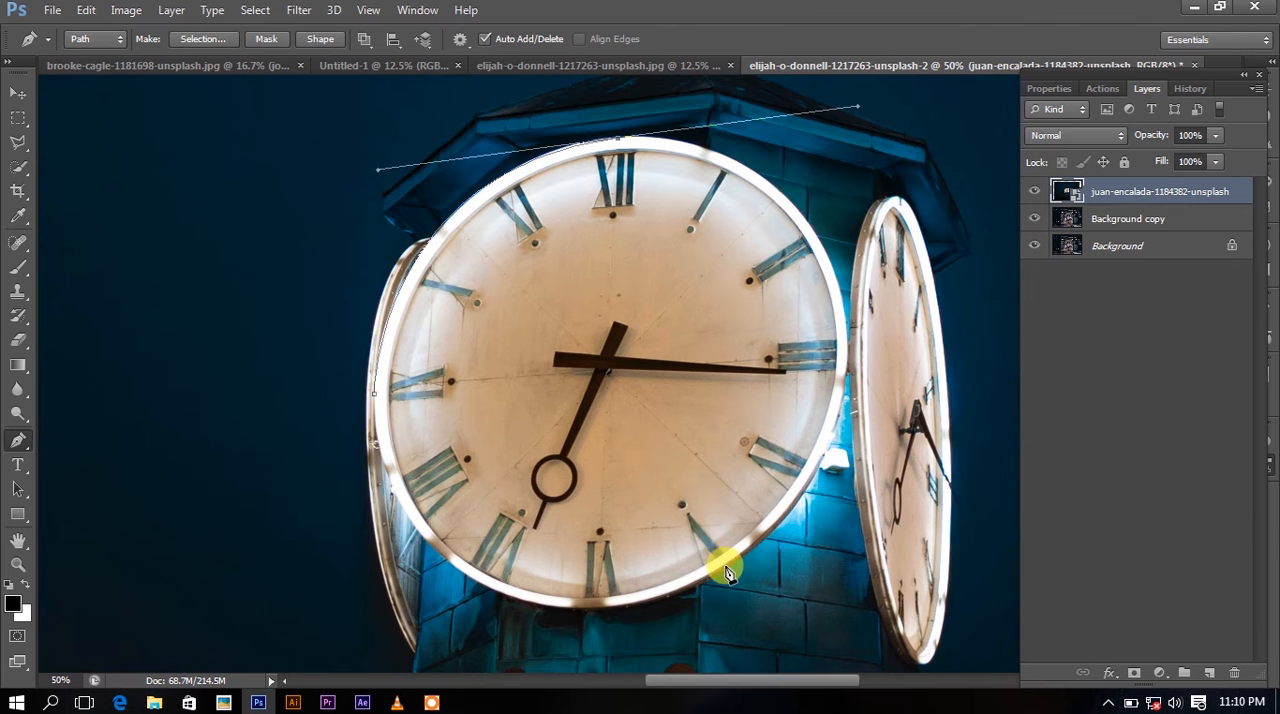
pyautogui.moveTo(712, 583); pyautogui.dragTo(480, 624)
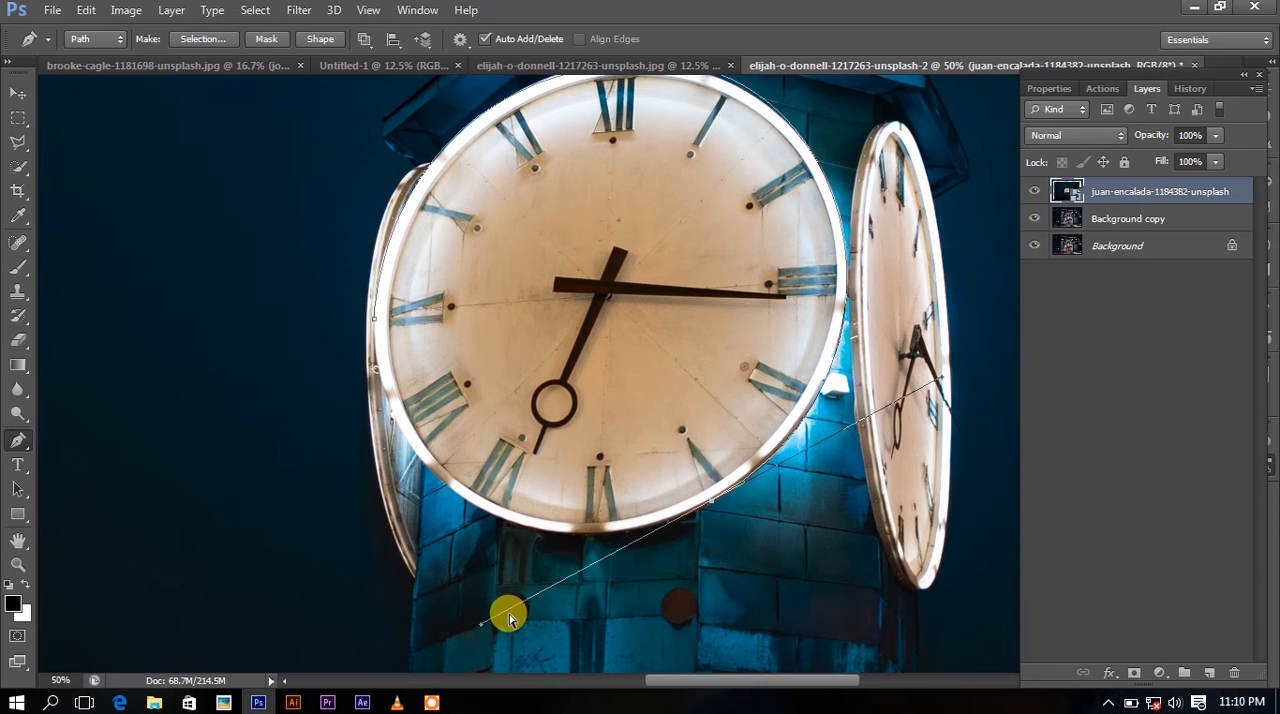
pyautogui.hotkey('ctrl', '-')
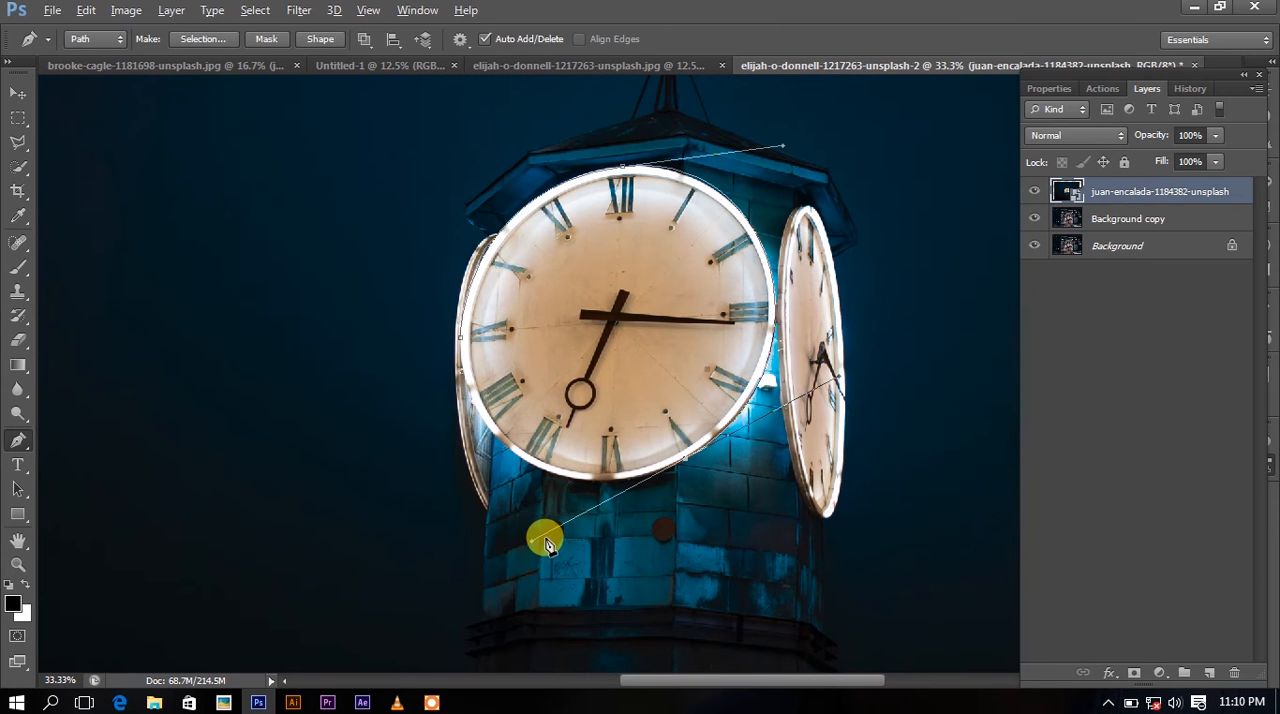
pyautogui.moveTo(574, 512); pyautogui.dragTo(577, 511)
pyautogui.moveTo(484, 427)
pyautogui.mouseDown()
pyautogui.moveTo(458, 381)
pyautogui.moveTo(469, 387)
pyautogui.moveTo(465, 347)
pyautogui.mouseUp()
# Load the clock face's work path as a selection.
pyautogui.click(417, 10)
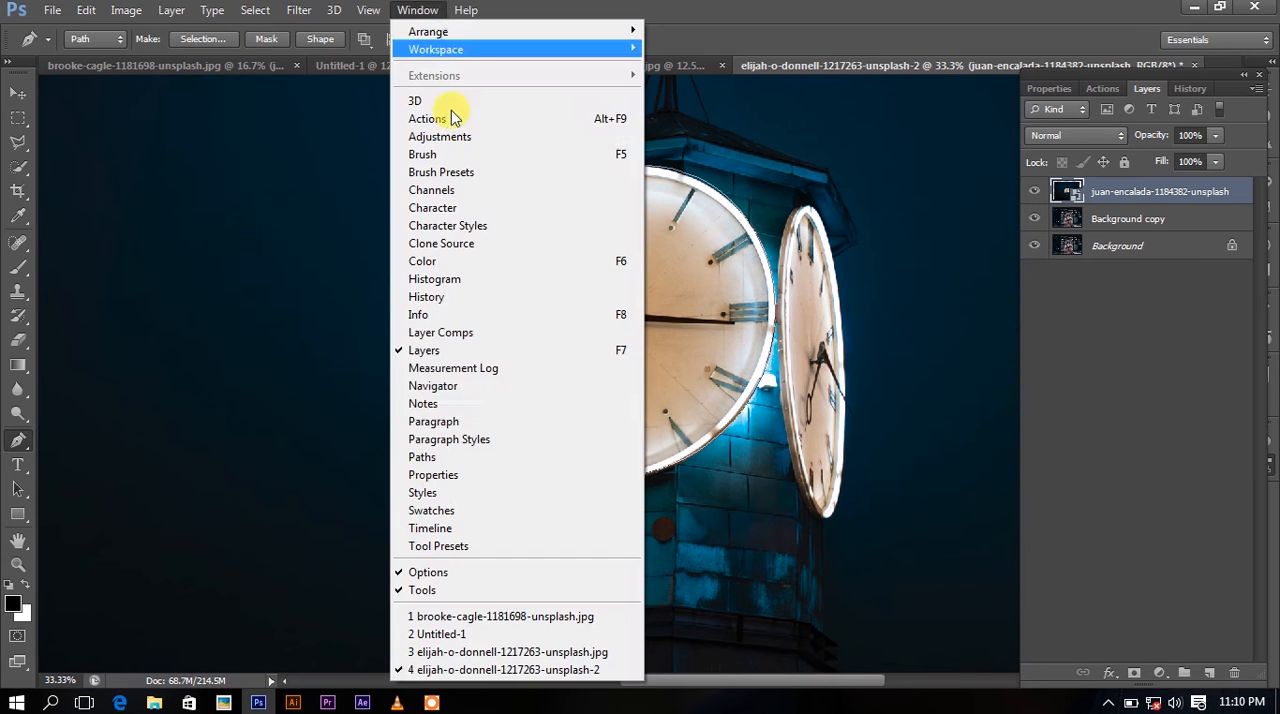
pyautogui.click(440, 457)
pyautogui.click(1107, 520)
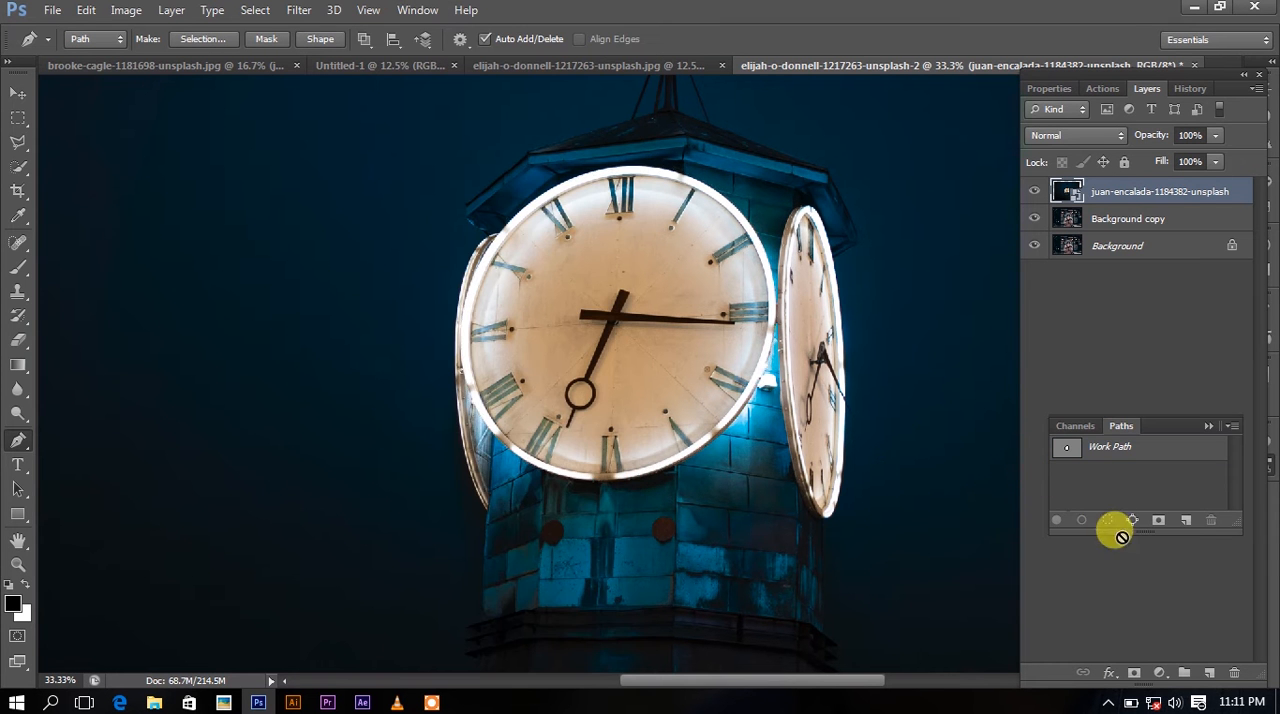
pyautogui.click(18, 92)
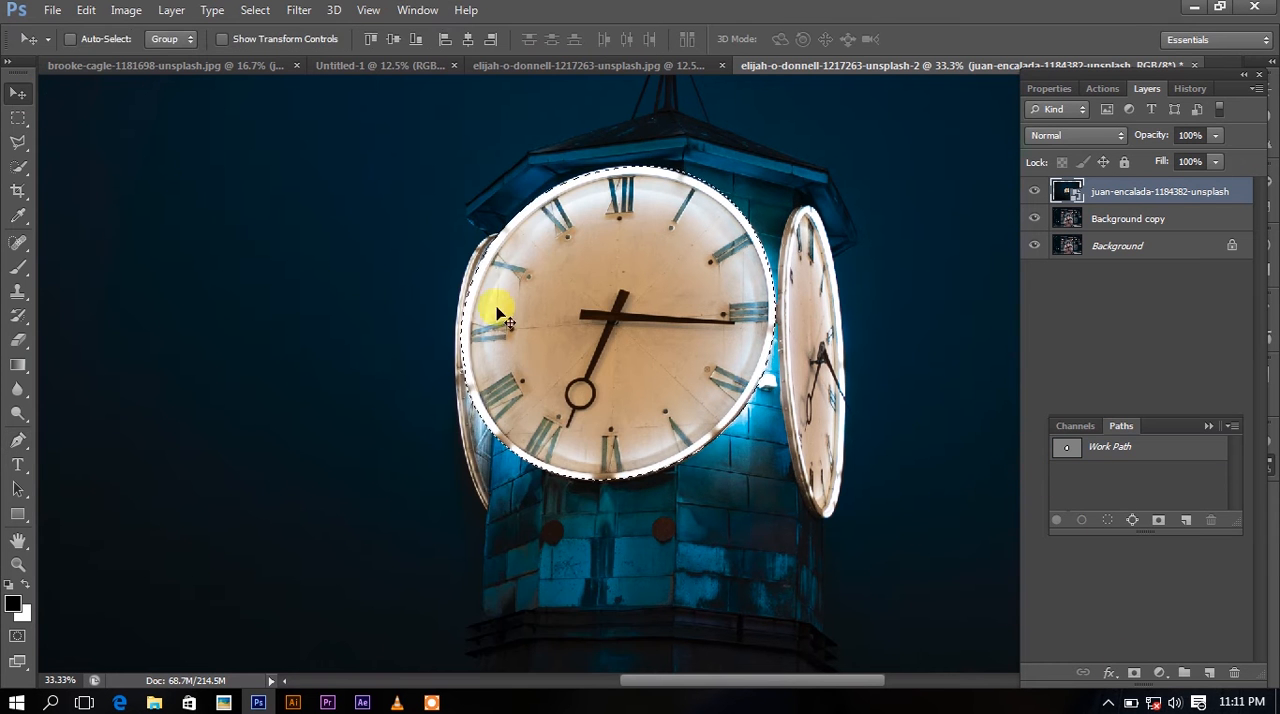
pyautogui.click(1208, 427)
pyautogui.click(1106, 704)
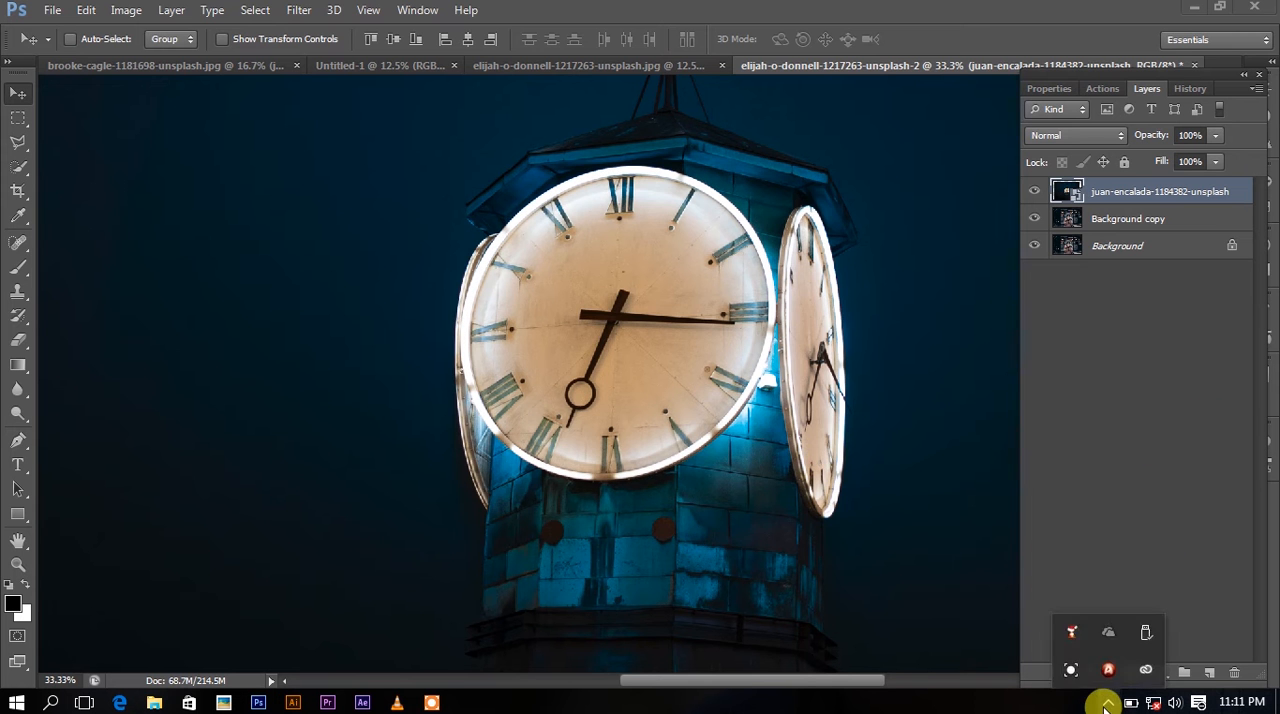
pyautogui.click(1106, 705)
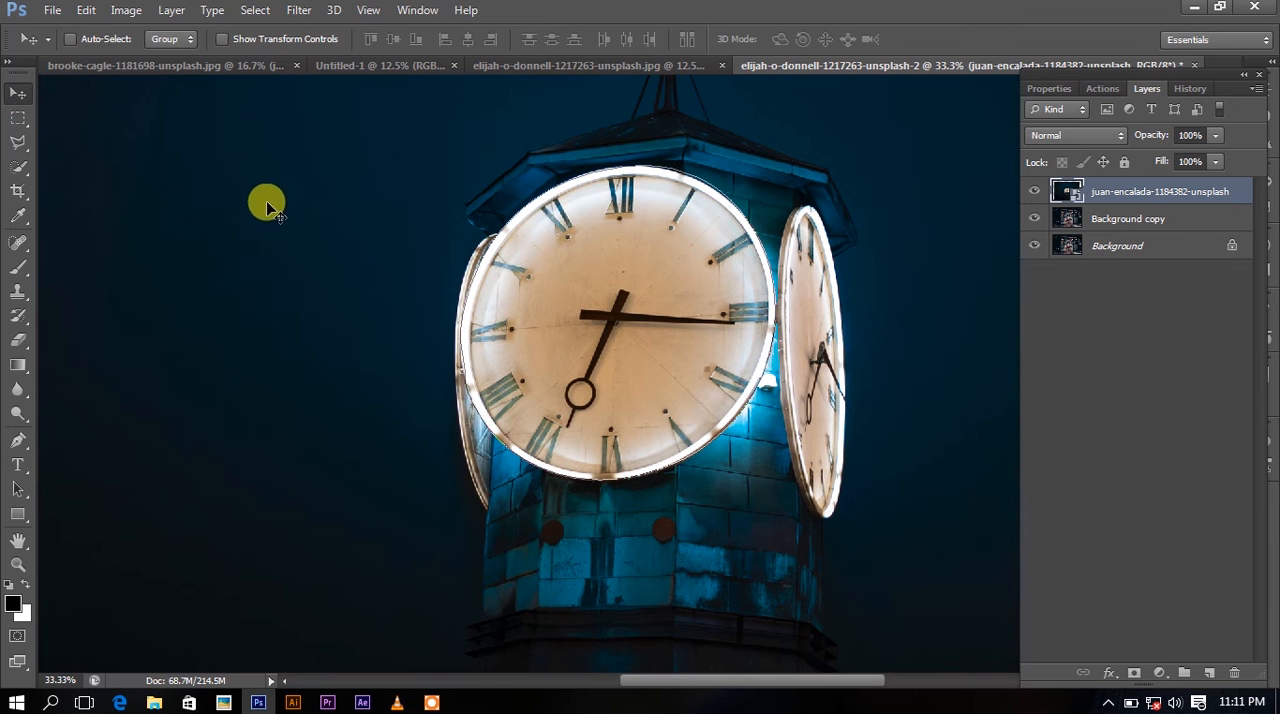
# Reload the traced clock face path as the active selection and collapse the Paths panel.
pyautogui.rightClick(620, 270)
pyautogui.press('Escape')
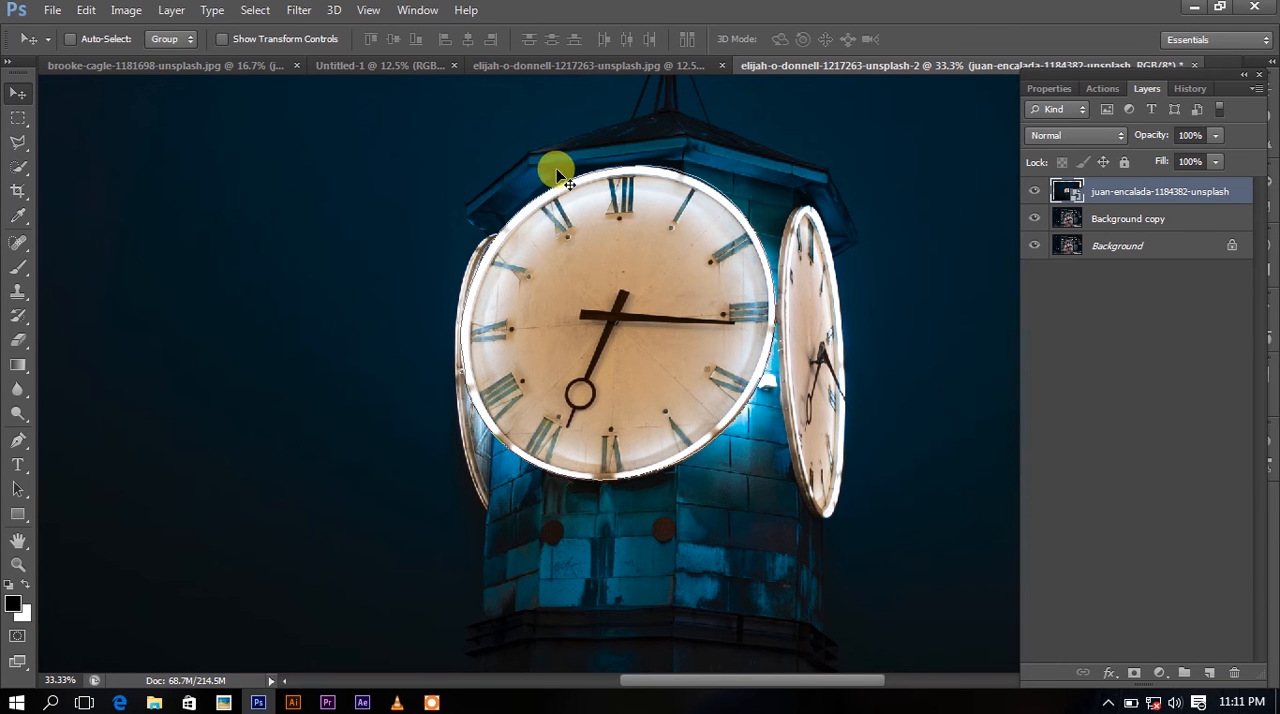
pyautogui.click(417, 10)
pyautogui.click(425, 457)
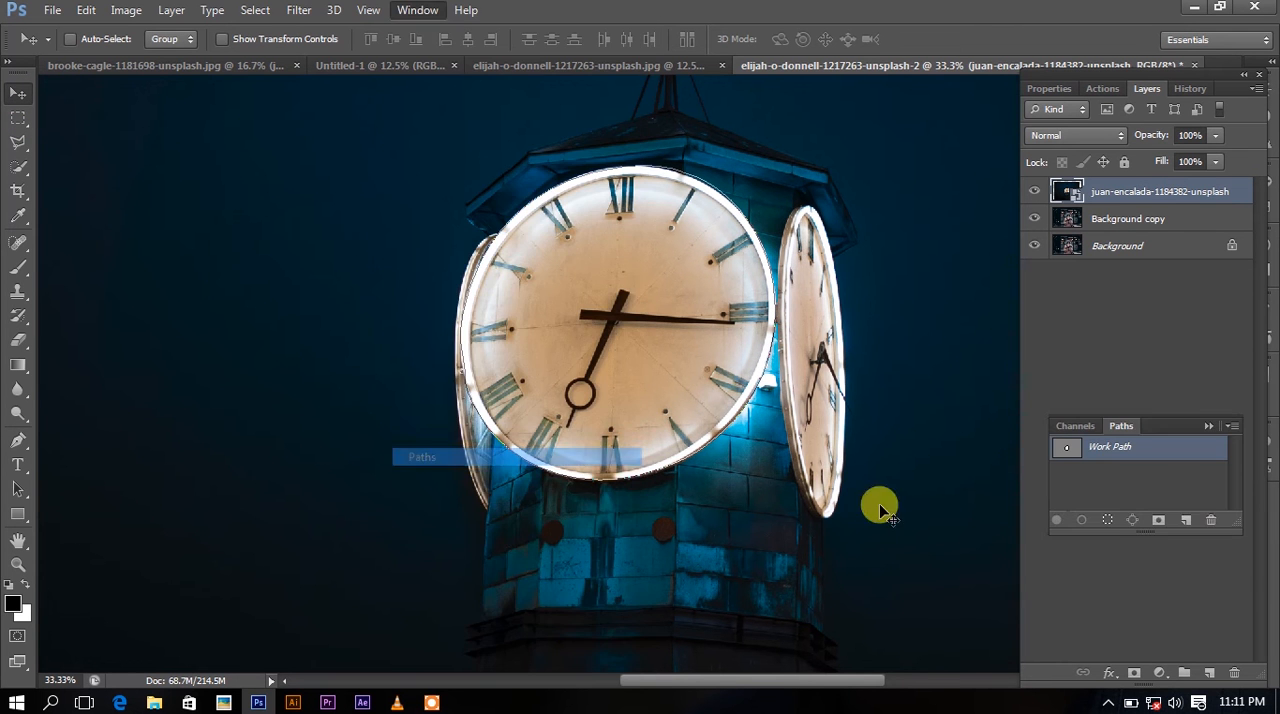
pyautogui.click(1123, 512)
pyautogui.click(1209, 426)
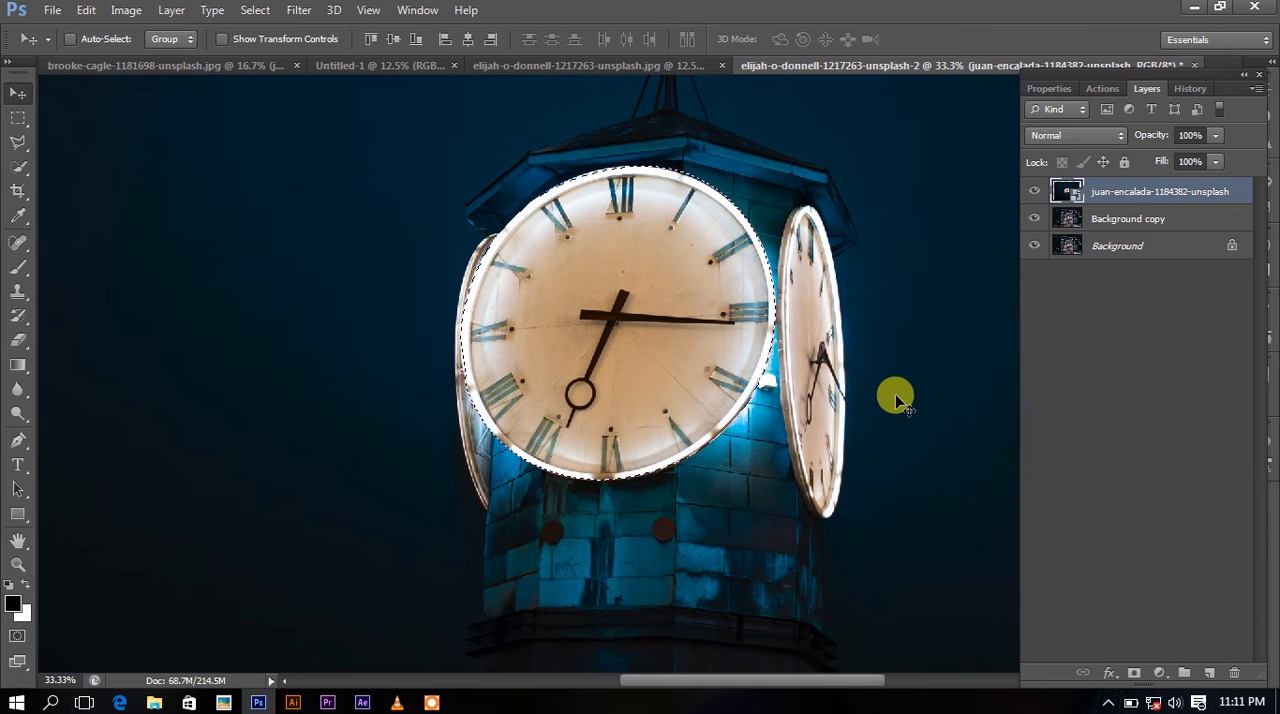
# Smooth the clock face selection with Refine Edge and output it as a selection.
pyautogui.click(18, 142)
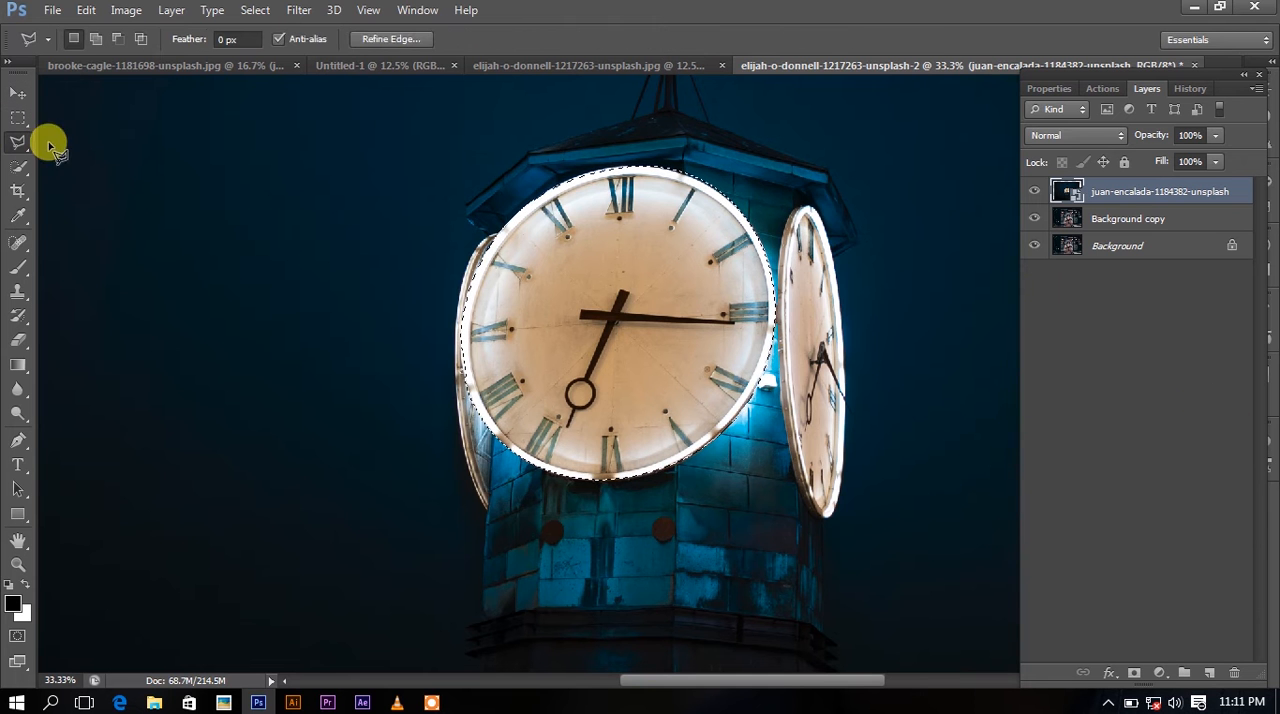
pyautogui.click(395, 39)
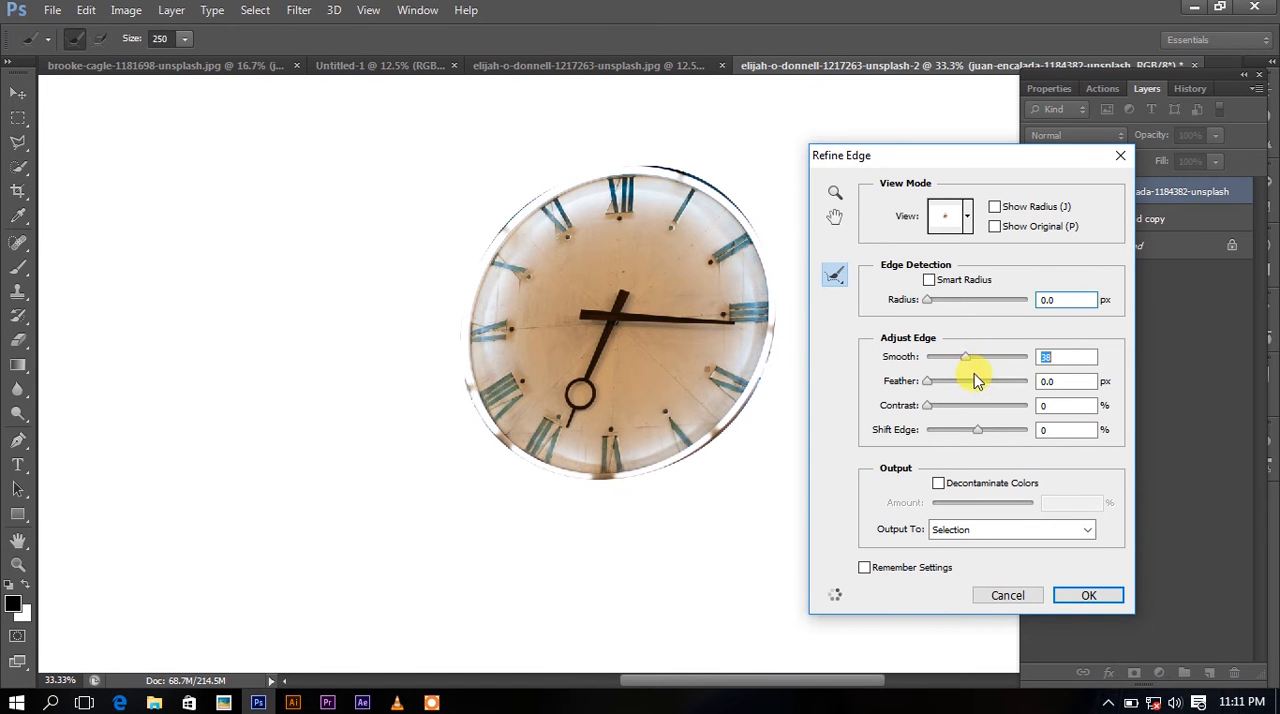
pyautogui.click(1088, 597)
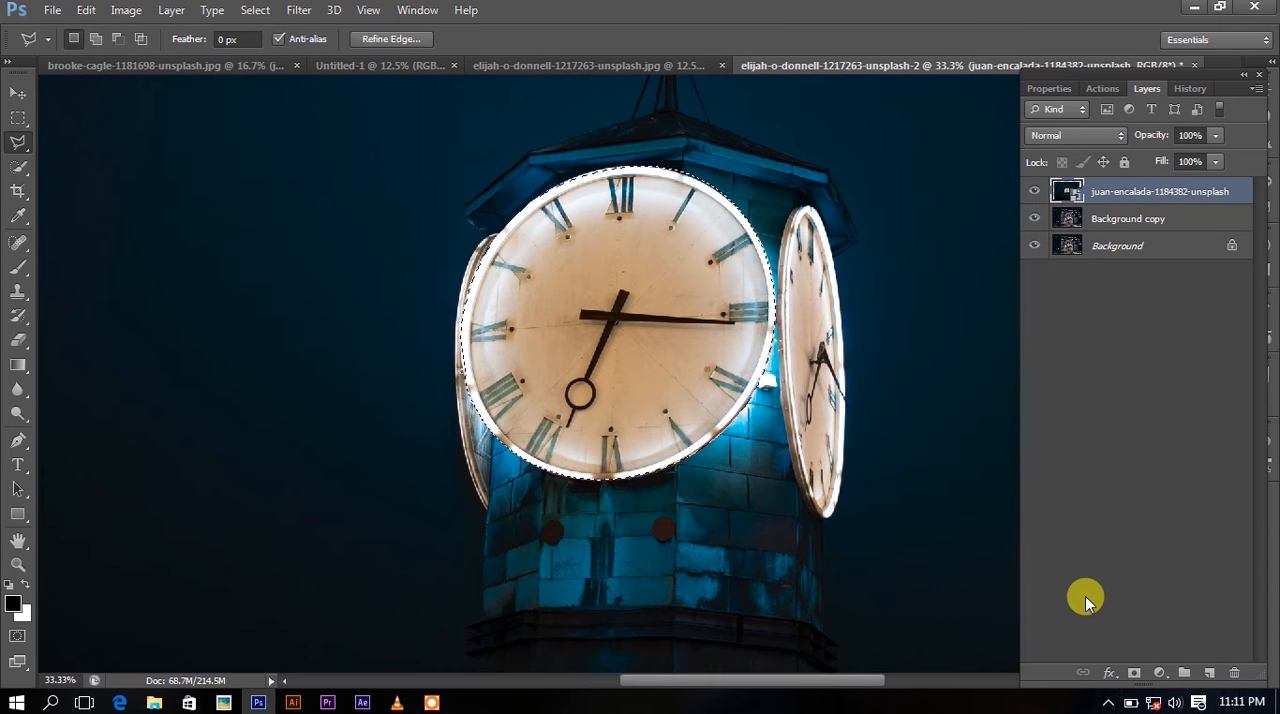
# Copy the selected clock face to a new layer and hide the original clock tower layer.
pyautogui.hotkey('ctrl', 'j')
pyautogui.click(1034, 218)
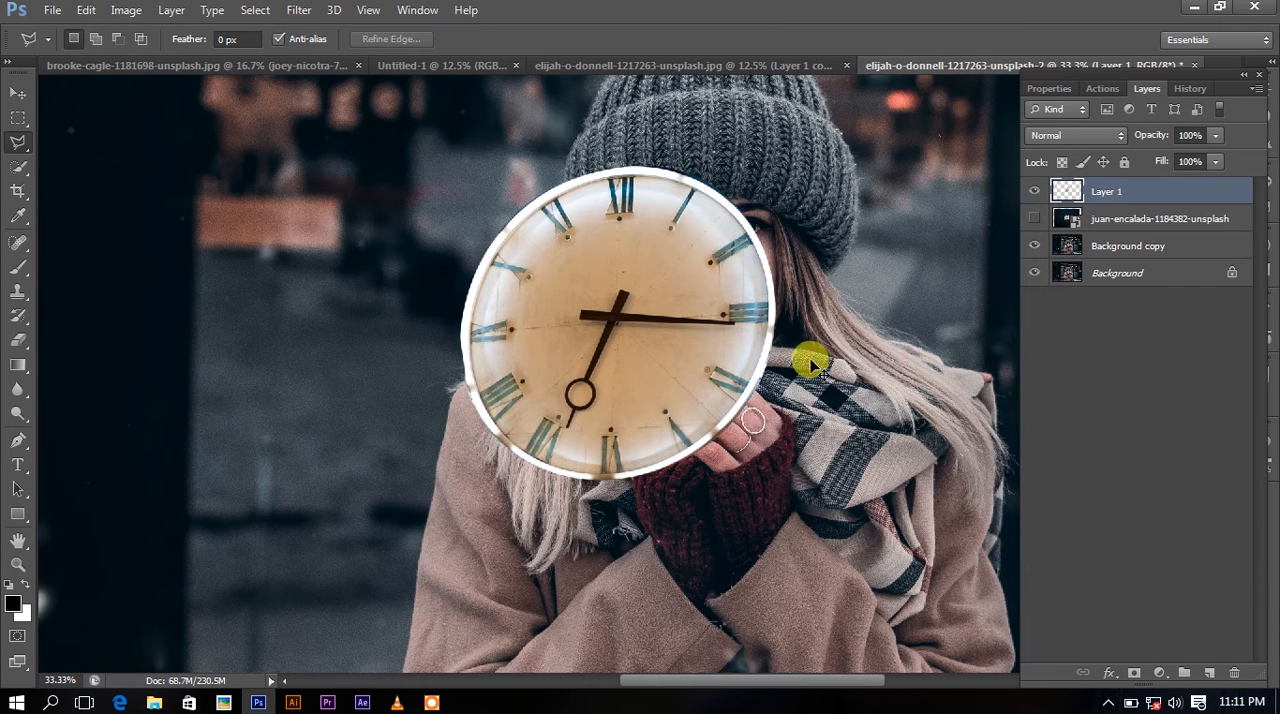
# Stretch the clock face slightly outward with Free Transform to give it a rounder shape.
pyautogui.hotkey('ctrl', 't')
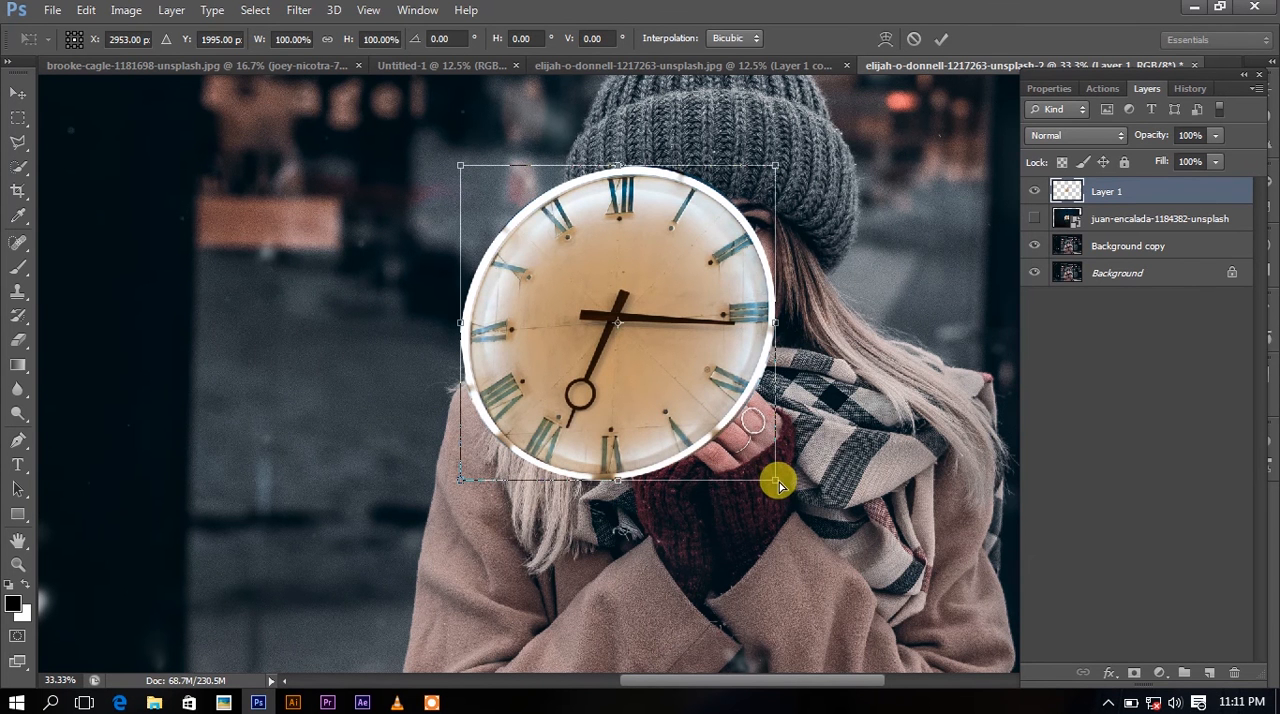
pyautogui.moveTo(779, 485); pyautogui.dragTo(800, 494)
pyautogui.press('Return')
pyautogui.press('l')
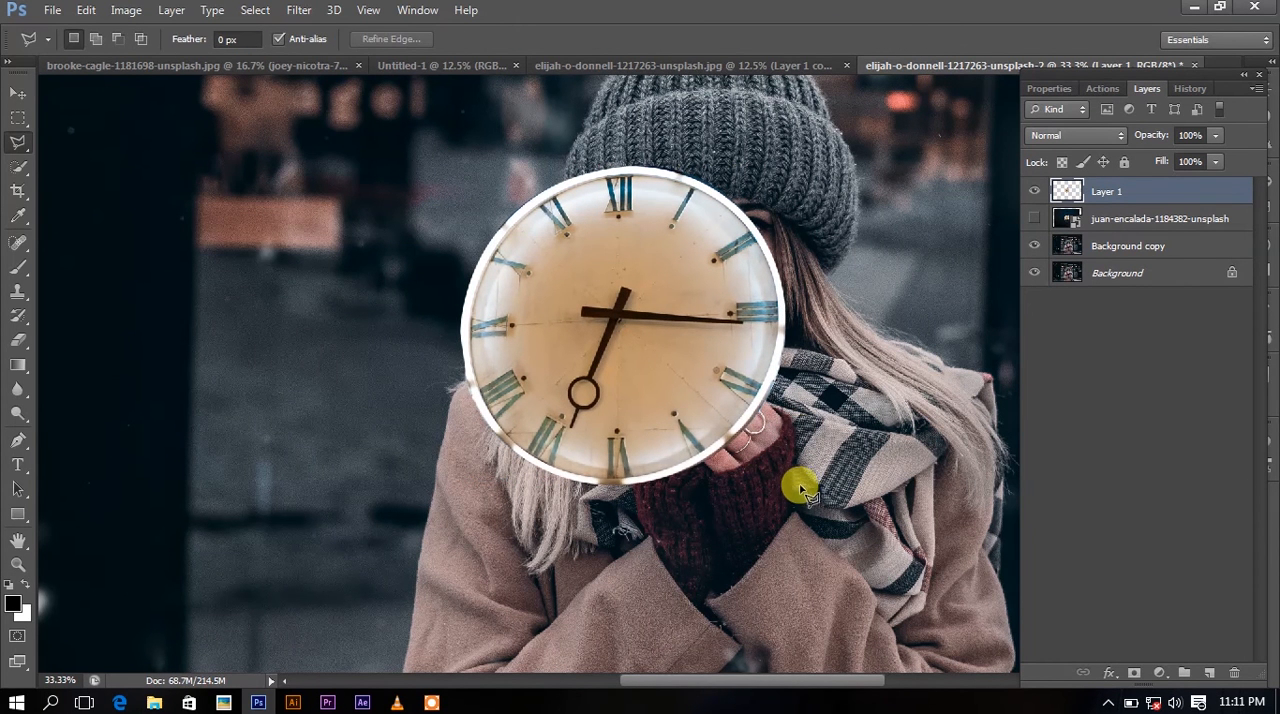
# Scale the clock face down to about 46% of its size over the woman's cheek.
pyautogui.hotkey('ctrl', 't')
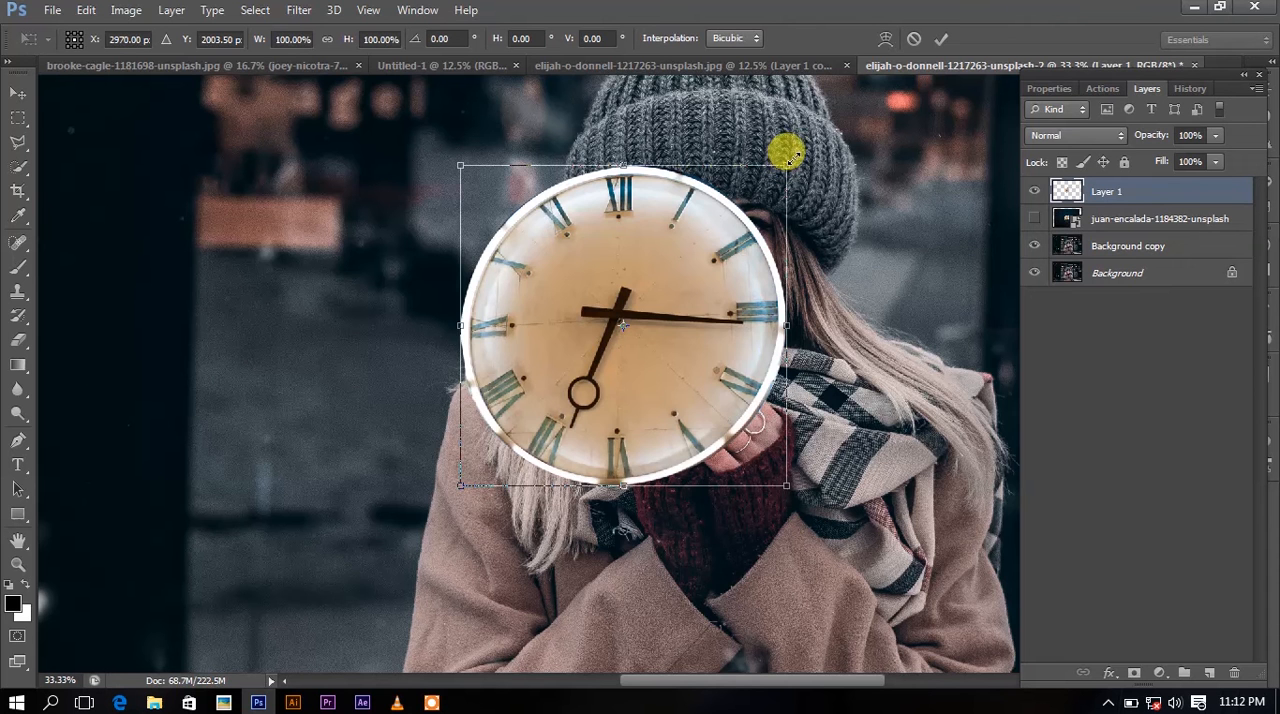
pyautogui.moveTo(787, 155); pyautogui.dragTo(698, 253)
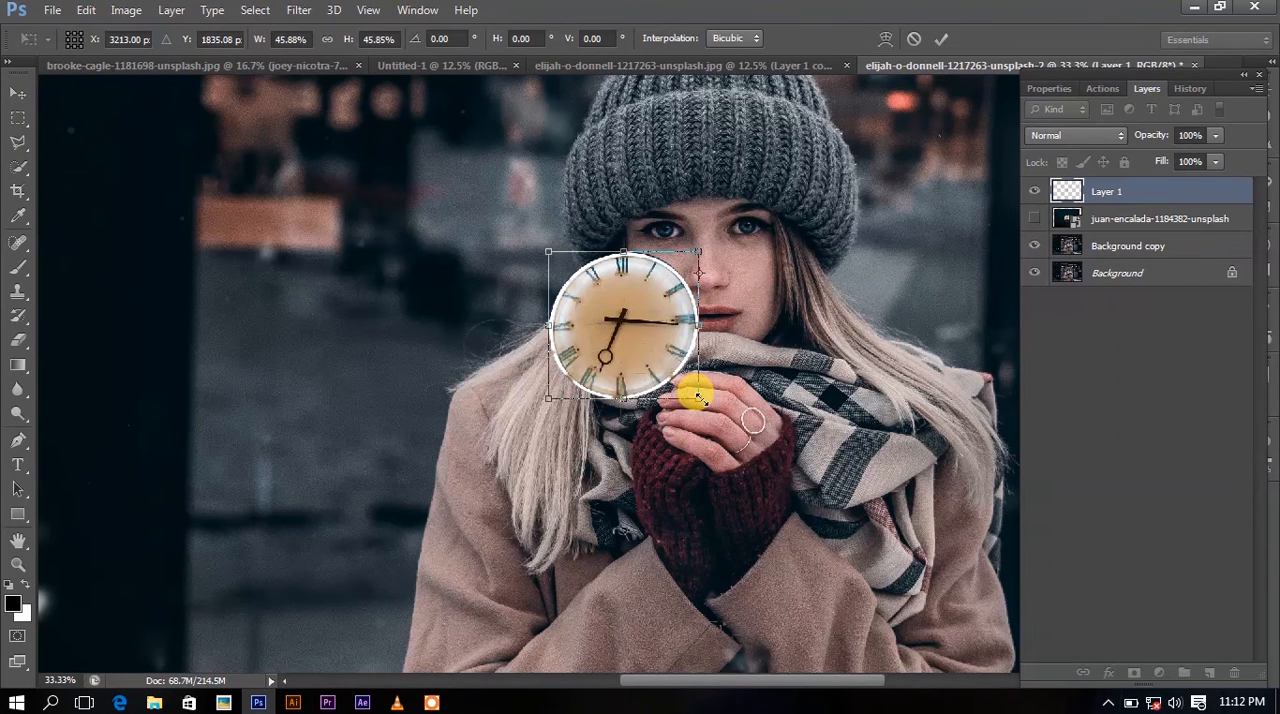
pyautogui.hotkey('ctrl', '+')
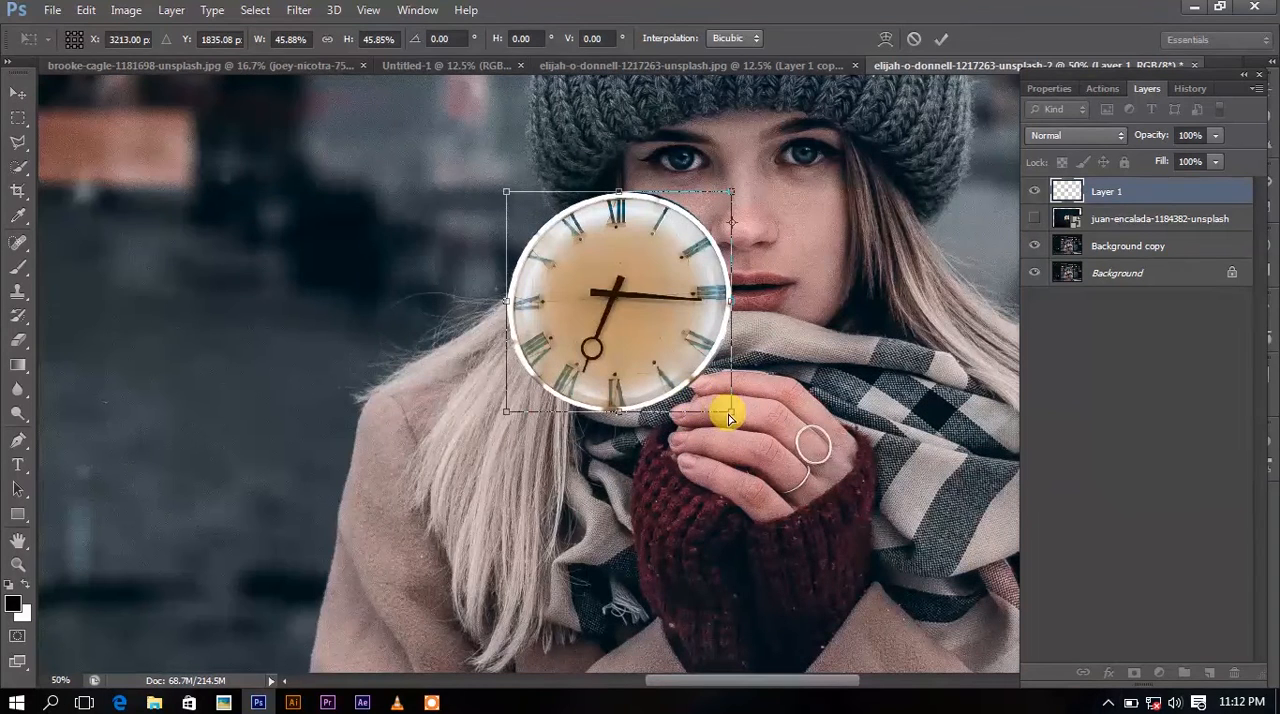
pyautogui.moveTo(733, 414)
pyautogui.mouseDown()
pyautogui.moveTo(729, 403)
pyautogui.moveTo(737, 422)
pyautogui.mouseUp()
pyautogui.press('Return')
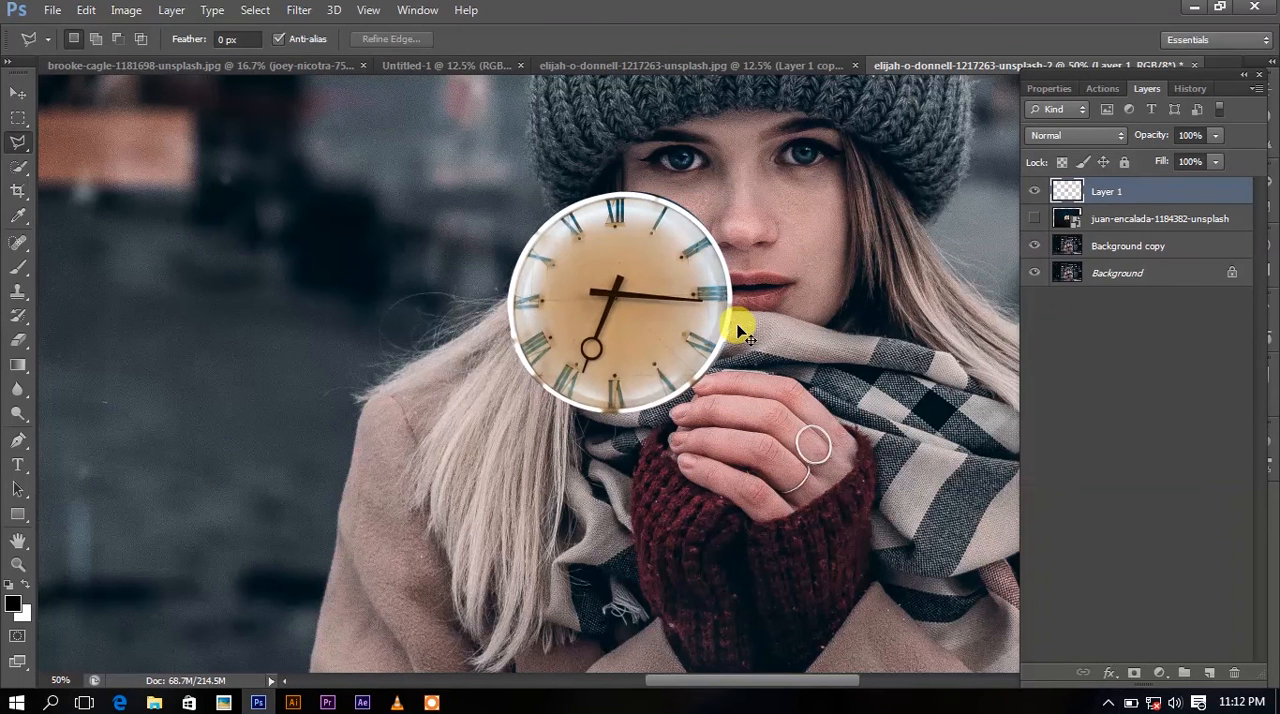
# Shrink the clock face further, move it up beside the woman's nose, and set its layer opacity to 46%.
pyautogui.hotkey('ctrl', 't')
pyautogui.moveTo(714, 299); pyautogui.dragTo(740, 226)
pyautogui.moveTo(760, 122); pyautogui.dragTo(711, 170)
pyautogui.click(941, 39)
pyautogui.click(1215, 136)
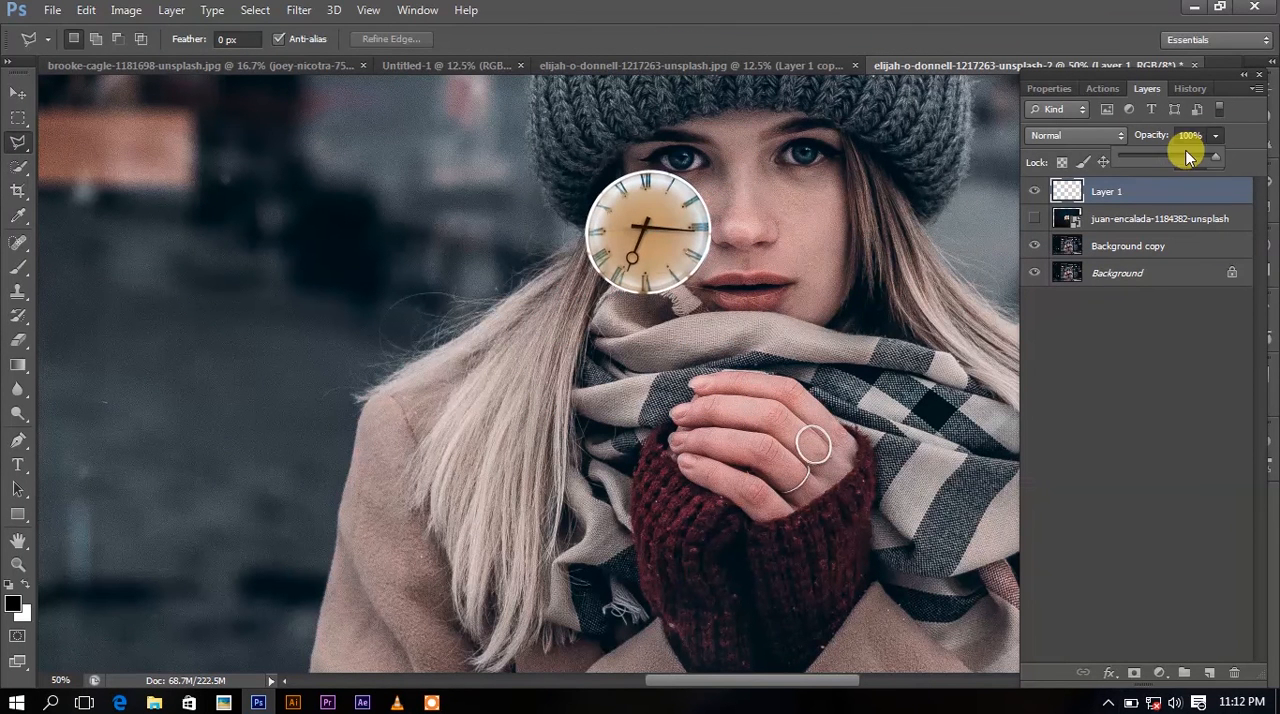
pyautogui.moveTo(1187, 156); pyautogui.dragTo(1163, 160)
# Position the clock face over the woman's eye on the image's left side and scale it to about 69%.
pyautogui.hotkey('ctrl', 't')
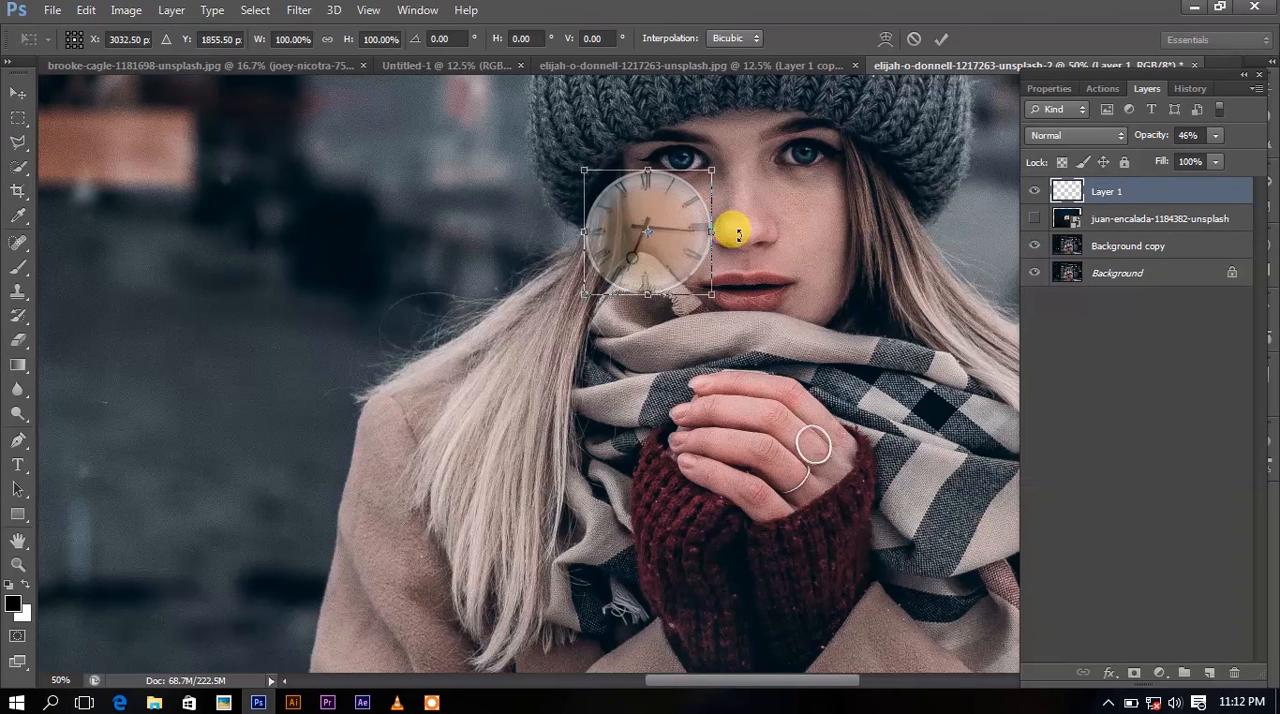
pyautogui.moveTo(679, 245); pyautogui.dragTo(716, 174)
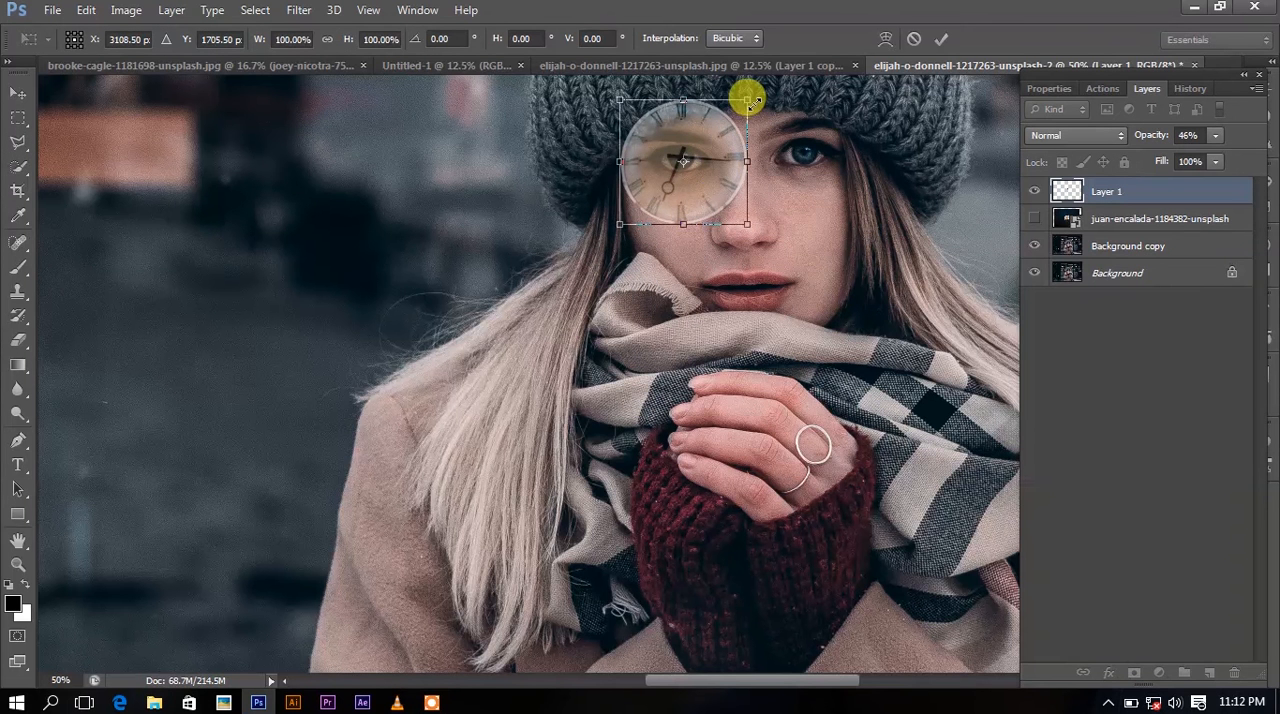
pyautogui.moveTo(747, 97); pyautogui.dragTo(726, 118)
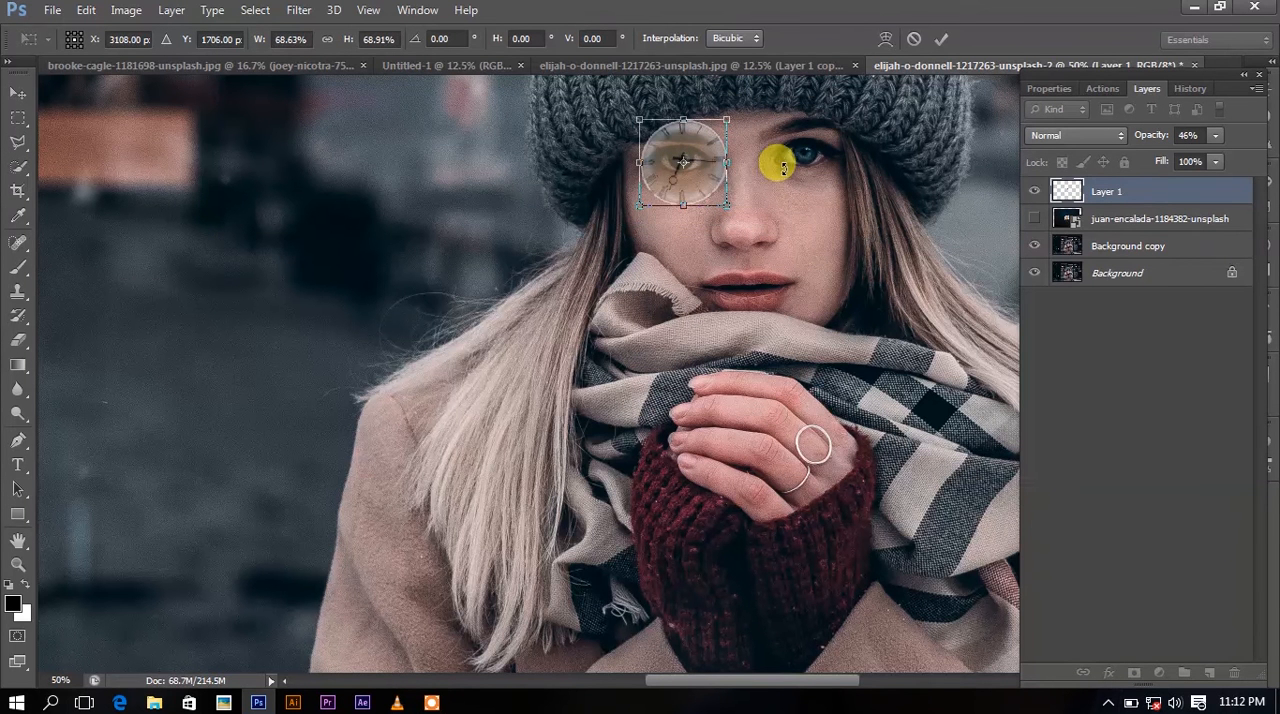
pyautogui.press('Left')
pyautogui.press('Left')
pyautogui.press('Left')
pyautogui.press('Left')
pyautogui.press('Return')
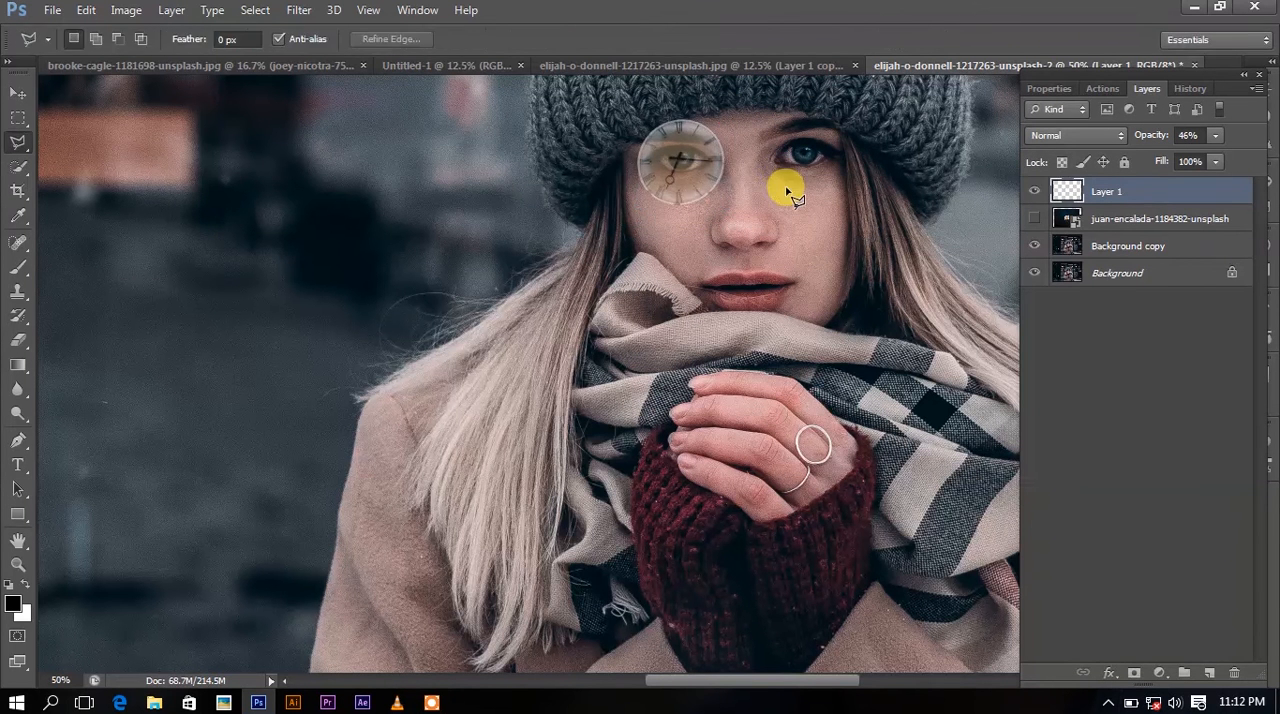
# Duplicate the small clock face and place the copy over the woman's other eye.
pyautogui.hotkey('ctrl', 'j')
pyautogui.hotkey('ctrl', 't')
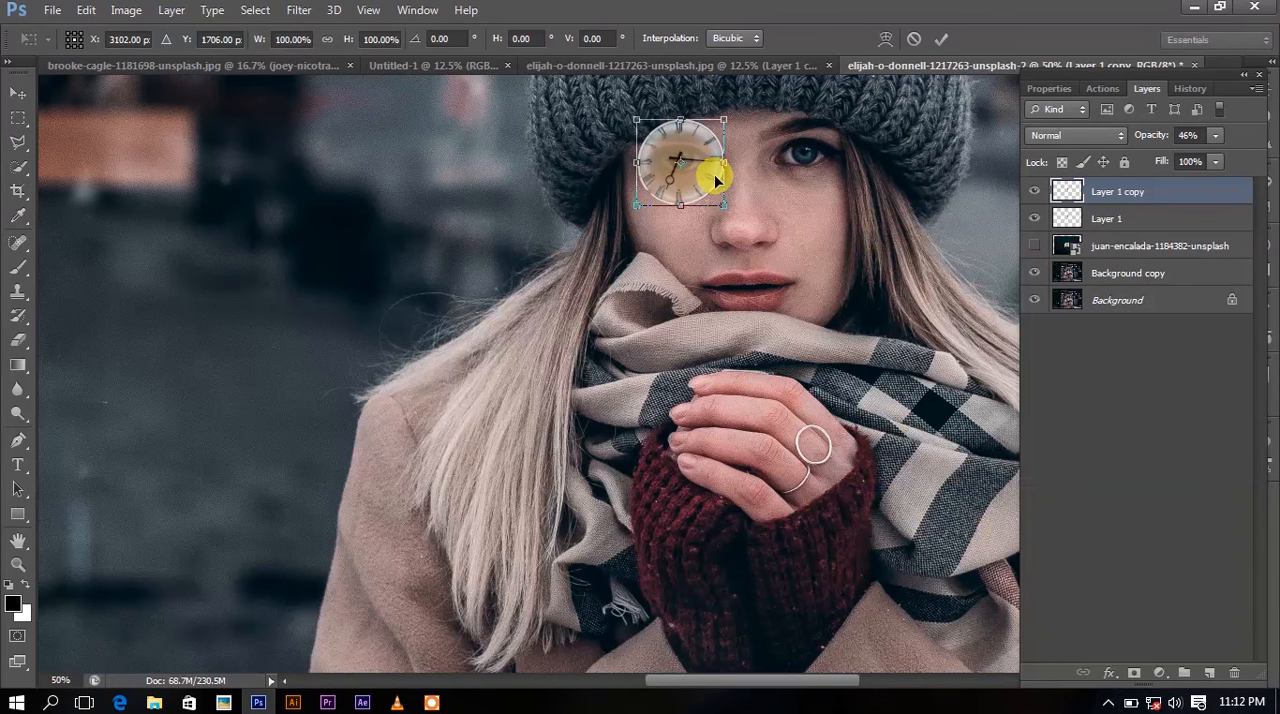
pyautogui.moveTo(708, 180); pyautogui.dragTo(831, 164)
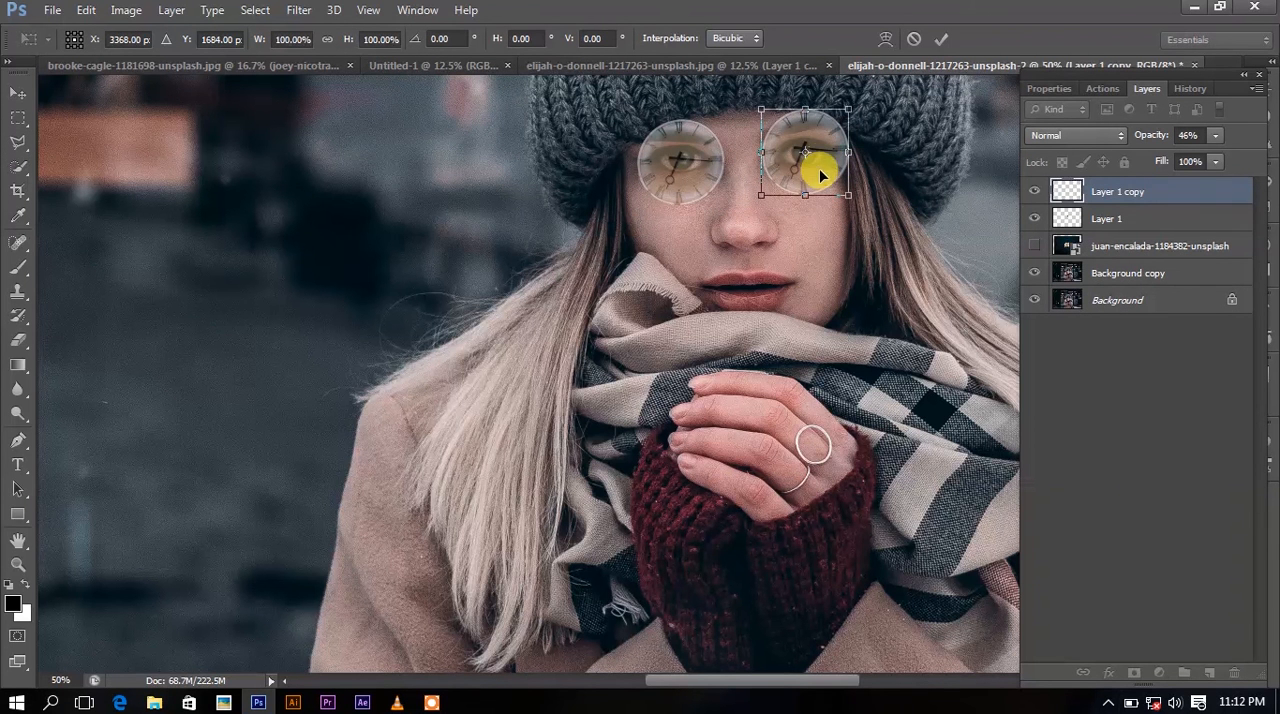
pyautogui.press('Return')
pyautogui.press('l')
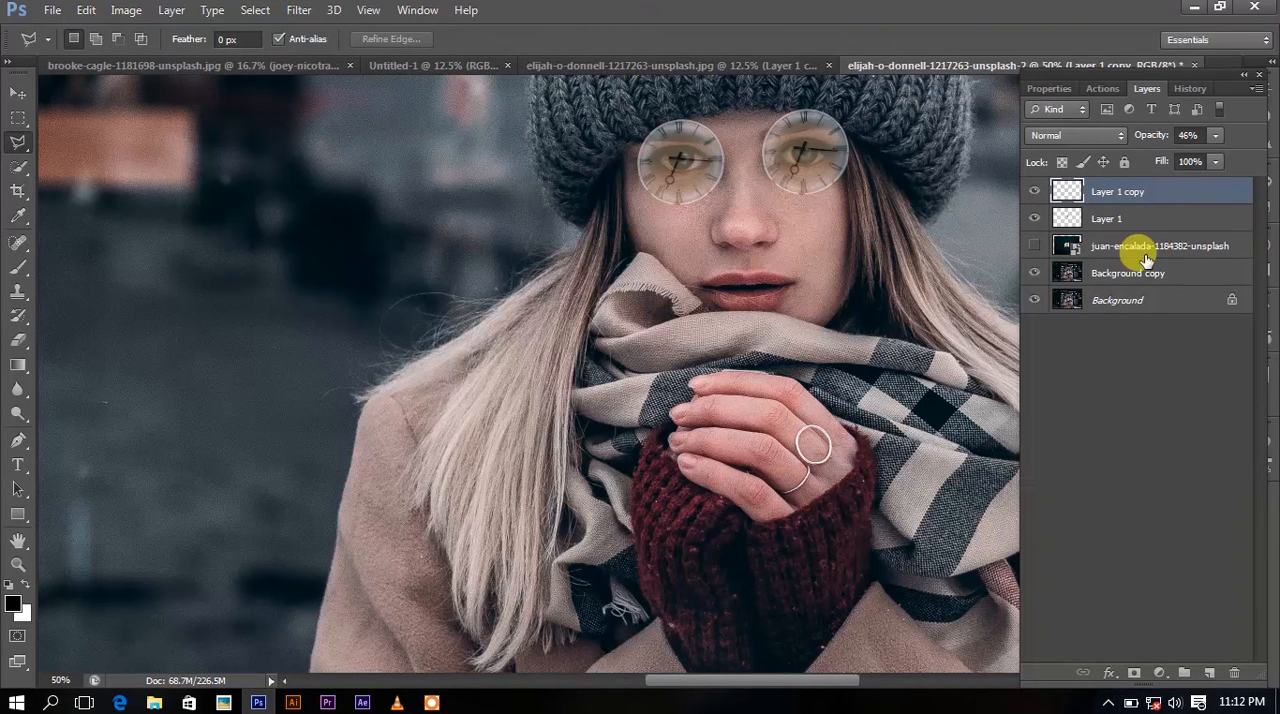
# Add a new layer below the two clock faces and paint black behind each one with a 300 px brush.
pyautogui.click(1155, 245)
pyautogui.click(1208, 673)
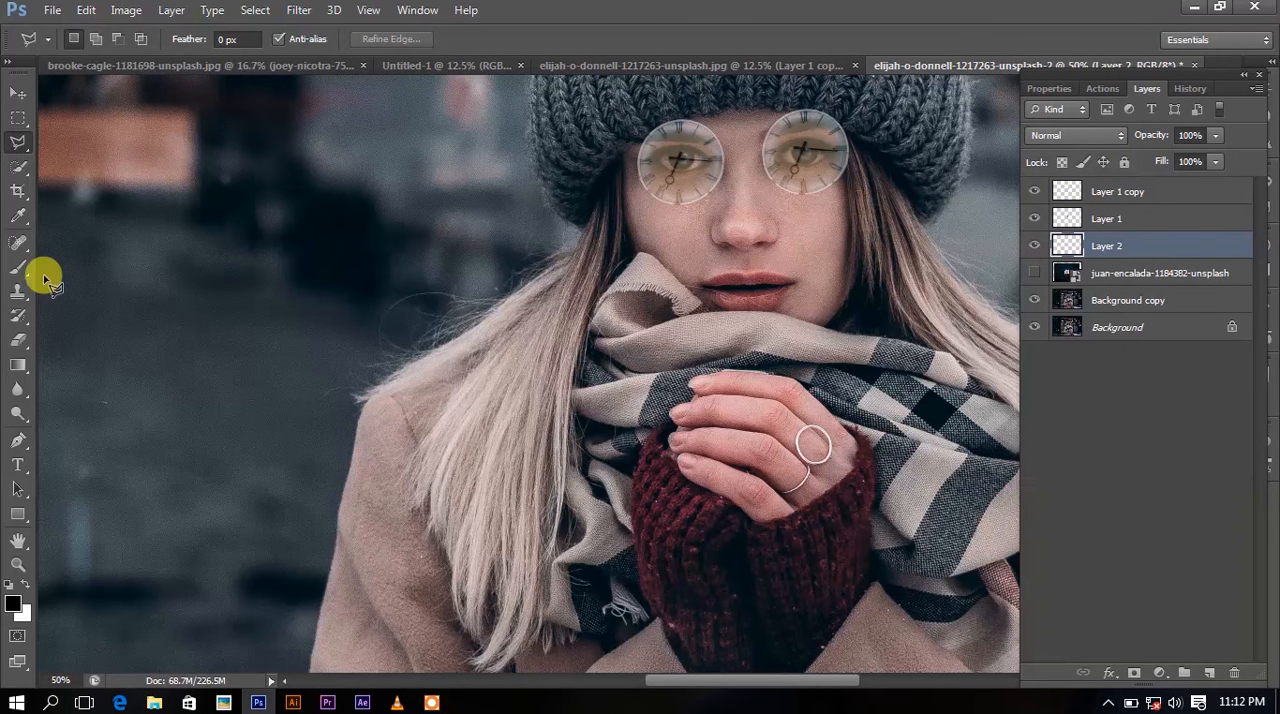
pyautogui.click(18, 267)
pyautogui.click(13, 602)
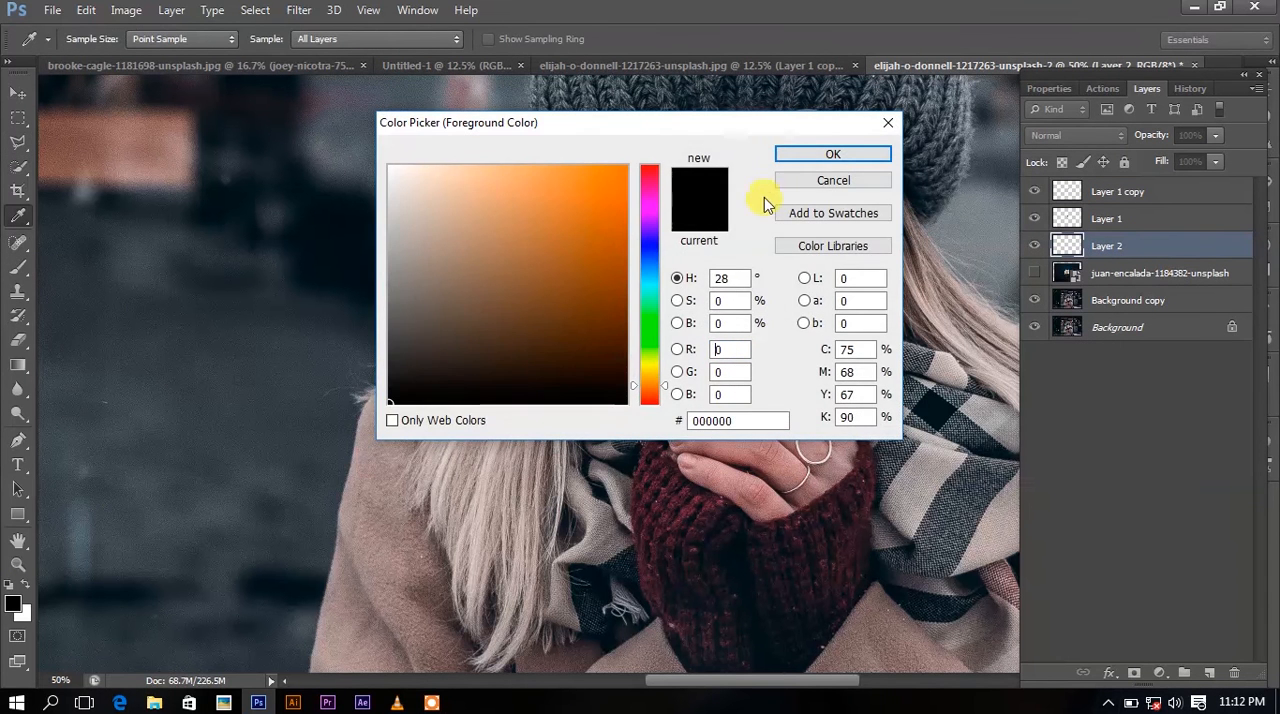
pyautogui.click(834, 155)
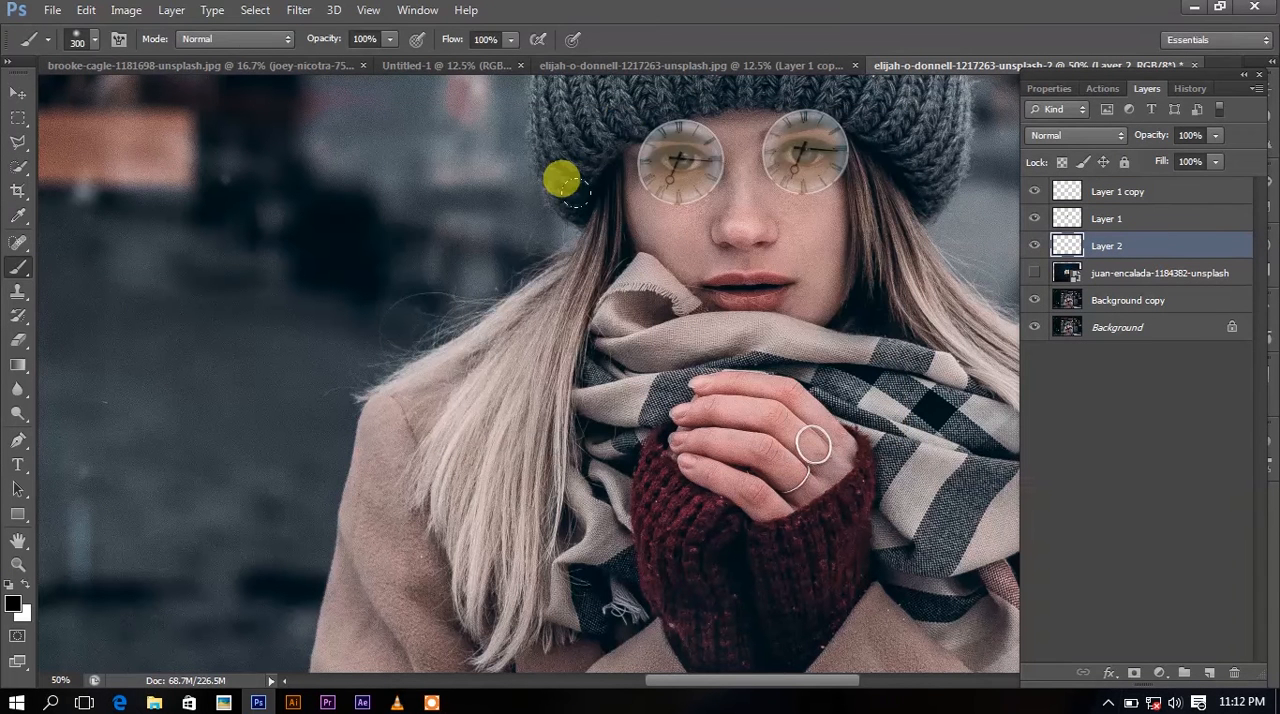
pyautogui.click(627, 107)
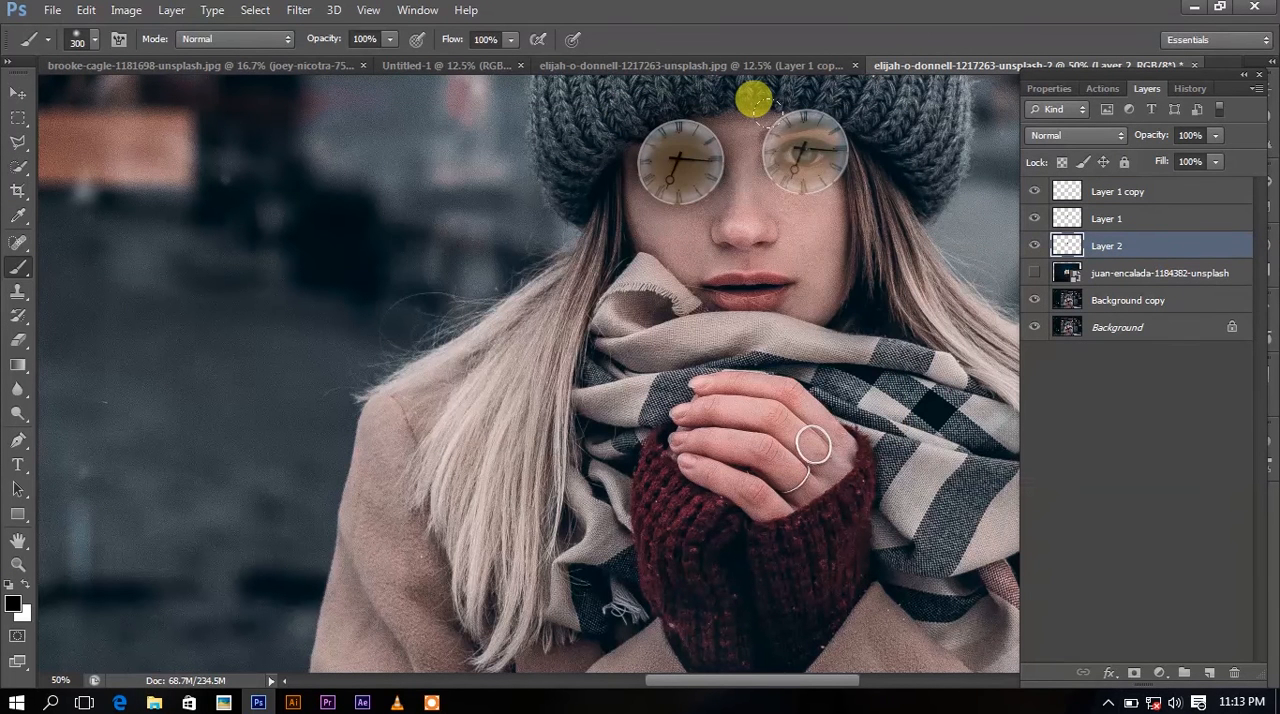
pyautogui.click(753, 99)
# Compare the image with and without the black paint layer, try Soft Light blending on it, and restore Normal.
pyautogui.click(1034, 245)
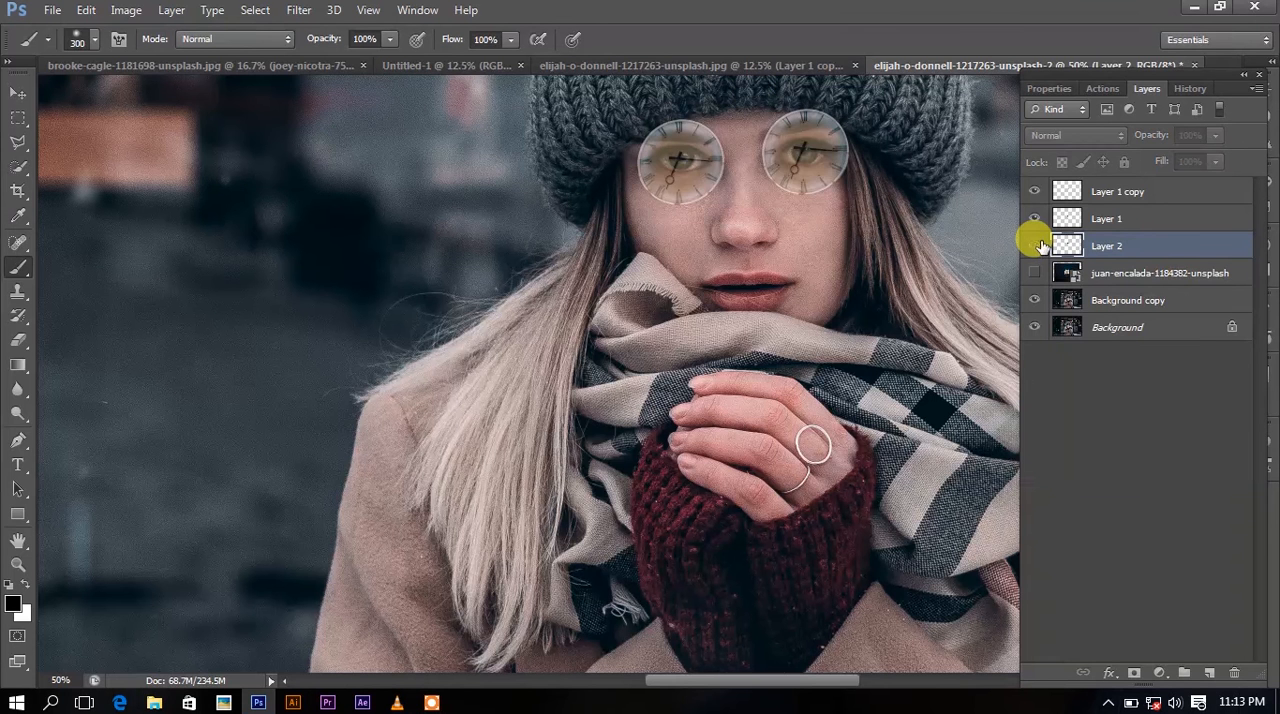
pyautogui.click(1034, 245)
pyautogui.click(1078, 135)
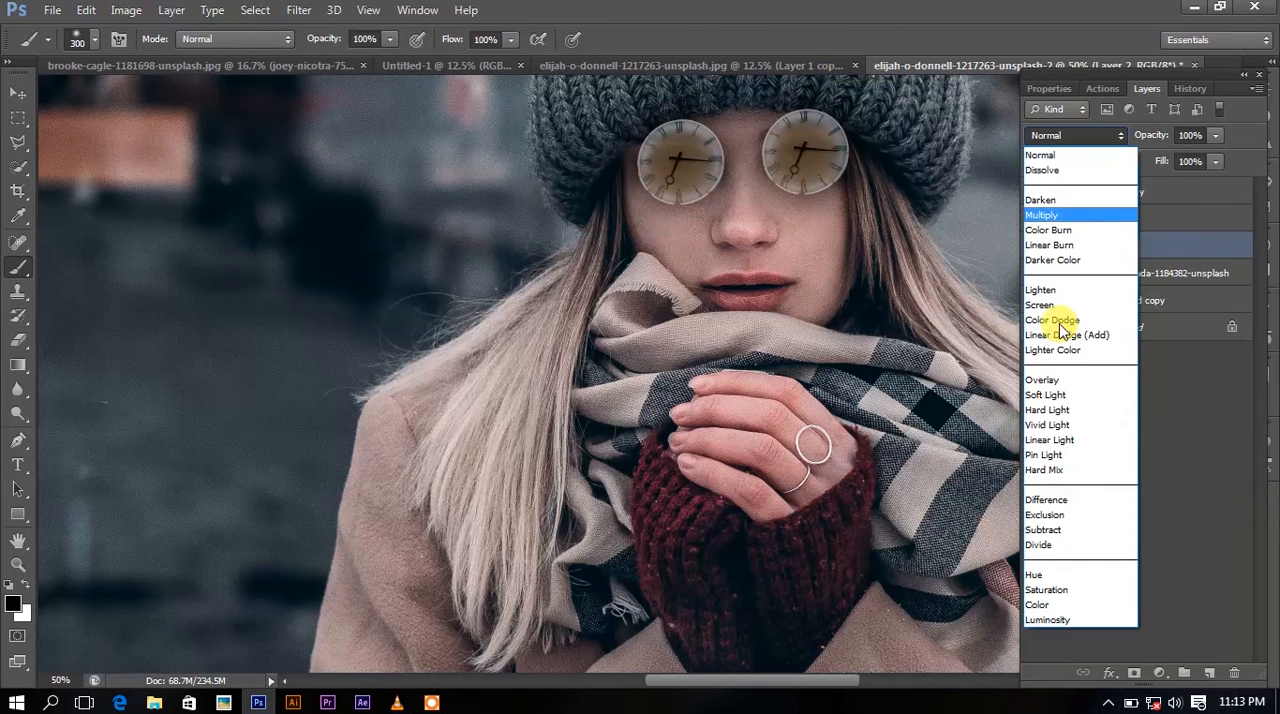
pyautogui.click(1044, 396)
pyautogui.click(1063, 136)
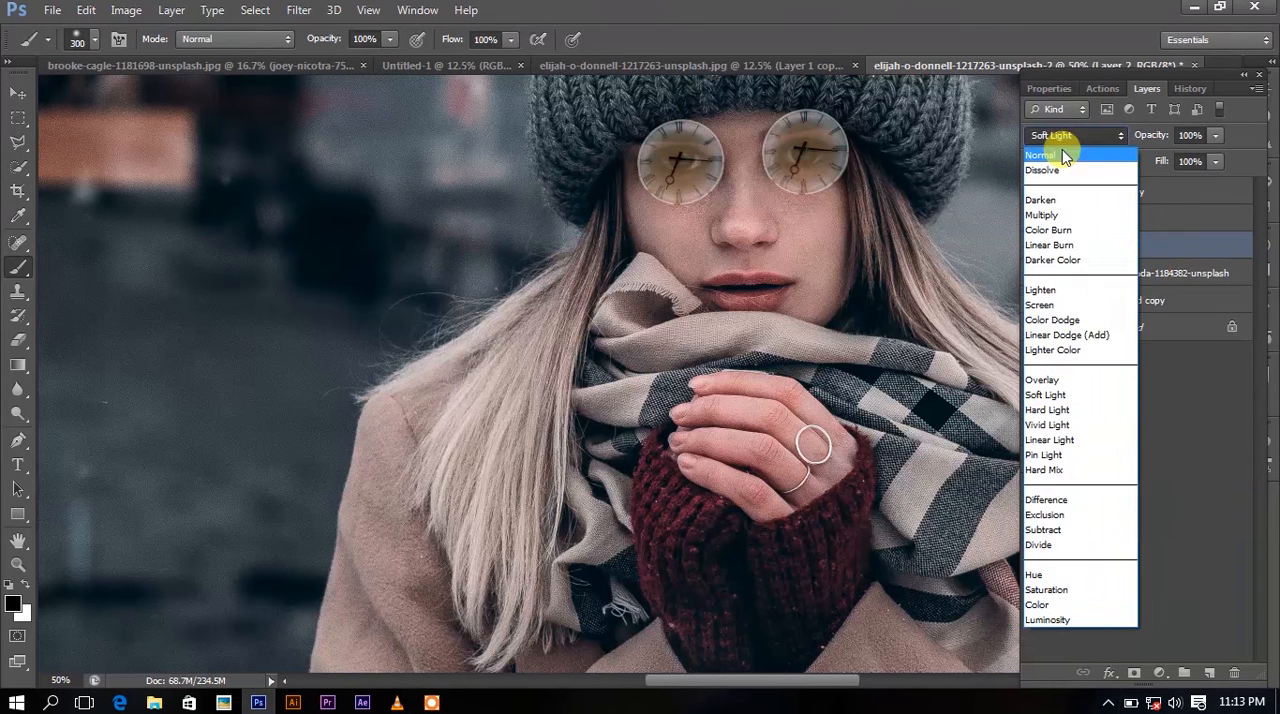
pyautogui.click(1063, 155)
# Lower the opacity of the black paint layer behind the clock faces to 67%.
pyautogui.click(1215, 135)
pyautogui.moveTo(1217, 157); pyautogui.dragTo(1185, 160)
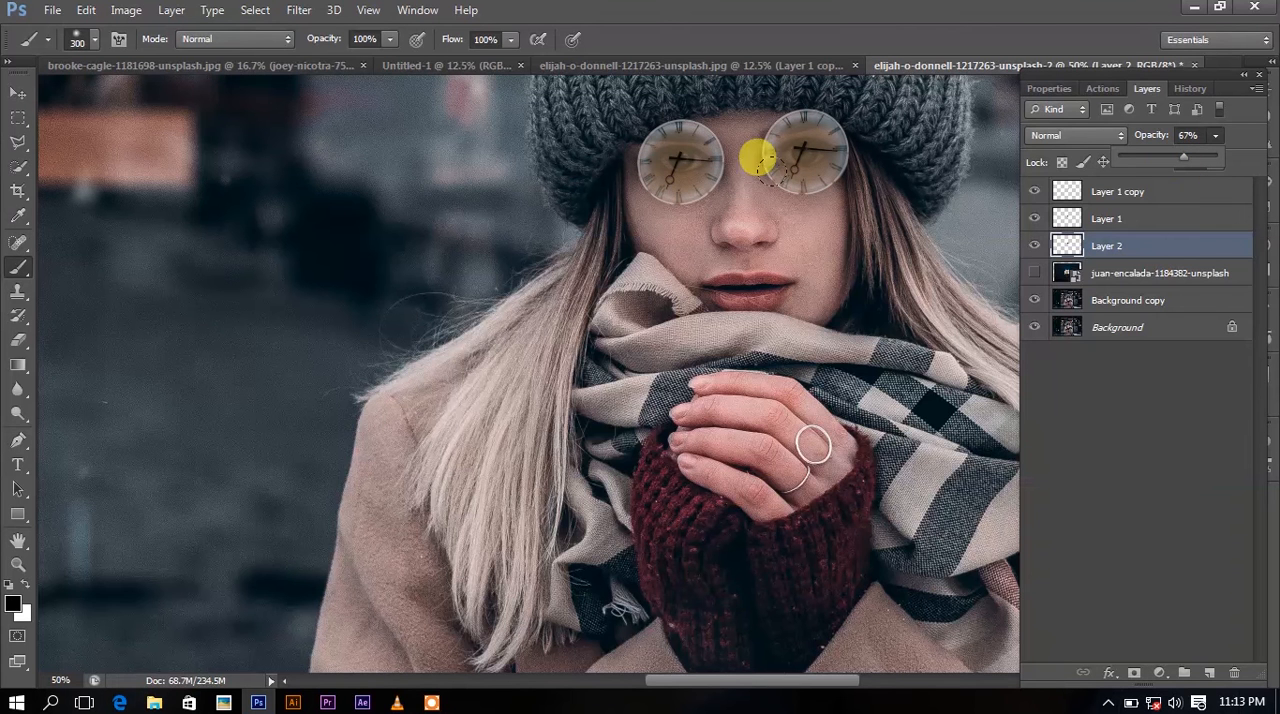
pyautogui.click(678, 153)
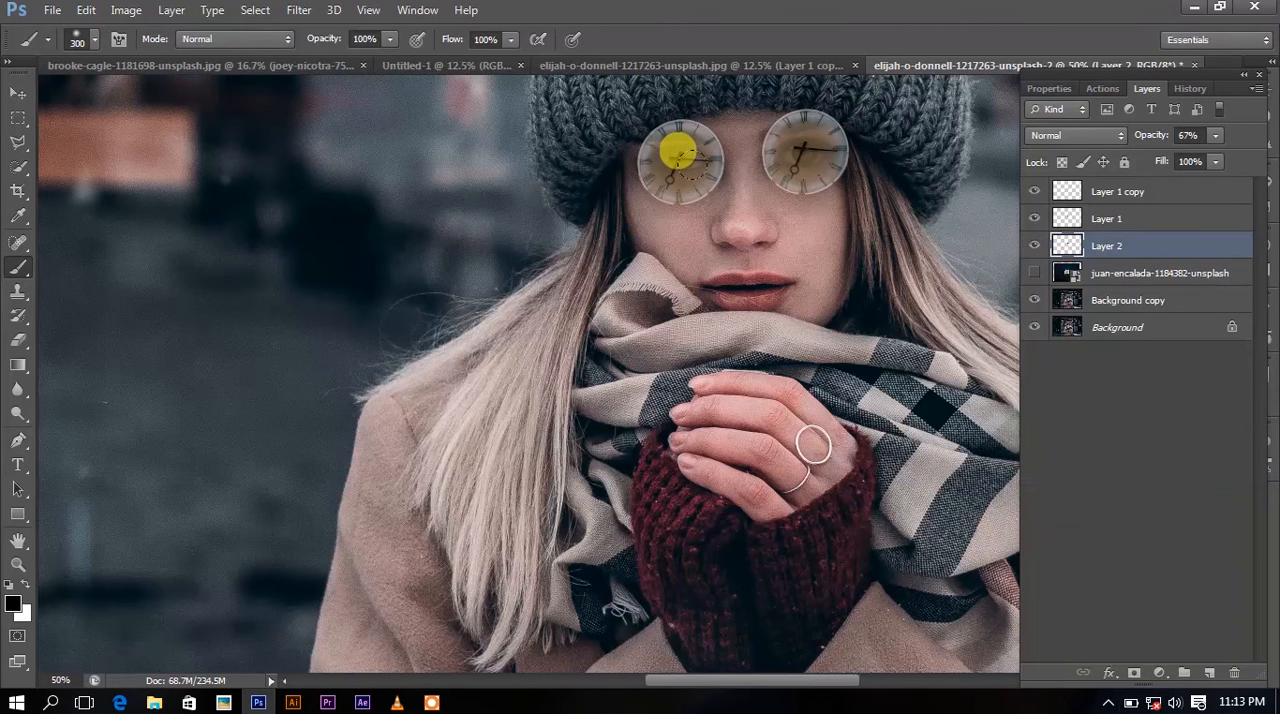
# Paint black shading behind both eye clocks on another new layer with a 60 px brush and set its opacity to 66%.
pyautogui.click(1209, 673)
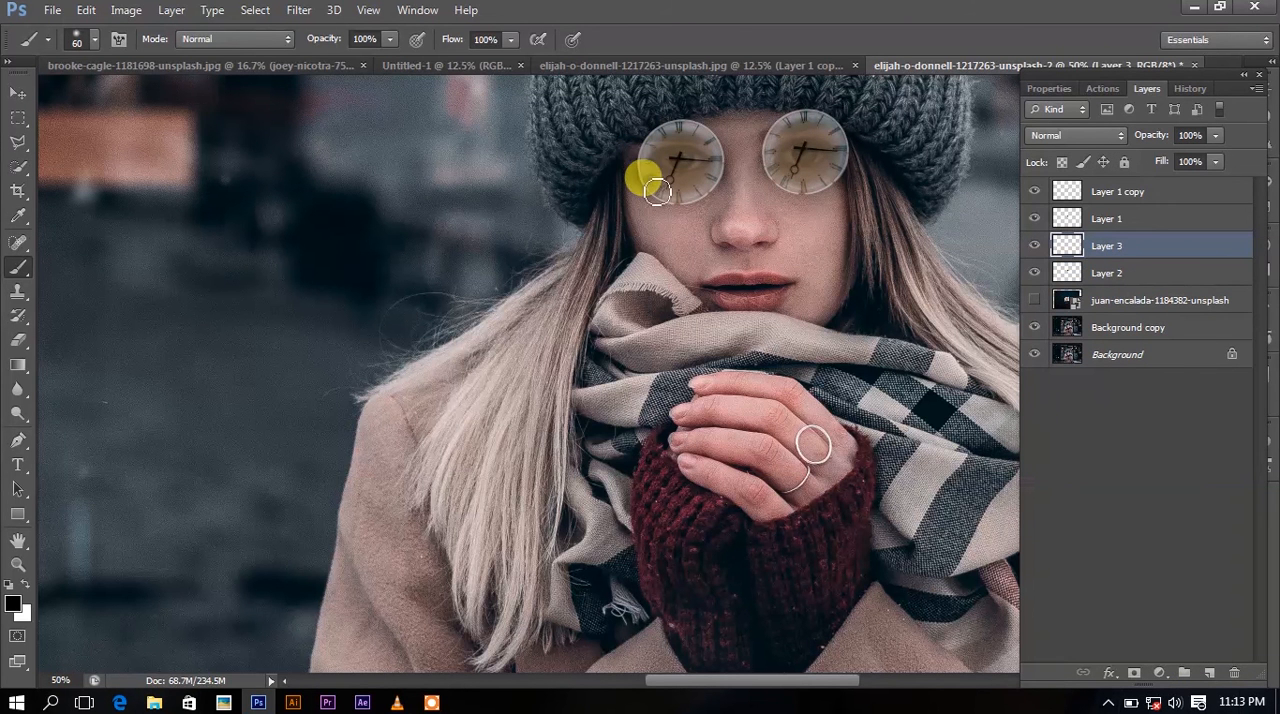
pyautogui.moveTo(657, 192)
pyautogui.mouseDown()
pyautogui.moveTo(776, 166)
pyautogui.moveTo(771, 150)
pyautogui.moveTo(785, 185)
pyautogui.moveTo(845, 172)
pyautogui.moveTo(808, 182)
pyautogui.mouseUp()
pyautogui.moveTo(1194, 153); pyautogui.dragTo(1193, 154)
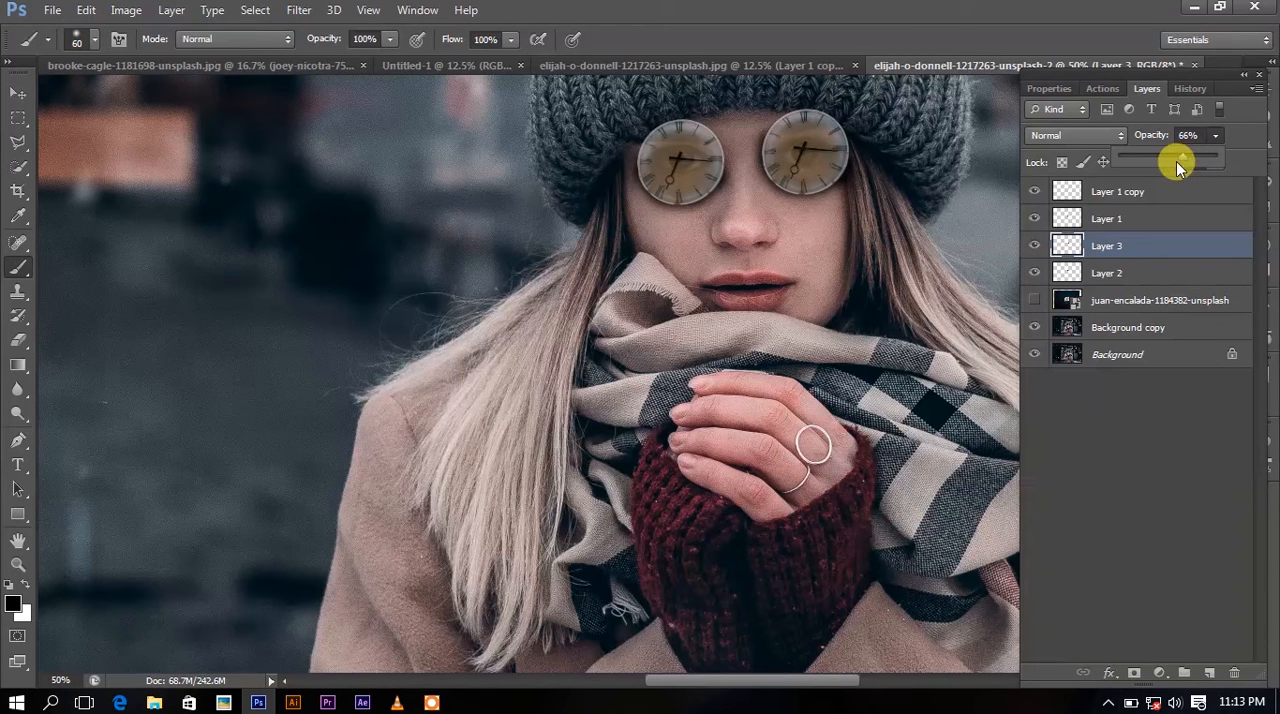
# Duplicate the Layer 1 copy clock and enlarge the duplicate to about 1242%, centred over the woman's upper body.
pyautogui.click(1153, 193)
pyautogui.click(1152, 193)
pyautogui.hotkey('ctrl', 'j')
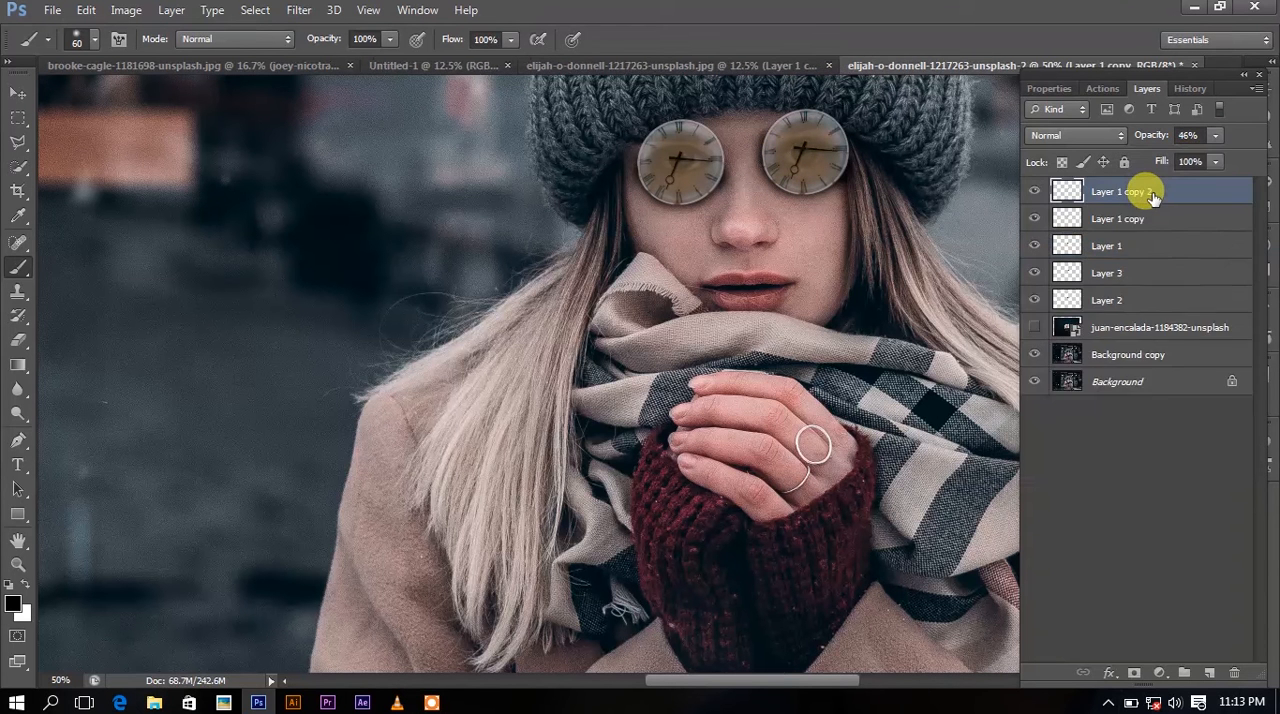
pyautogui.hotkey('ctrl', '-')
pyautogui.hotkey('ctrl', 't')
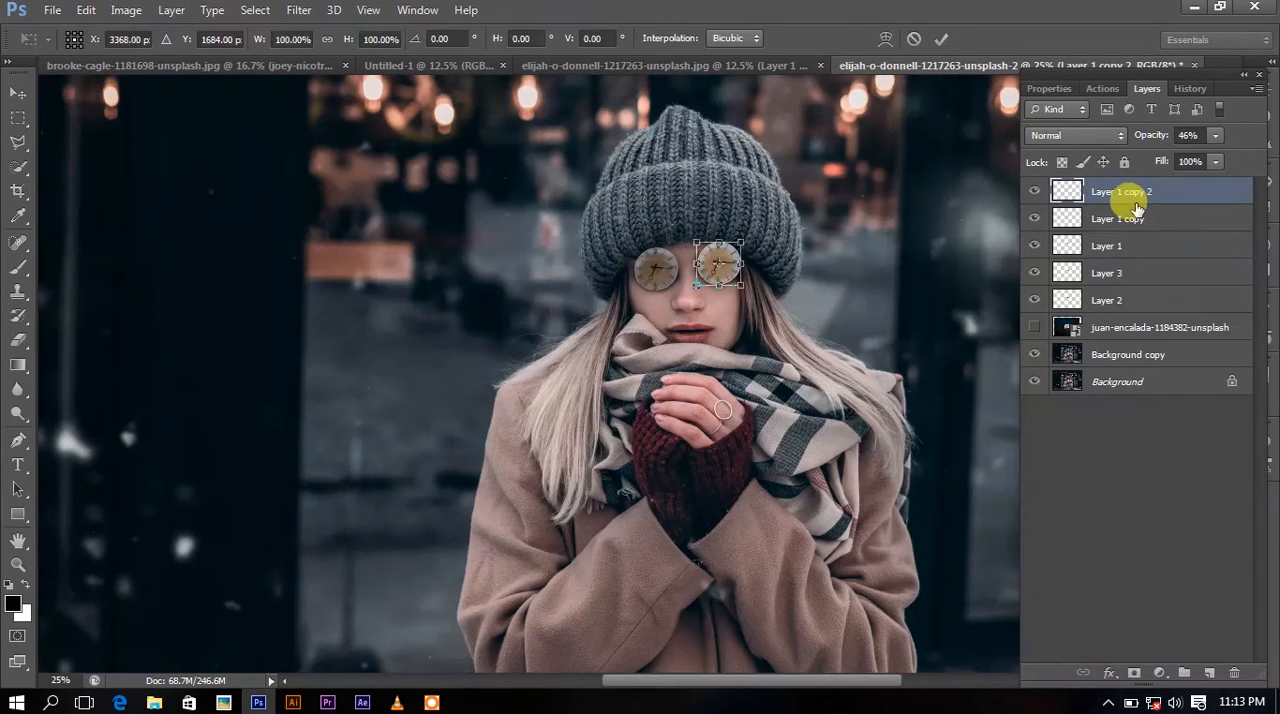
pyautogui.moveTo(727, 257); pyautogui.dragTo(980, 257)
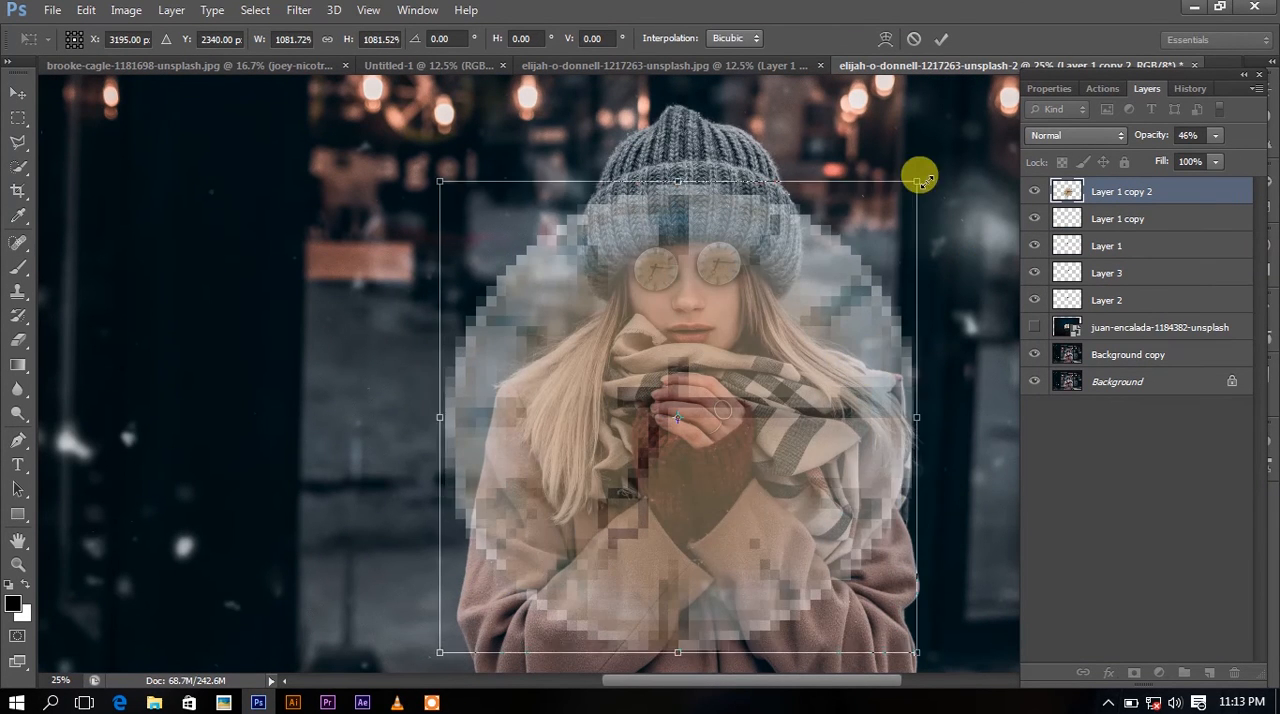
pyautogui.moveTo(901, 183); pyautogui.dragTo(950, 151)
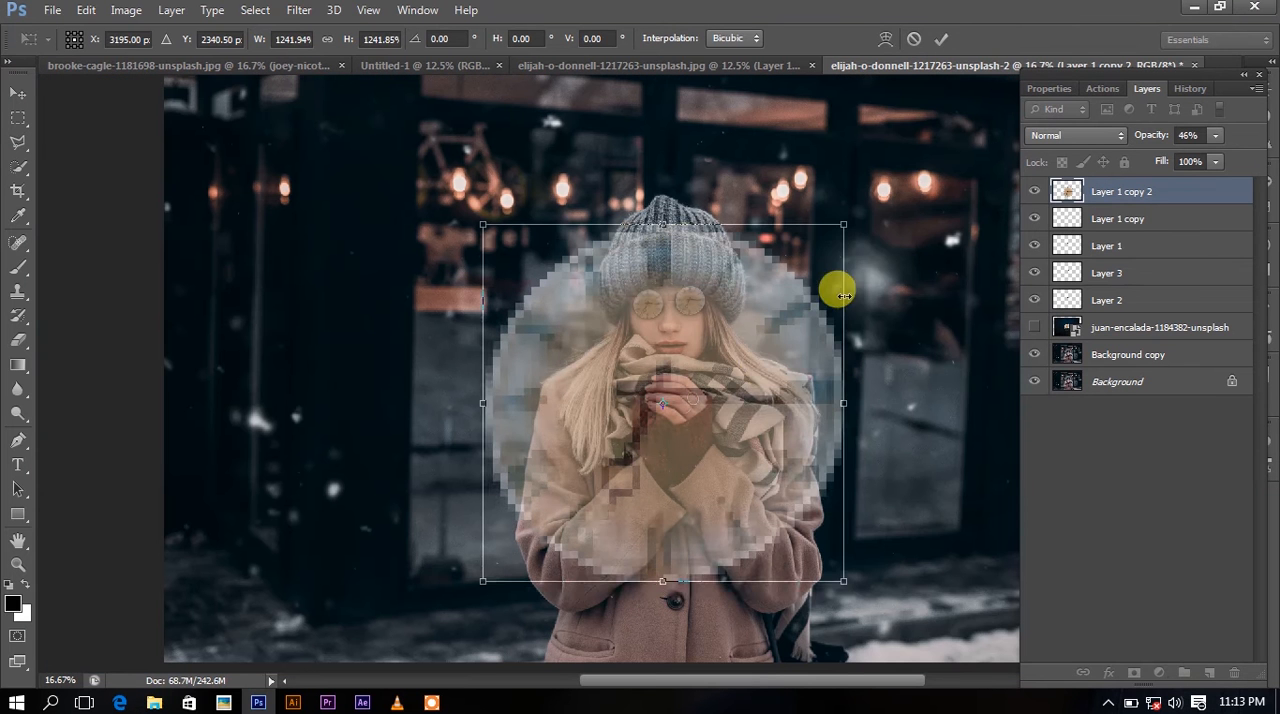
pyautogui.moveTo(752, 357); pyautogui.dragTo(766, 366)
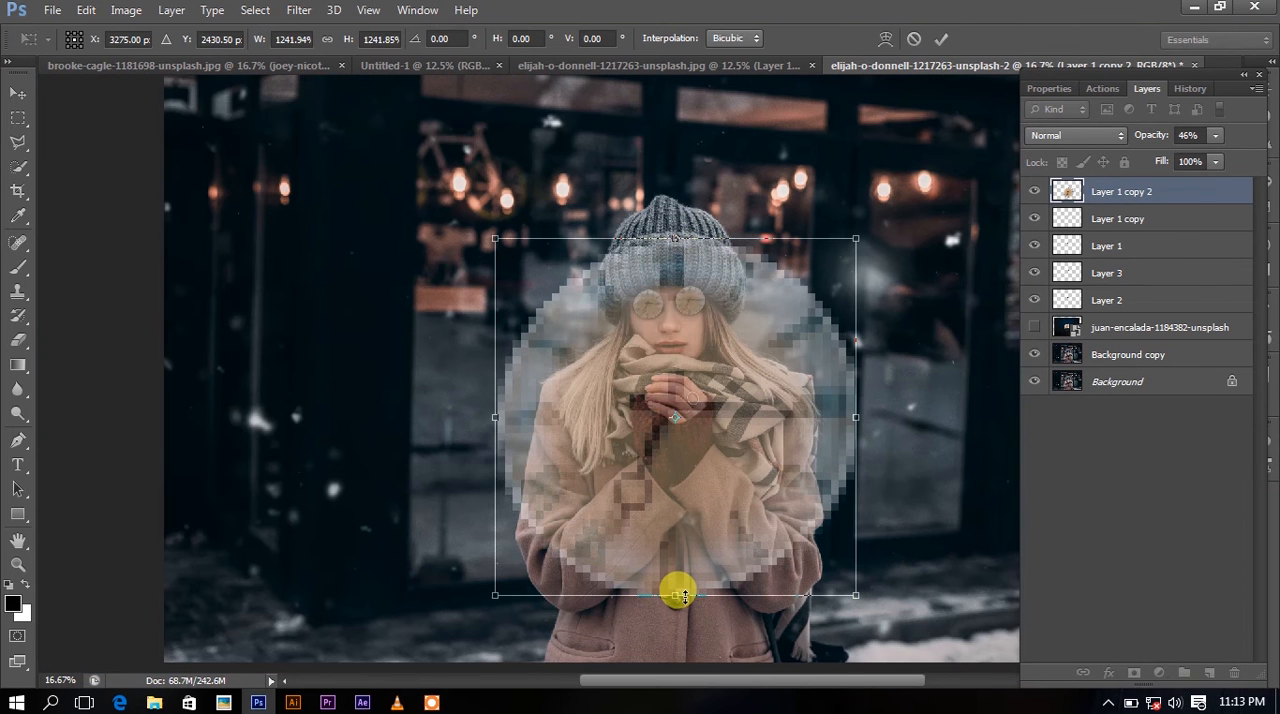
# Flatten the large clock into a wide oval around the woman's chest, about 1626% wide and 696% high.
pyautogui.moveTo(685, 596); pyautogui.dragTo(689, 494)
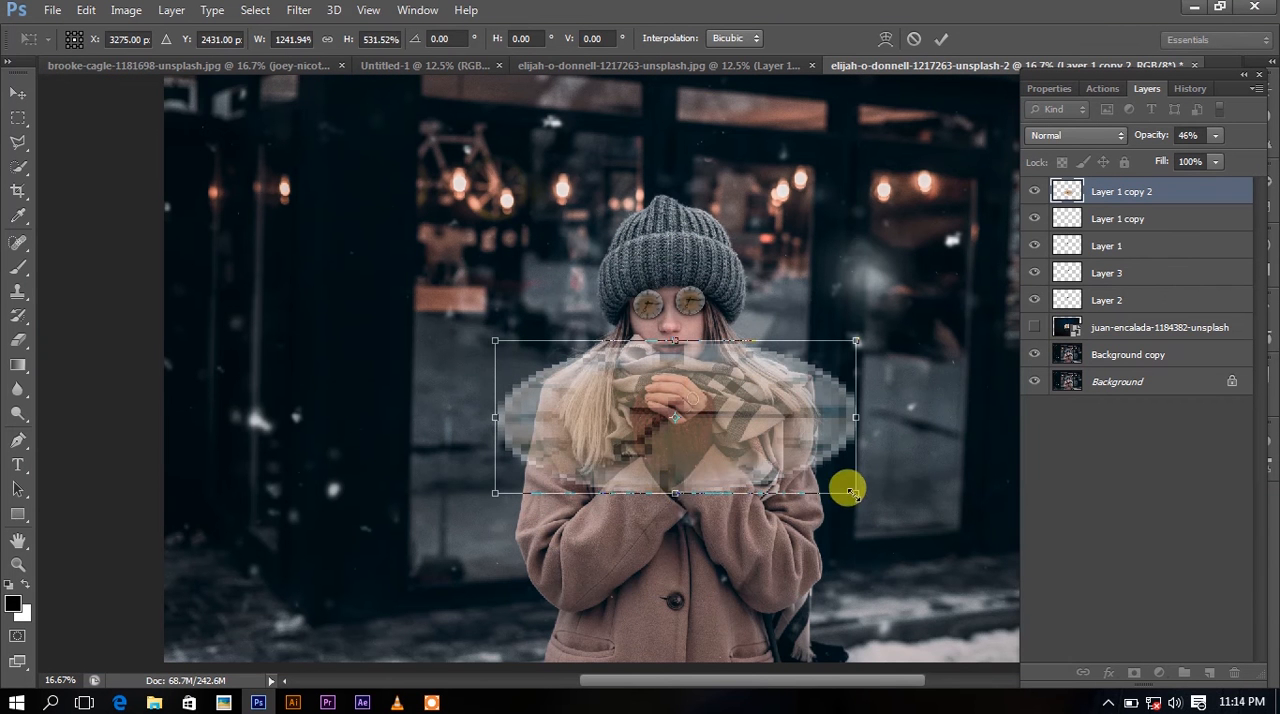
pyautogui.moveTo(851, 492); pyautogui.dragTo(906, 524)
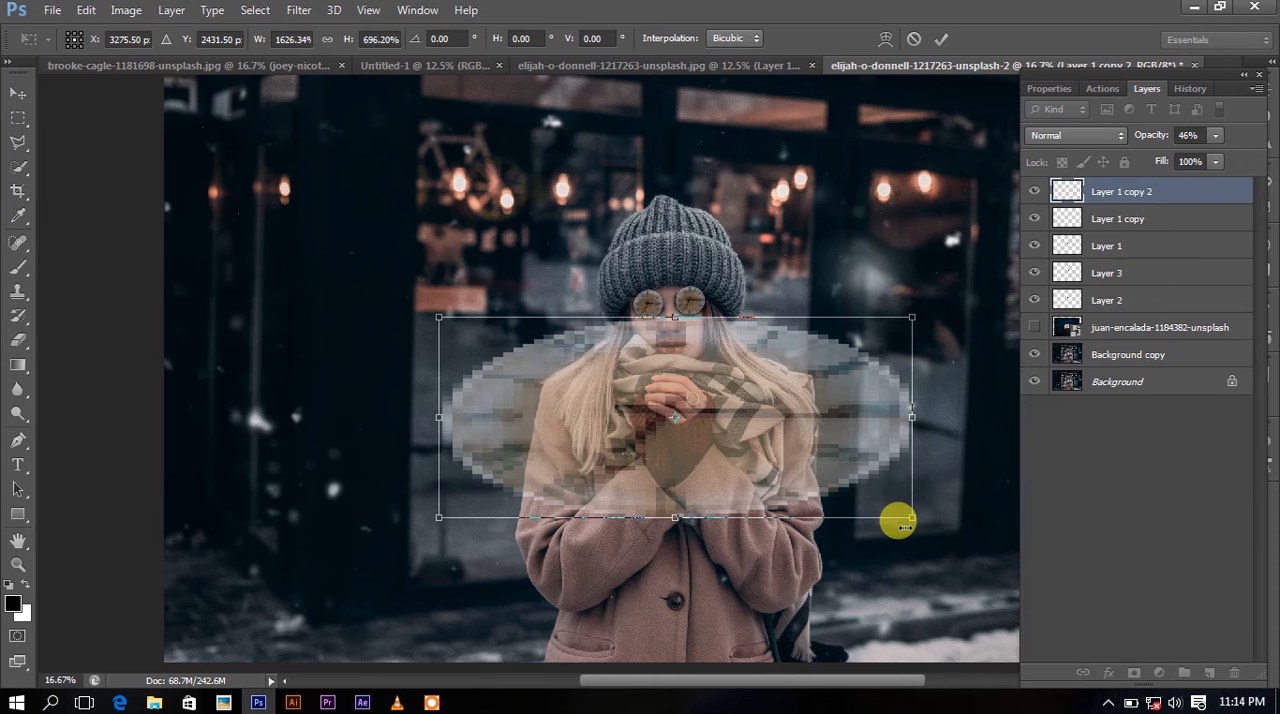
pyautogui.moveTo(858, 484); pyautogui.dragTo(843, 477)
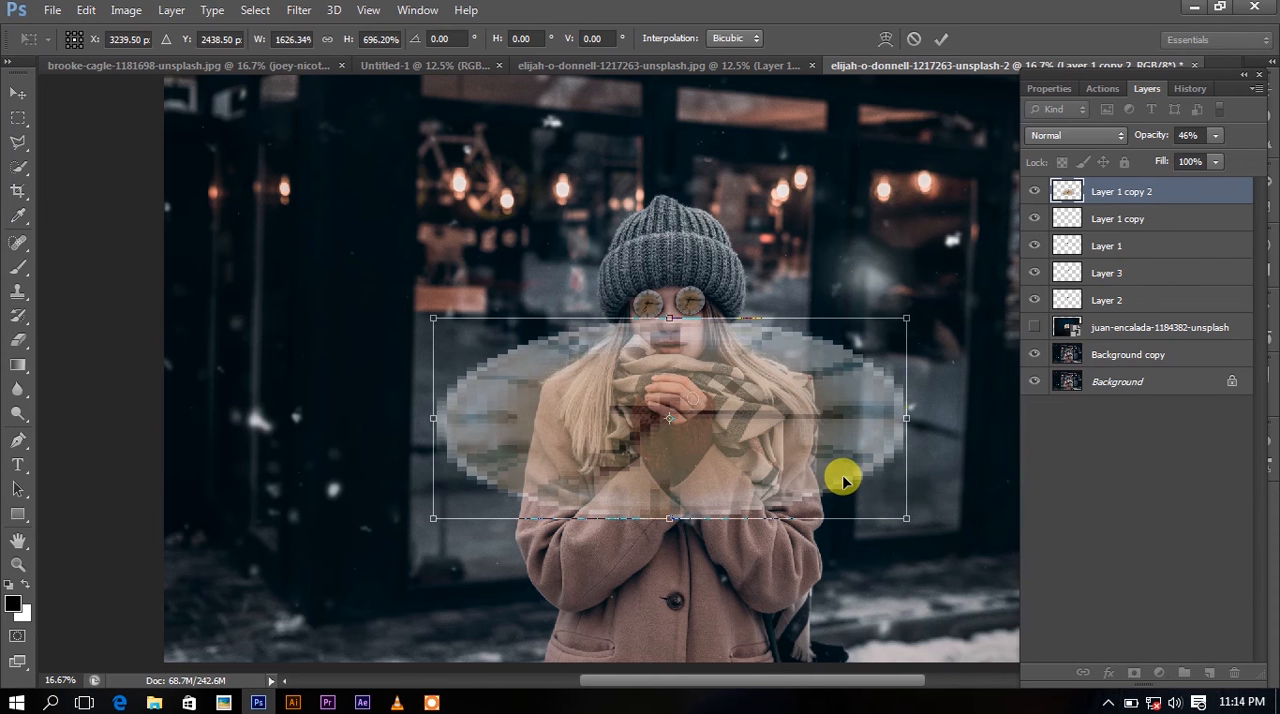
pyautogui.moveTo(897, 514); pyautogui.dragTo(905, 520)
pyautogui.moveTo(840, 488); pyautogui.dragTo(842, 487)
pyautogui.press('Return')
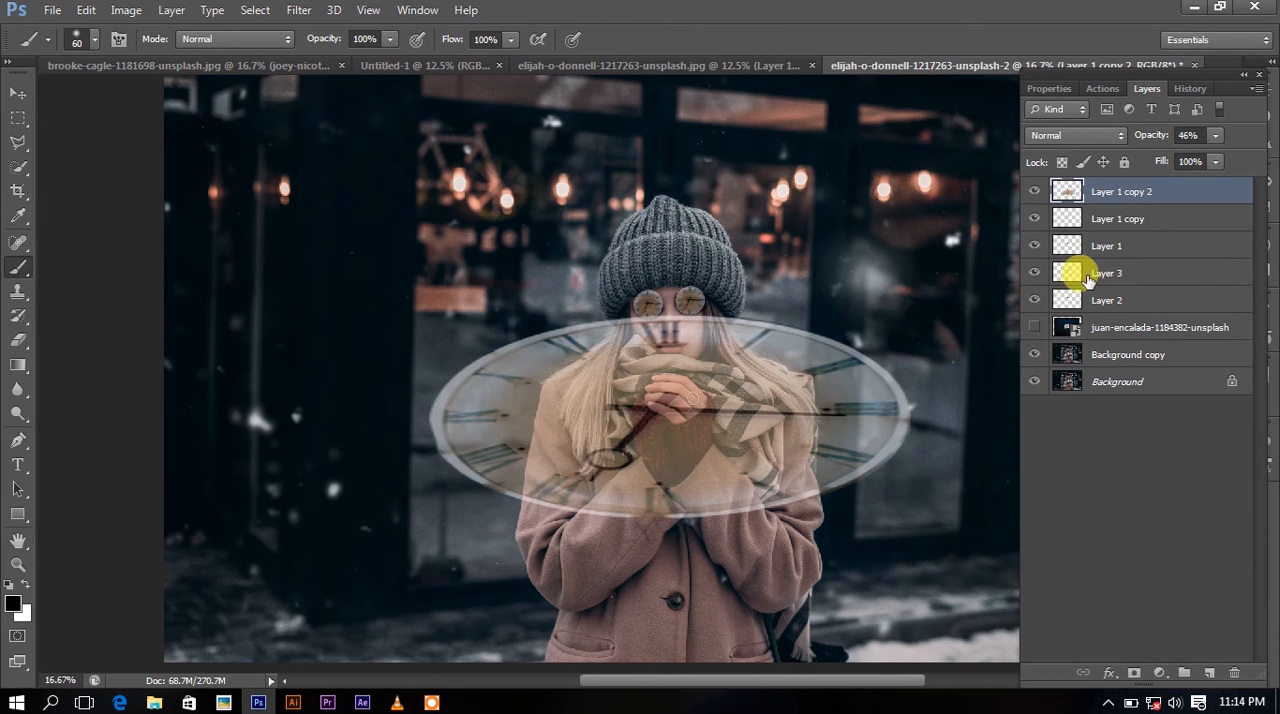
# Duplicate the large oval clock layer.
pyautogui.hotkey('ctrl', 'j')
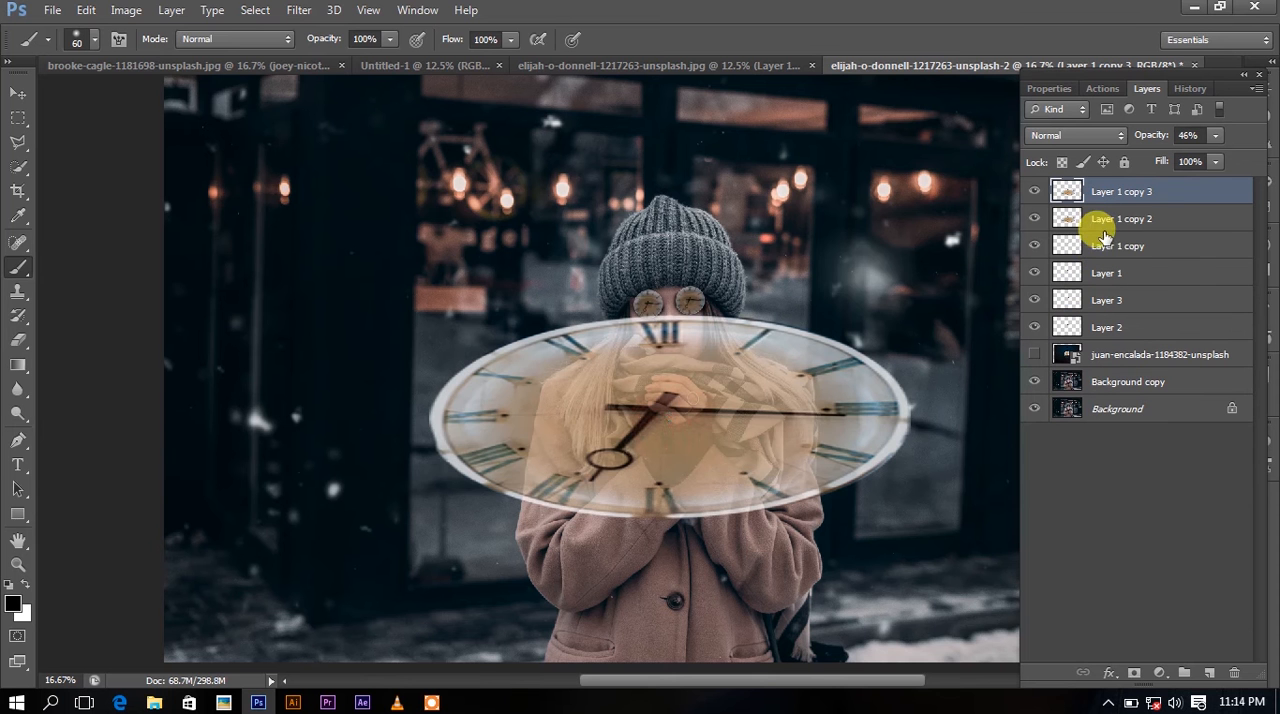
pyautogui.hotkey('ctrl', 't')
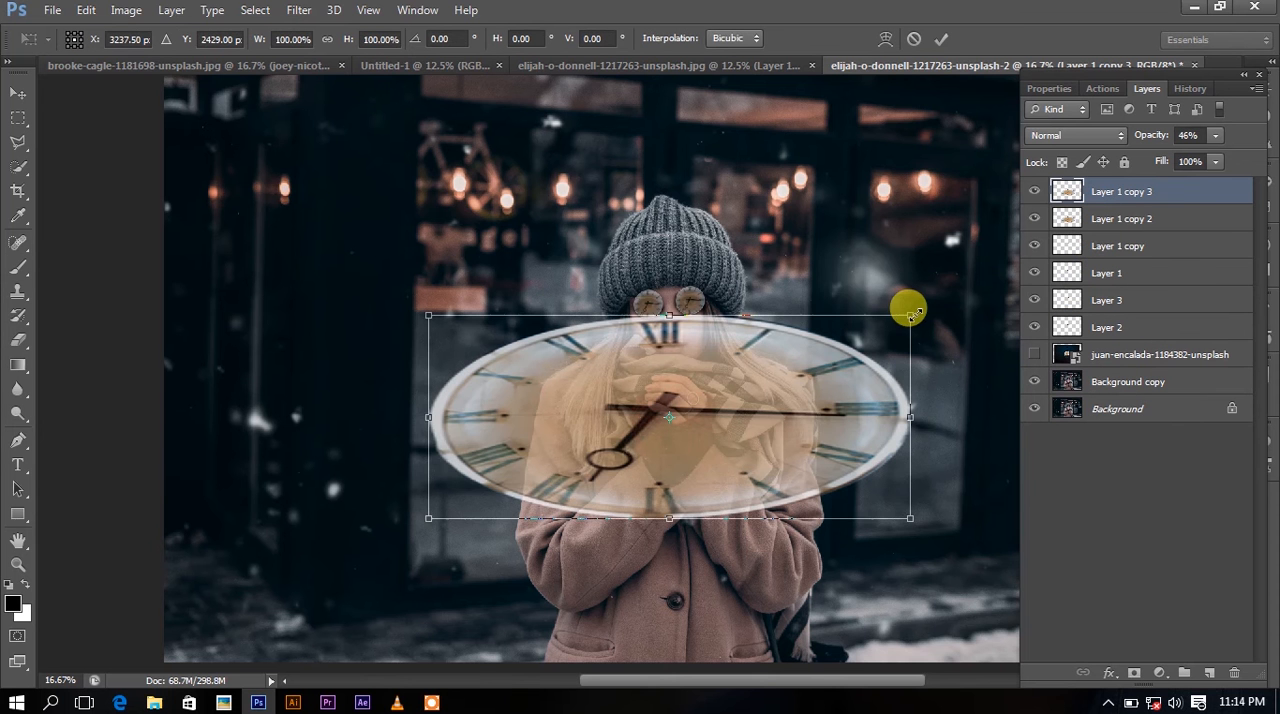
pyautogui.moveTo(910, 316); pyautogui.dragTo(849, 342)
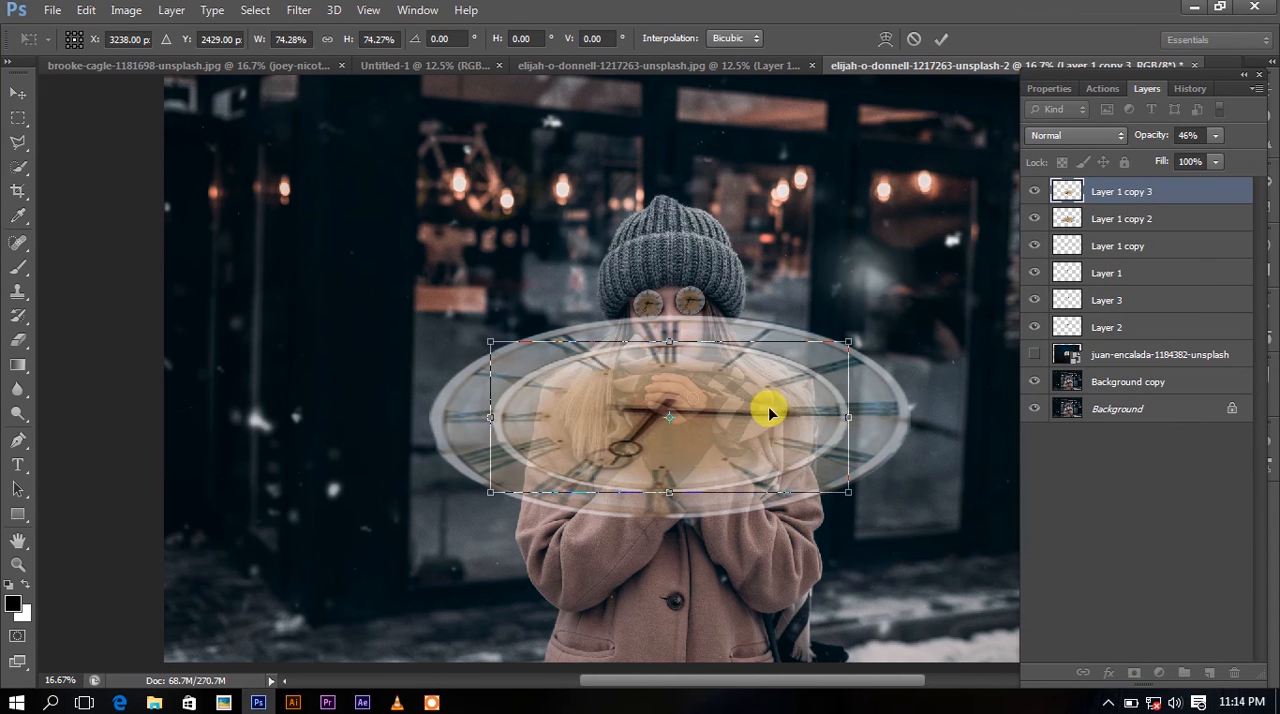
pyautogui.moveTo(768, 410); pyautogui.dragTo(770, 403)
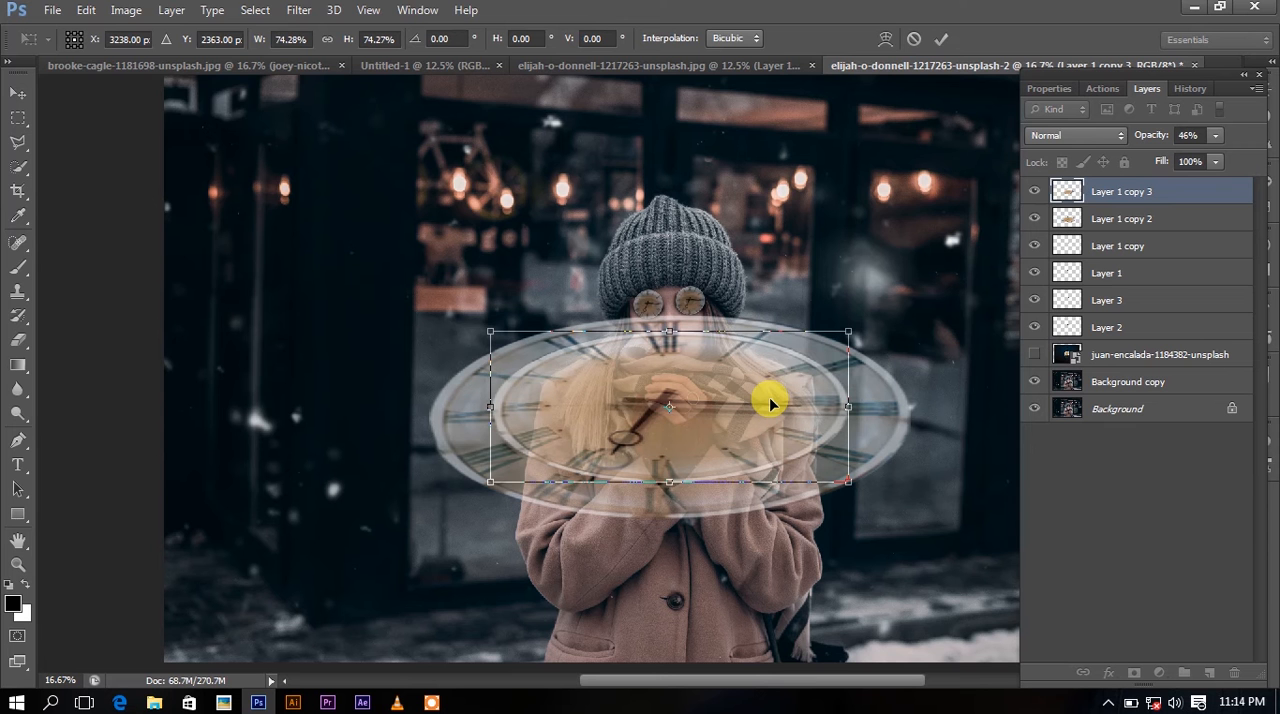
pyautogui.click(941, 39)
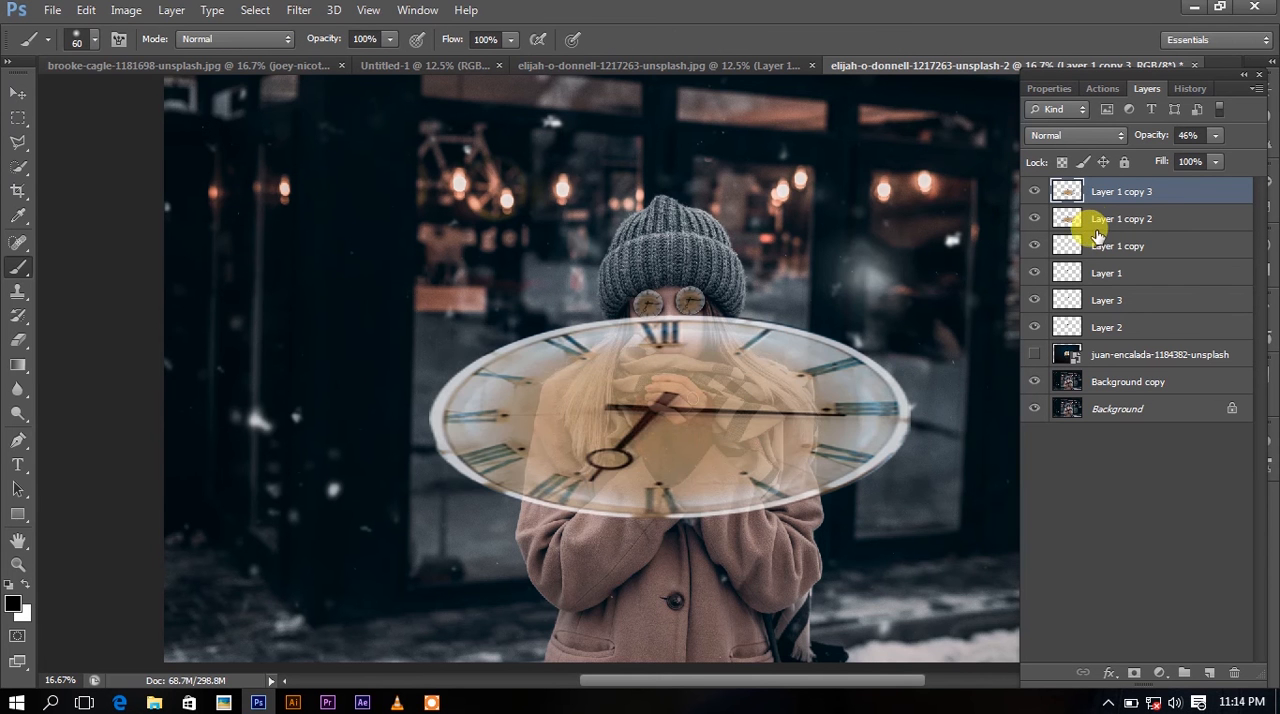
# Delete the duplicate clock layer and reshape the remaining oval clock to about 110% width and 61% height around the woman's chest.
pyautogui.press('Delete')
pyautogui.hotkey('ctrl', 't')
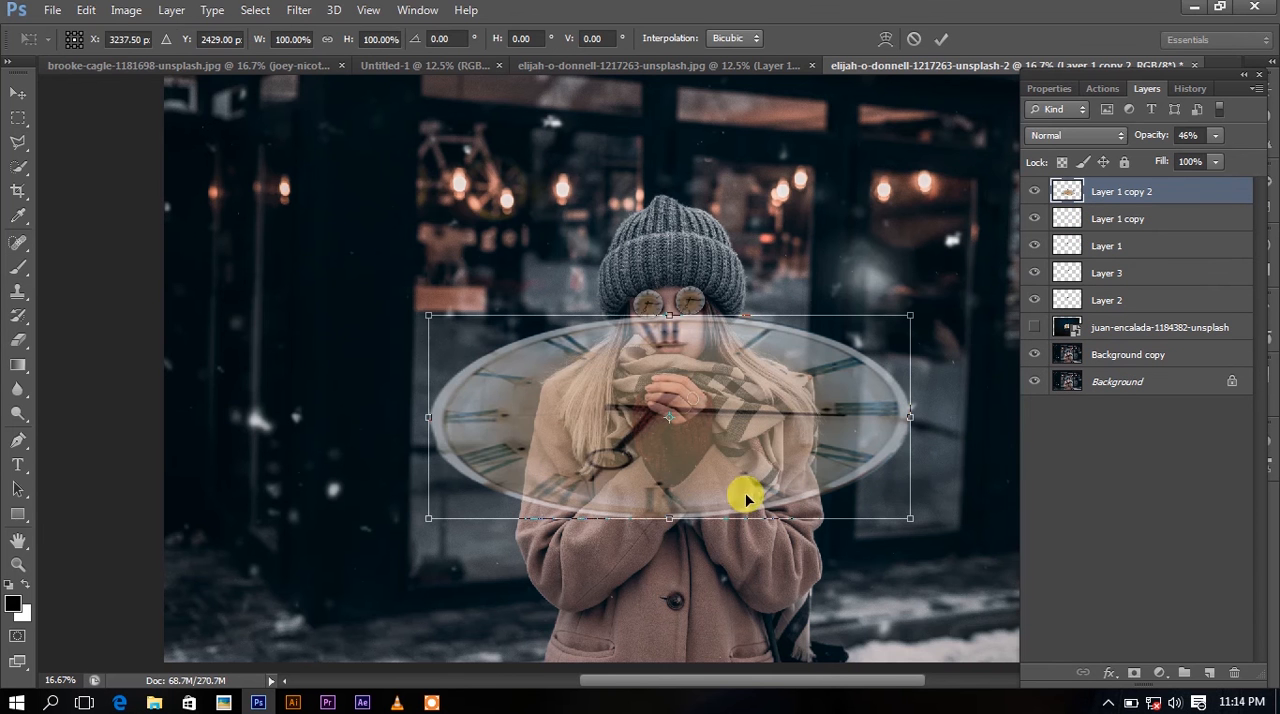
pyautogui.moveTo(670, 517); pyautogui.dragTo(705, 462)
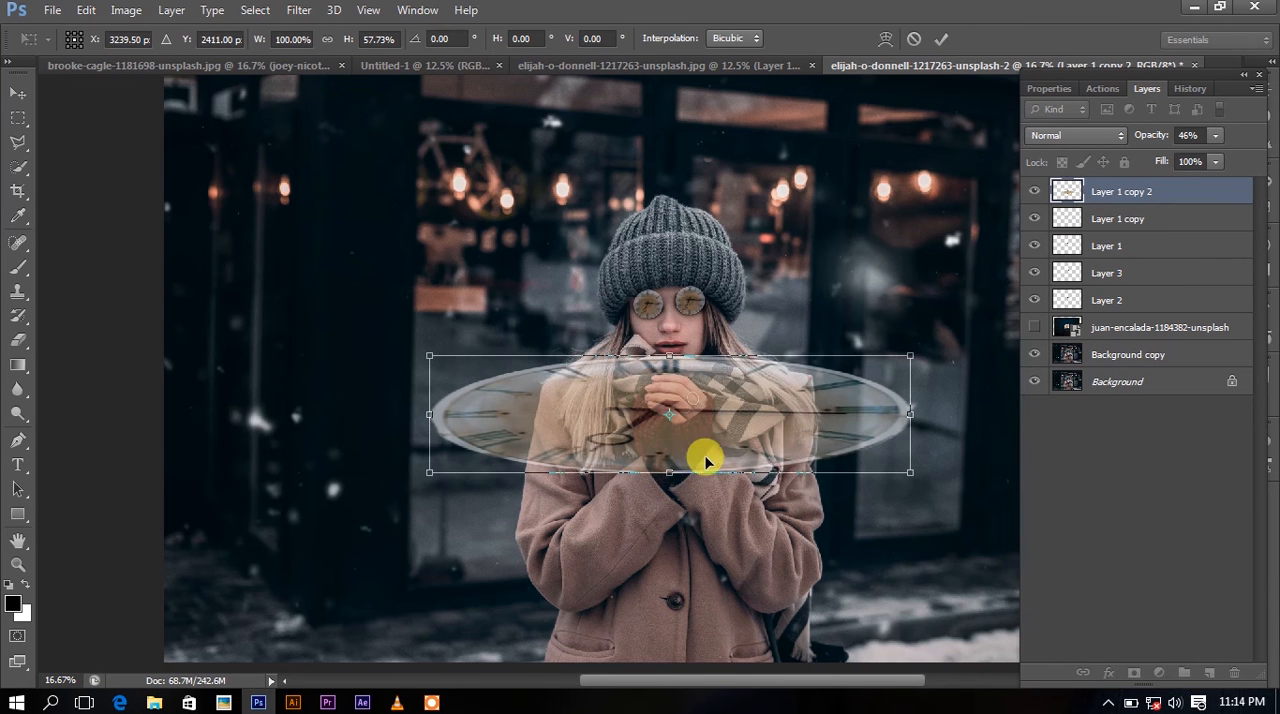
pyautogui.moveTo(910, 470); pyautogui.dragTo(934, 479)
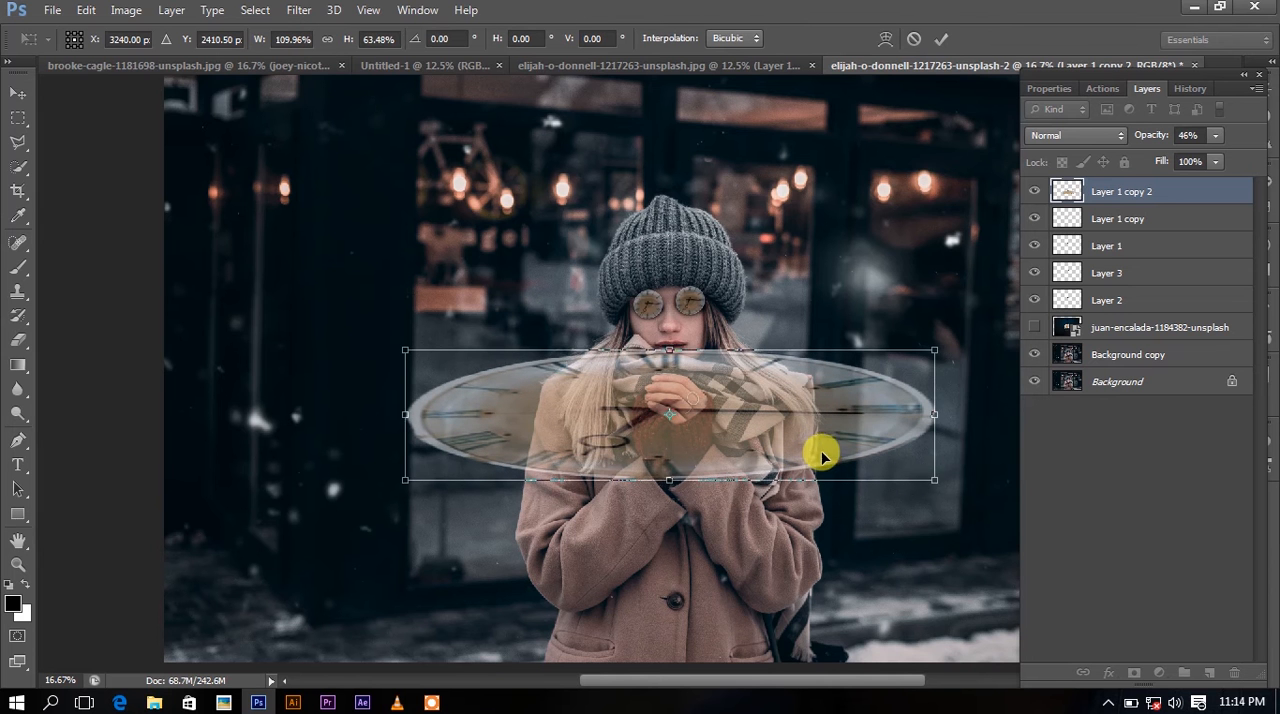
pyautogui.moveTo(822, 457); pyautogui.dragTo(815, 461)
pyautogui.moveTo(665, 484); pyautogui.dragTo(670, 478)
pyautogui.moveTo(742, 471); pyautogui.dragTo(749, 471)
pyautogui.press('b')
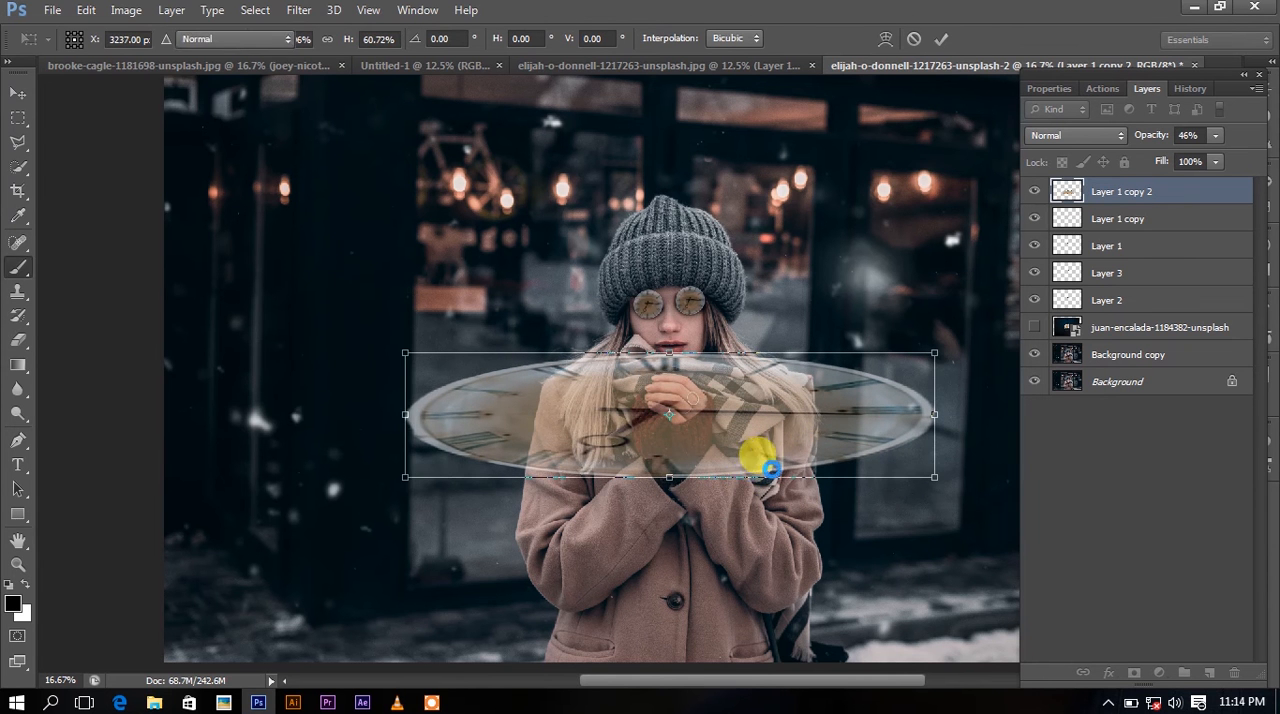
pyautogui.hotkey('ctrl', 't')
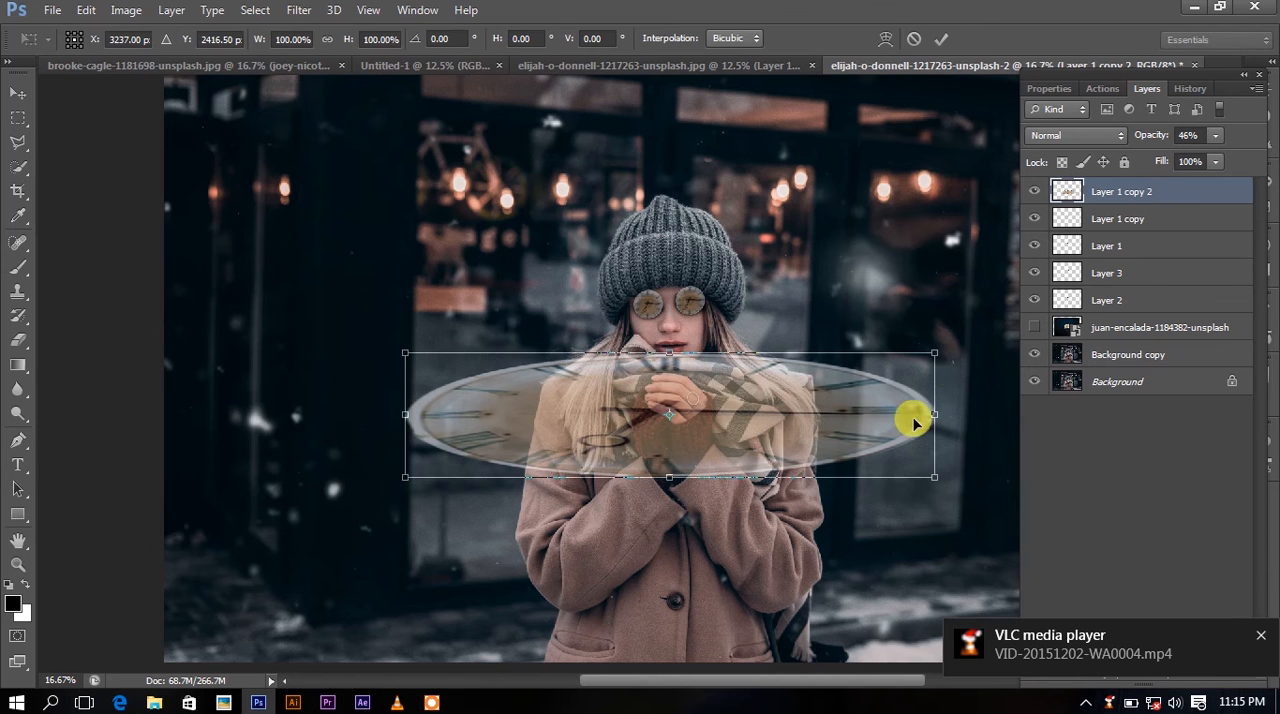
pyautogui.press('b')
# Duplicate the flattened oval clock, shrink the duplicate to about 68%, and shift it slightly upward within the larger oval.
pyautogui.hotkey('ctrl', 'j')
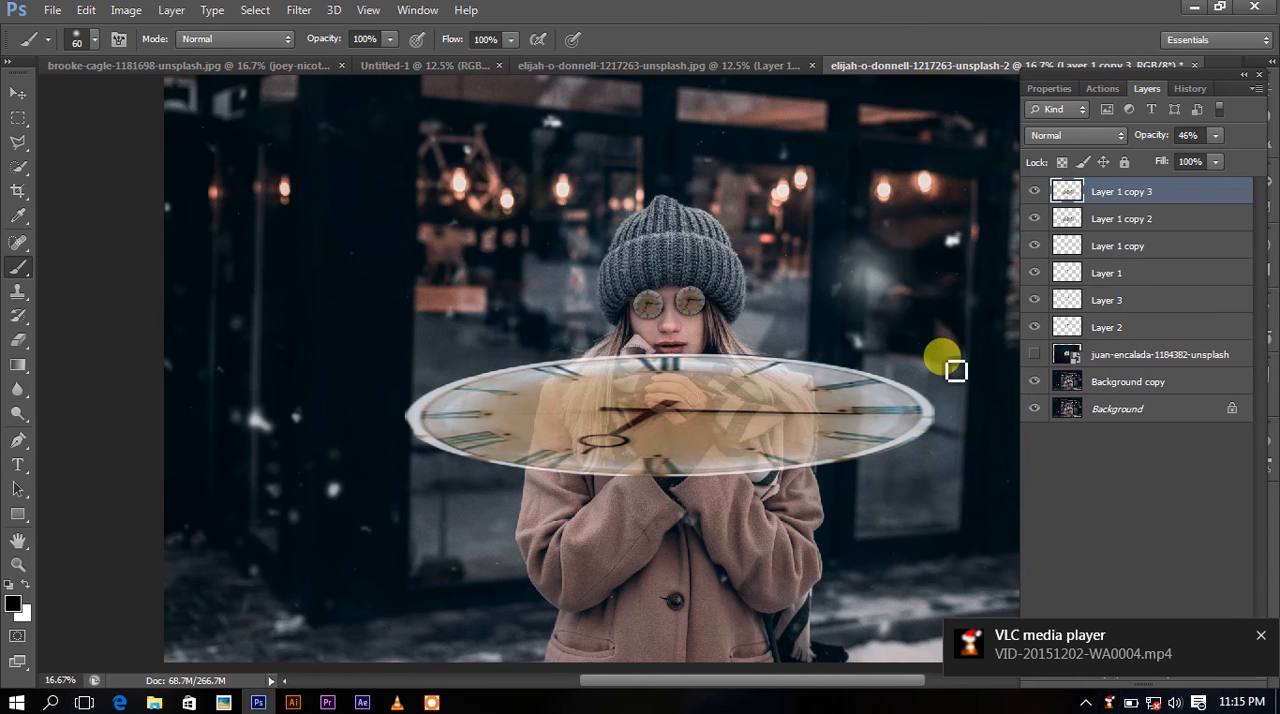
pyautogui.hotkey('ctrl', 't')
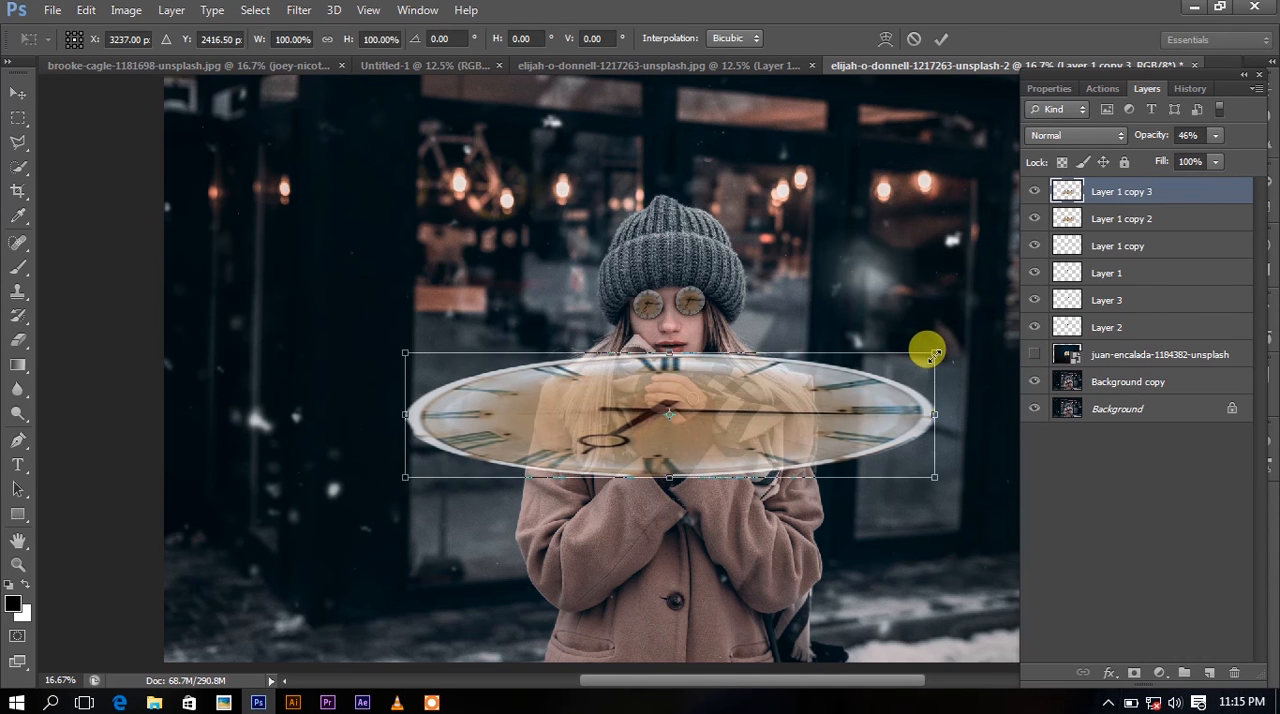
pyautogui.moveTo(932, 351); pyautogui.dragTo(849, 388)
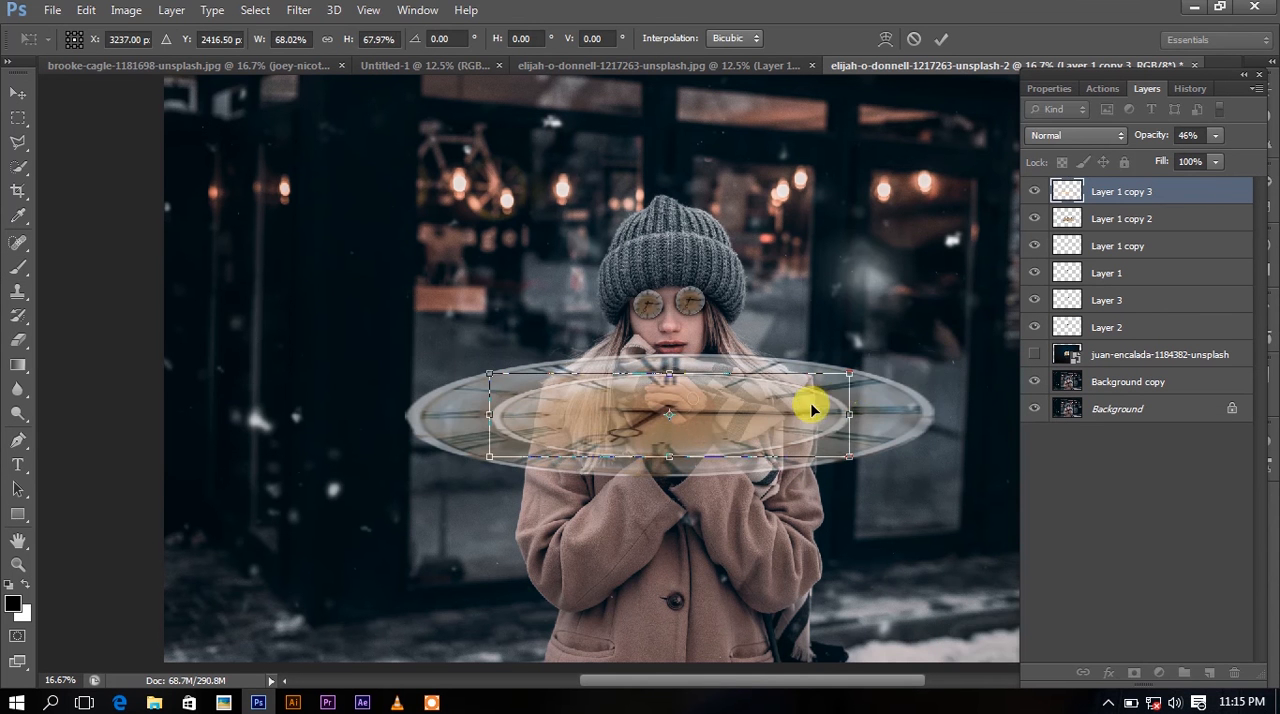
pyautogui.moveTo(769, 418); pyautogui.dragTo(769, 403)
pyautogui.press('Return')
pyautogui.press('b')
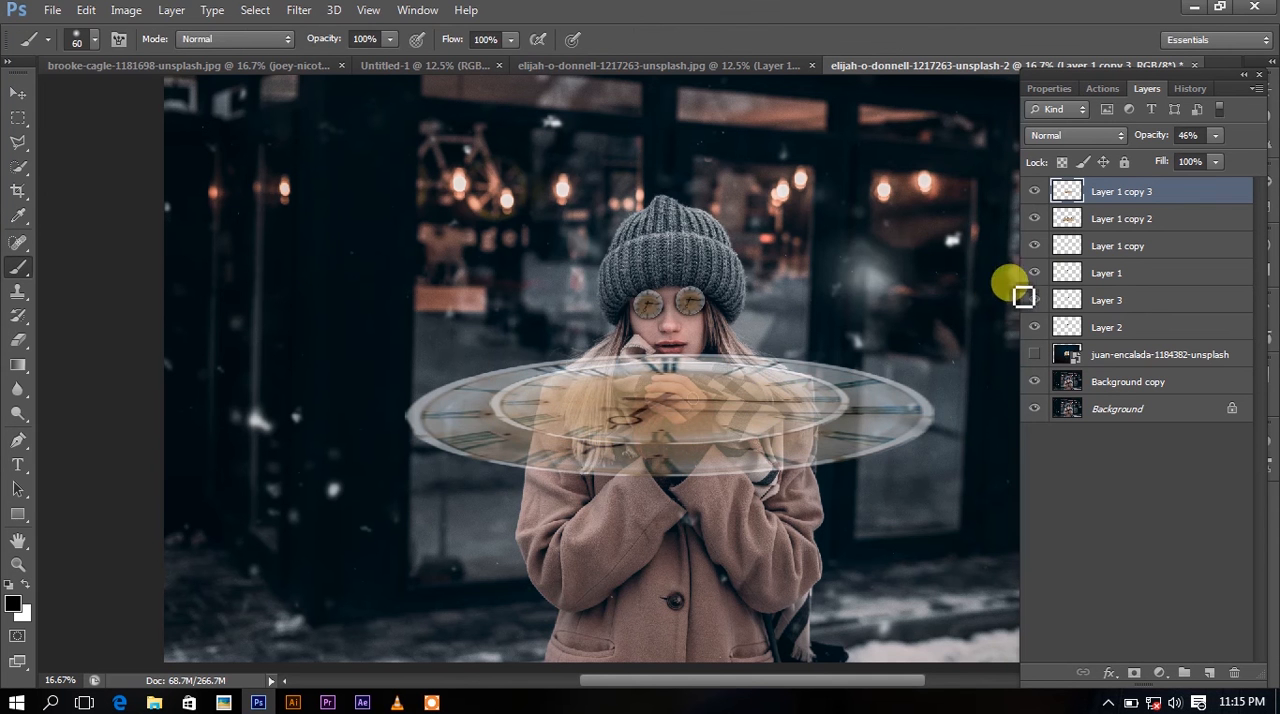
# Load the smaller oval's outline as a selection, hide Layer 1 copy 3, and make Layer 1 copy 2 active.
pyautogui.keyDown('ctrl'); pyautogui.click(1062, 198); pyautogui.keyUp('ctrl')
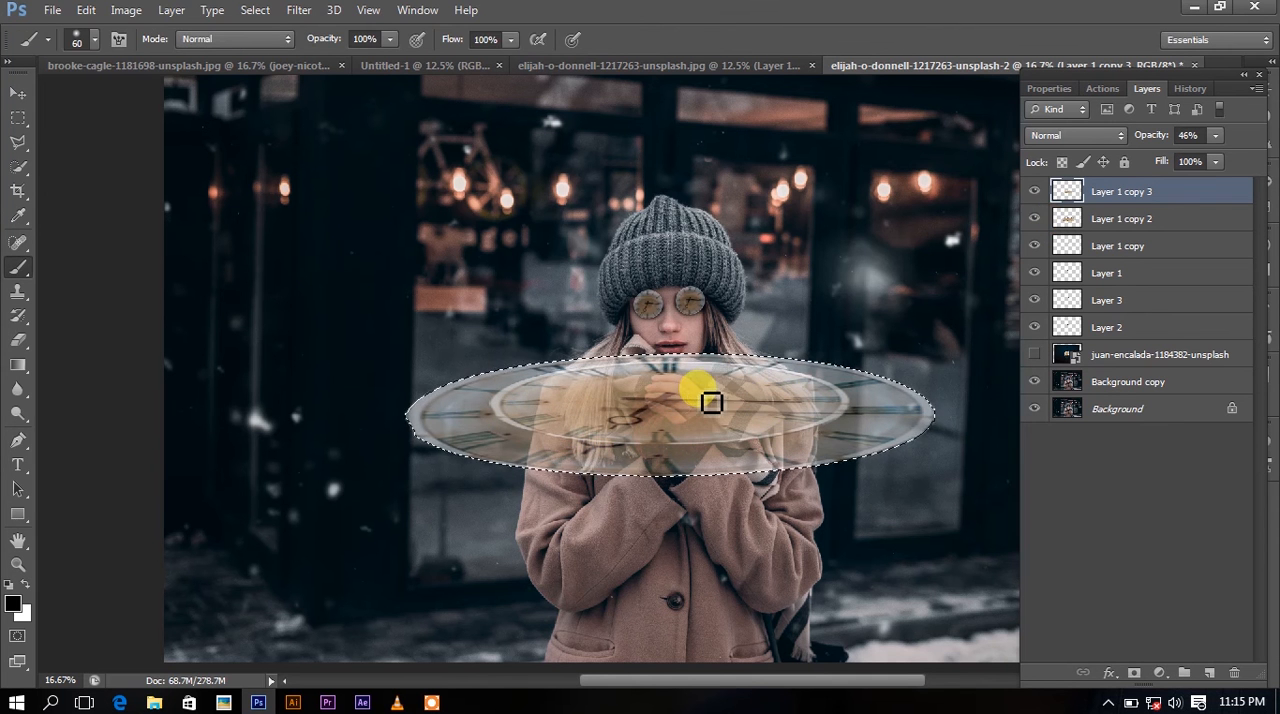
pyautogui.press('m')
pyautogui.rightClick(710, 400)
pyautogui.click(740, 306)
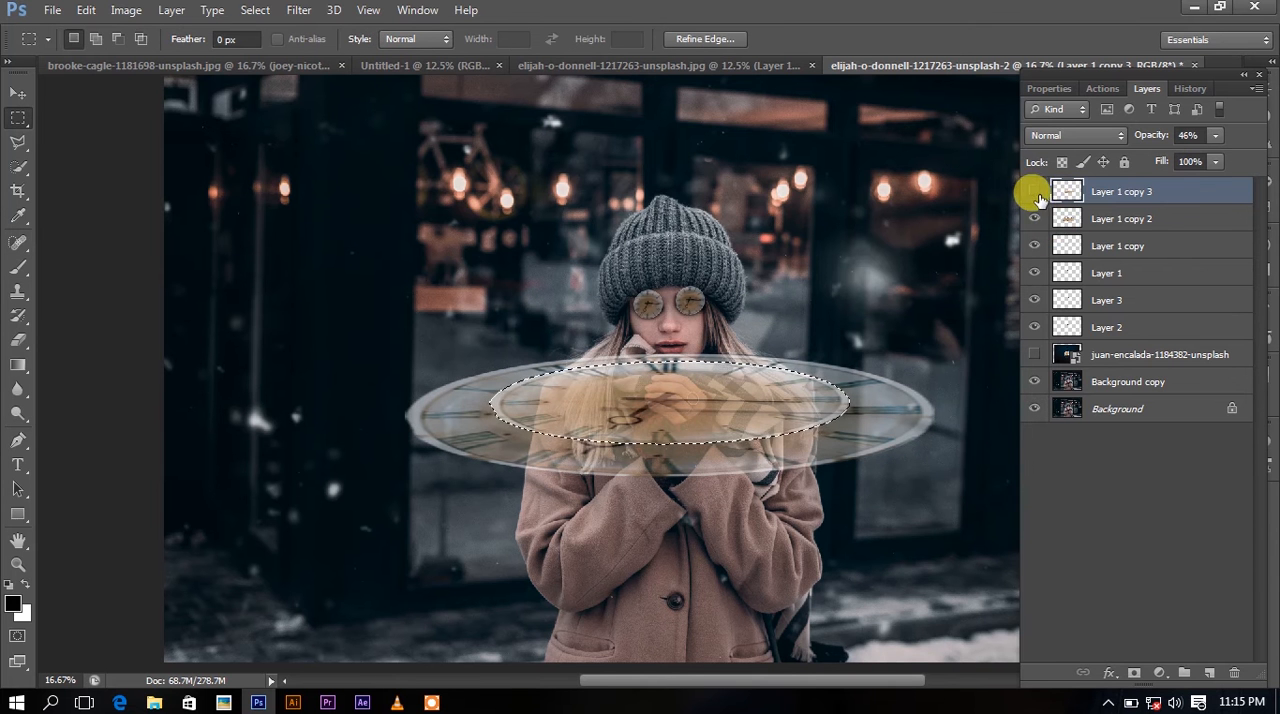
pyautogui.click(1034, 191)
pyautogui.keyDown('ctrl'); pyautogui.click(1066, 218); pyautogui.keyUp('ctrl')
pyautogui.click(1070, 219)
pyautogui.click(401, 702)
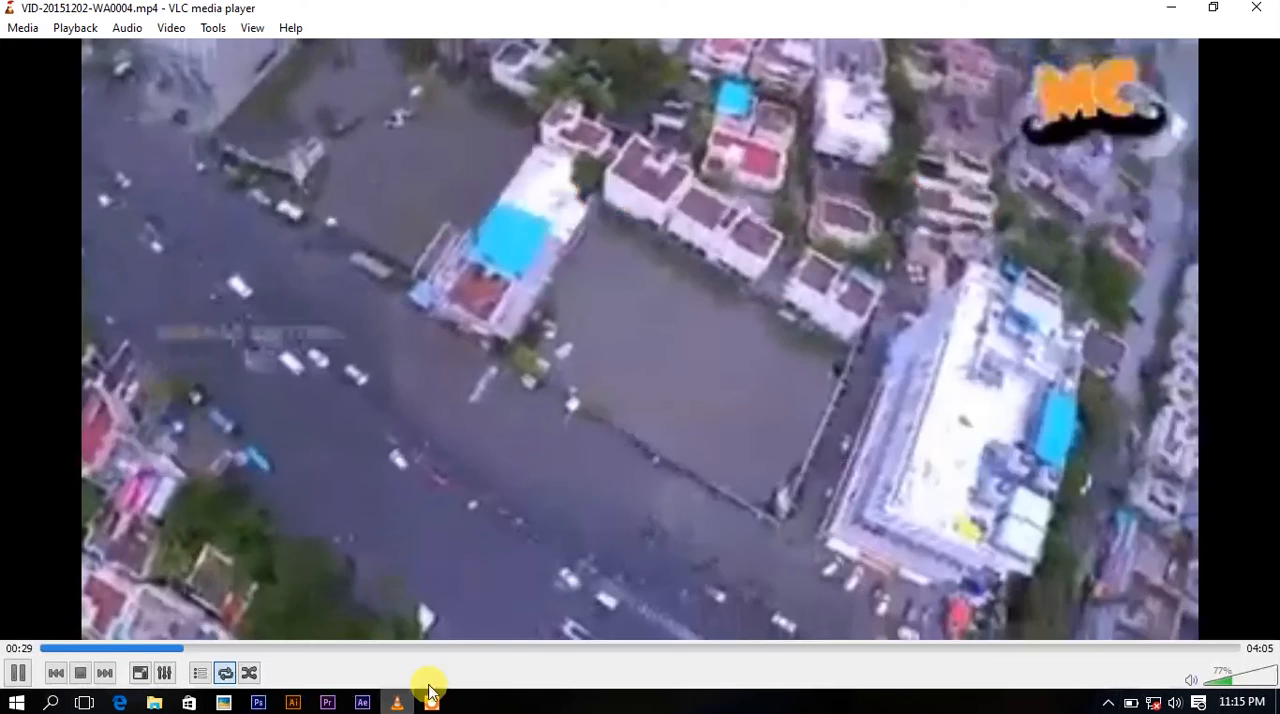
pyautogui.press('n')
pyautogui.press('n')
pyautogui.press('n')
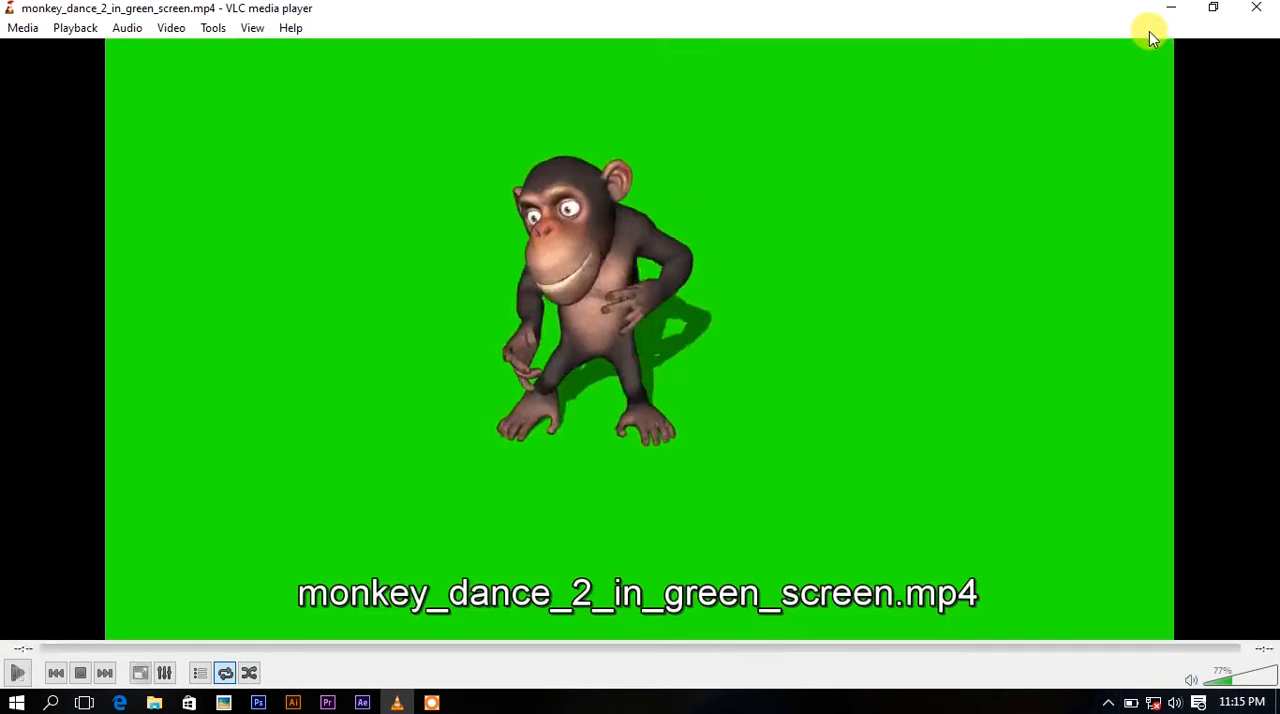
pyautogui.press('n')
pyautogui.click(1172, 10)
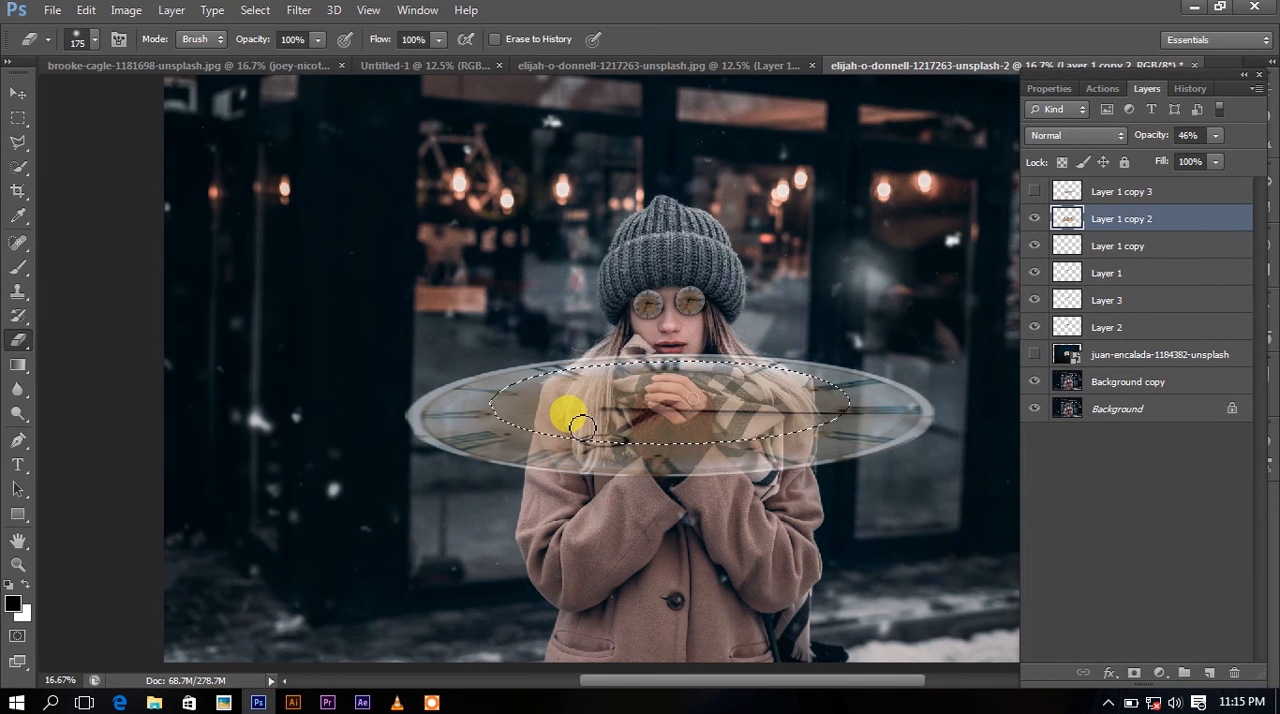
# Erase the large clock over the woman's hands and scarf inside the oval selection with a 400 px eraser.
pyautogui.press(']')
pyautogui.press(']')
pyautogui.press(']')
pyautogui.moveTo(566, 411)
pyautogui.mouseDown()
pyautogui.moveTo(726, 430)
pyautogui.moveTo(790, 406)
pyautogui.moveTo(596, 425)
pyautogui.moveTo(548, 399)
pyautogui.moveTo(638, 373)
pyautogui.moveTo(600, 364)
pyautogui.moveTo(660, 346)
pyautogui.moveTo(643, 352)
pyautogui.moveTo(714, 357)
pyautogui.moveTo(758, 400)
pyautogui.mouseUp()
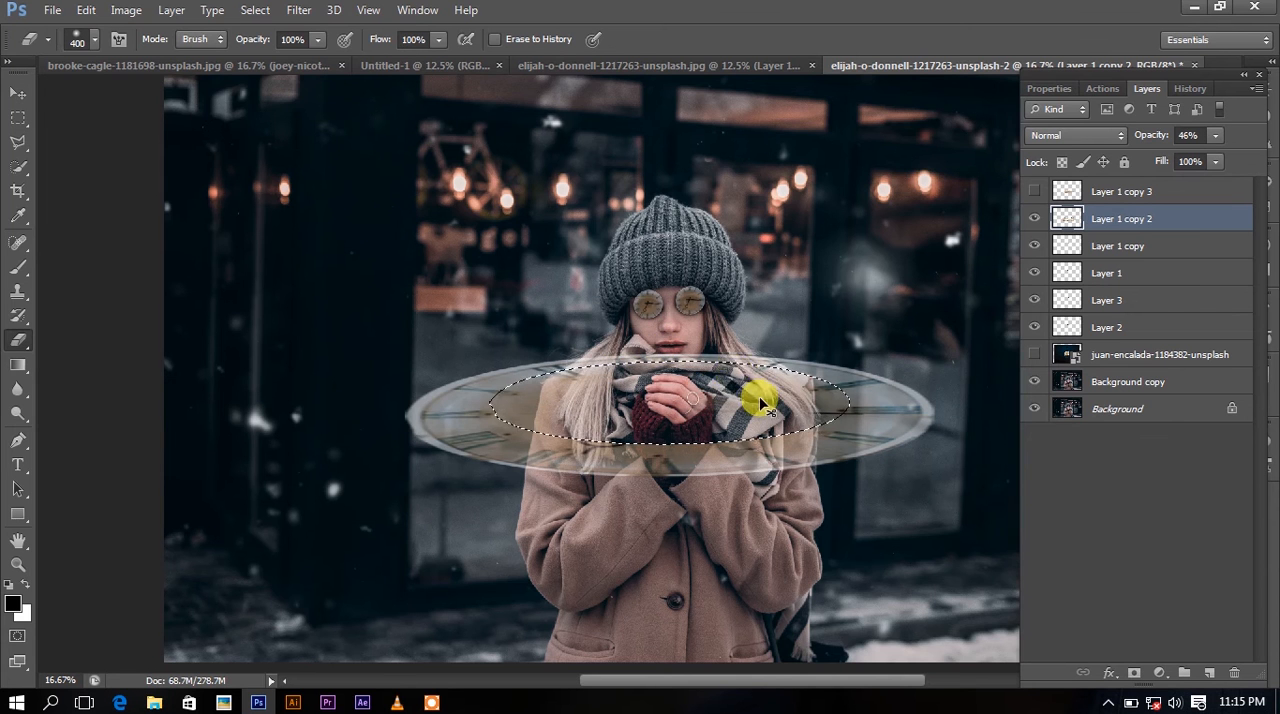
# Erase the remaining clock traces from the woman's hair and coat shoulder inside the selection with a 60 px eraser.
pyautogui.hotkey('ctrl', '+')
pyautogui.hotkey('ctrl', '+')
pyautogui.press('[')
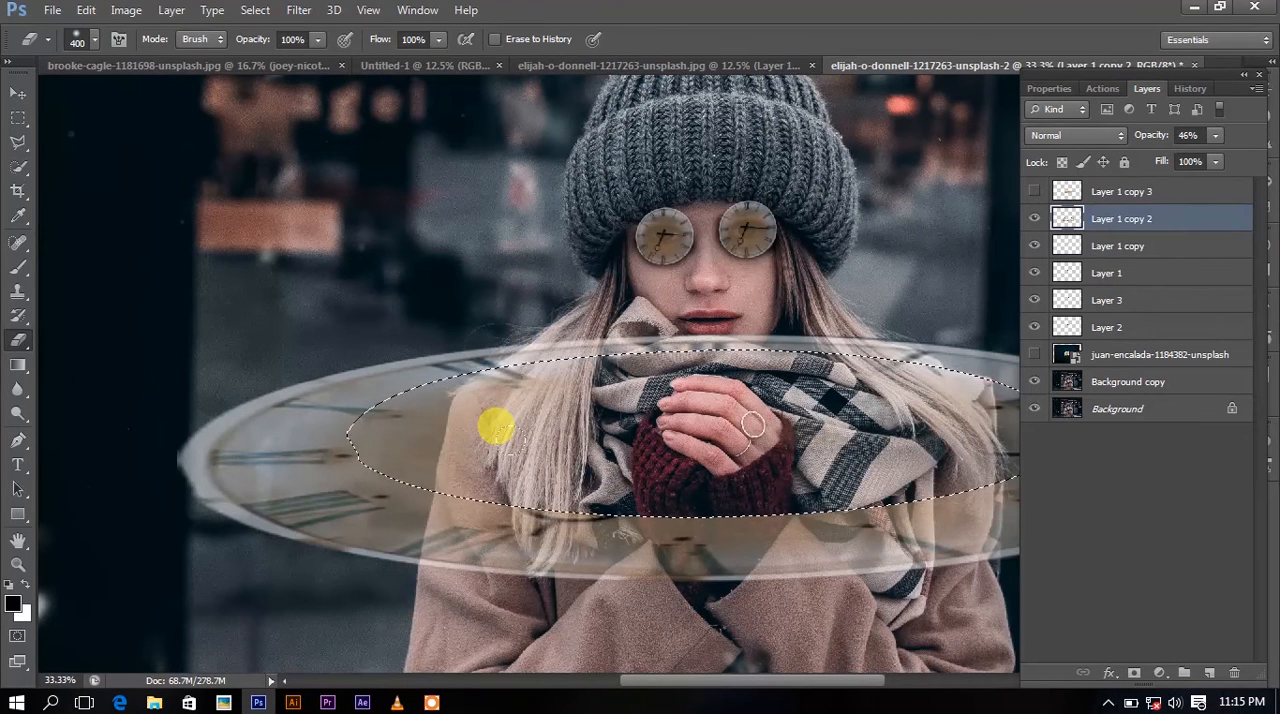
pyautogui.press('[')
pyautogui.press('[')
pyautogui.press('[')
pyautogui.press('[')
pyautogui.press('[')
pyautogui.press('[')
pyautogui.press('[')
pyautogui.press('[')
pyautogui.press('[')
pyautogui.press('[')
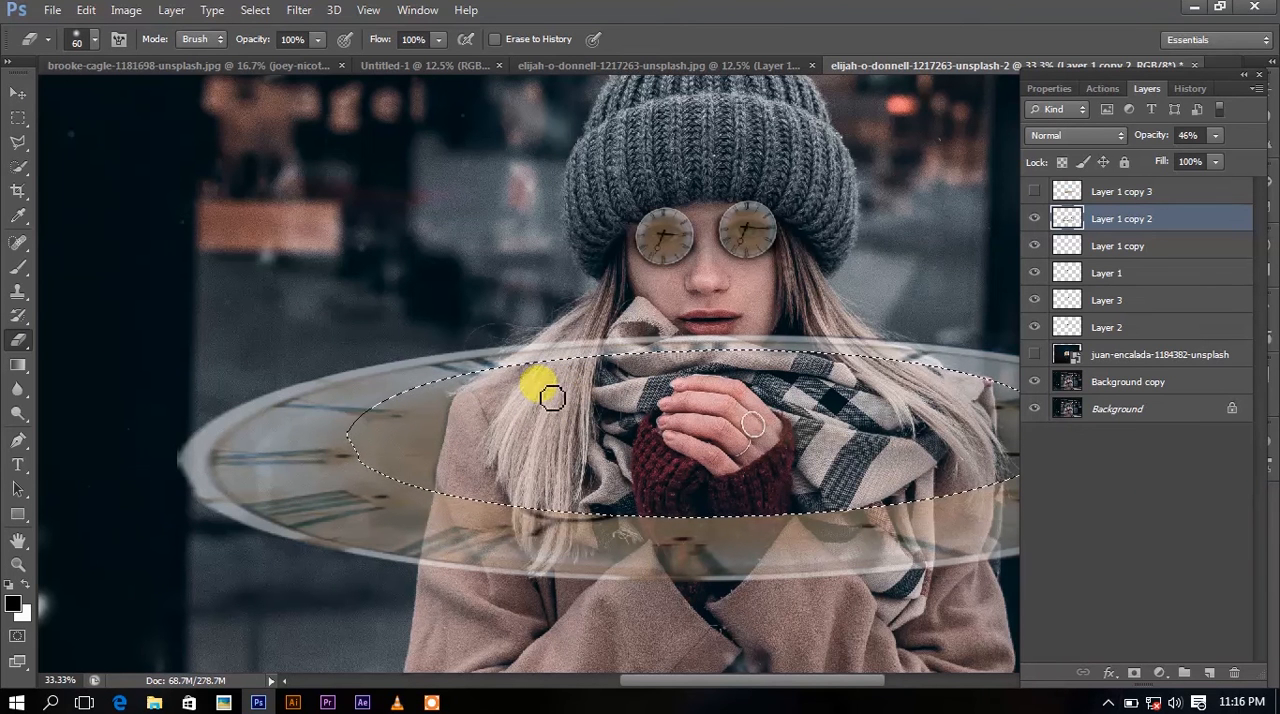
pyautogui.press(']')
pyautogui.press(']')
pyautogui.press(']')
pyautogui.press(']')
pyautogui.press(']')
pyautogui.press(']')
pyautogui.press(']')
pyautogui.press(']')
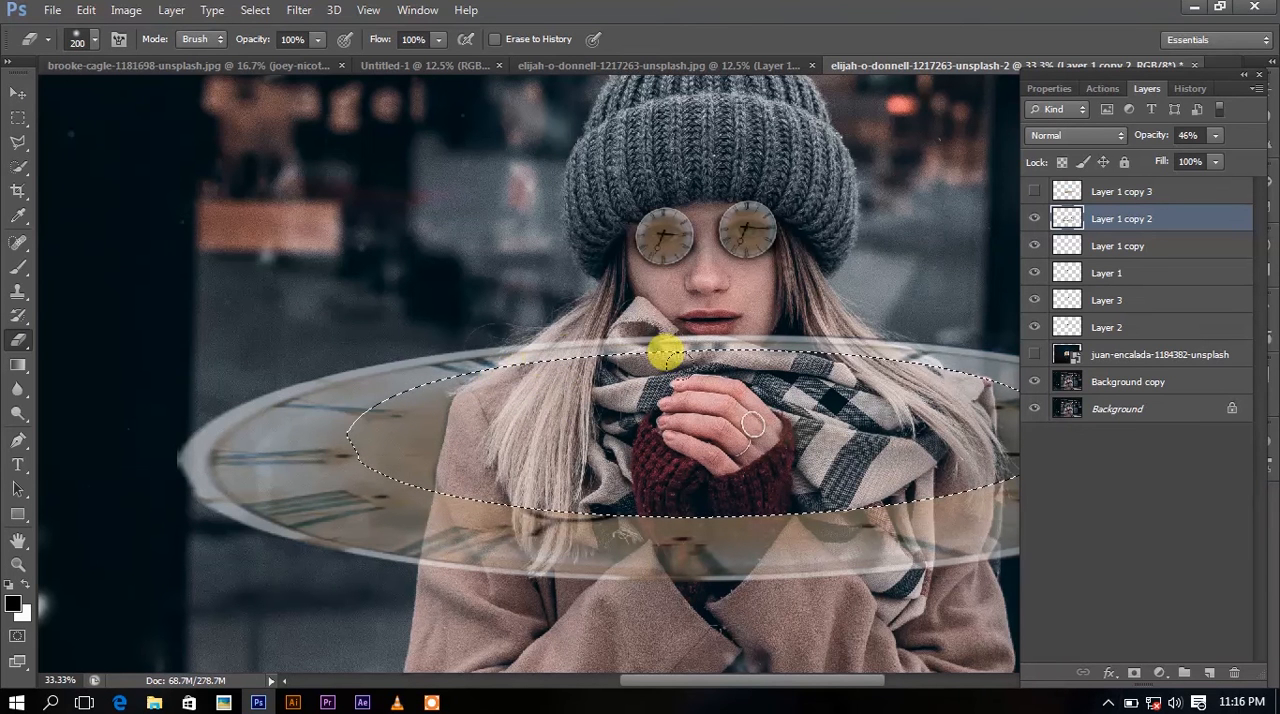
# Deselect the oval and erase the clock's rear rim where it crosses the scarf and hair with a 70 px eraser.
pyautogui.press('m')
pyautogui.rightClick(730, 370)
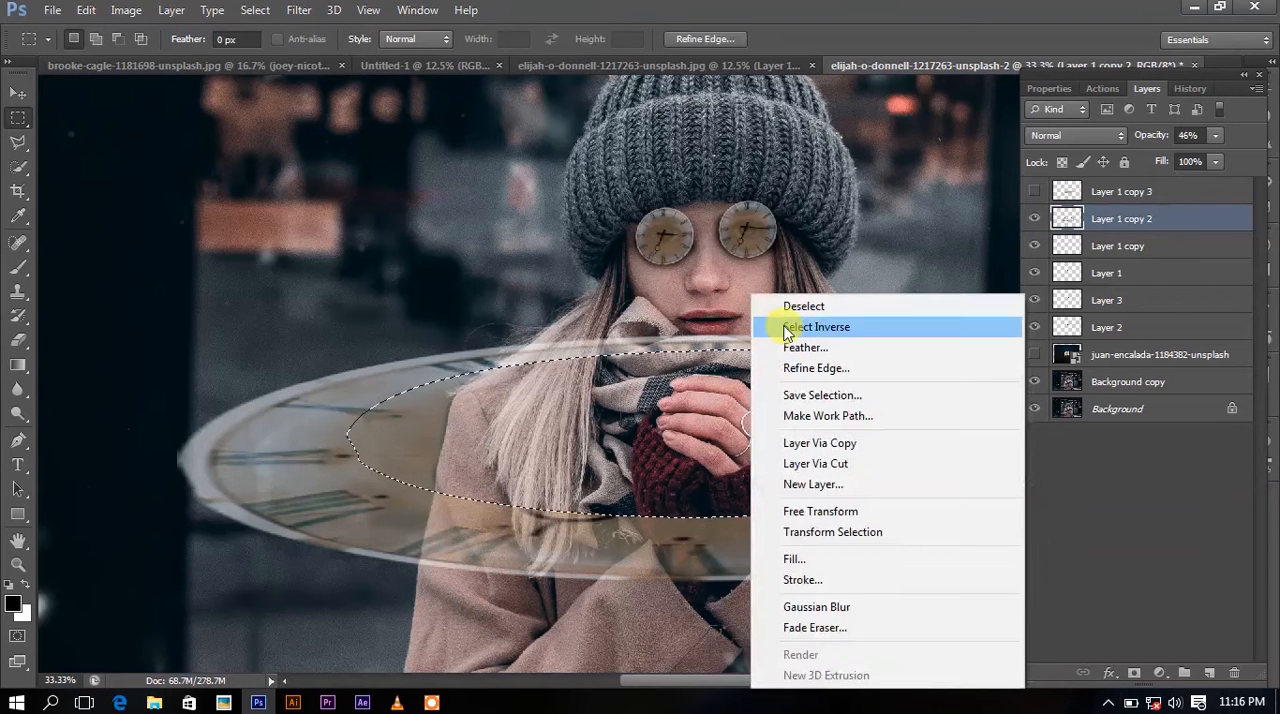
pyautogui.click(793, 305)
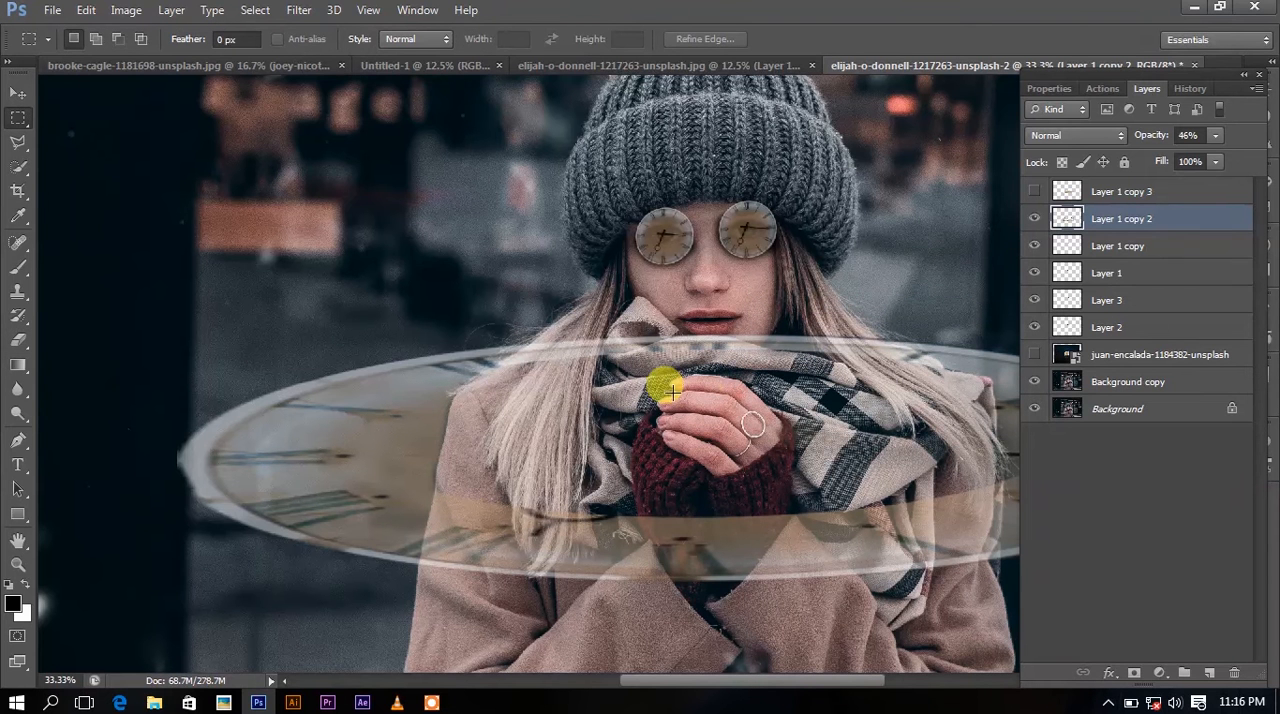
pyautogui.press('e')
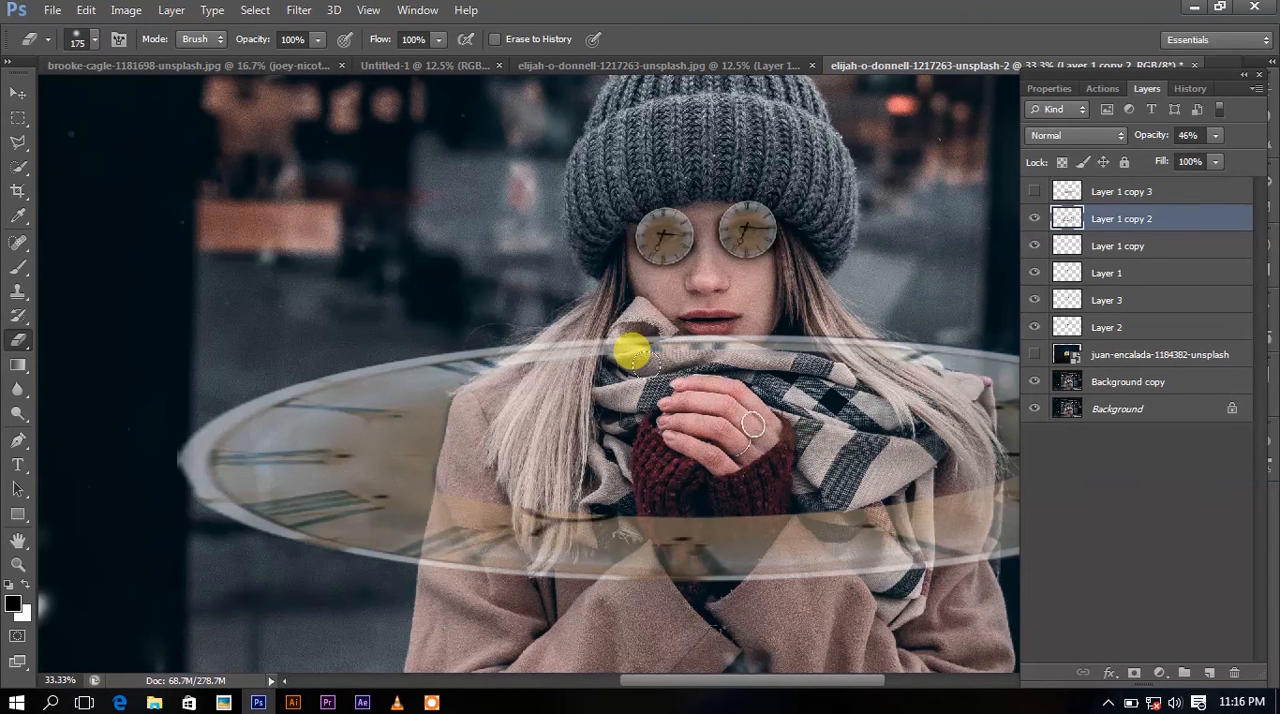
pyautogui.press('[')
pyautogui.press('[')
pyautogui.press('[')
pyautogui.press('[')
pyautogui.press('[')
pyautogui.press('[')
pyautogui.press('[')
pyautogui.press('[')
pyautogui.press('[')
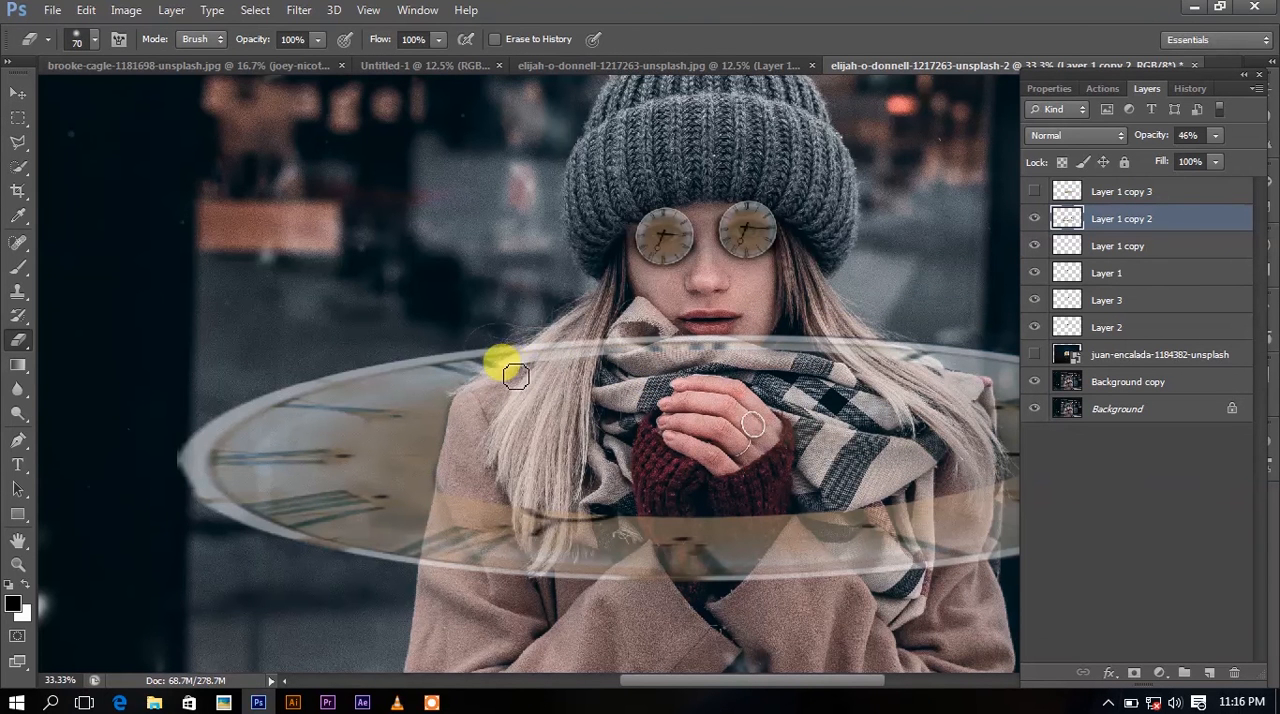
pyautogui.moveTo(515, 375)
pyautogui.mouseDown()
pyautogui.moveTo(580, 352)
pyautogui.moveTo(878, 350)
pyautogui.moveTo(891, 362)
pyautogui.moveTo(853, 349)
pyautogui.moveTo(867, 346)
pyautogui.moveTo(655, 353)
pyautogui.moveTo(662, 339)
pyautogui.moveTo(566, 388)
pyautogui.mouseUp()
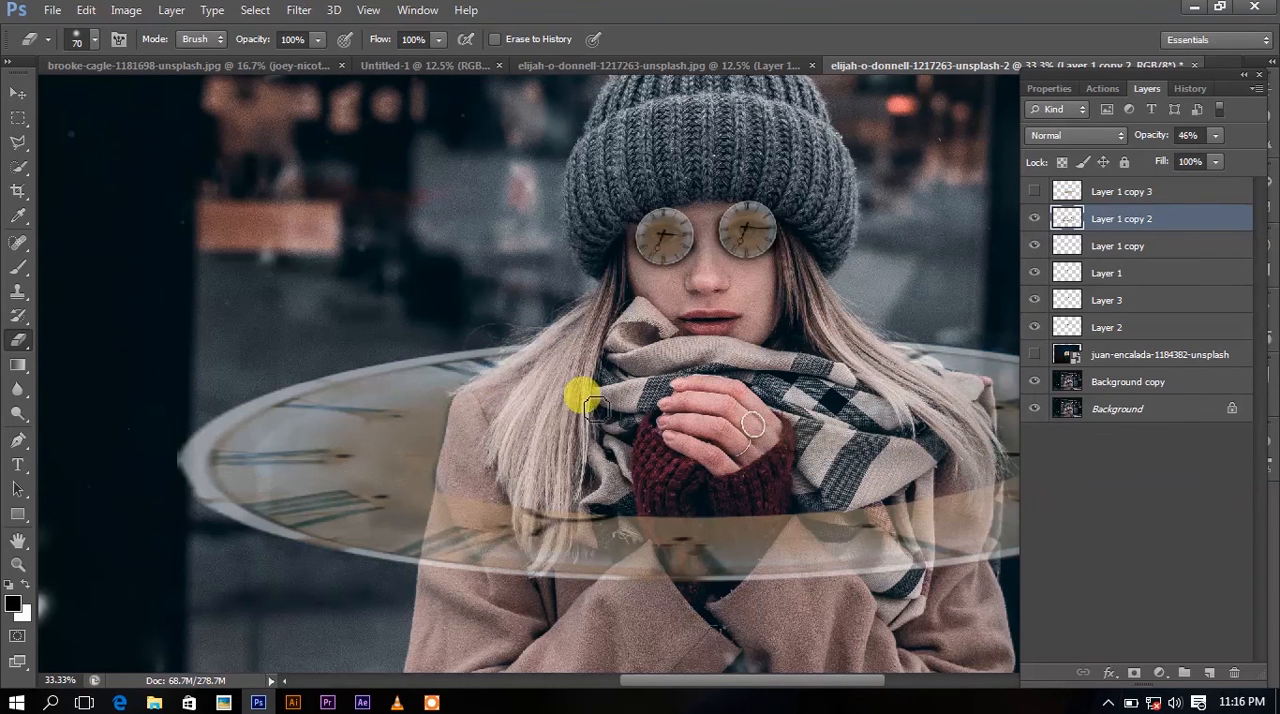
# Set the large oval clock layer's opacity to 85%.
pyautogui.hotkey('ctrl', '-')
pyautogui.hotkey('ctrl', '-')
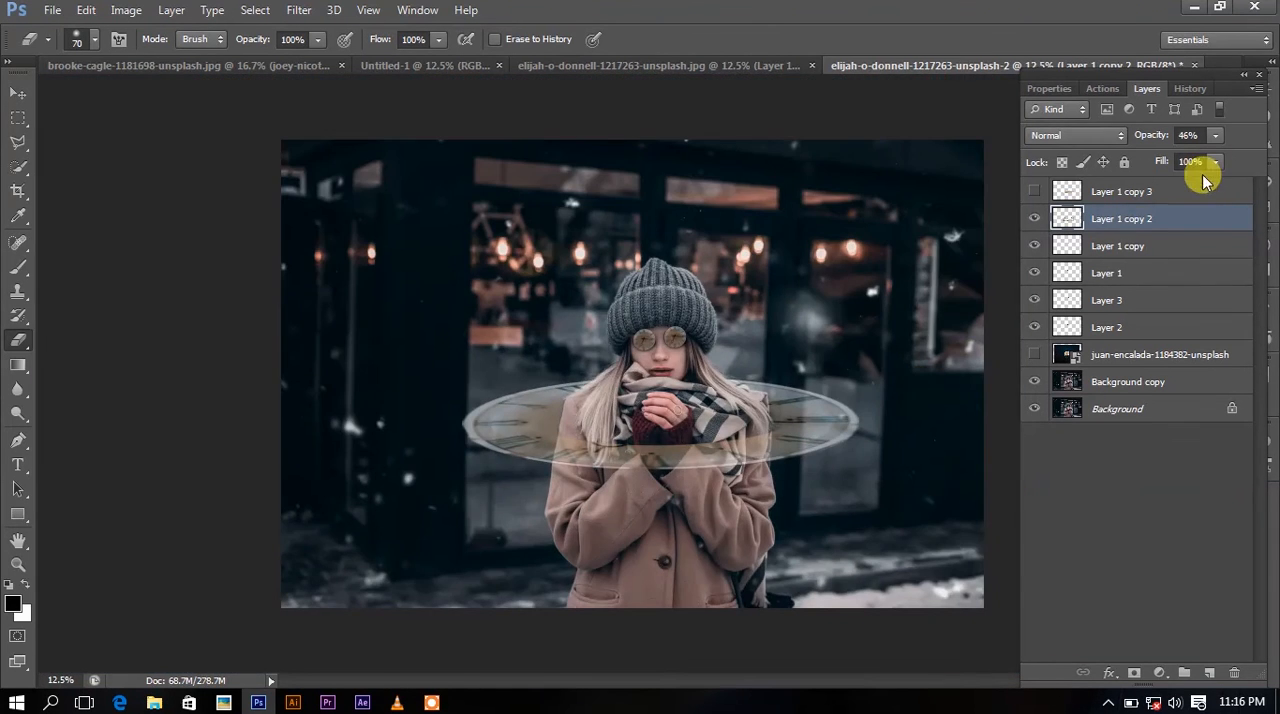
pyautogui.moveTo(1222, 160); pyautogui.dragTo(1247, 160)
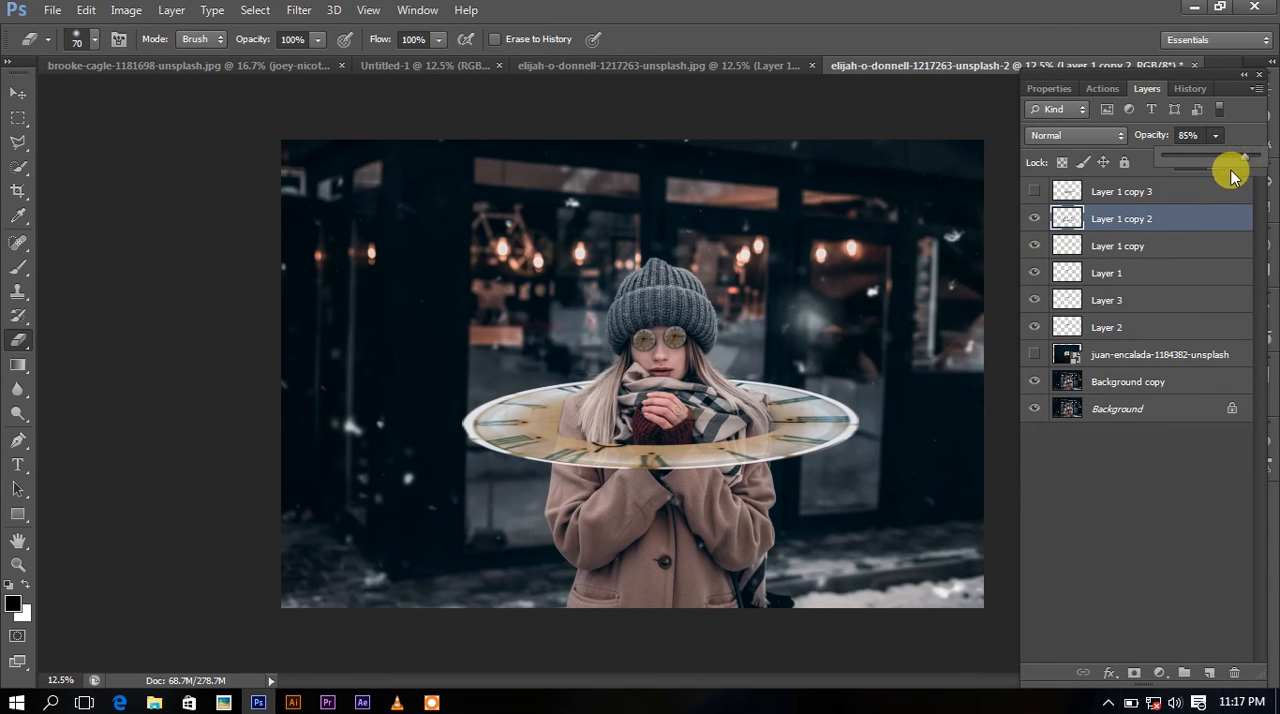
pyautogui.hotkey('ctrl', 't')
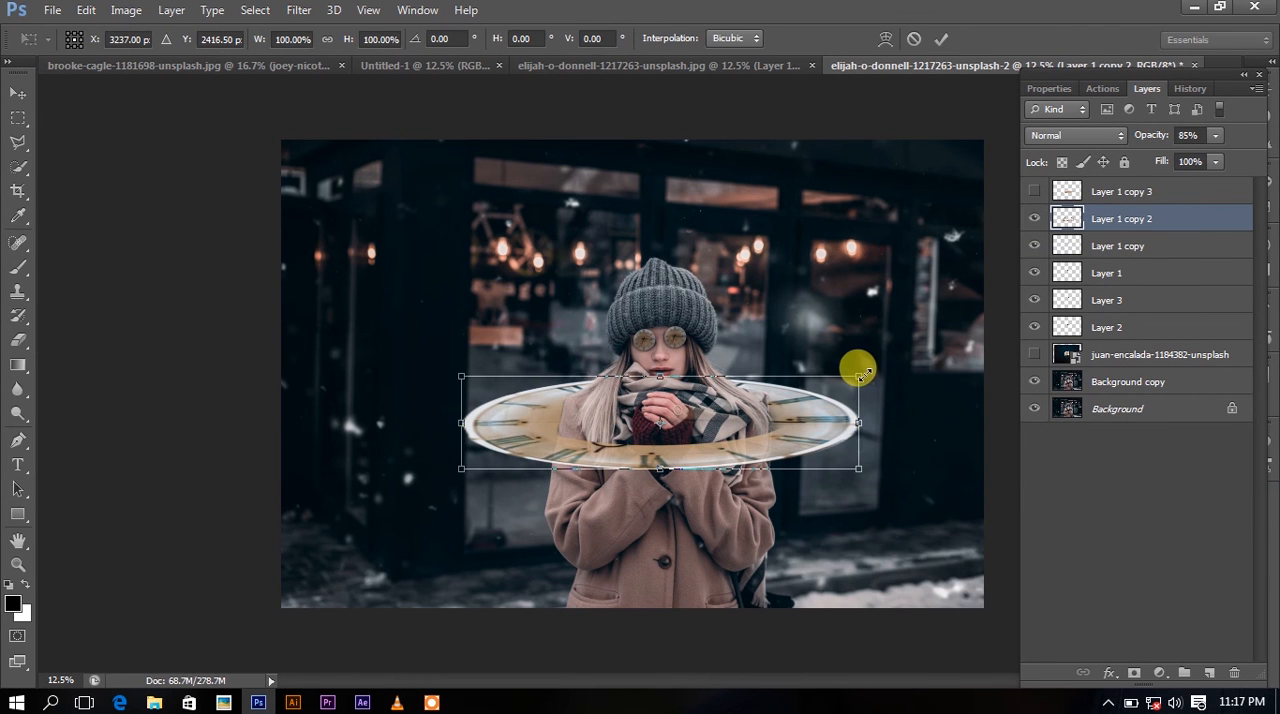
pyautogui.moveTo(860, 376); pyautogui.dragTo(860, 377)
pyautogui.press('Return')
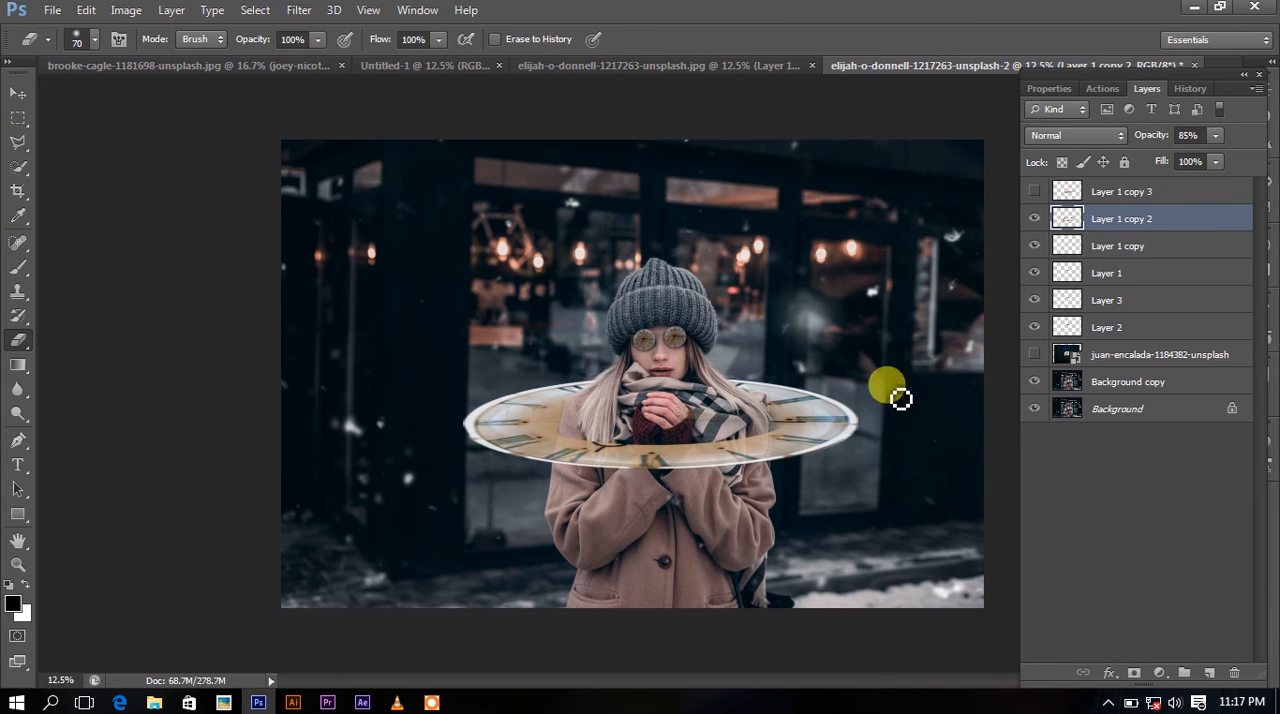
# Create a new topmost layer and draw a curved pen path along the oval clock's front rim from its left end to its right.
pyautogui.click(18, 440)
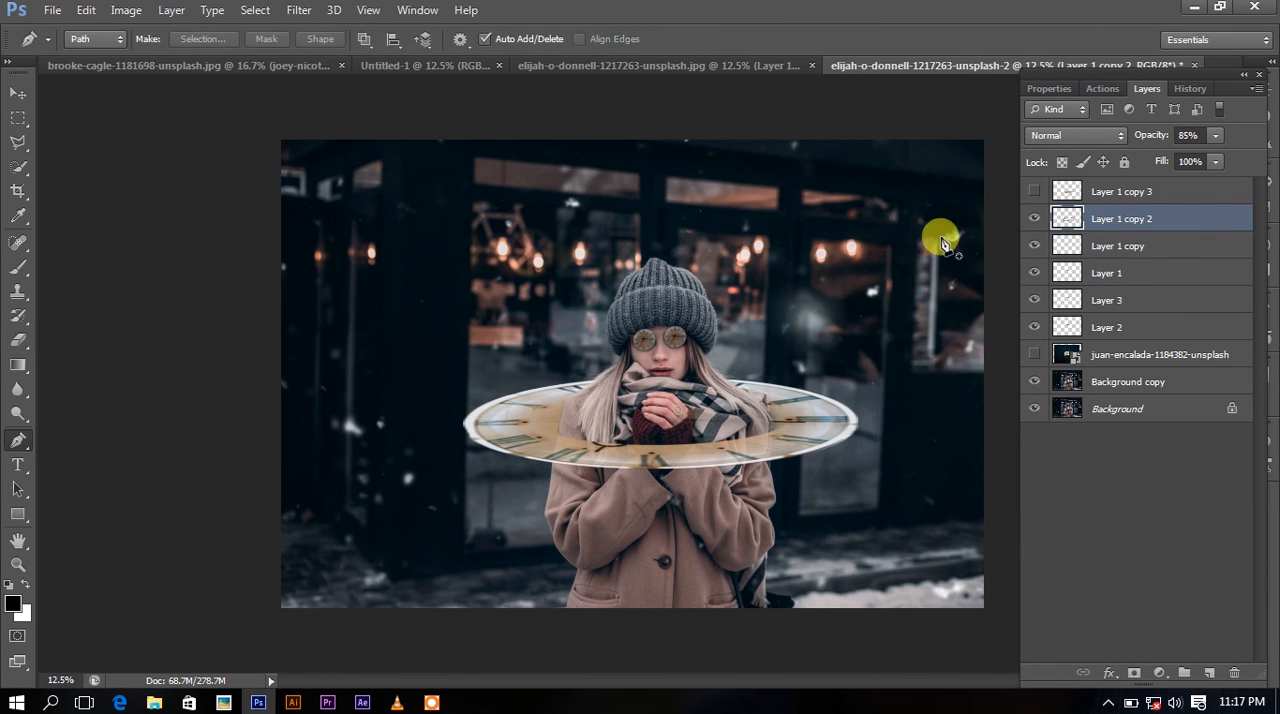
pyautogui.click(1175, 199)
pyautogui.click(1209, 672)
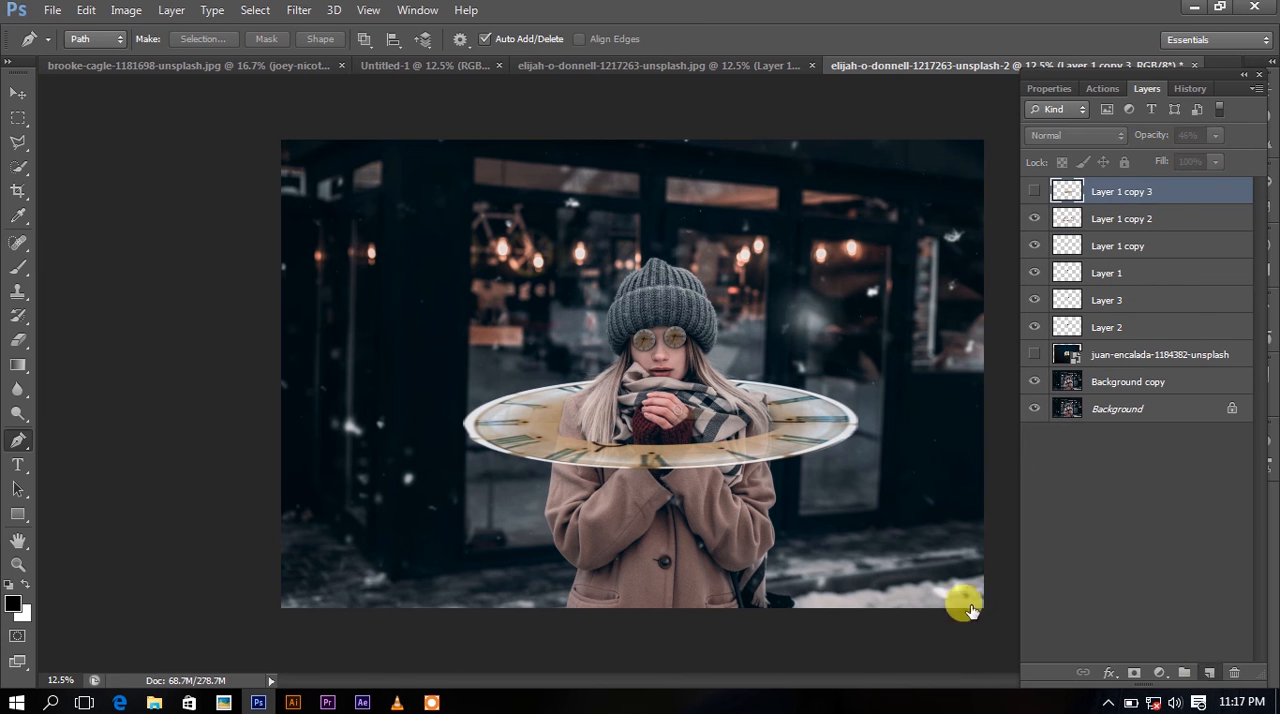
pyautogui.click(465, 422)
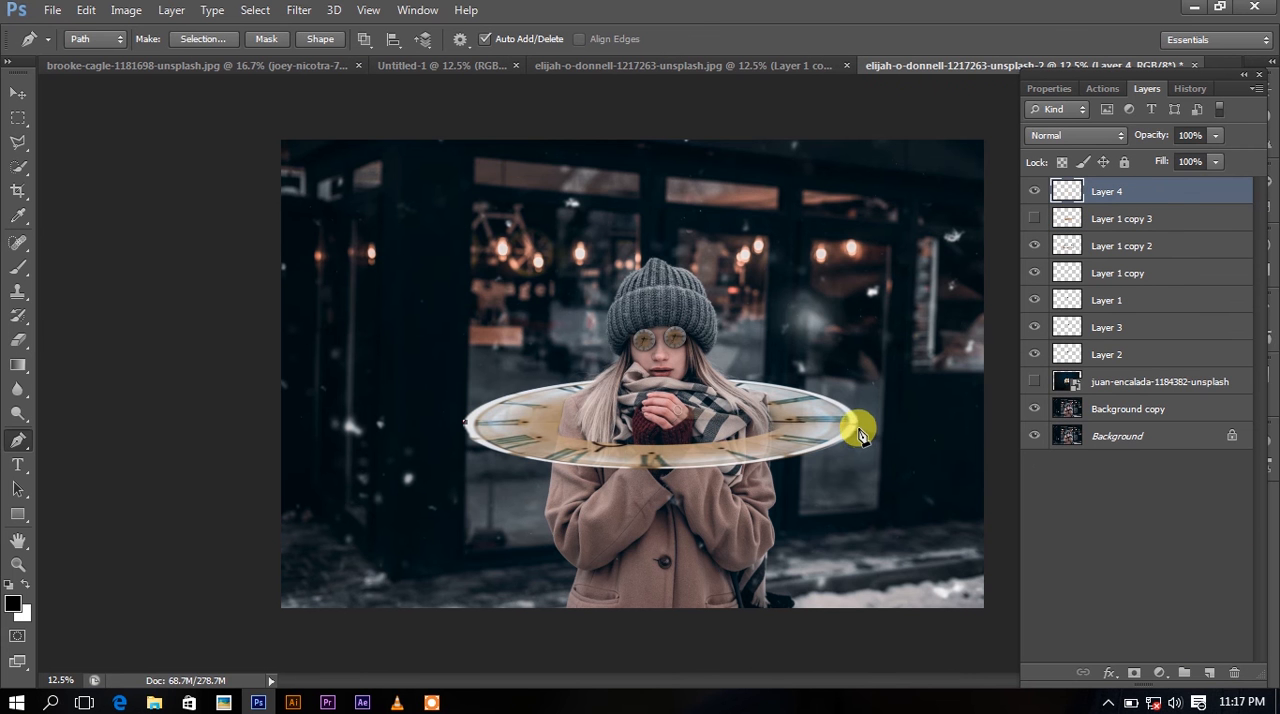
pyautogui.moveTo(857, 428); pyautogui.dragTo(1115, 327)
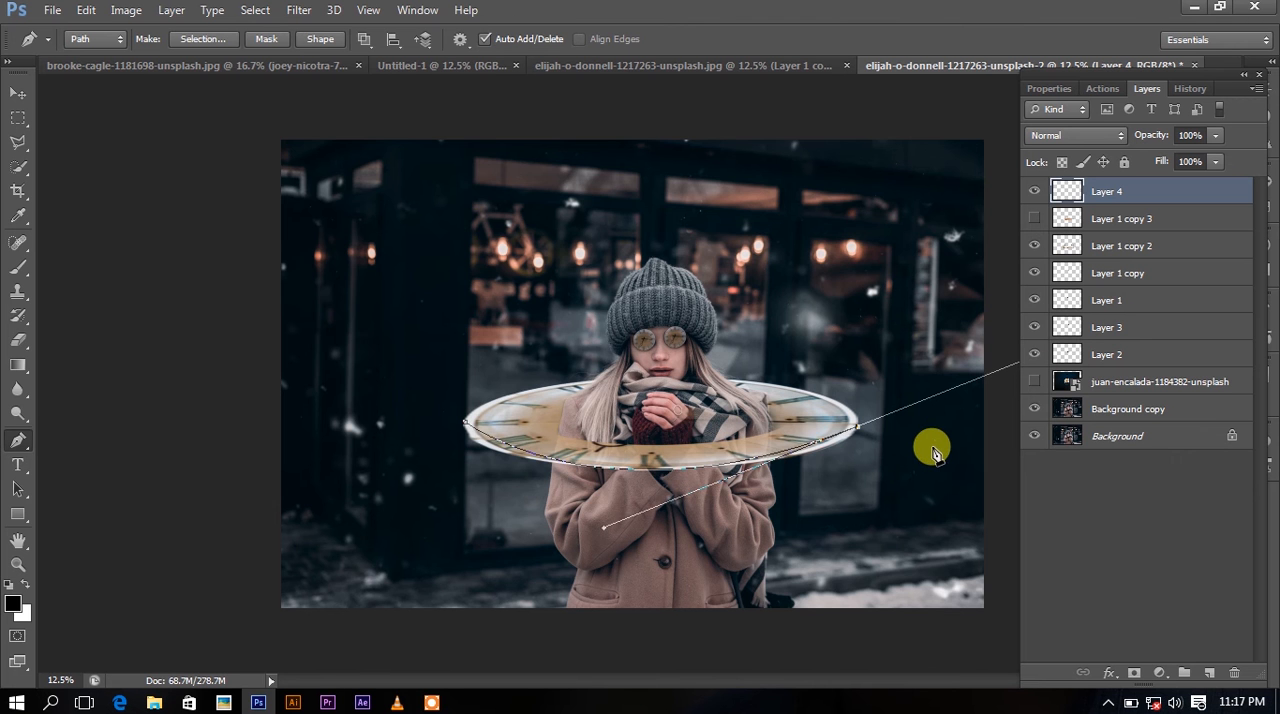
# Close the pen path with flared sides running from both ends of the clock rim to corners below the canvas.
pyautogui.hotkey('ctrl', '-')
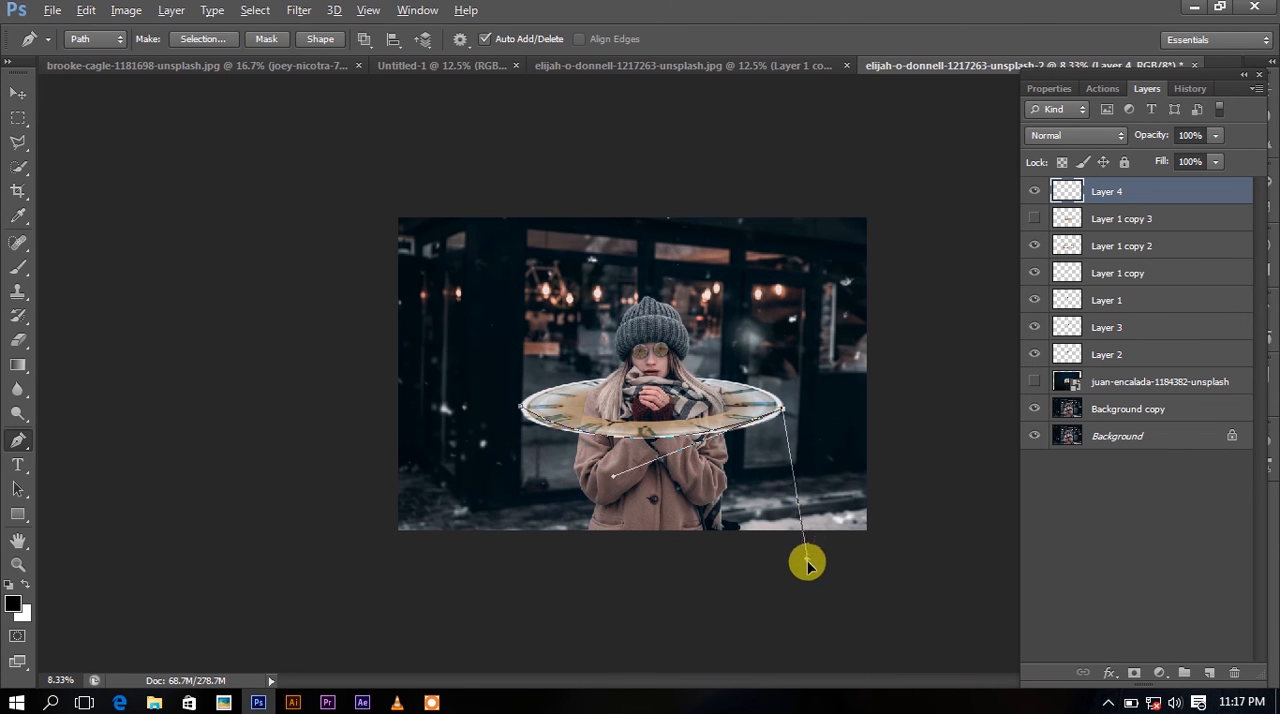
pyautogui.click(808, 603)
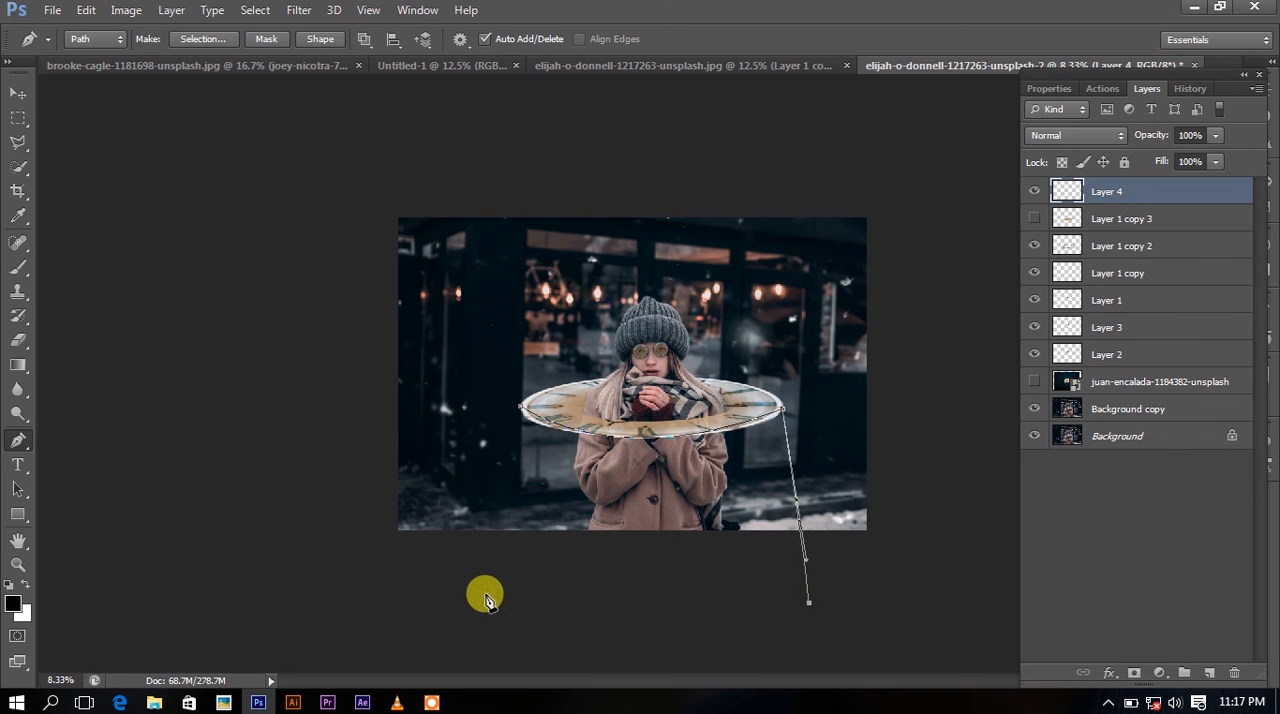
pyautogui.click(485, 594)
pyautogui.hotkey('ctrl', 'z')
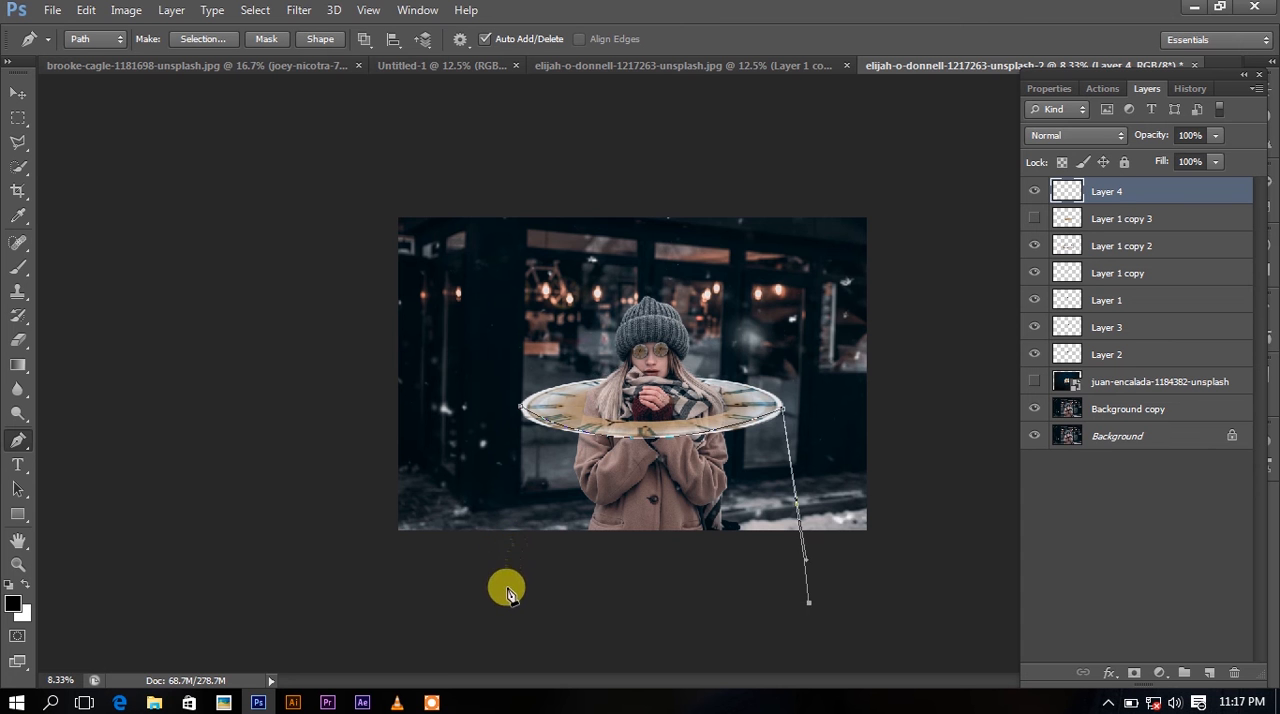
pyautogui.click(508, 589)
pyautogui.click(522, 410)
# Load the closed work path below the clock as a selection.
pyautogui.rightClick(586, 471)
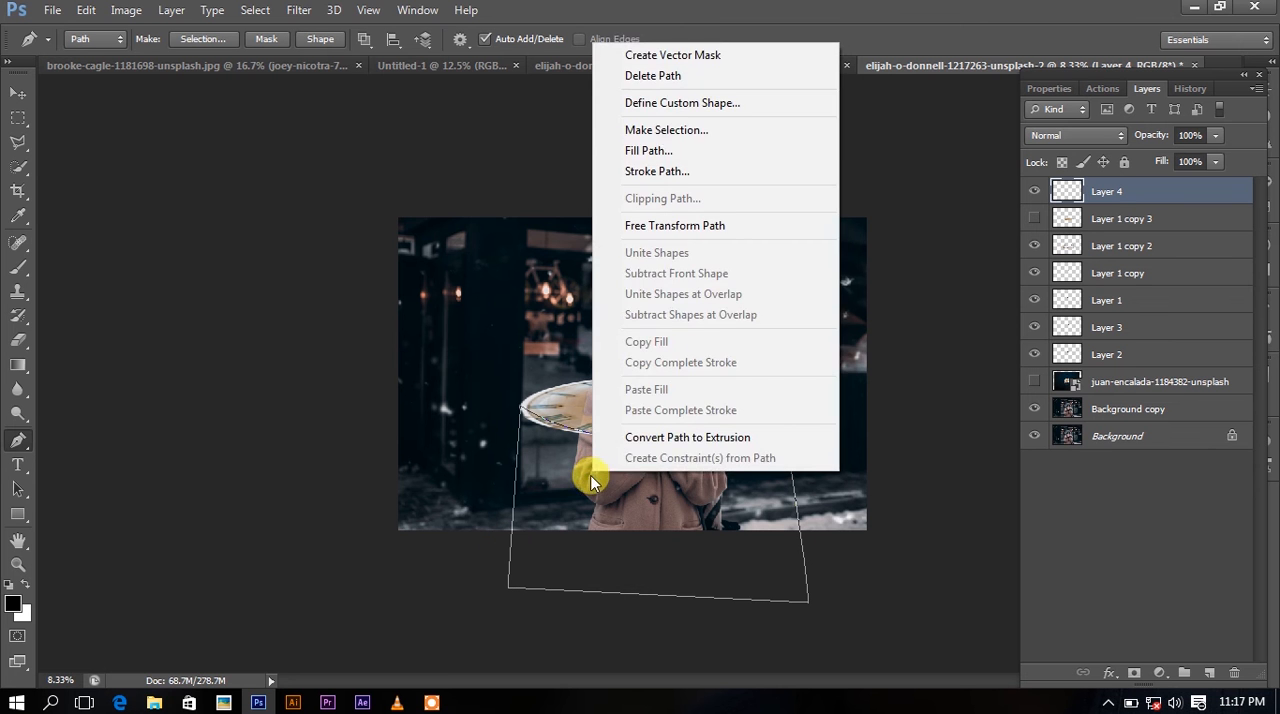
pyautogui.click(745, 17)
pyautogui.click(428, 10)
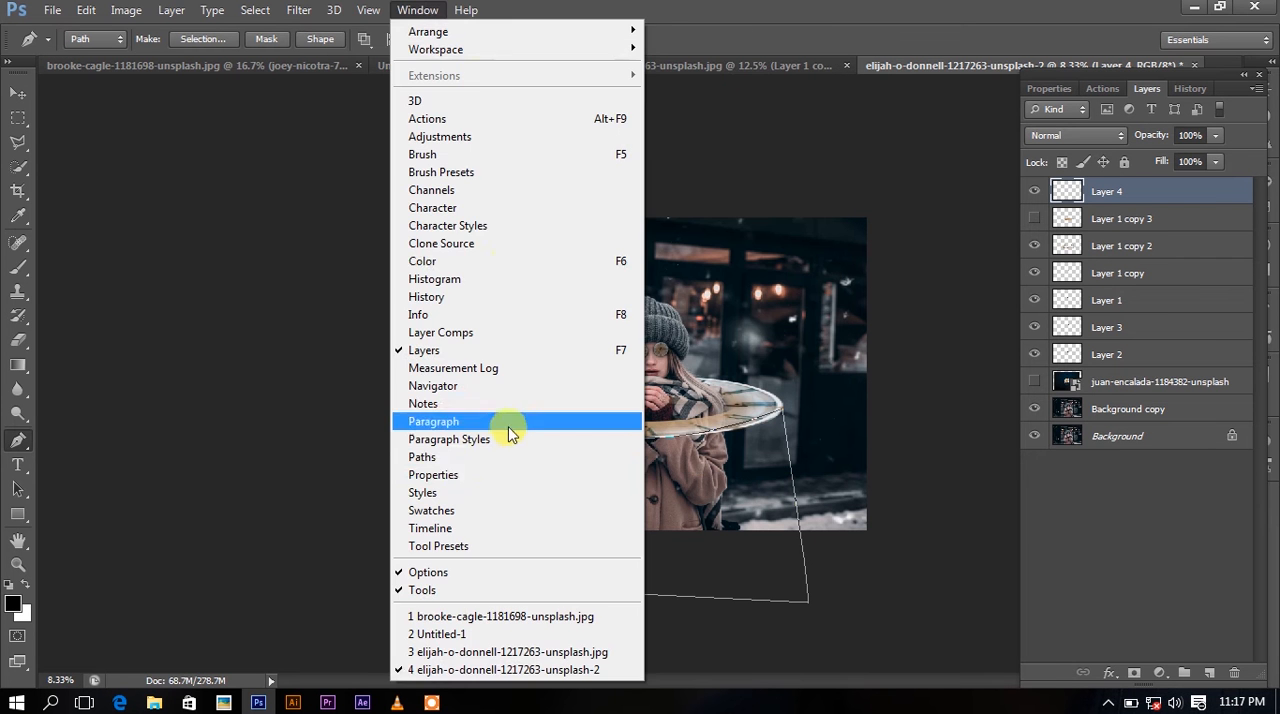
pyautogui.click(475, 457)
pyautogui.click(1107, 521)
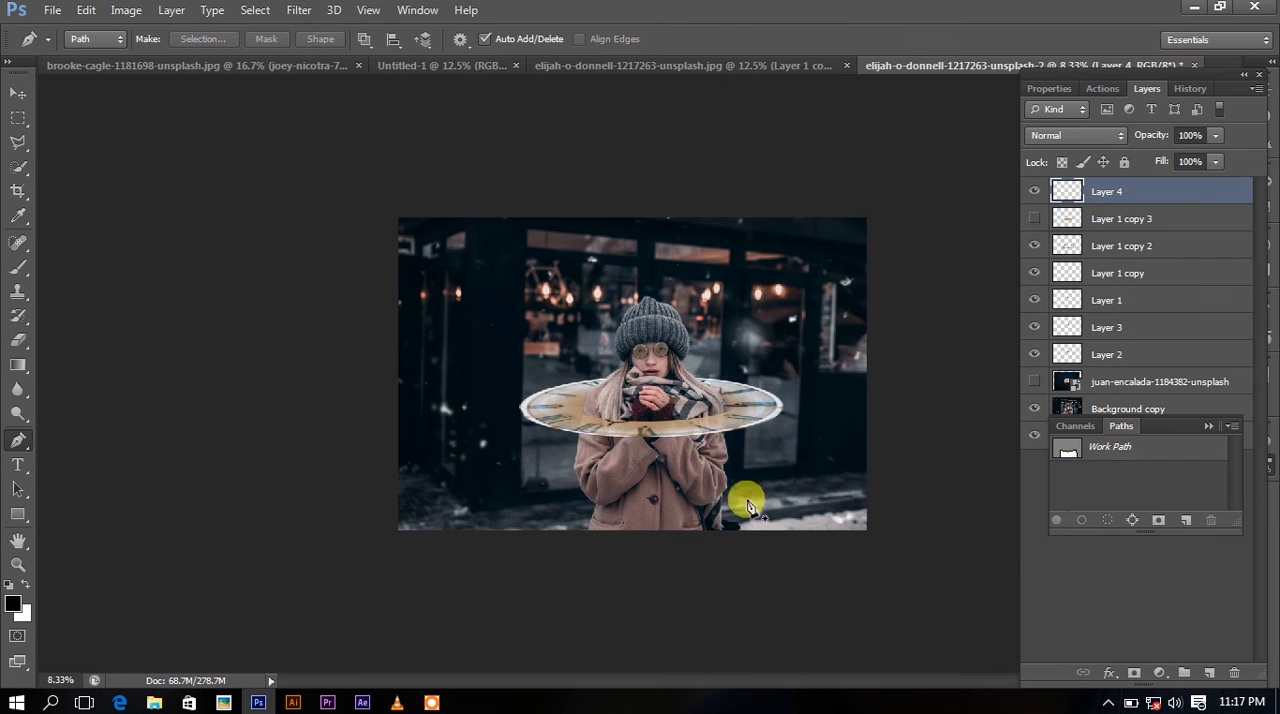
# Edit the Gradient tool's black-to-transparent gradient and set its opaque-end color stop to orange f29a05.
pyautogui.click(19, 365)
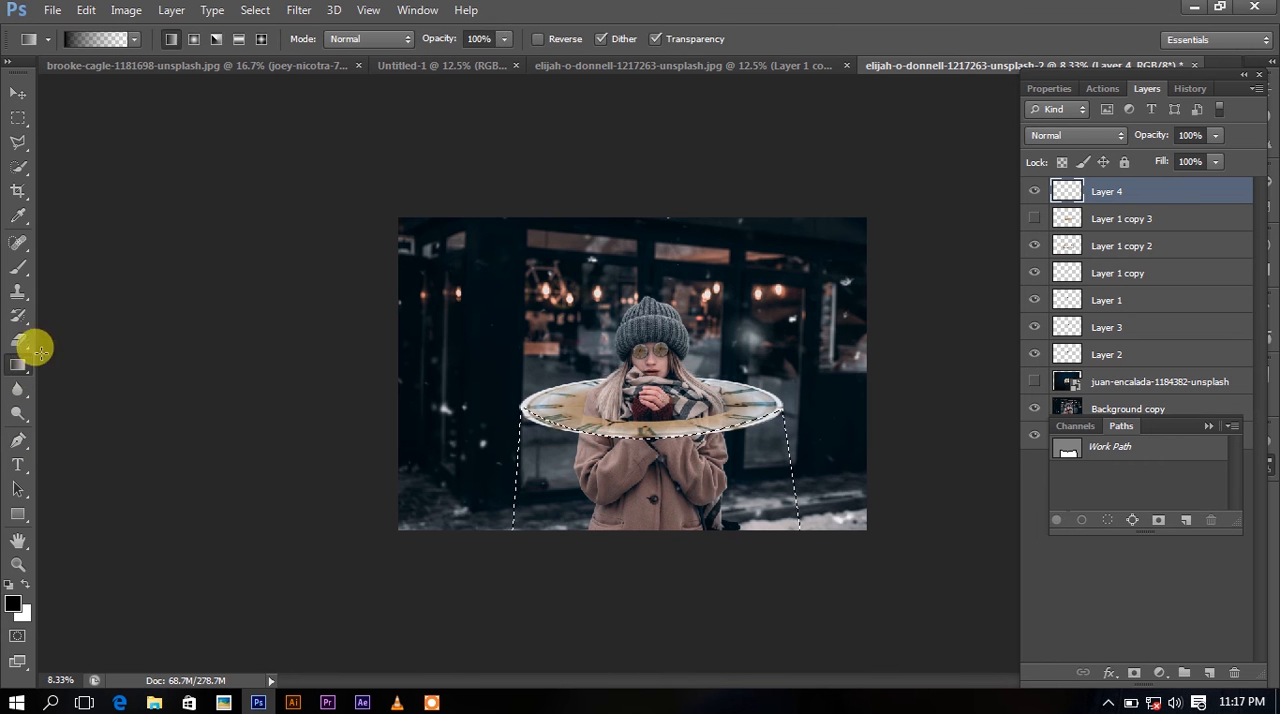
pyautogui.click(108, 39)
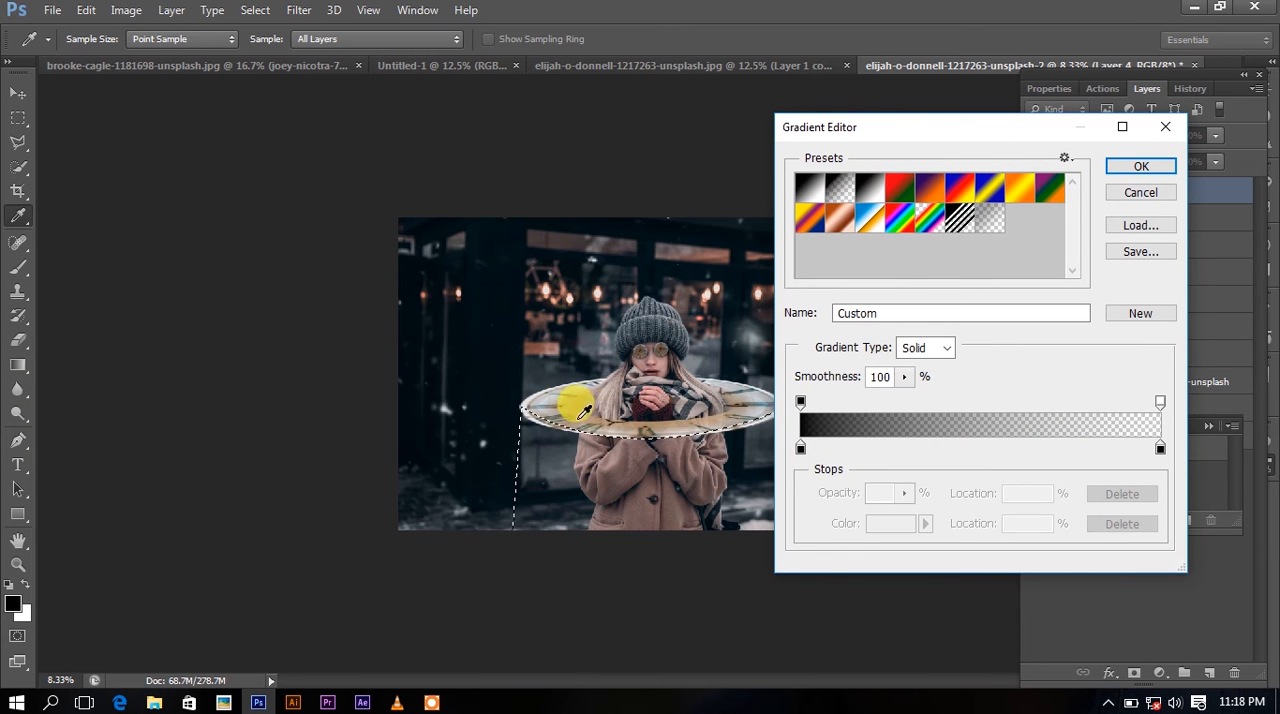
pyautogui.doubleClick(800, 448)
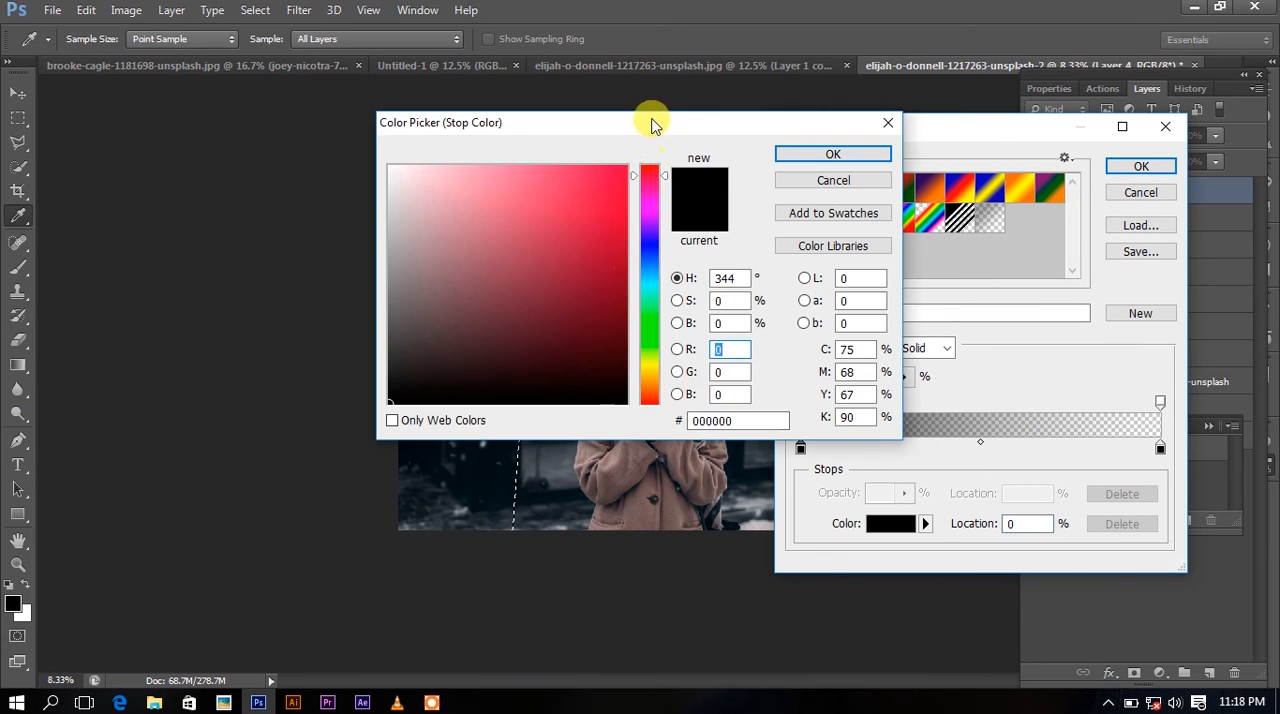
pyautogui.moveTo(651, 124); pyautogui.dragTo(945, 152)
pyautogui.moveTo(886, 238)
pyautogui.mouseDown()
pyautogui.moveTo(903, 214)
pyautogui.moveTo(909, 223)
pyautogui.mouseUp()
pyautogui.click(917, 204)
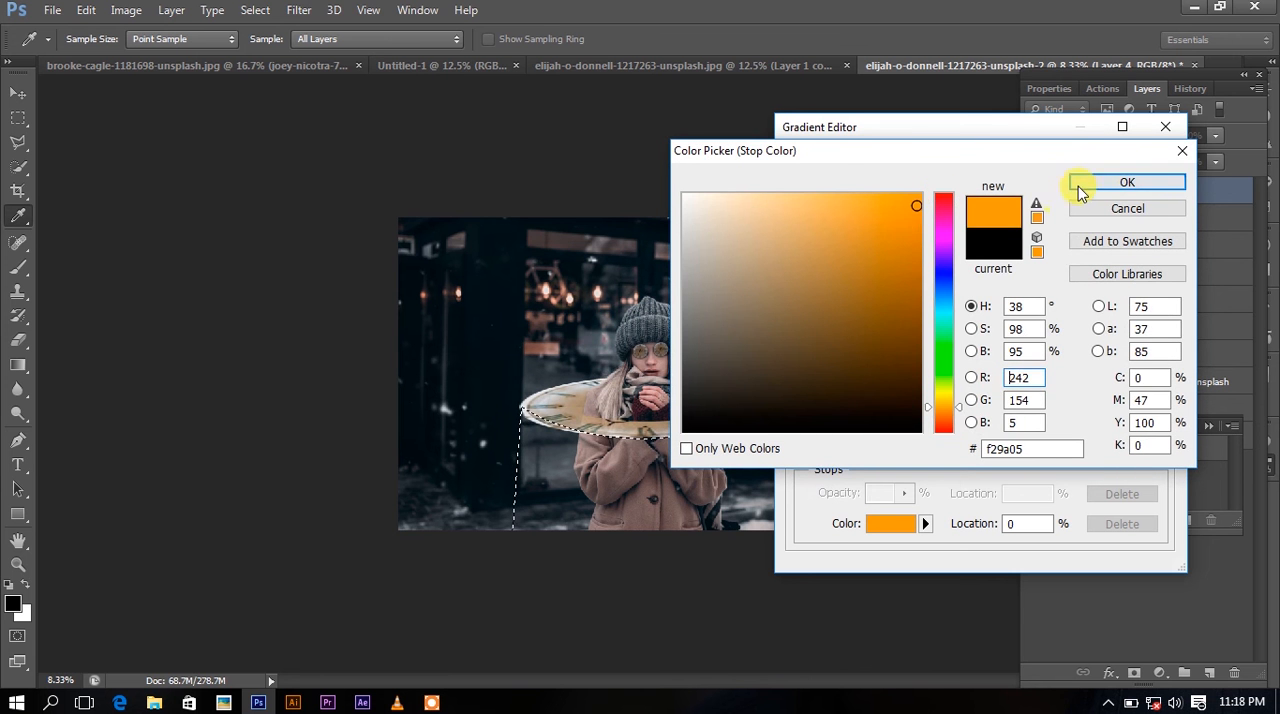
pyautogui.click(1080, 186)
# Set the gradient's transparent-end color stop to a similar orange and apply the edited gradient.
pyautogui.click(1160, 449)
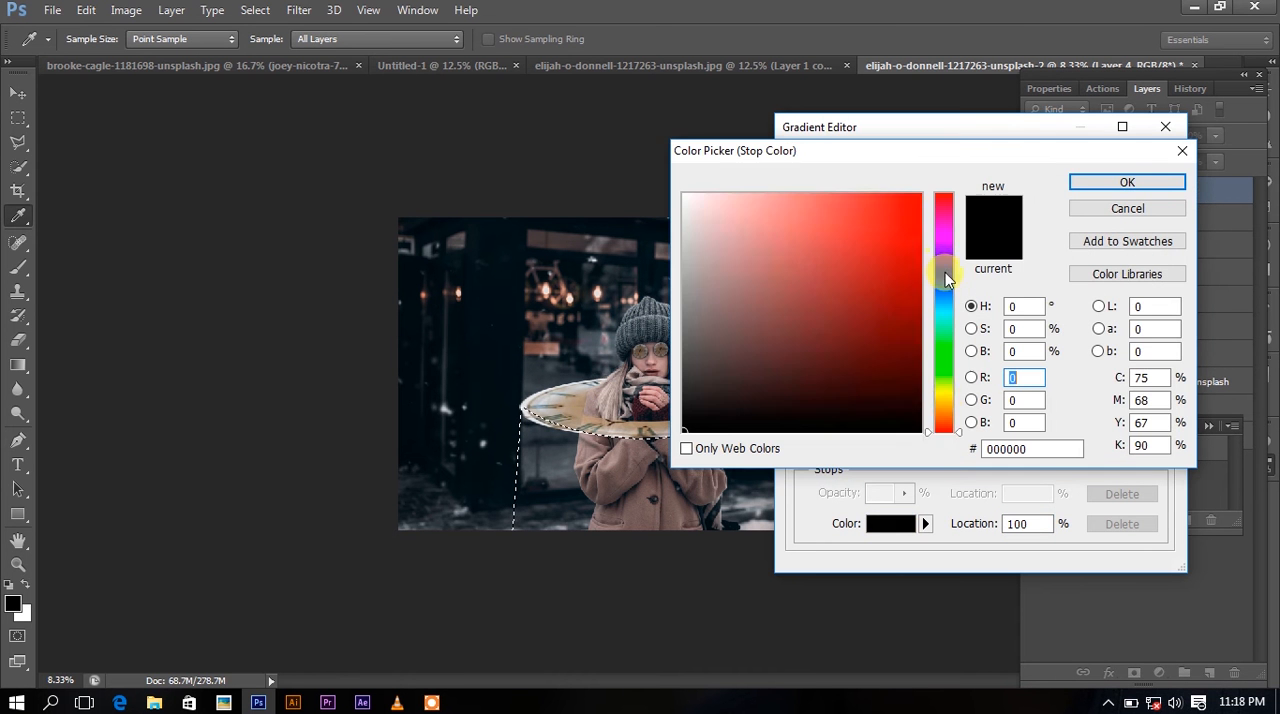
pyautogui.moveTo(946, 362); pyautogui.dragTo(946, 414)
pyautogui.click(945, 410)
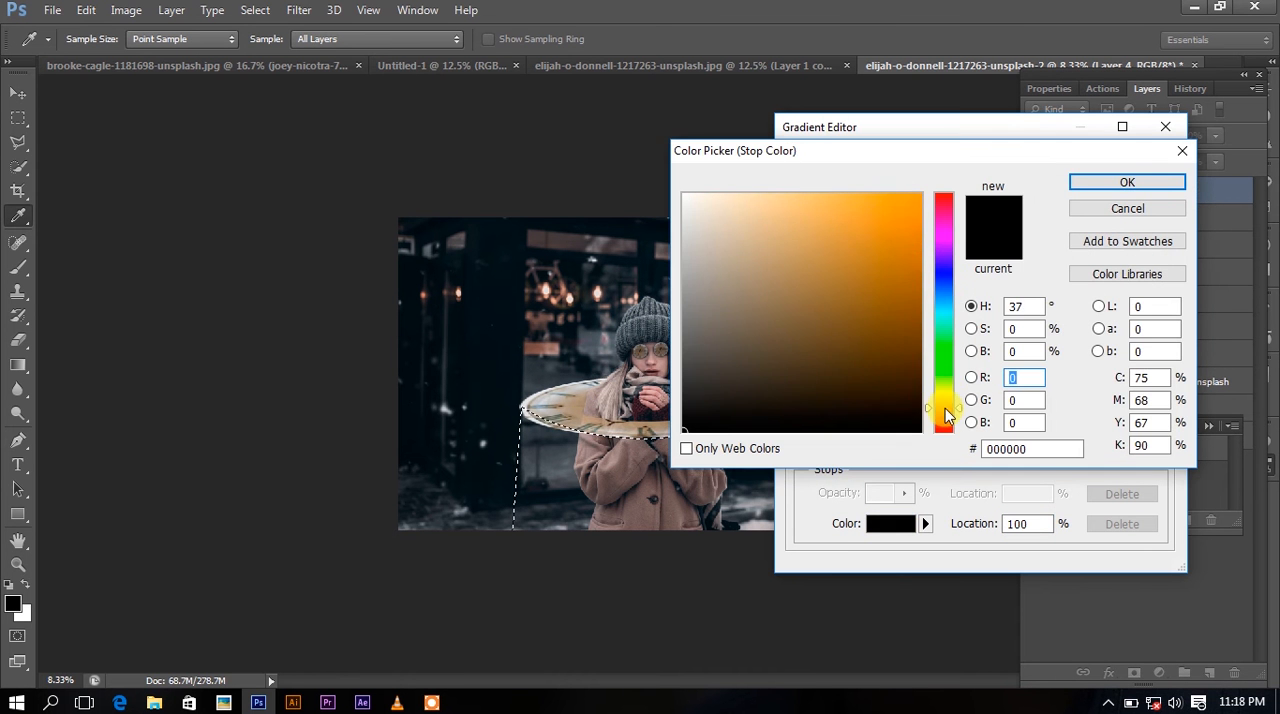
pyautogui.click(905, 222)
pyautogui.click(906, 228)
pyautogui.click(1127, 182)
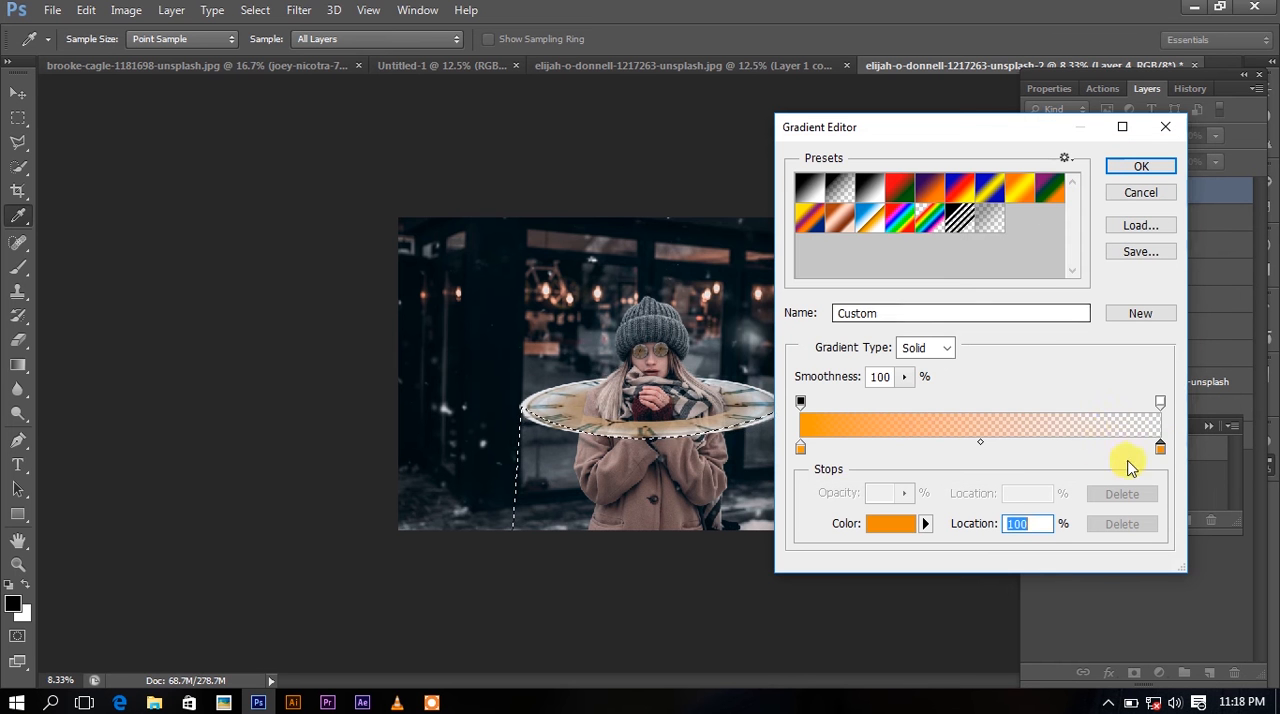
pyautogui.doubleClick(1161, 450)
pyautogui.click(906, 212)
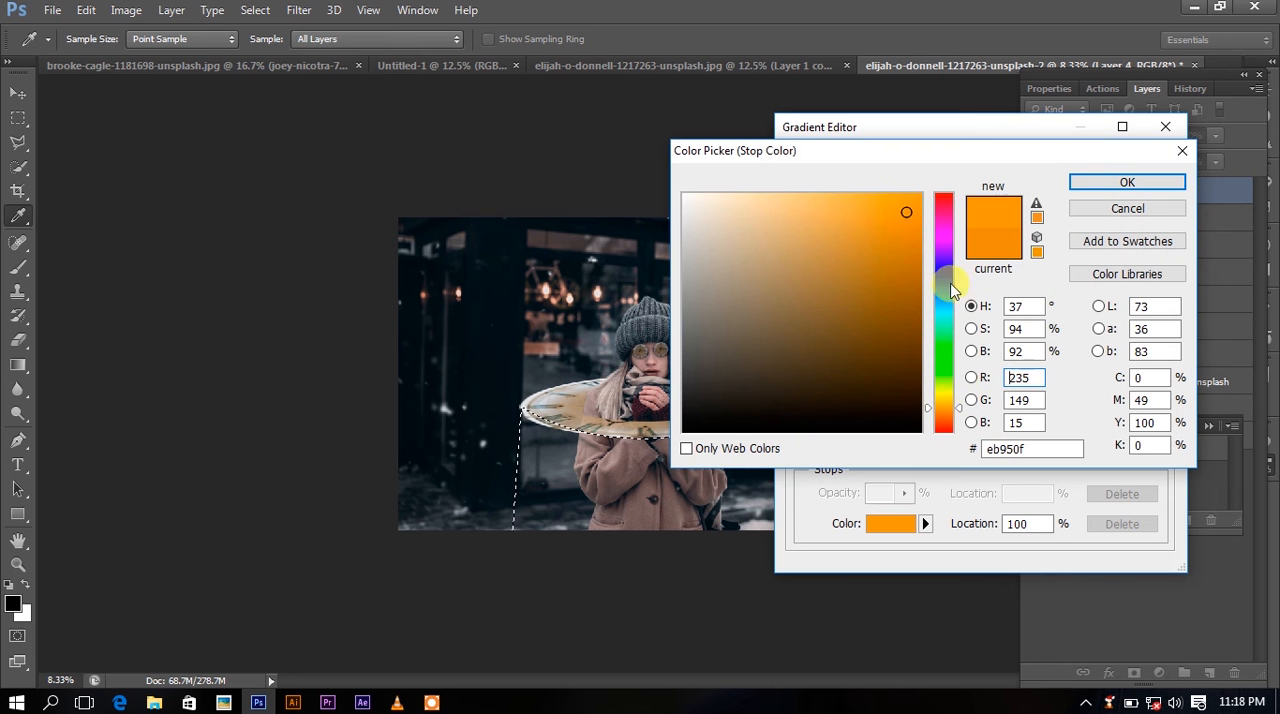
pyautogui.moveTo(961, 418); pyautogui.dragTo(960, 410)
pyautogui.click(1140, 184)
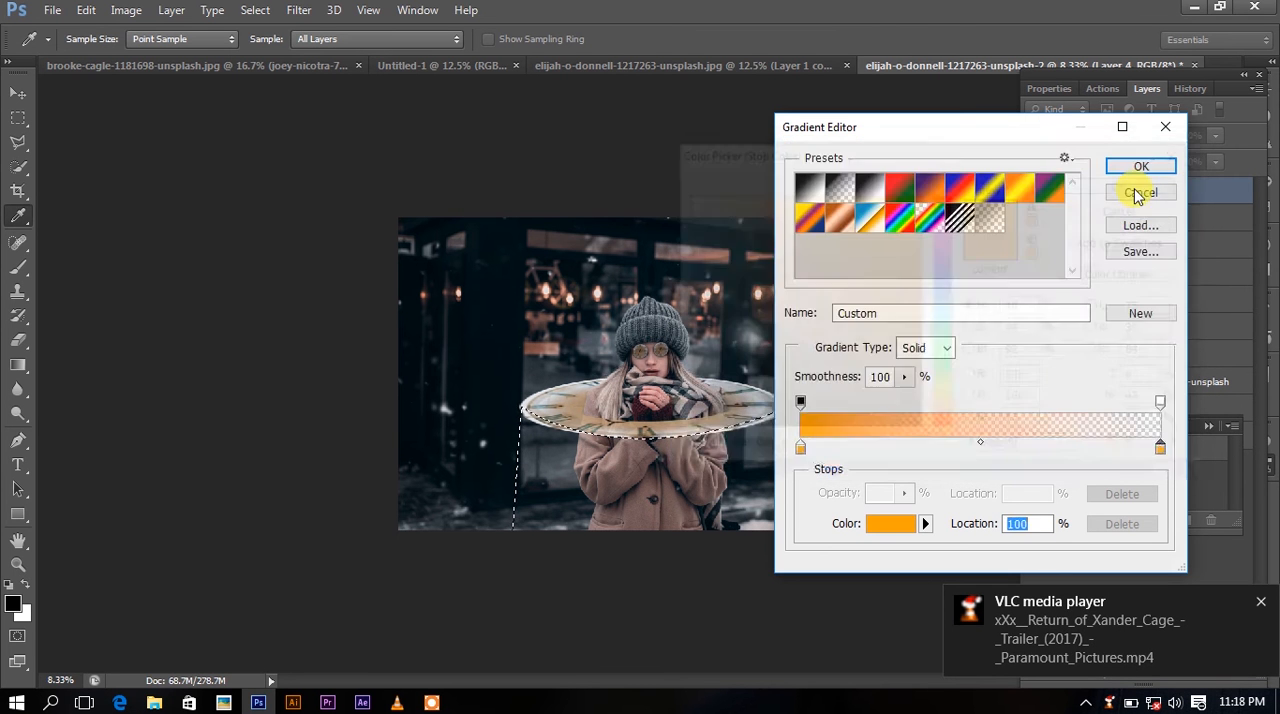
pyautogui.click(1140, 168)
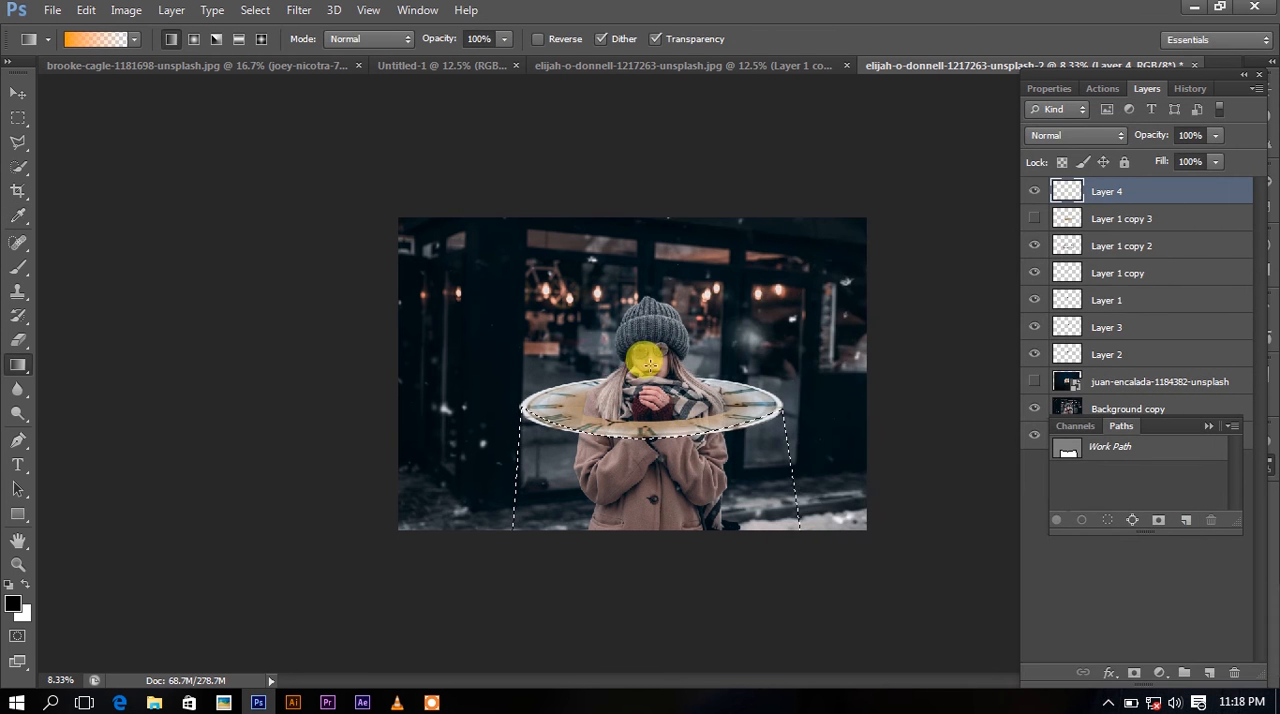
# Fill the selection on another new layer with the orange gradient, fading from the clock's front rim downward past the canvas, and deselect.
pyautogui.click(1209, 672)
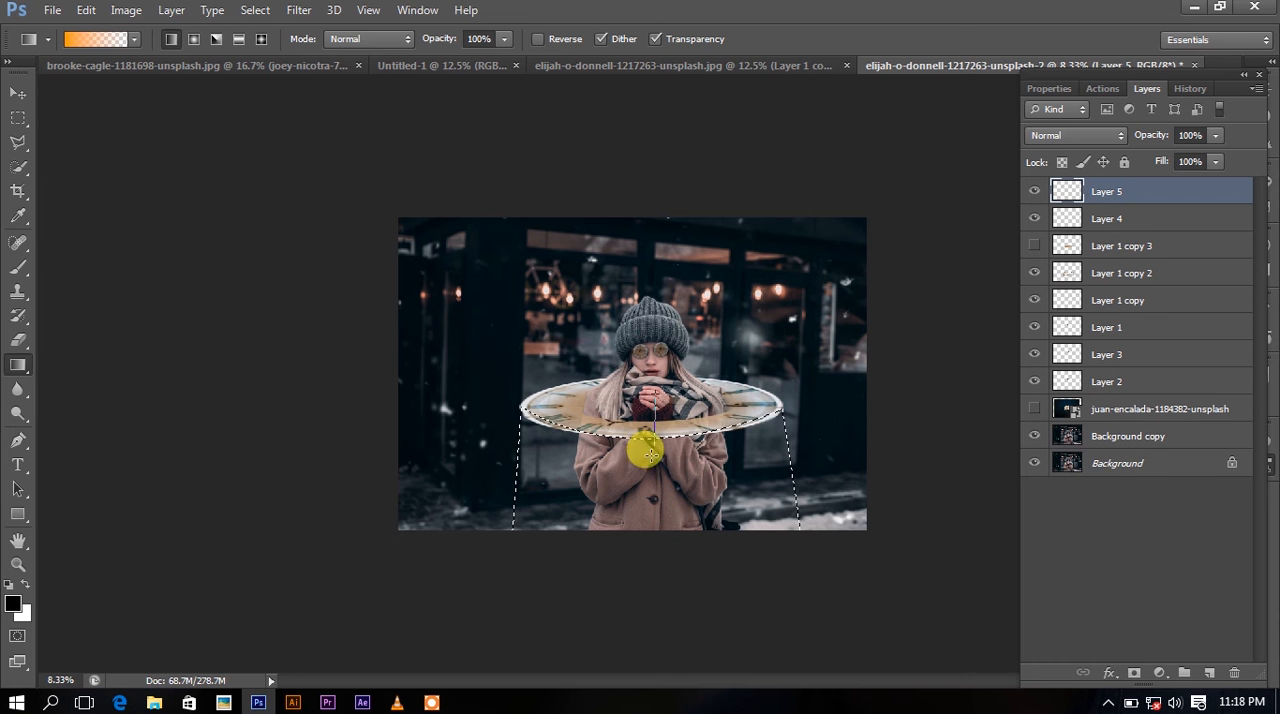
pyautogui.moveTo(650, 455); pyautogui.dragTo(644, 614)
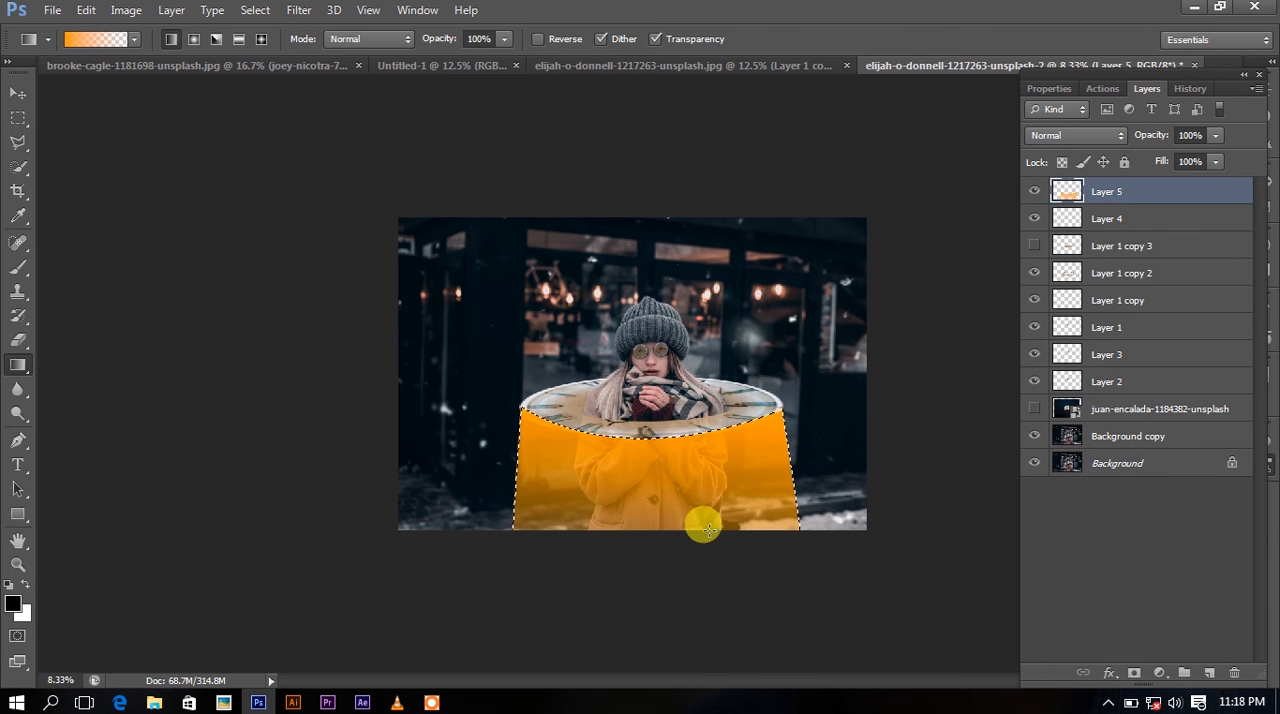
pyautogui.press('m')
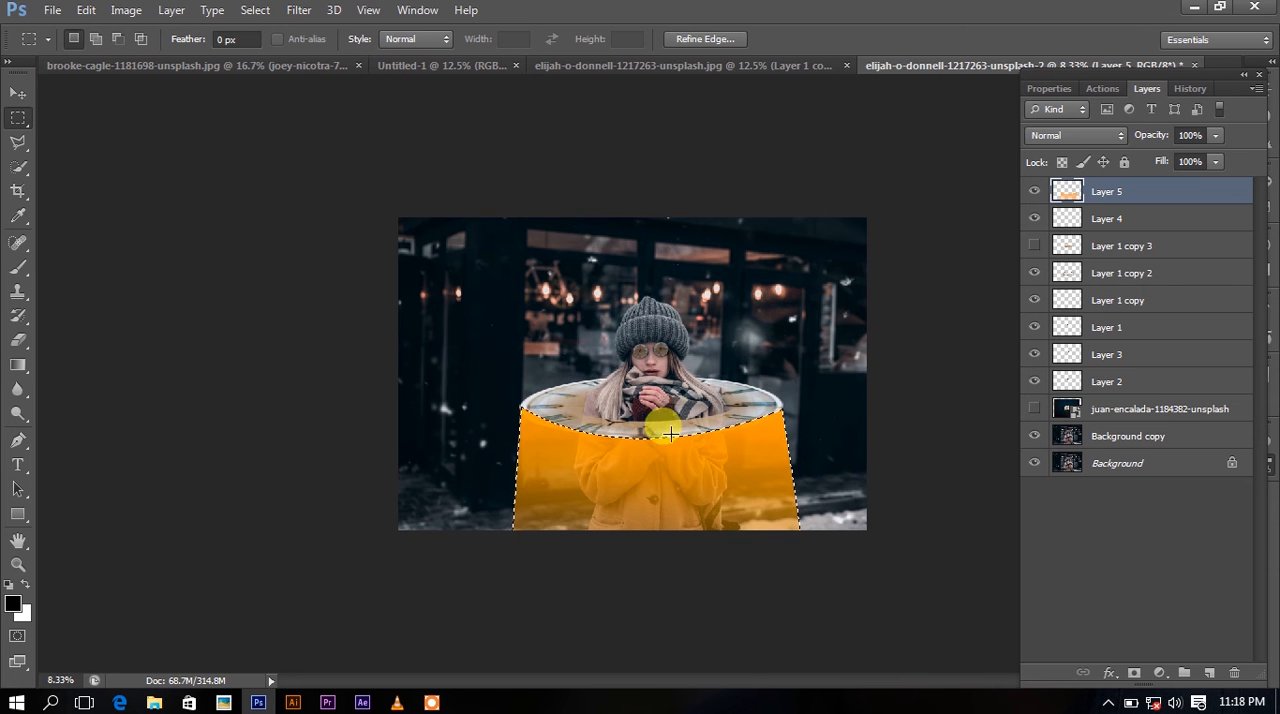
pyautogui.rightClick(632, 316)
pyautogui.click(665, 300)
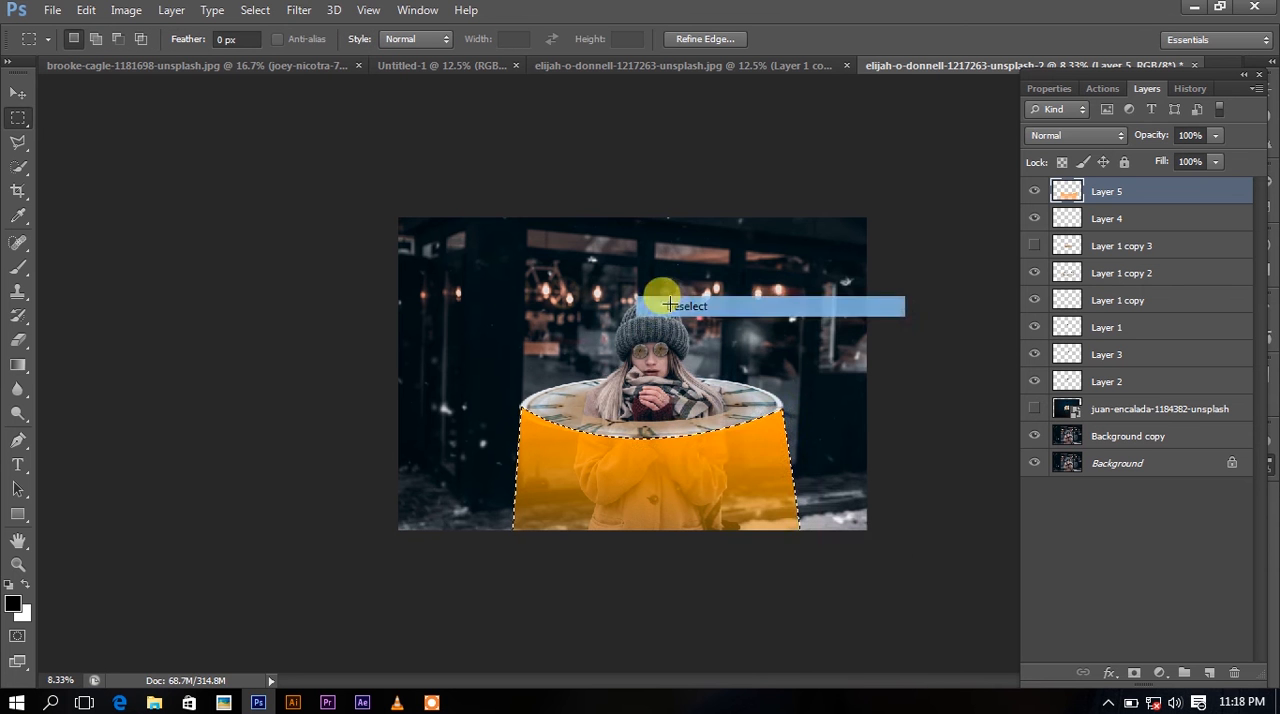
# Move the orange gradient layer directly below Layer 1 and set its blend mode to Screen.
pyautogui.moveTo(1133, 196); pyautogui.dragTo(1113, 337)
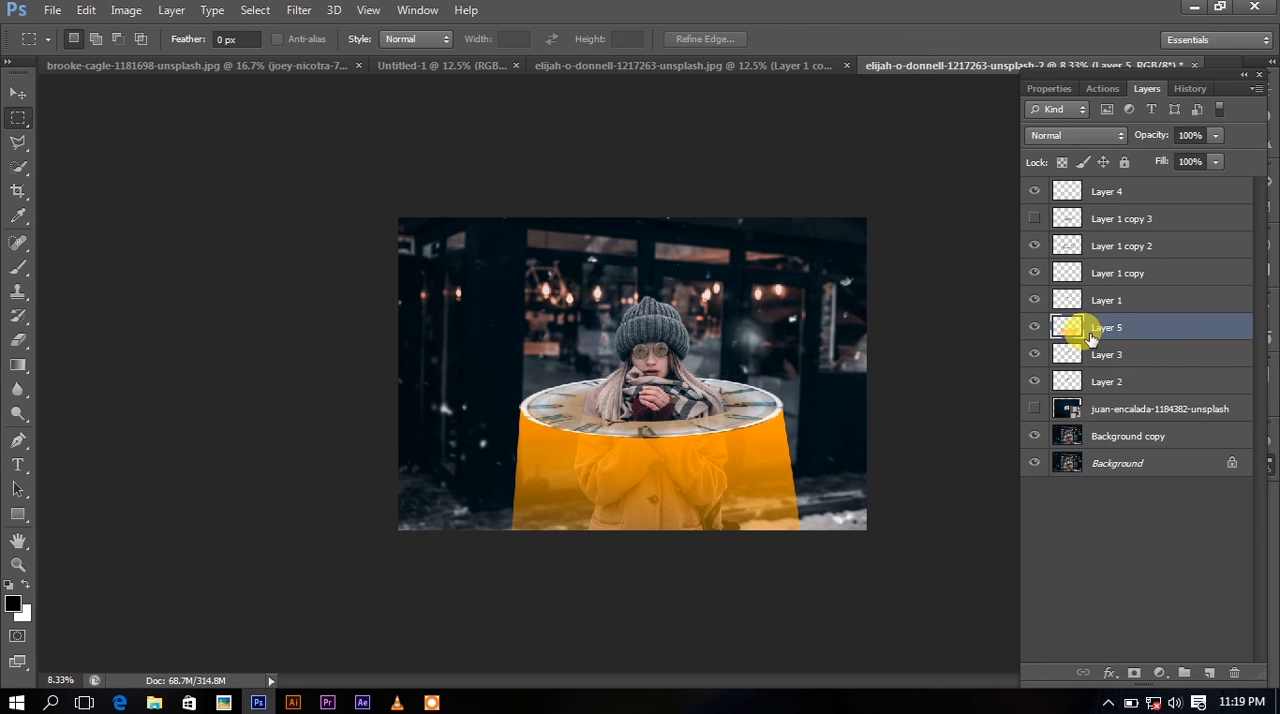
pyautogui.hotkey('ctrl', '+')
pyautogui.click(1076, 136)
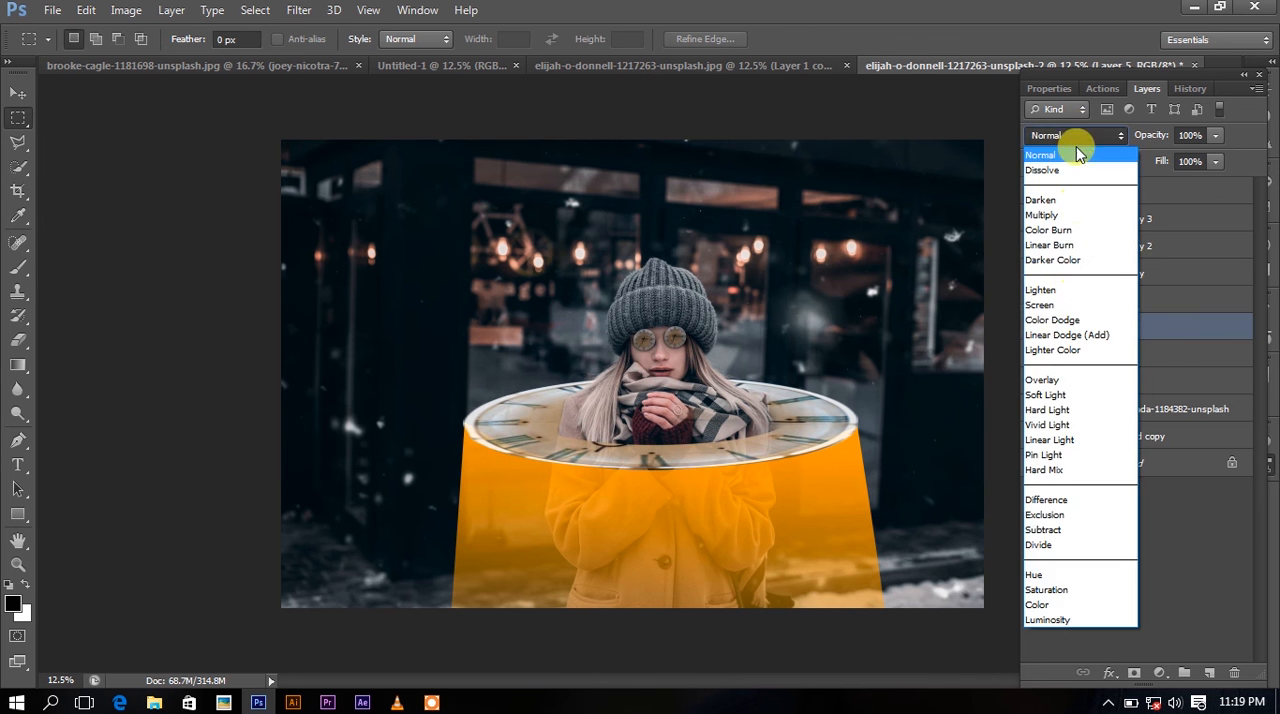
pyautogui.click(1045, 305)
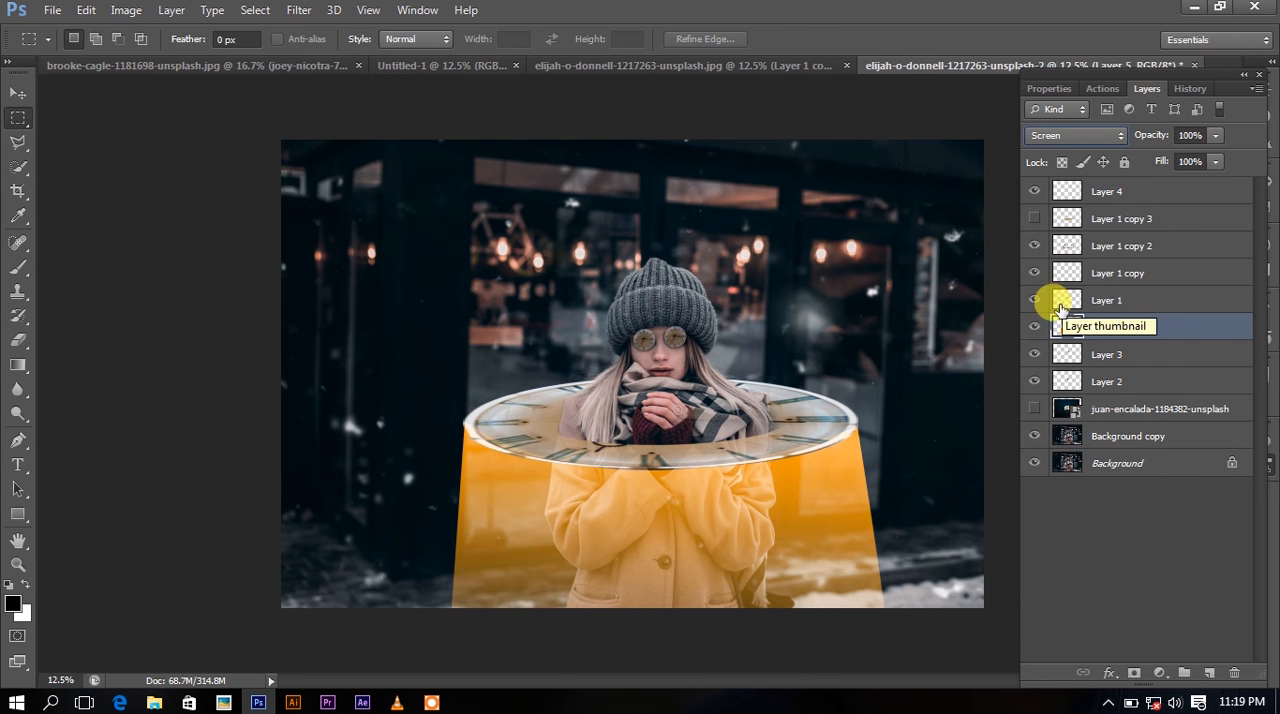
# Try the Overlay, Linear Dodge (Add) and Lighten blend modes on the orange gradient layer and return it to Screen.
pyautogui.hotkey('ctrl', '-')
pyautogui.click(1075, 135)
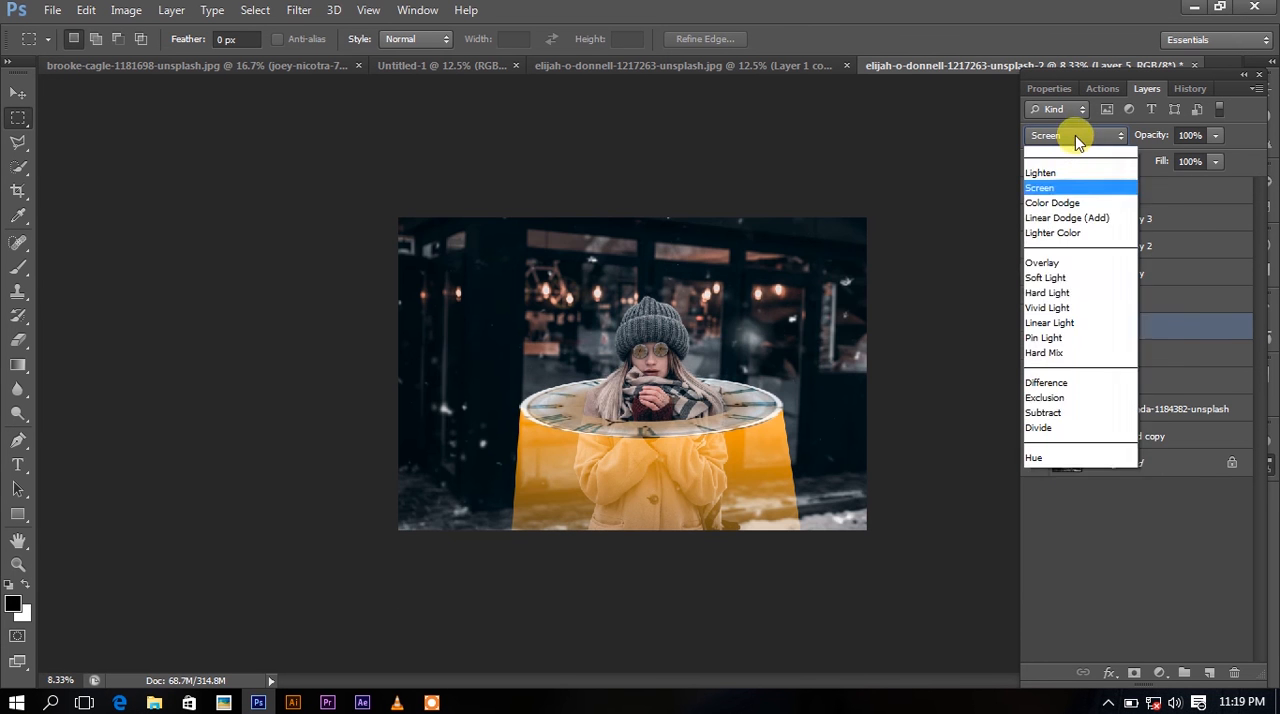
pyautogui.click(1052, 391)
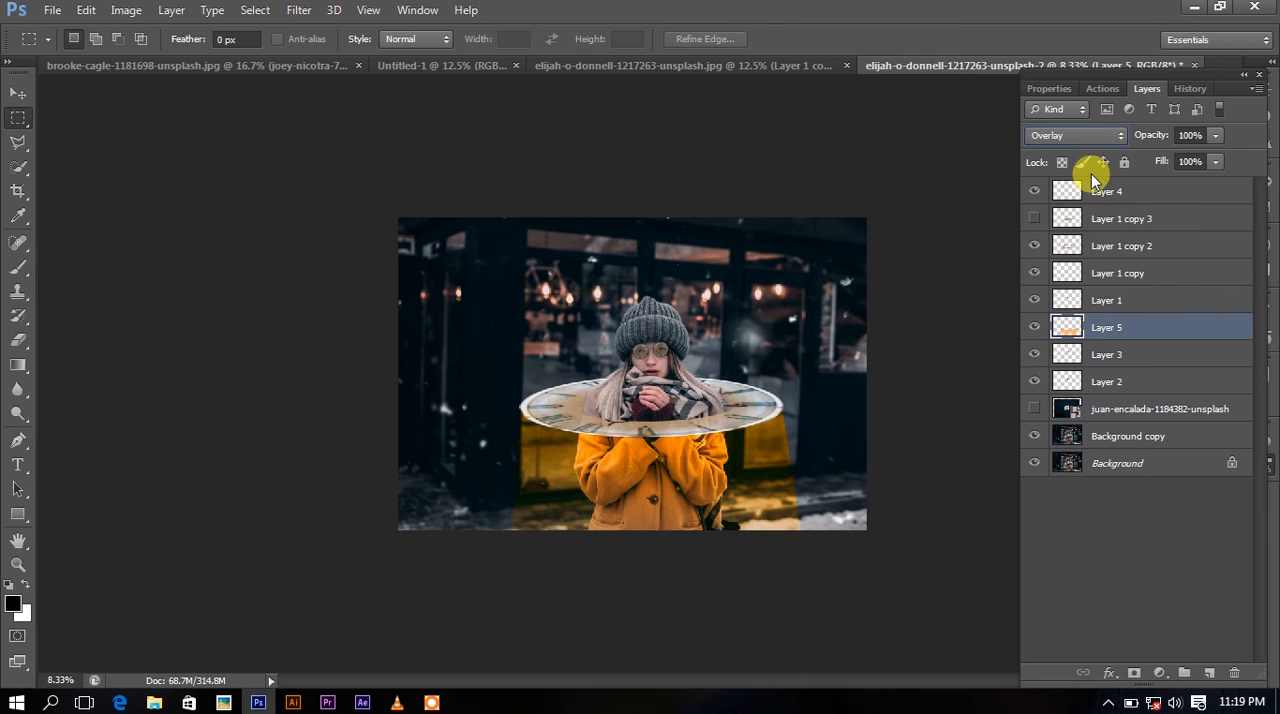
pyautogui.click(1099, 140)
pyautogui.click(1080, 332)
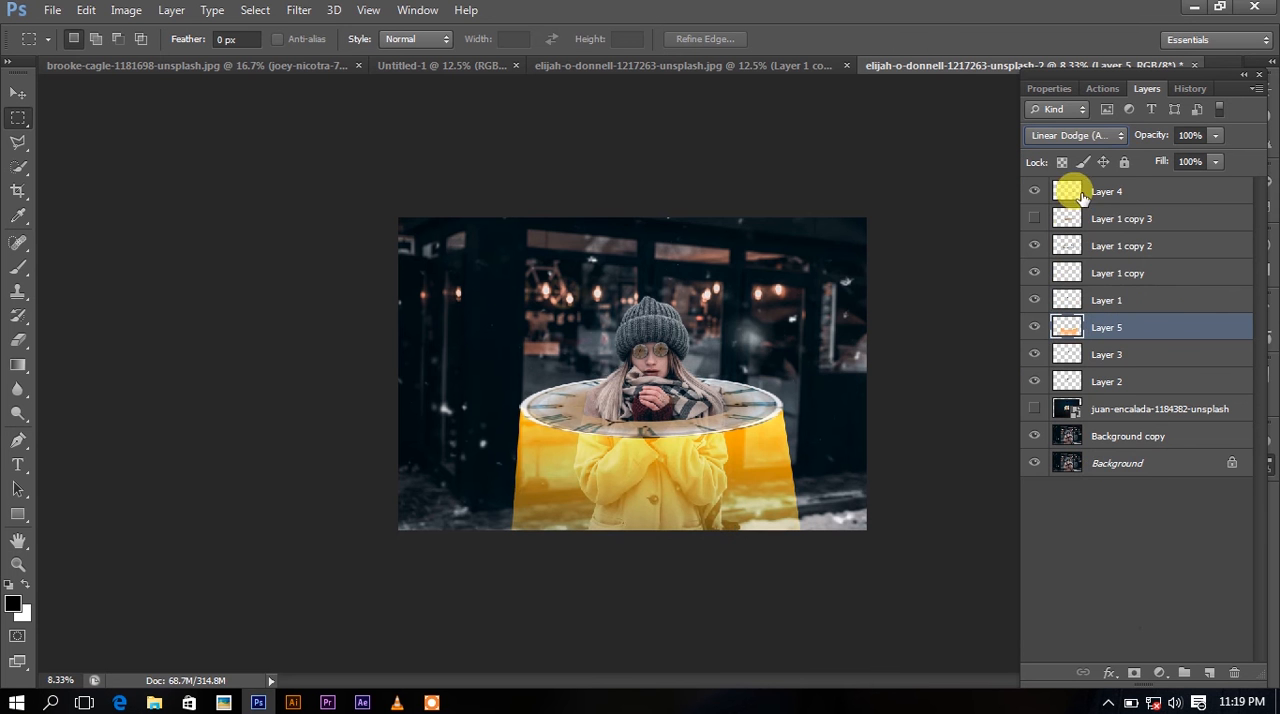
pyautogui.click(1093, 132)
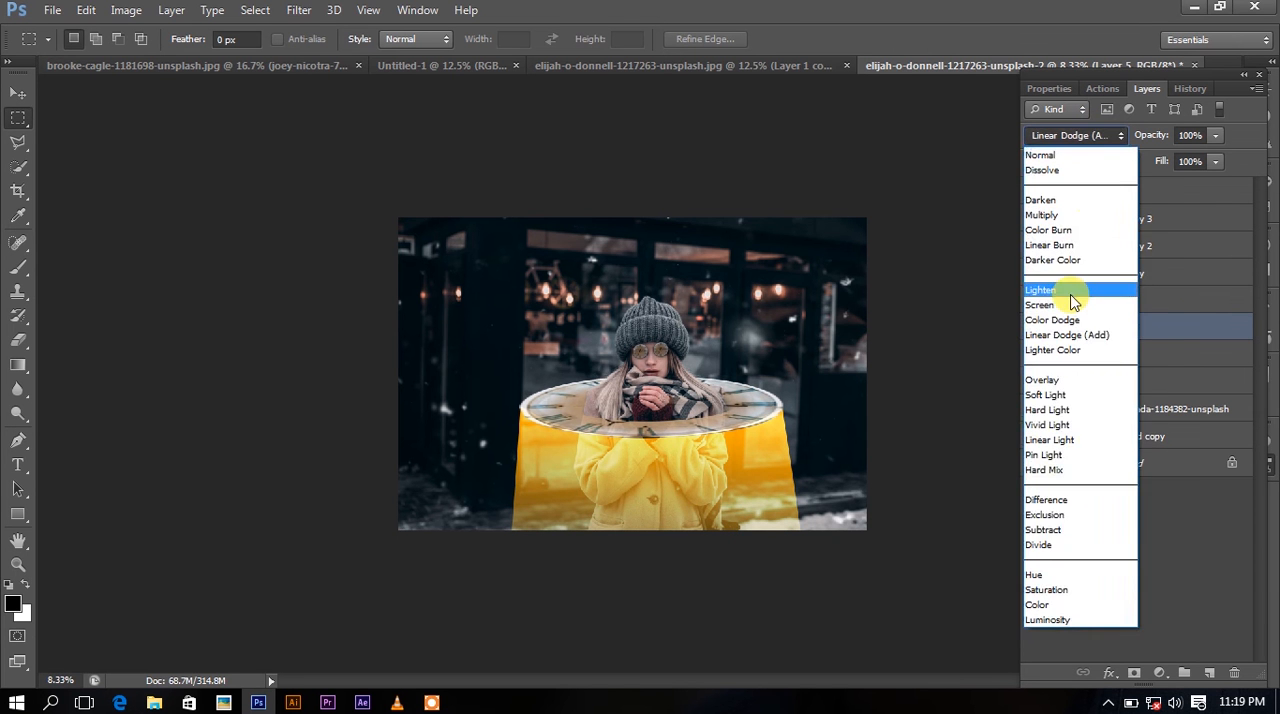
pyautogui.click(1071, 291)
pyautogui.scroll(-1, 1080, 136)
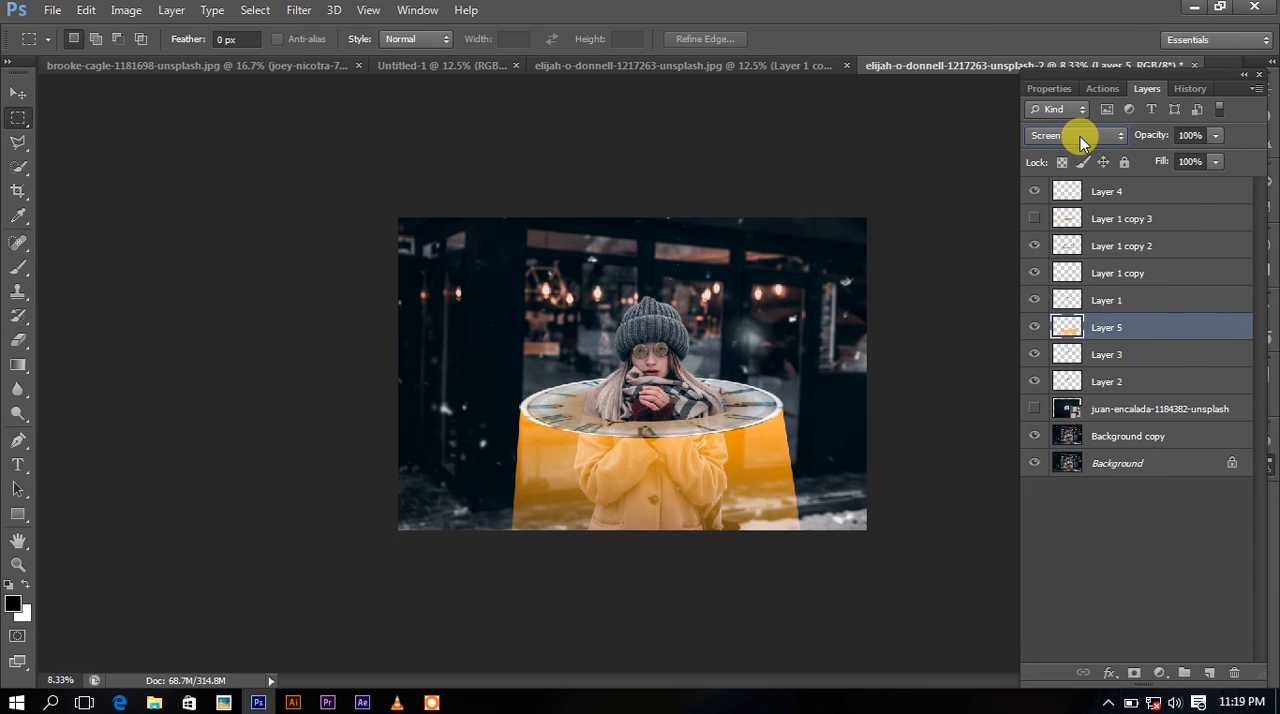
pyautogui.scroll(2, 1080, 136)
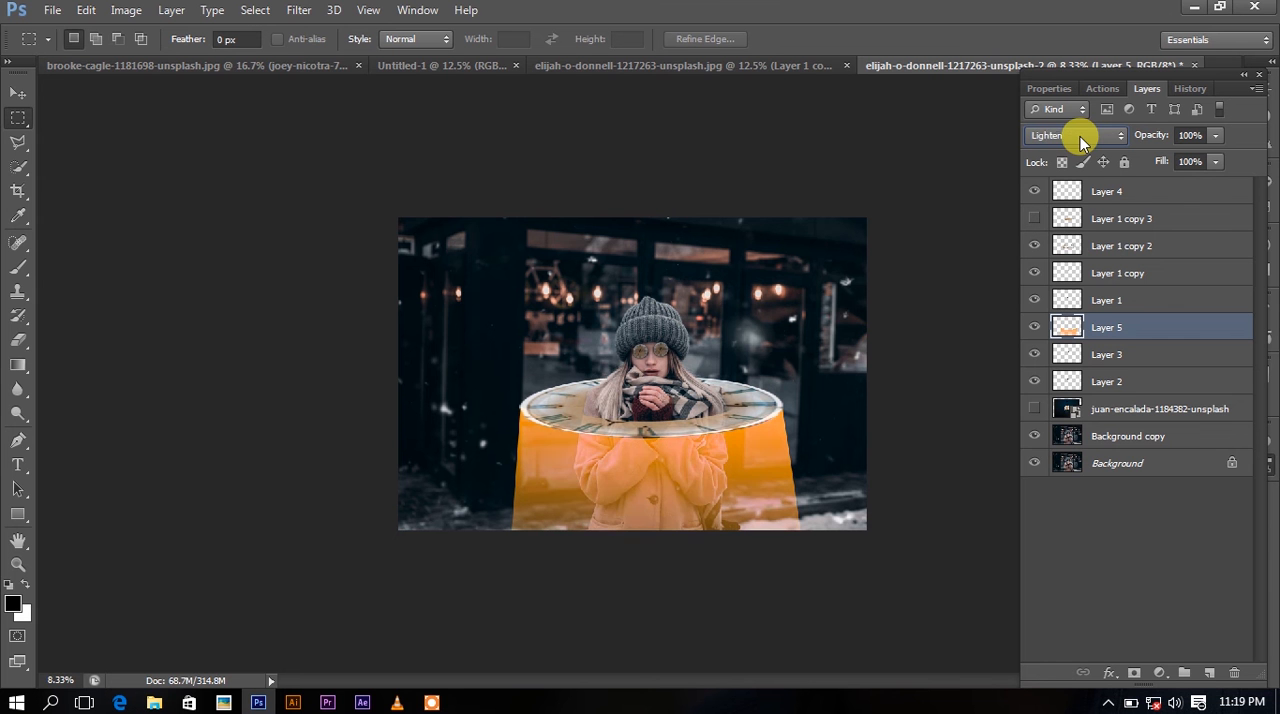
pyautogui.scroll(-1, 1080, 136)
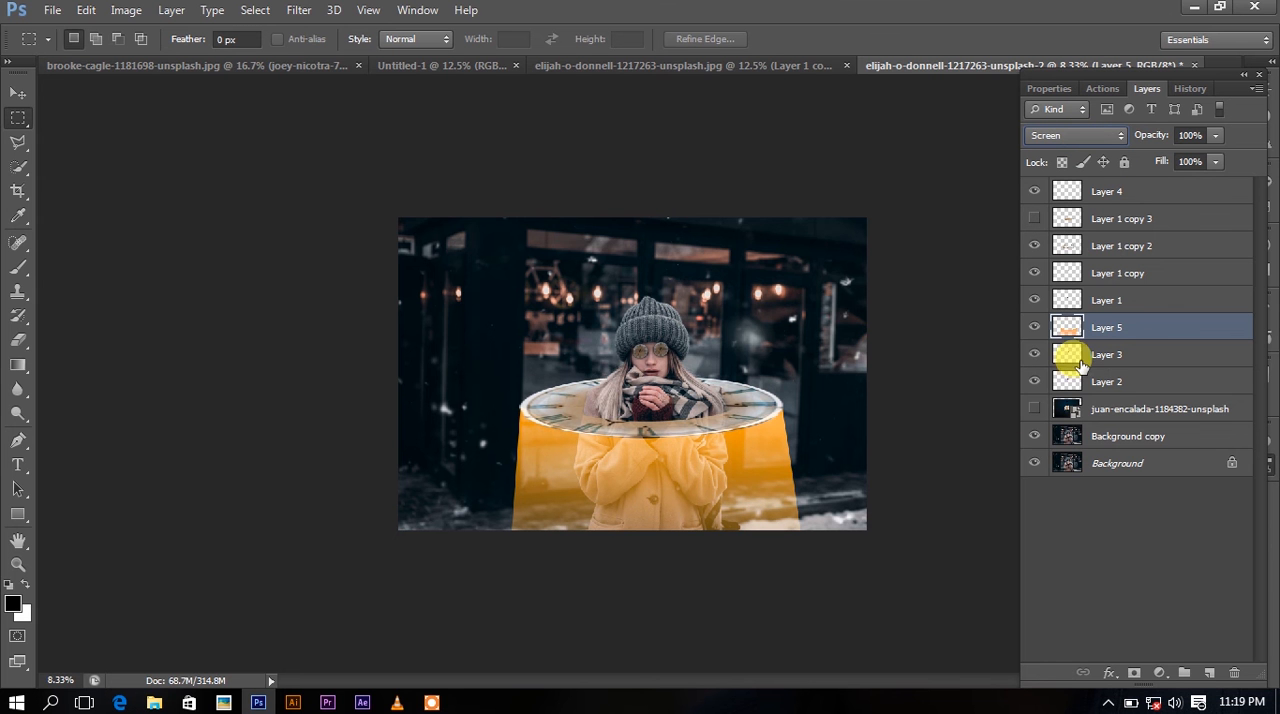
# Duplicate the orange gradient layer to strengthen the glow beneath the clock.
pyautogui.hotkey('ctrl', 'j')
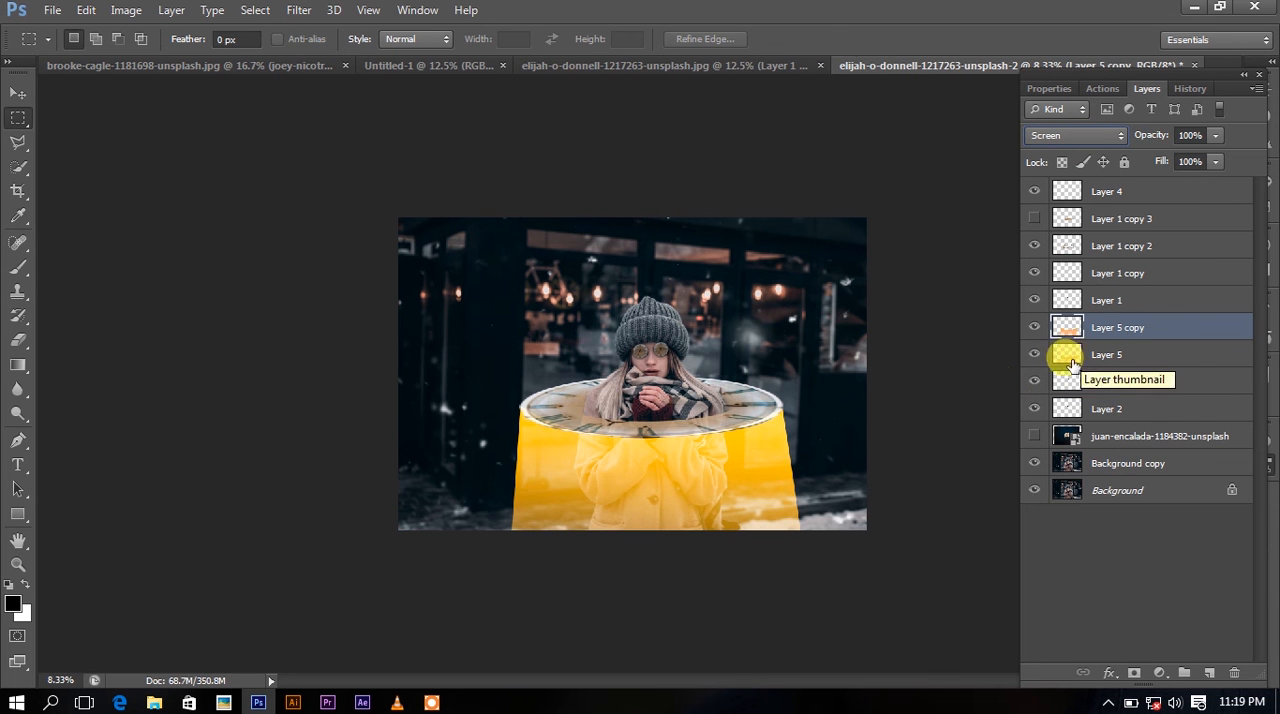
# Hide Layer 5 copy, then try erasing the orange along the coat's left sleeve edge on Layer 5 and undo the stroke.
pyautogui.click(1035, 328)
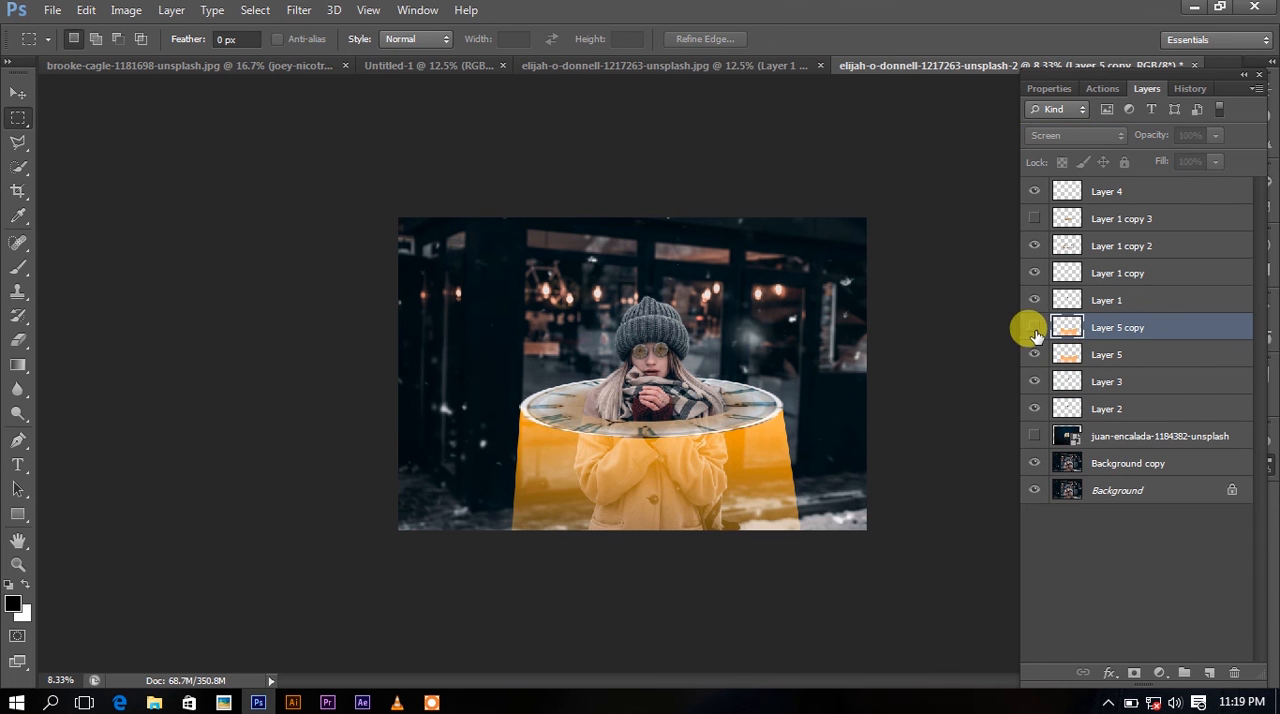
pyautogui.click(19, 340)
pyautogui.hotkey('ctrl', '+')
pyautogui.hotkey('ctrl', '+')
pyautogui.hotkey('ctrl', '+')
pyautogui.hotkey('ctrl', '+')
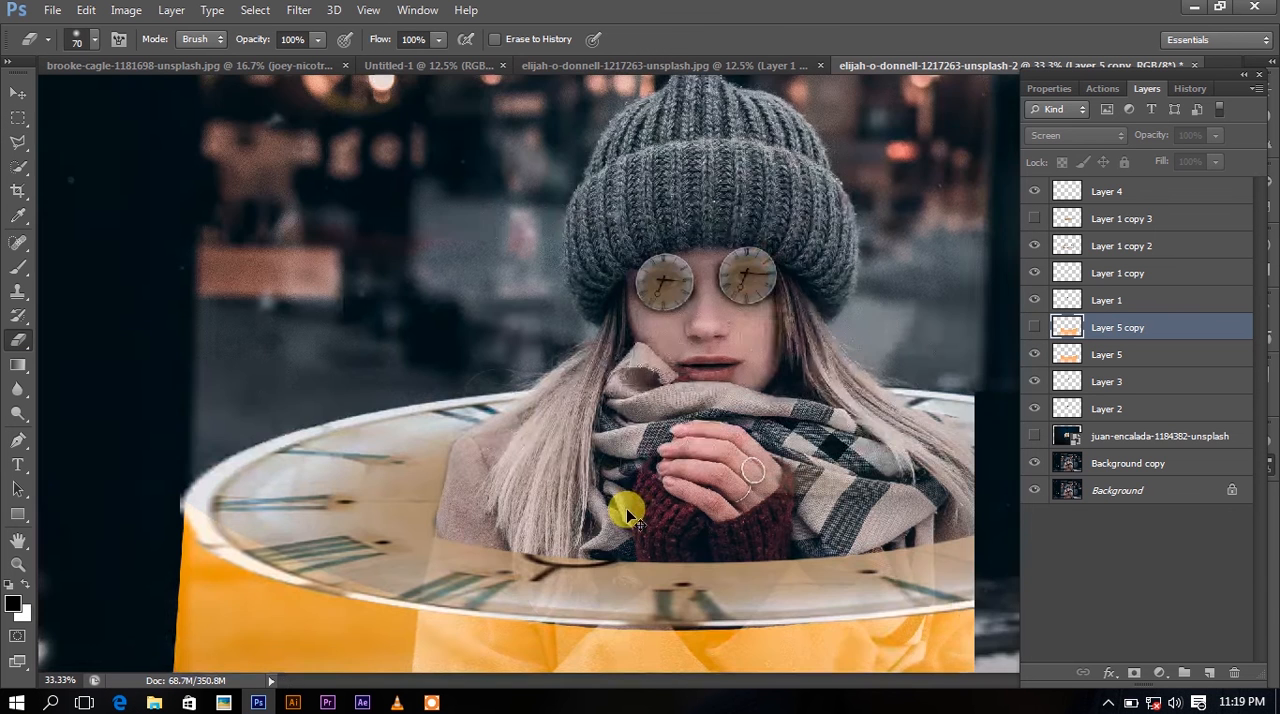
pyautogui.scroll(-5, 640, 508)
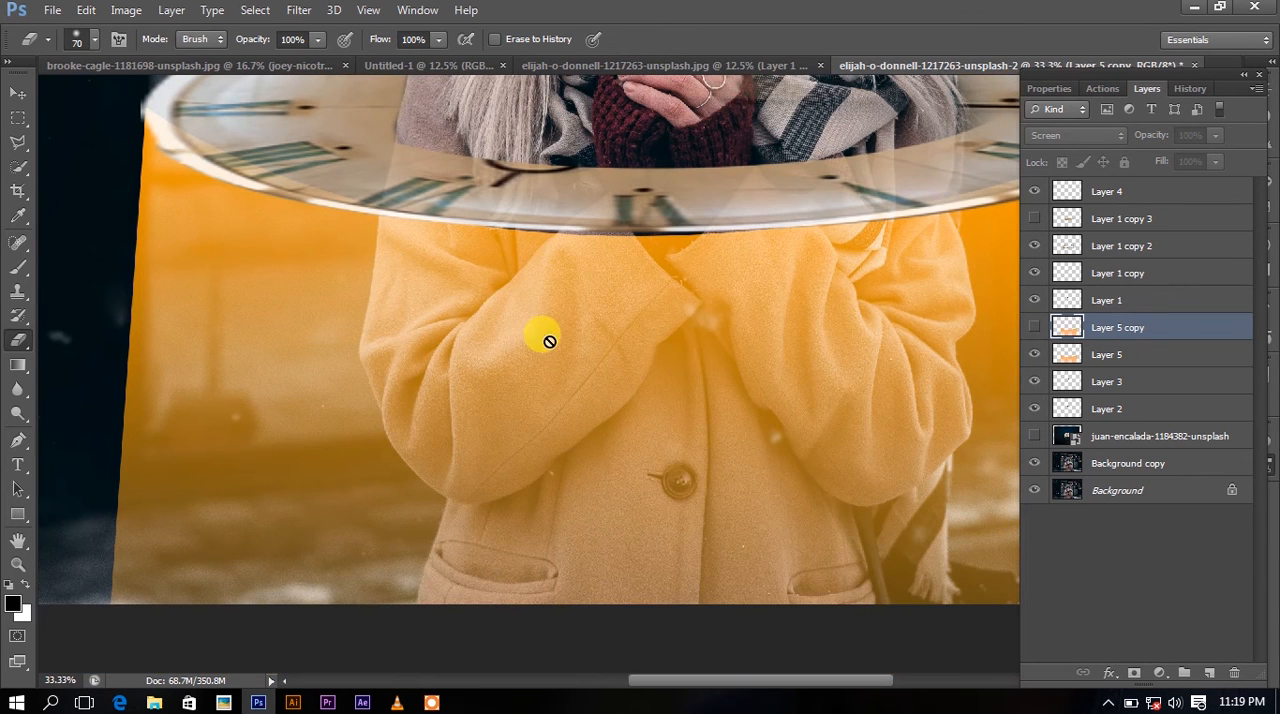
pyautogui.click(1064, 352)
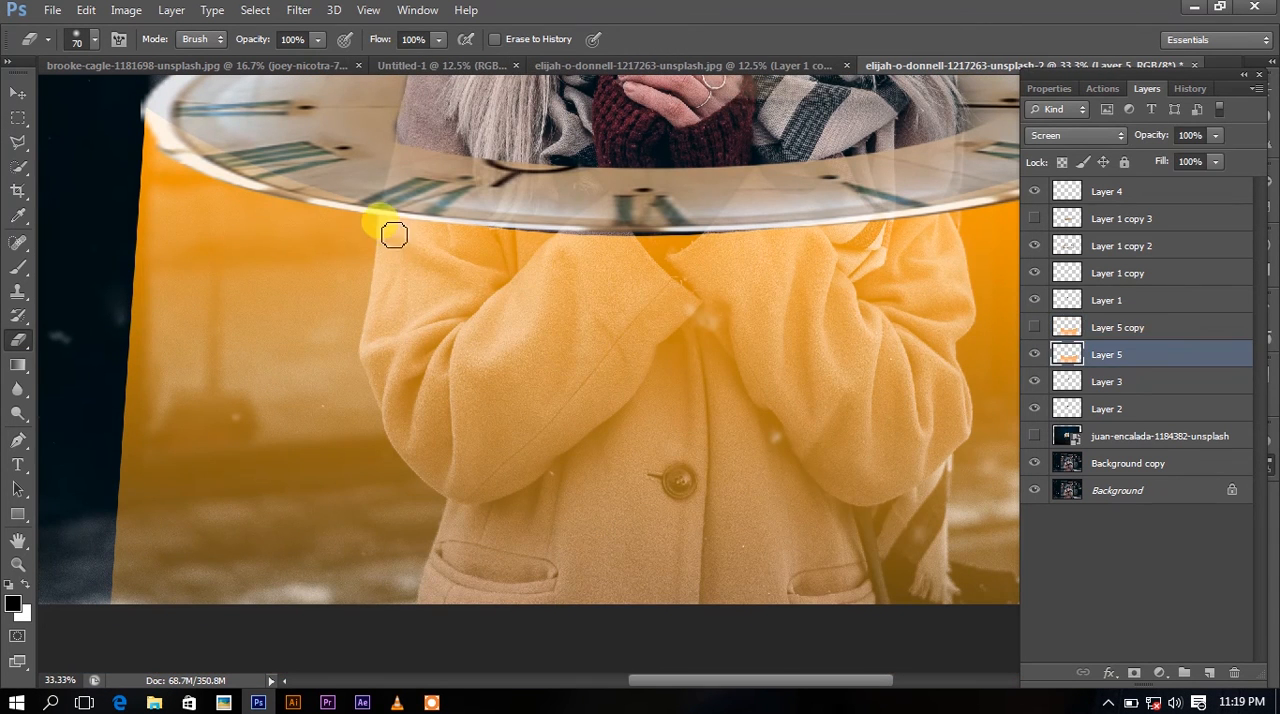
pyautogui.moveTo(390, 256); pyautogui.dragTo(383, 369)
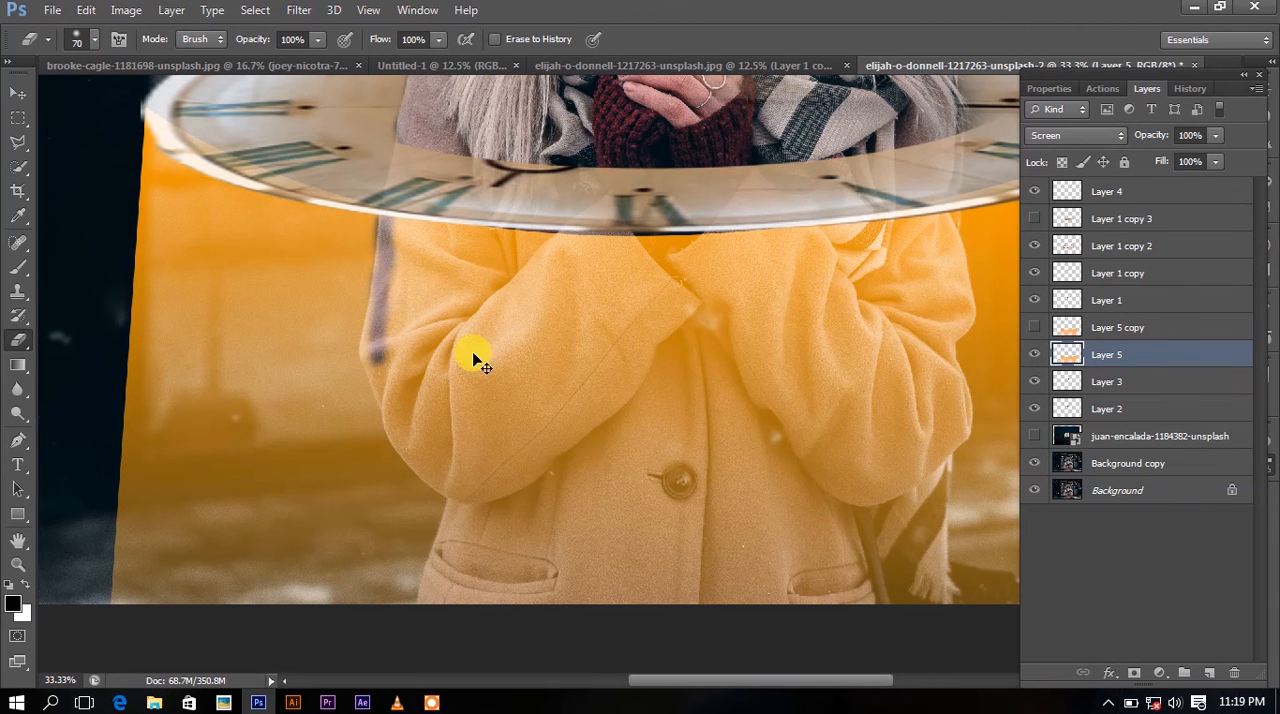
pyautogui.hotkey('ctrl', 'z')
# Trace a Pen path from the clock's front rim down the coat's left edge to below the canvas.
pyautogui.click(18, 440)
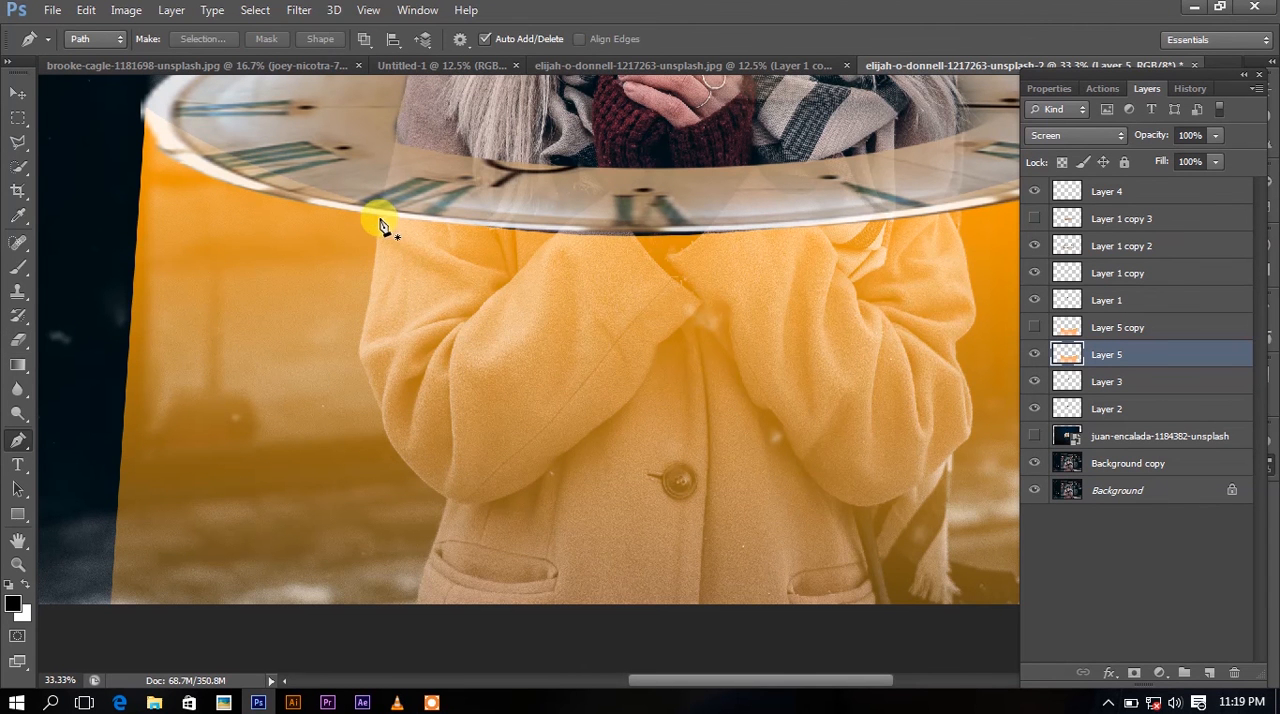
pyautogui.moveTo(378, 256); pyautogui.dragTo(378, 268)
pyautogui.click(362, 346)
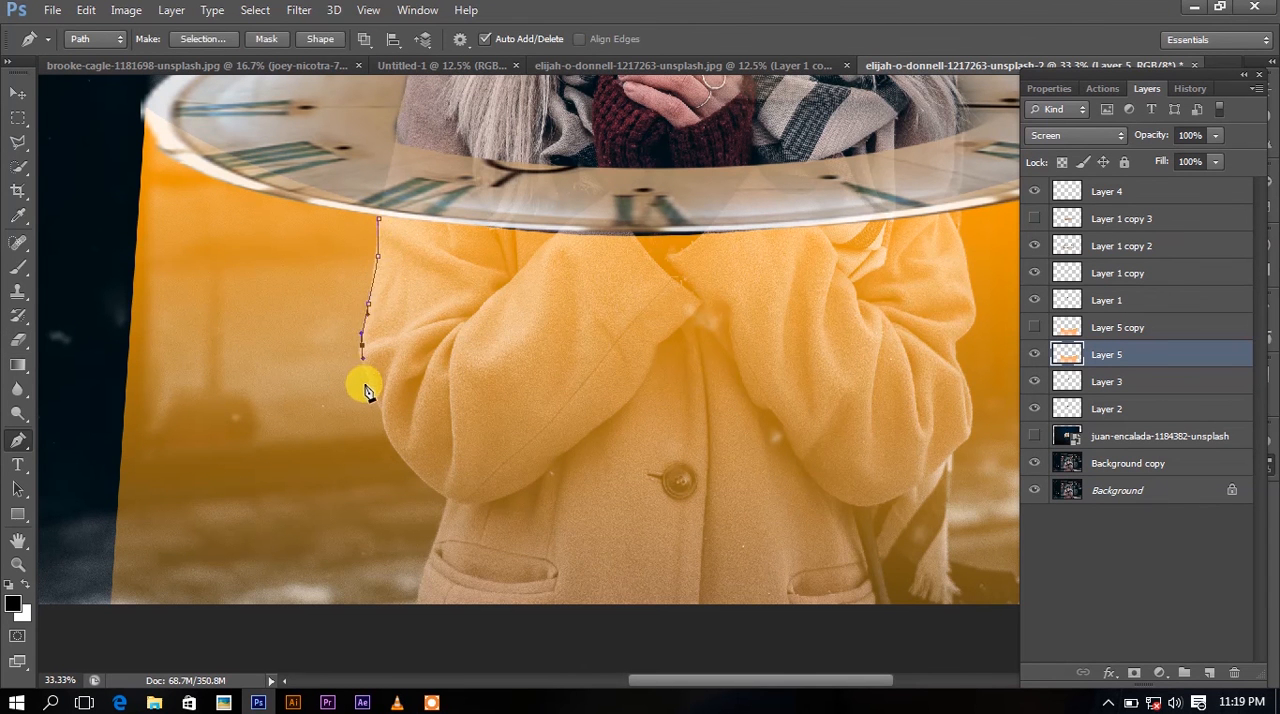
pyautogui.click(376, 391)
pyautogui.click(386, 429)
pyautogui.moveTo(414, 464); pyautogui.dragTo(563, 276)
pyautogui.click(447, 500)
pyautogui.moveTo(681, 403); pyautogui.dragTo(415, 461)
# Continue the path beneath the canvas and up the coat's right edge, and close it across the clock's front rim.
pyautogui.moveTo(753, 489); pyautogui.dragTo(753, 481)
pyautogui.moveTo(744, 408); pyautogui.dragTo(743, 402)
pyautogui.click(746, 341)
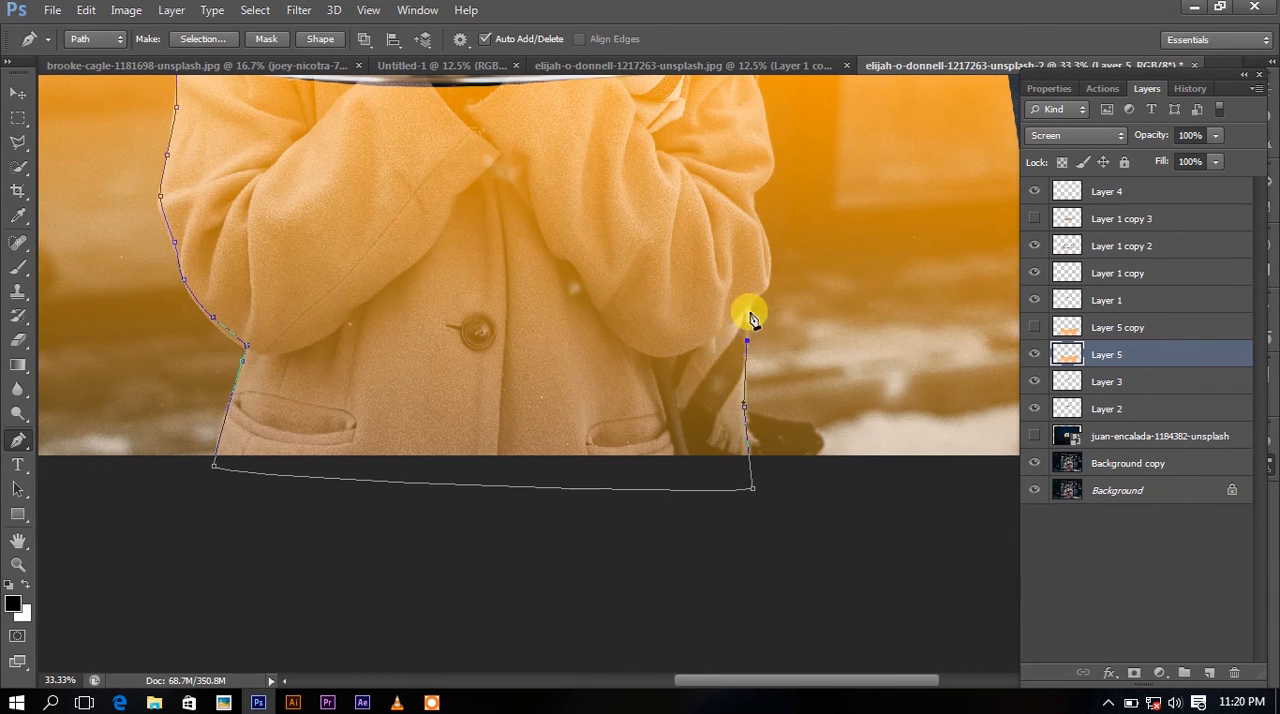
pyautogui.moveTo(760, 296); pyautogui.dragTo(771, 258)
pyautogui.moveTo(771, 177); pyautogui.dragTo(714, 376)
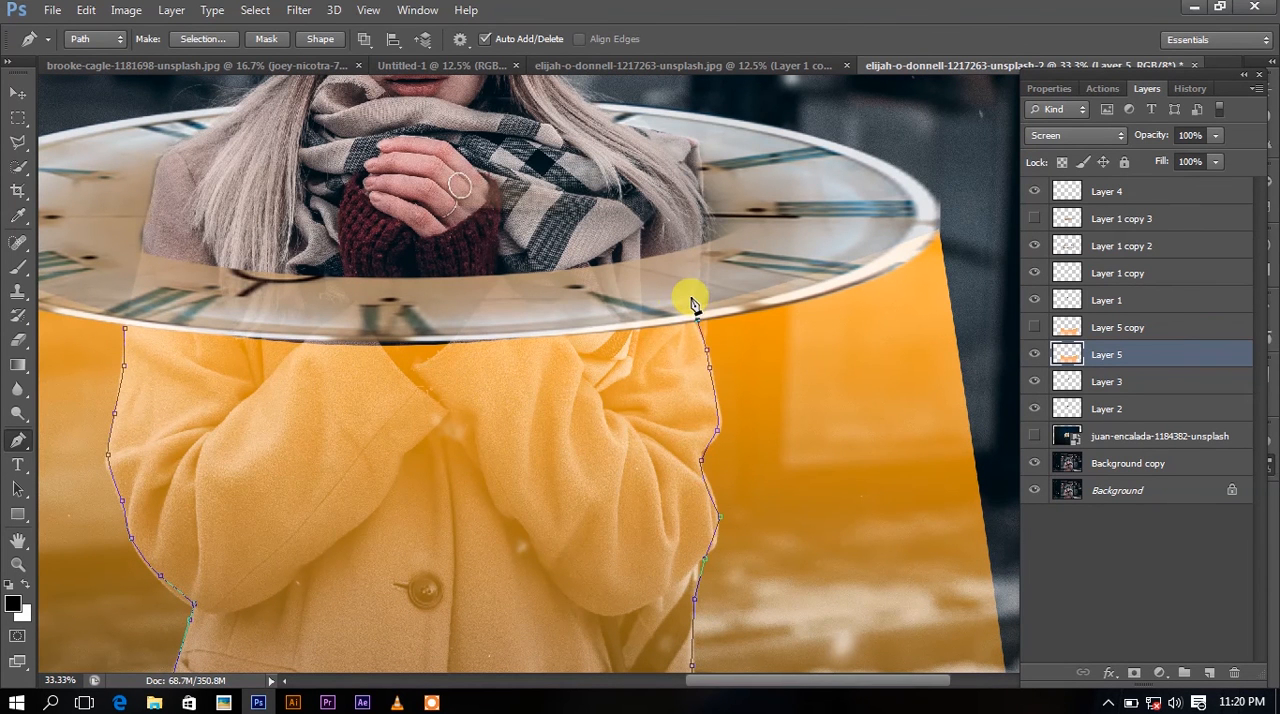
pyautogui.click(522, 294)
pyautogui.click(327, 298)
pyautogui.click(141, 305)
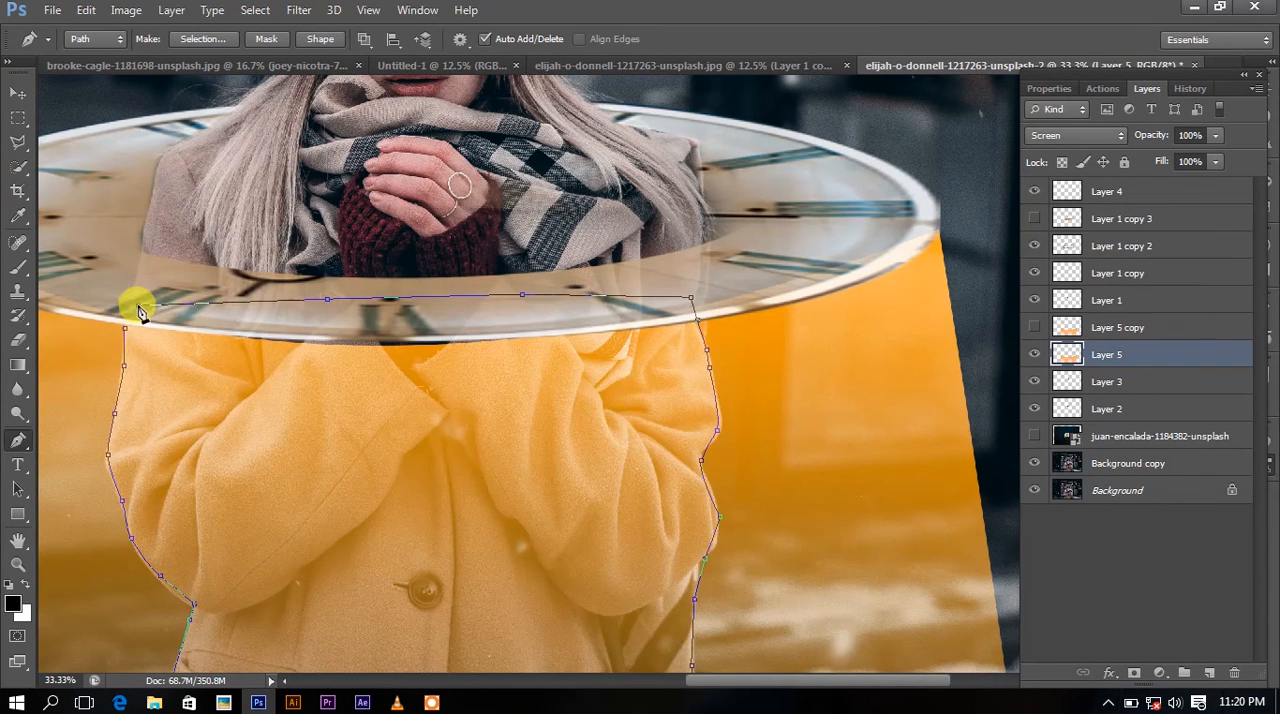
pyautogui.click(127, 333)
# Convert the closed coat-shaped path into a selection.
pyautogui.rightClick(195, 360)
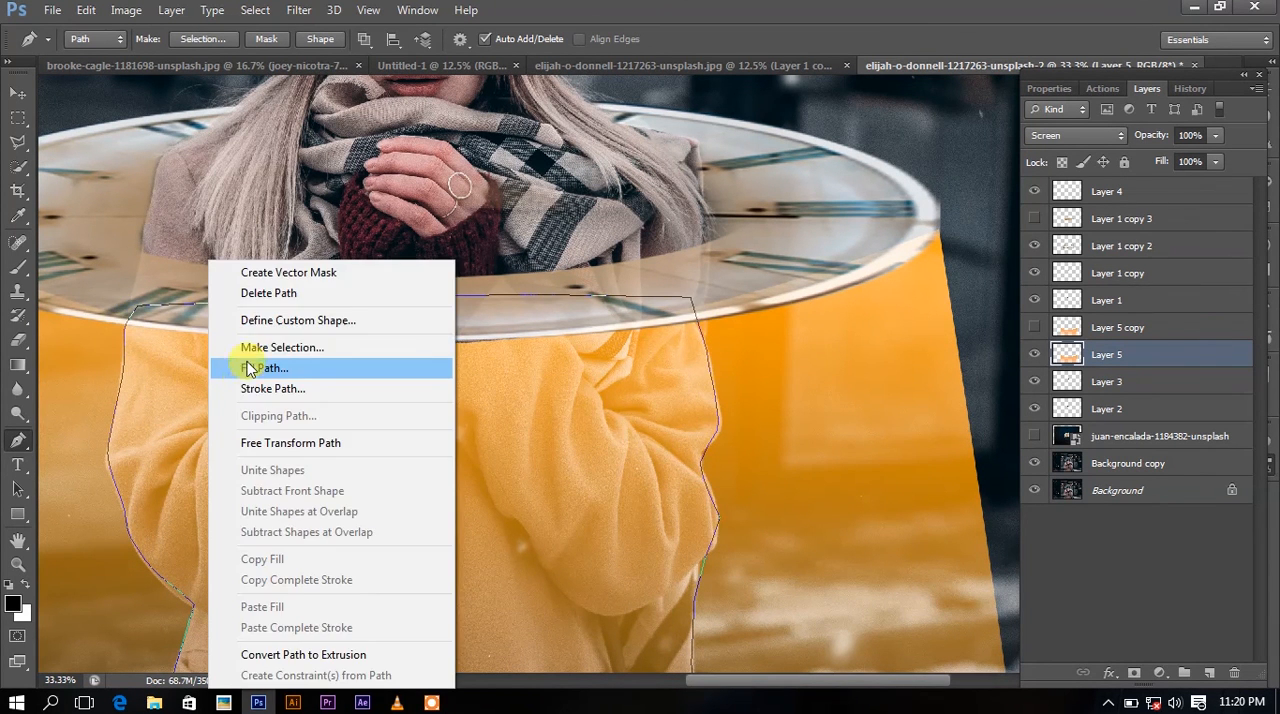
pyautogui.click(252, 348)
pyautogui.click(417, 10)
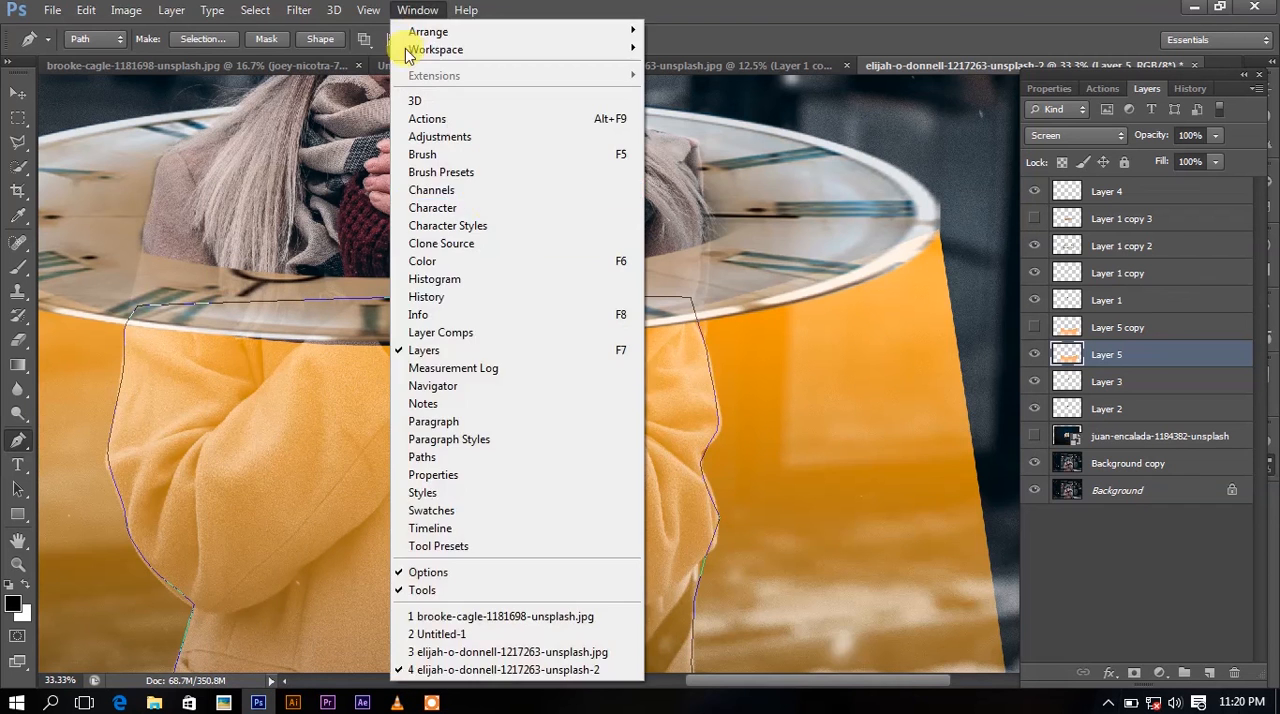
pyautogui.click(452, 458)
pyautogui.click(1104, 519)
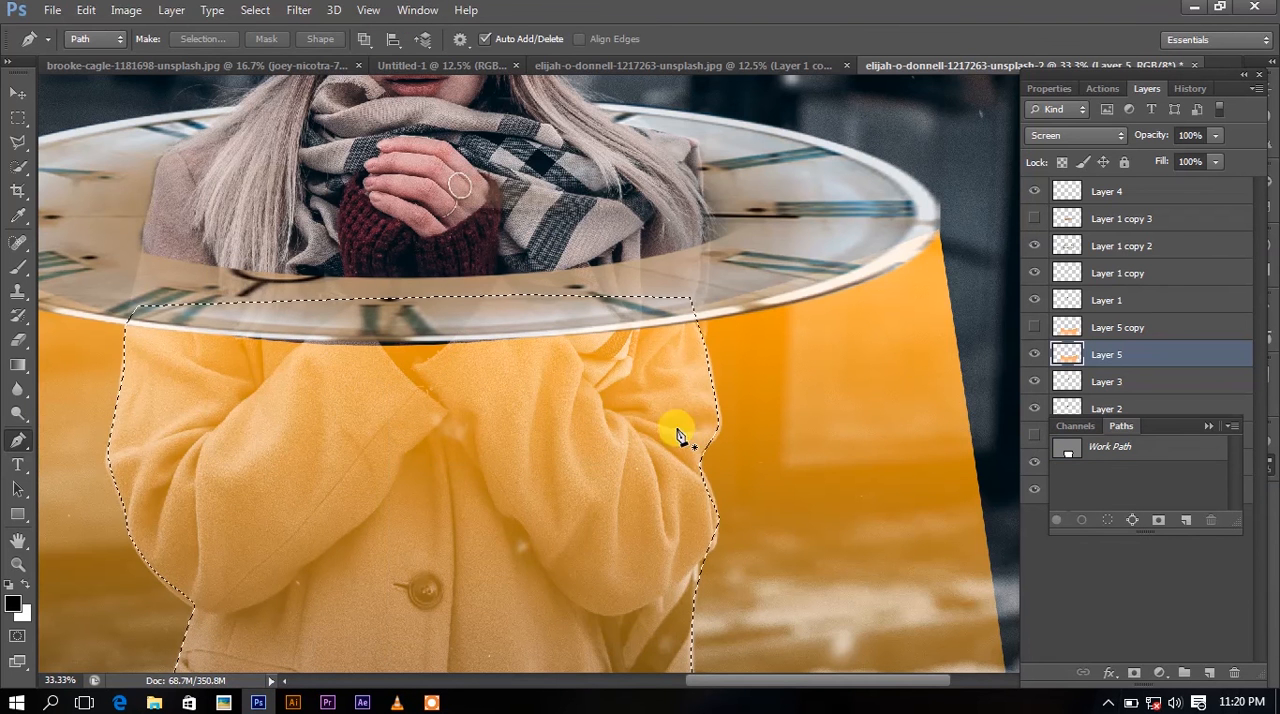
# Delete the orange inside the coat selection from Layer 5 and deselect.
pyautogui.click(17, 117)
pyautogui.hotkey('ctrl', '-')
pyautogui.hotkey('ctrl', '-')
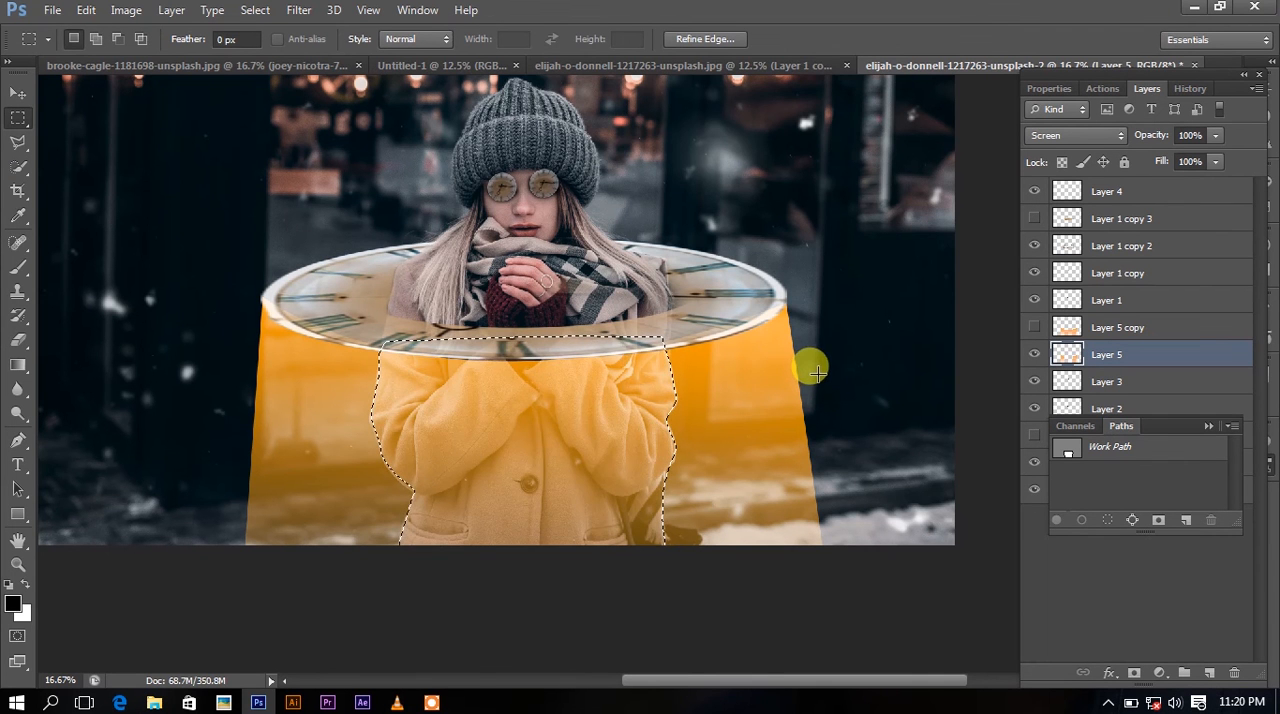
pyautogui.press('Delete')
pyautogui.rightClick(577, 405)
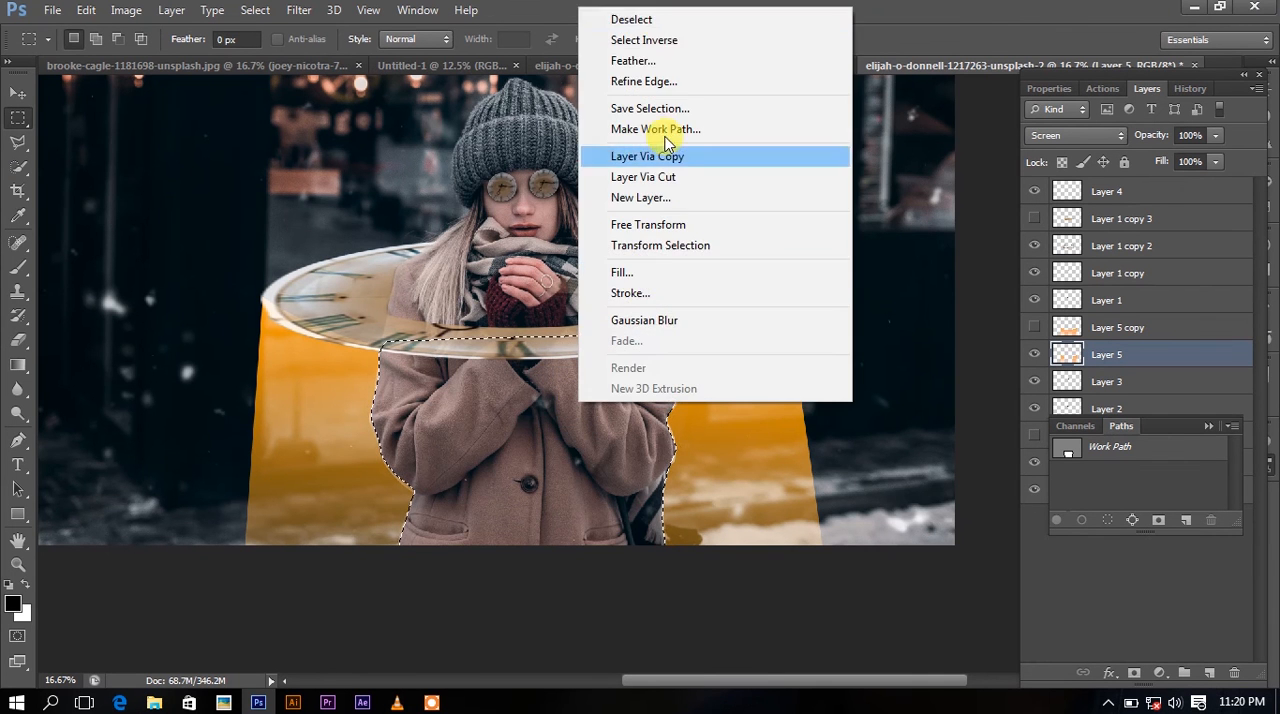
pyautogui.click(660, 20)
# Show Layer 5 copy again and set Layer 5's opacity to 31%.
pyautogui.click(1036, 327)
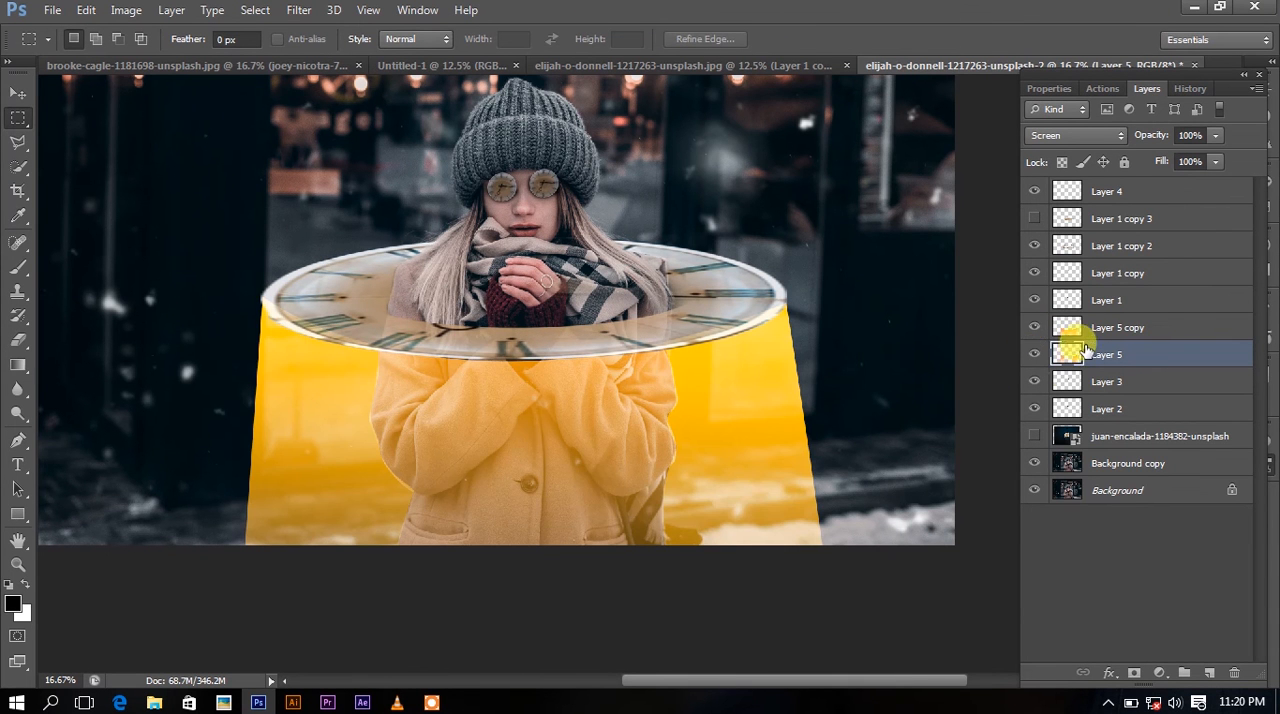
pyautogui.click(1086, 327)
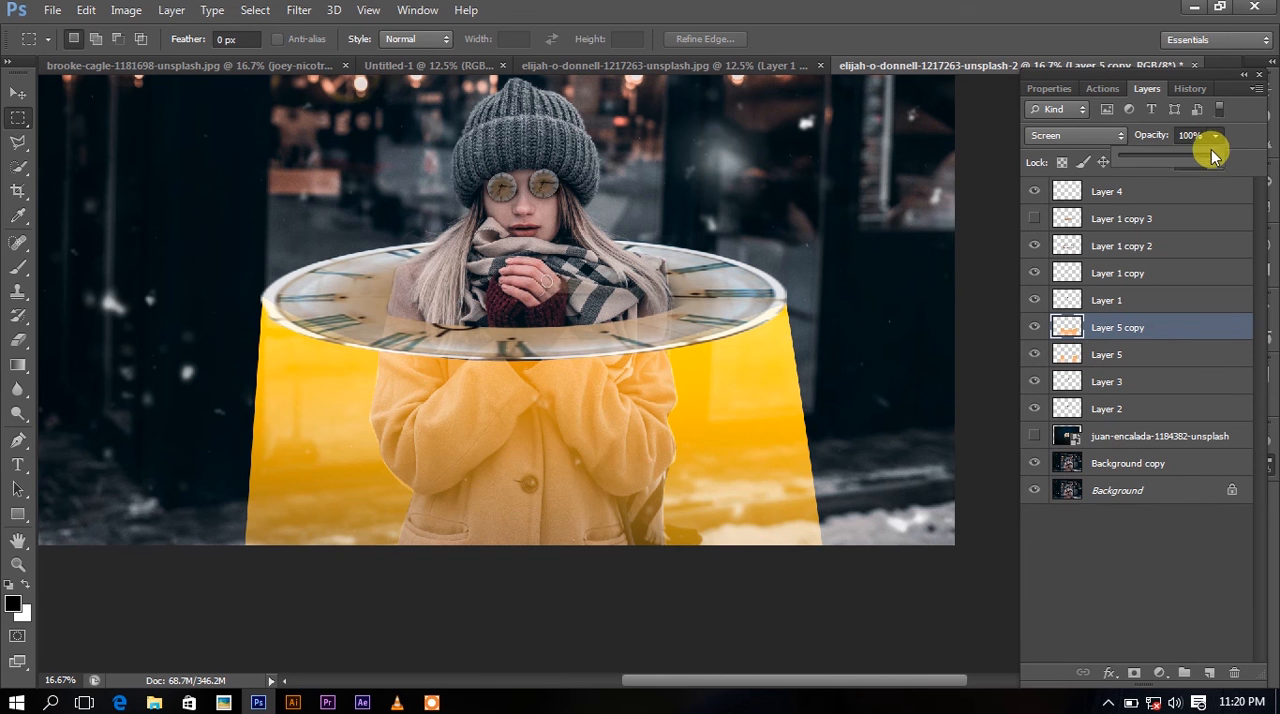
pyautogui.moveTo(1189, 170); pyautogui.dragTo(1150, 183)
pyautogui.click(1157, 349)
pyautogui.click(1215, 136)
pyautogui.click(1197, 159)
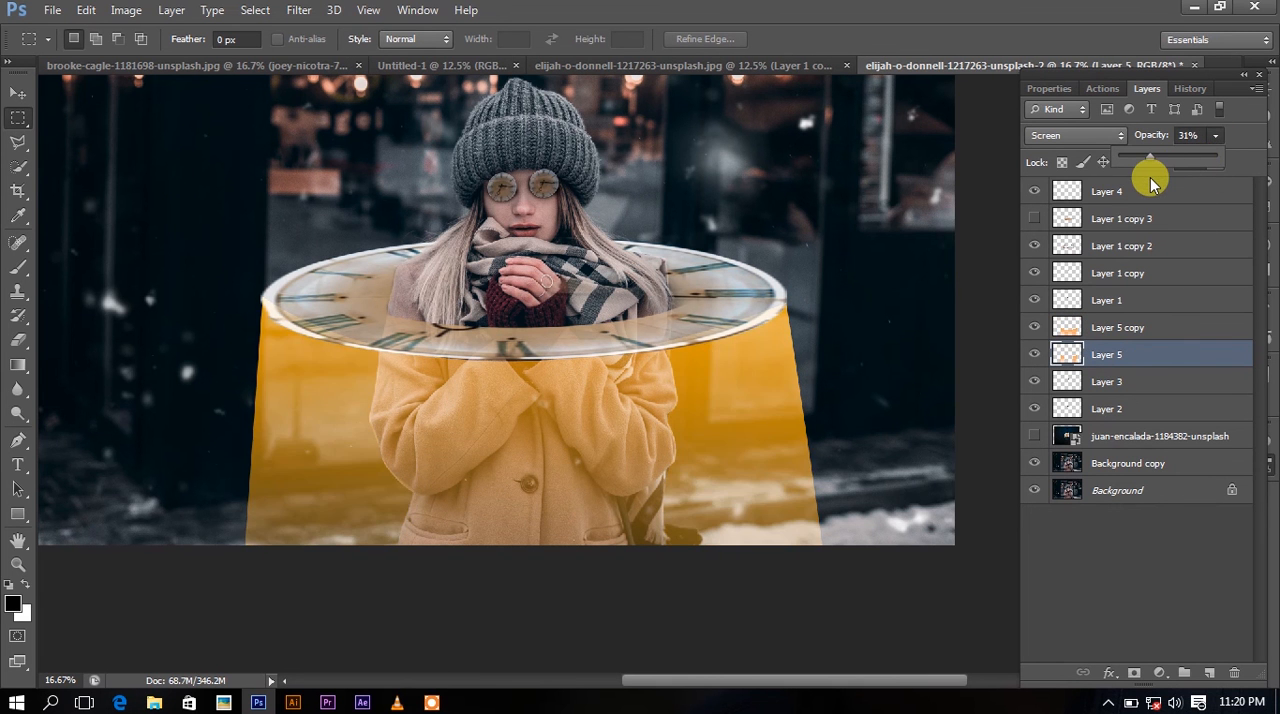
# Raise the opacity of the clock layer Layer 1 copy 2 to 100%.
pyautogui.click(1090, 240)
pyautogui.click(1214, 137)
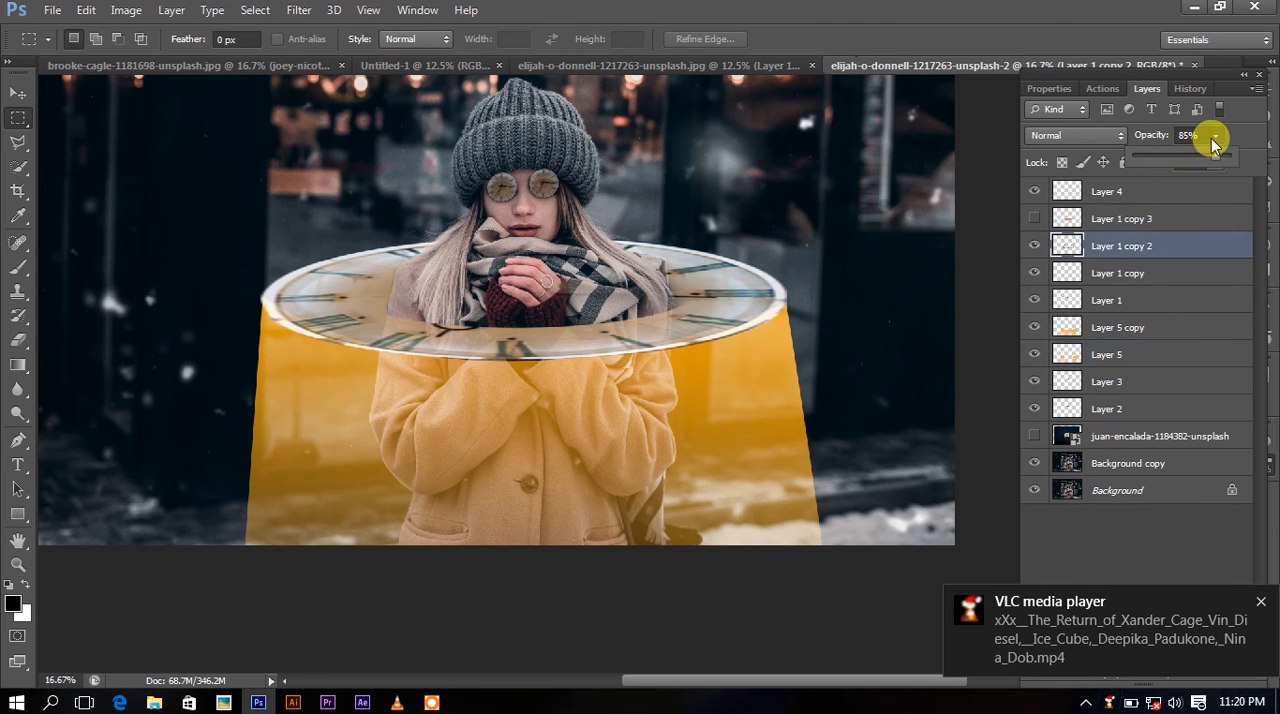
pyautogui.moveTo(1214, 157); pyautogui.dragTo(1241, 157)
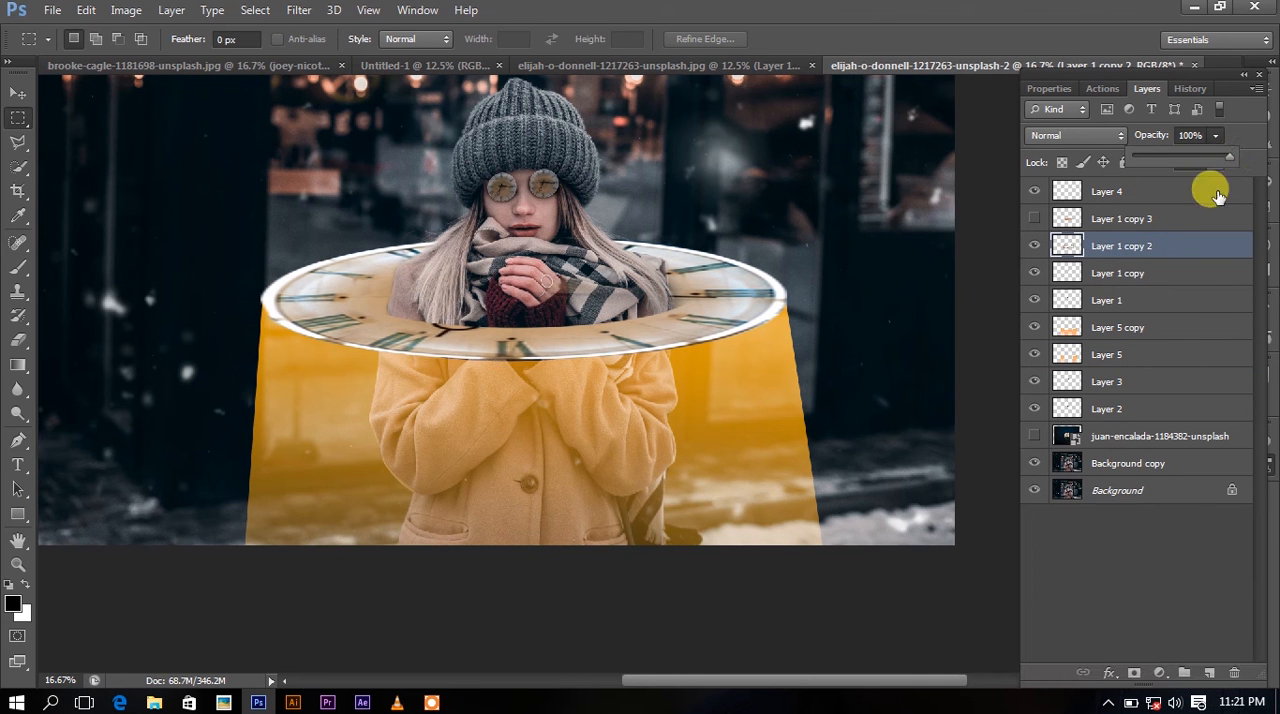
# Create a new layer above Layer 2 and brush a black shadow under the clock's front rim, enlarging the brush to 1000 px.
pyautogui.click(1128, 408)
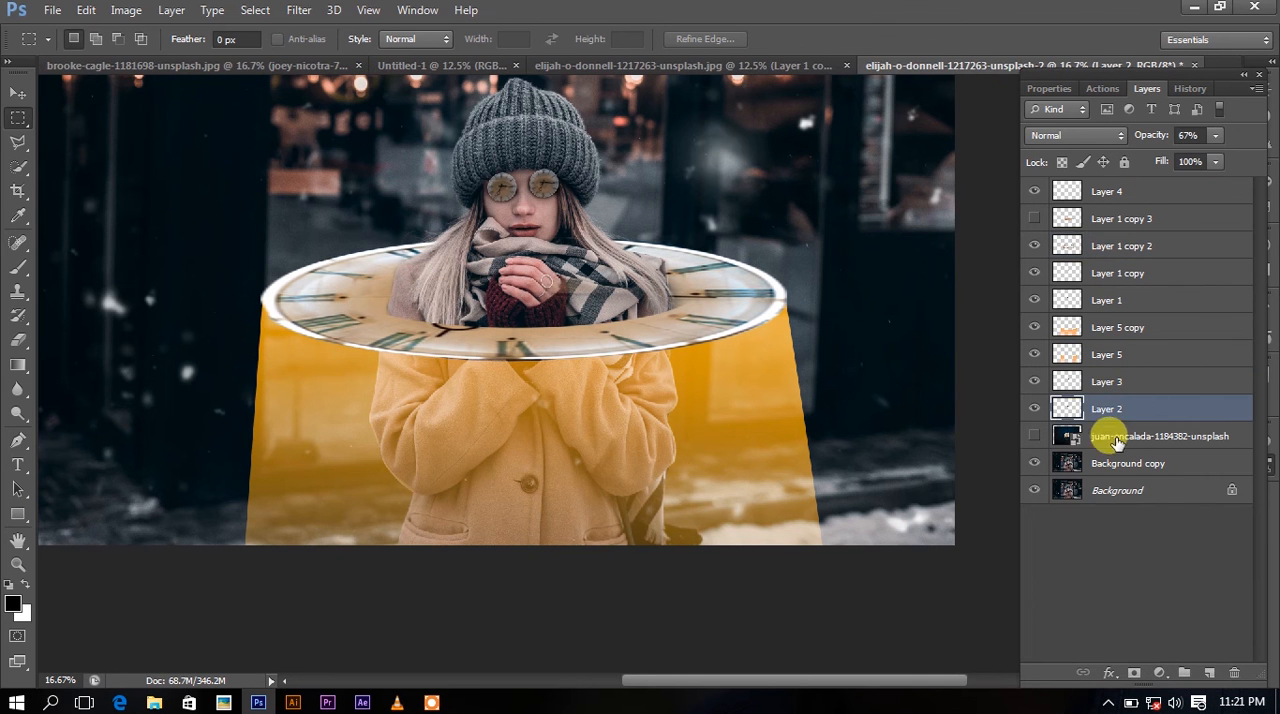
pyautogui.click(1210, 674)
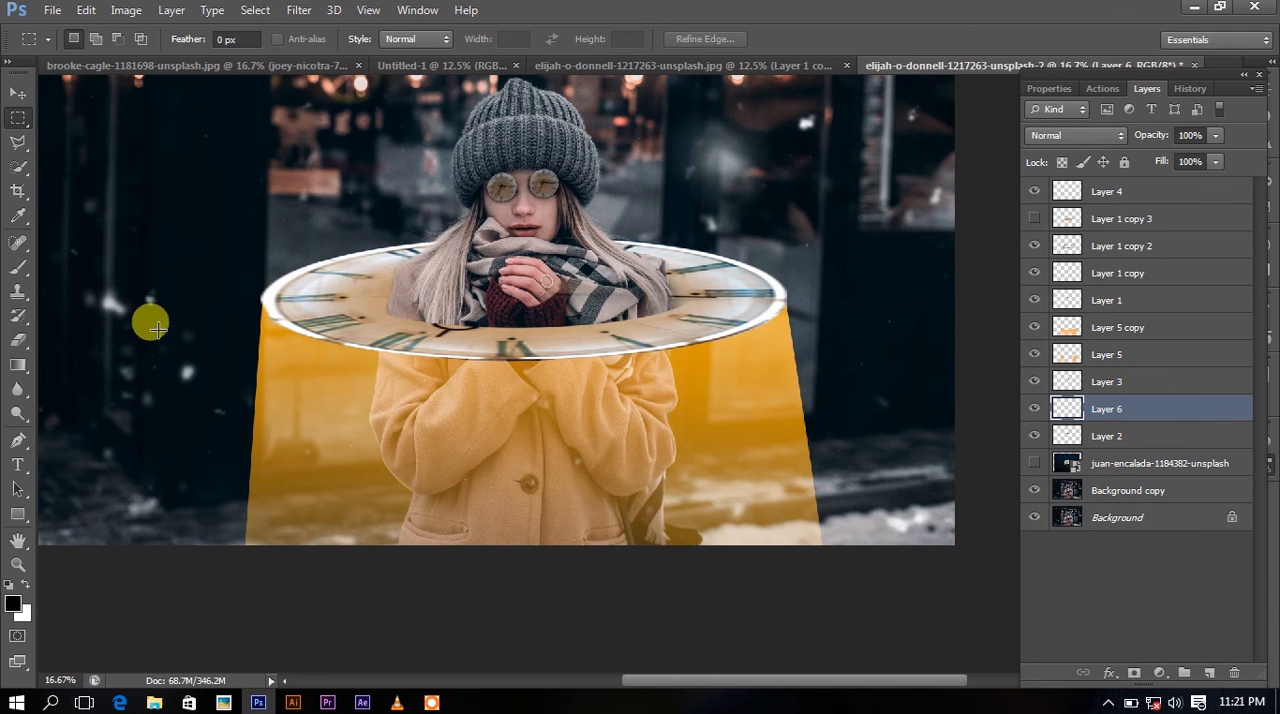
pyautogui.click(18, 268)
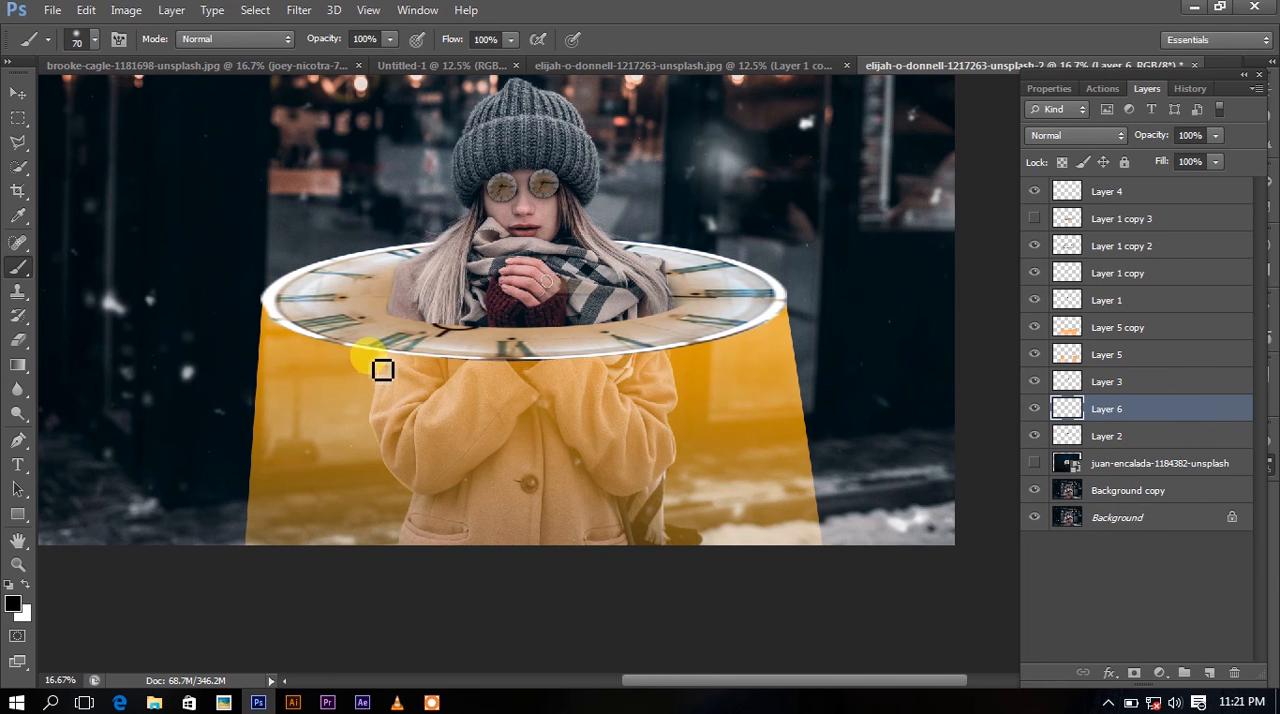
pyautogui.moveTo(390, 346)
pyautogui.mouseDown()
pyautogui.moveTo(565, 347)
pyautogui.moveTo(658, 332)
pyautogui.moveTo(380, 347)
pyautogui.mouseUp()
pyautogui.press(']')
pyautogui.press(']')
pyautogui.press(']')
pyautogui.press(']')
pyautogui.press(']')
pyautogui.press(']')
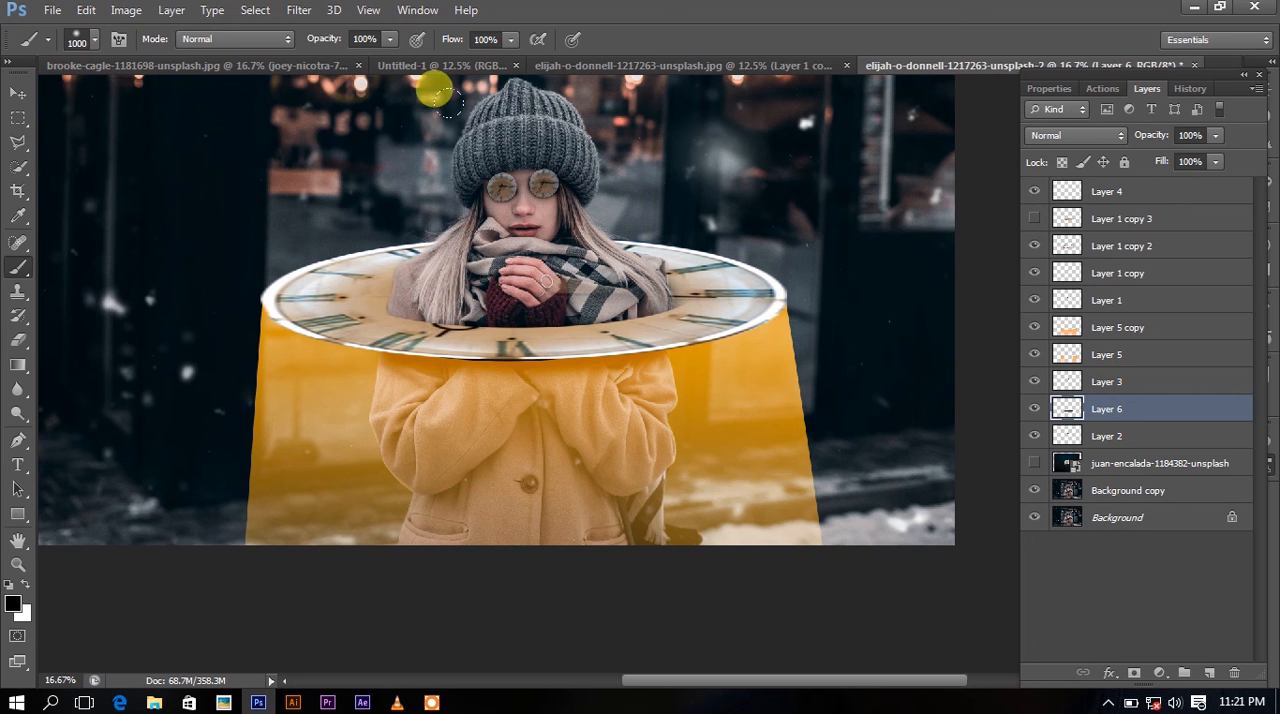
# Paint more shadow beneath the clock's front with the brush flow at 61%, and lower the shadow layer's opacity to 48%.
pyautogui.moveTo(482, 69); pyautogui.dragTo(474, 69)
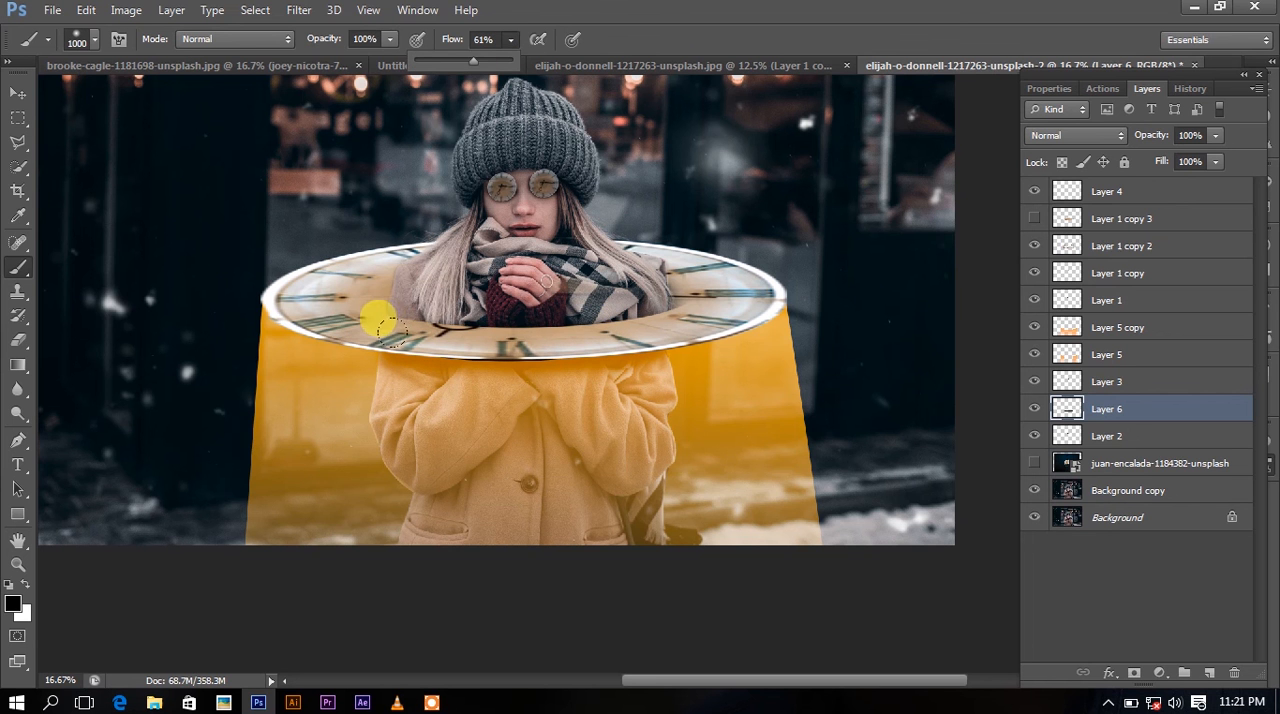
pyautogui.moveTo(377, 316)
pyautogui.mouseDown()
pyautogui.moveTo(441, 301)
pyautogui.moveTo(602, 307)
pyautogui.moveTo(580, 308)
pyautogui.mouseUp()
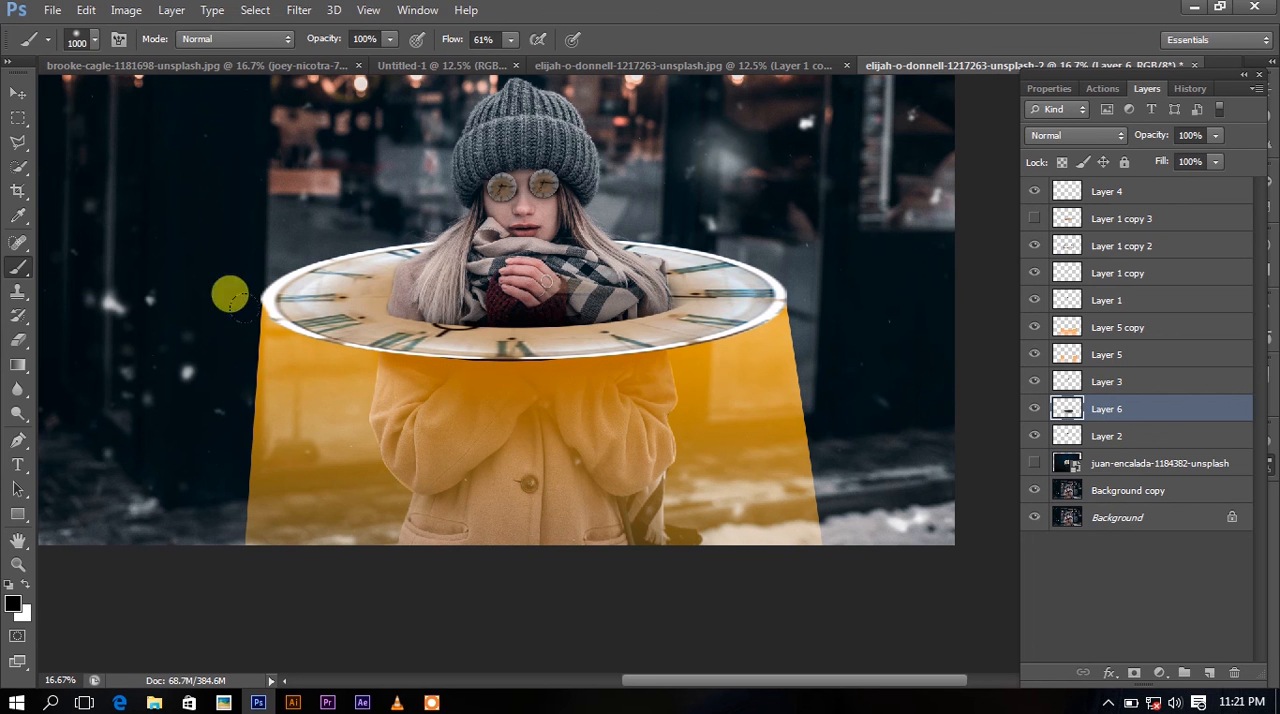
pyautogui.click(371, 317)
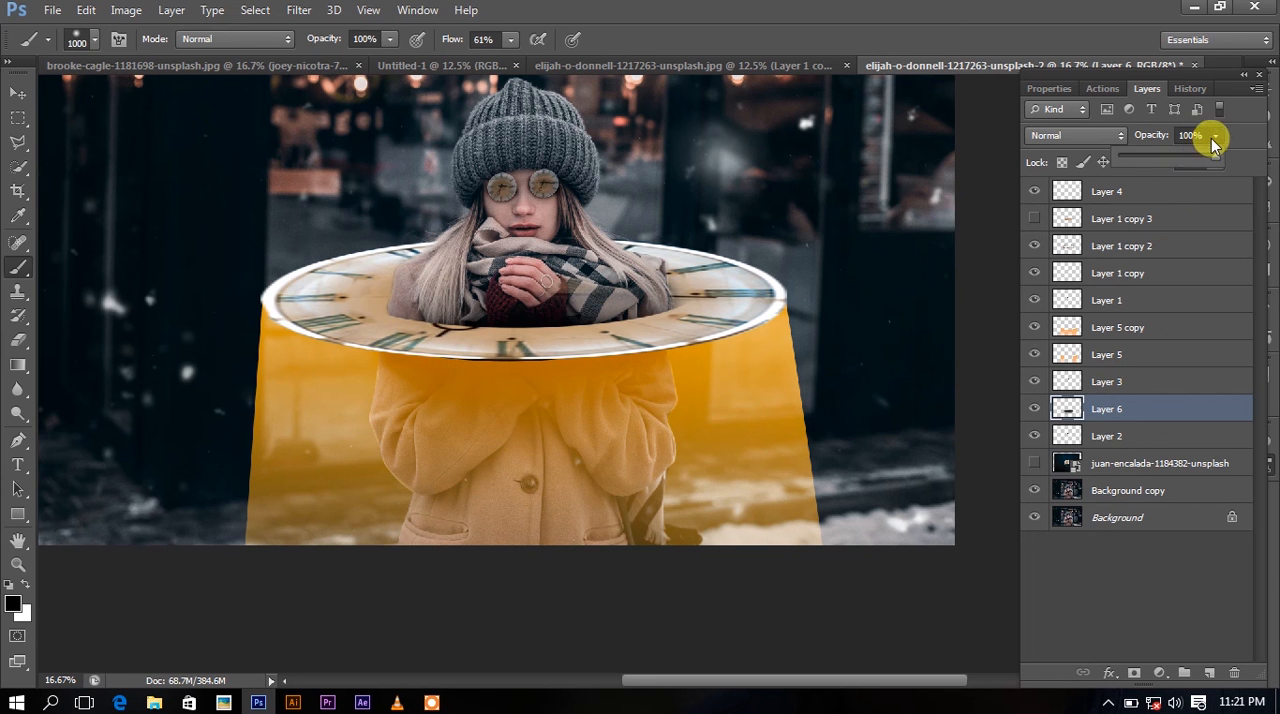
pyautogui.moveTo(1189, 162); pyautogui.dragTo(1166, 163)
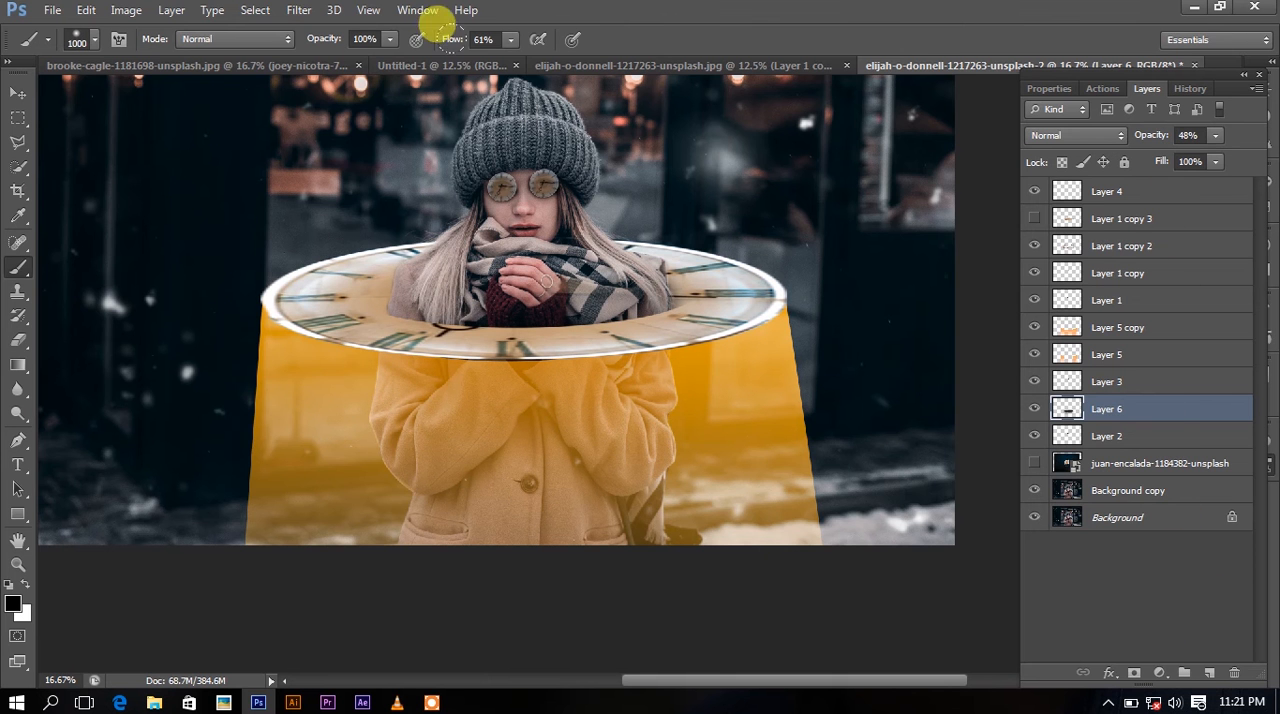
# Touch up the shadow under the front rim with the brush flow at 90% and the size reduced to 250 px.
pyautogui.click(511, 42)
pyautogui.click(540, 64)
pyautogui.click(317, 362)
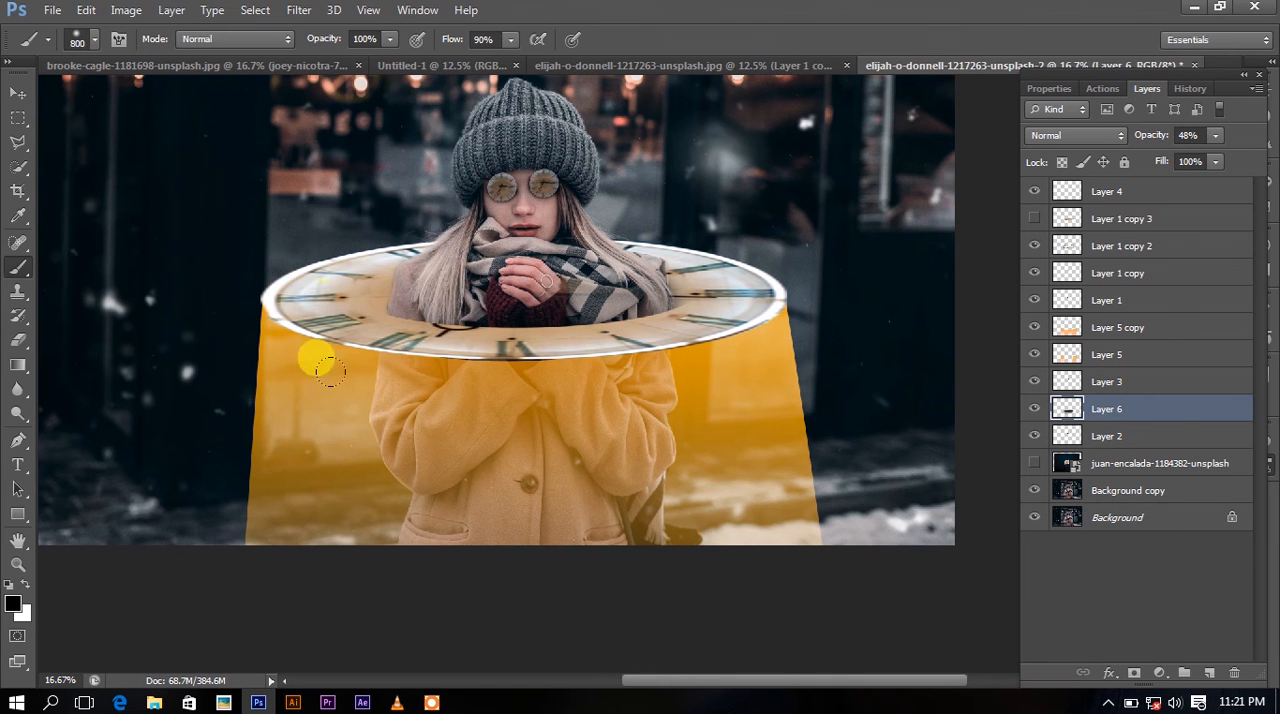
pyautogui.press('[')
pyautogui.press('[')
pyautogui.press('[')
pyautogui.press('[')
pyautogui.press('[')
pyautogui.press('[')
pyautogui.press('[')
pyautogui.press('[')
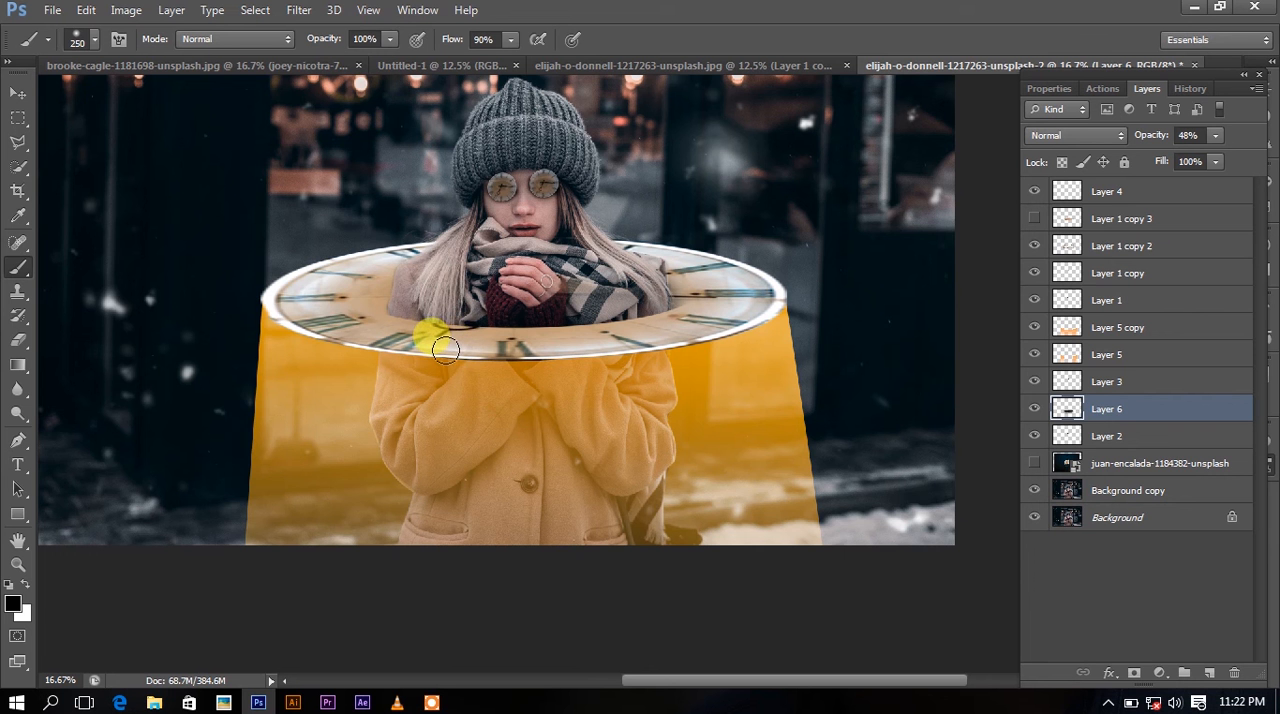
# Start a gradient fill layer on Layer 4 with the Color to Transparent preset and make its start stop dark blue.
pyautogui.hotkey('ctrl', '-')
pyautogui.hotkey('ctrl', '-')
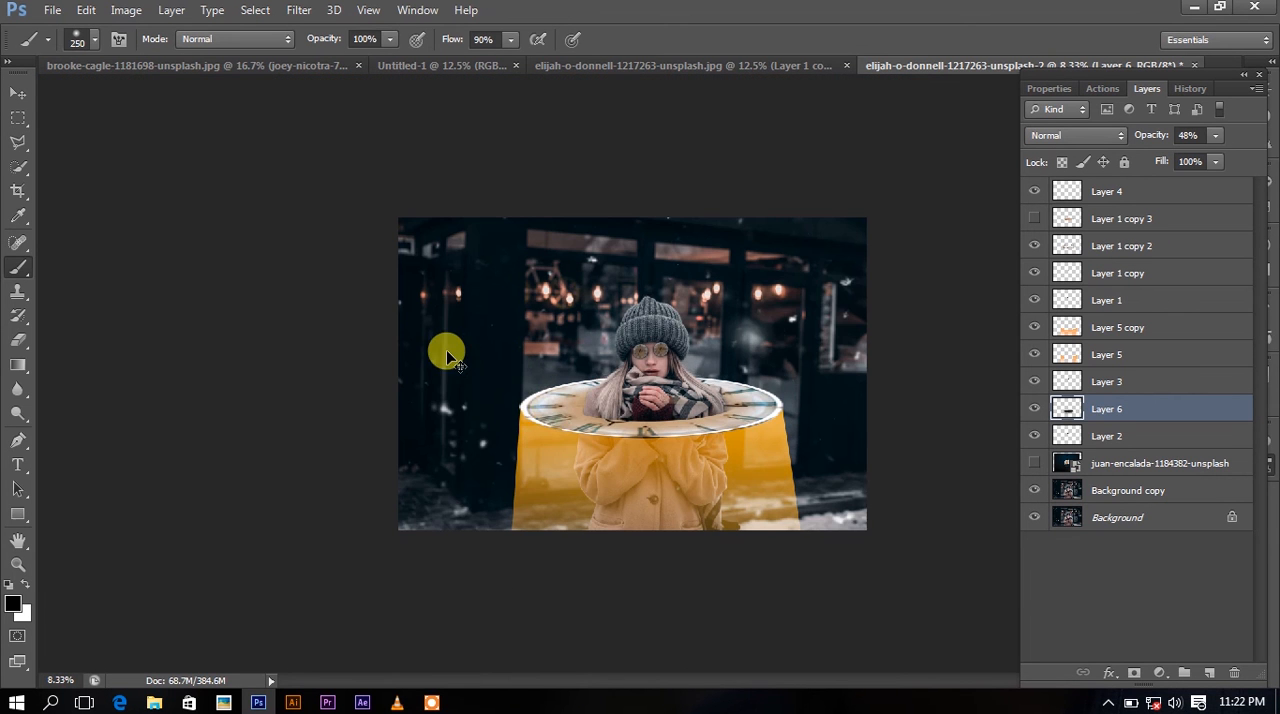
pyautogui.hotkey('ctrl', '+')
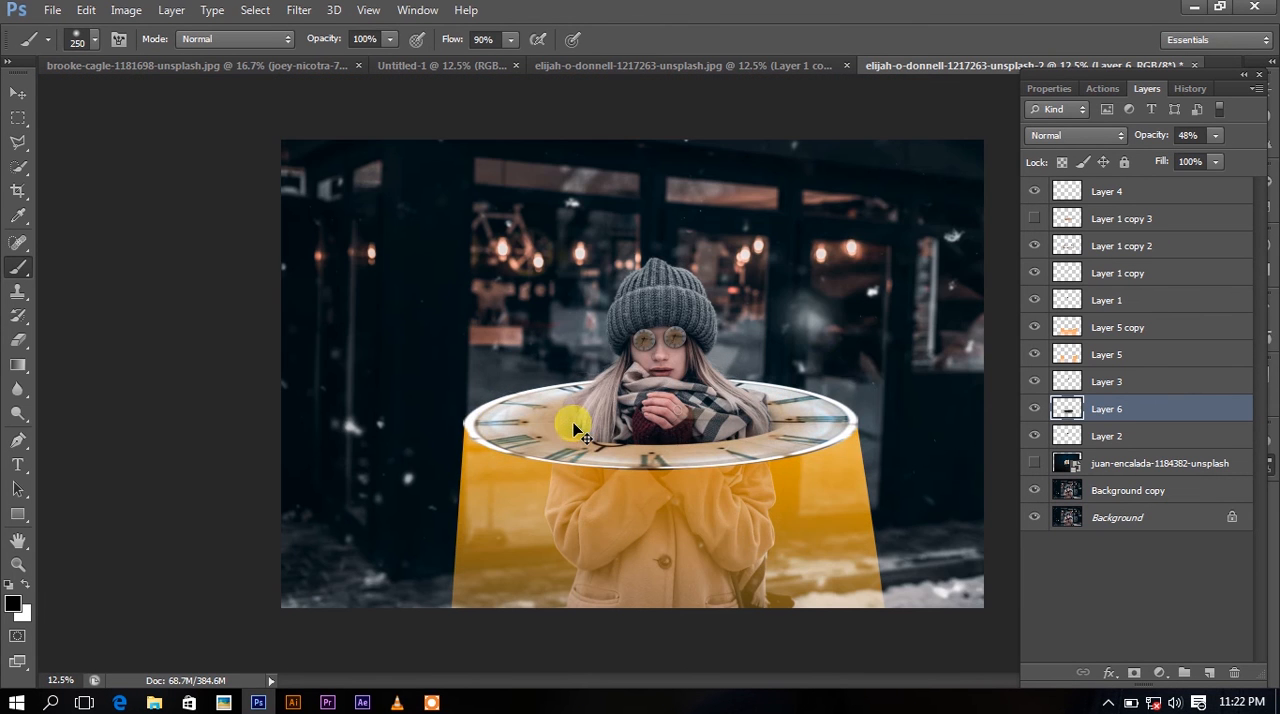
pyautogui.click(1170, 195)
pyautogui.click(1159, 673)
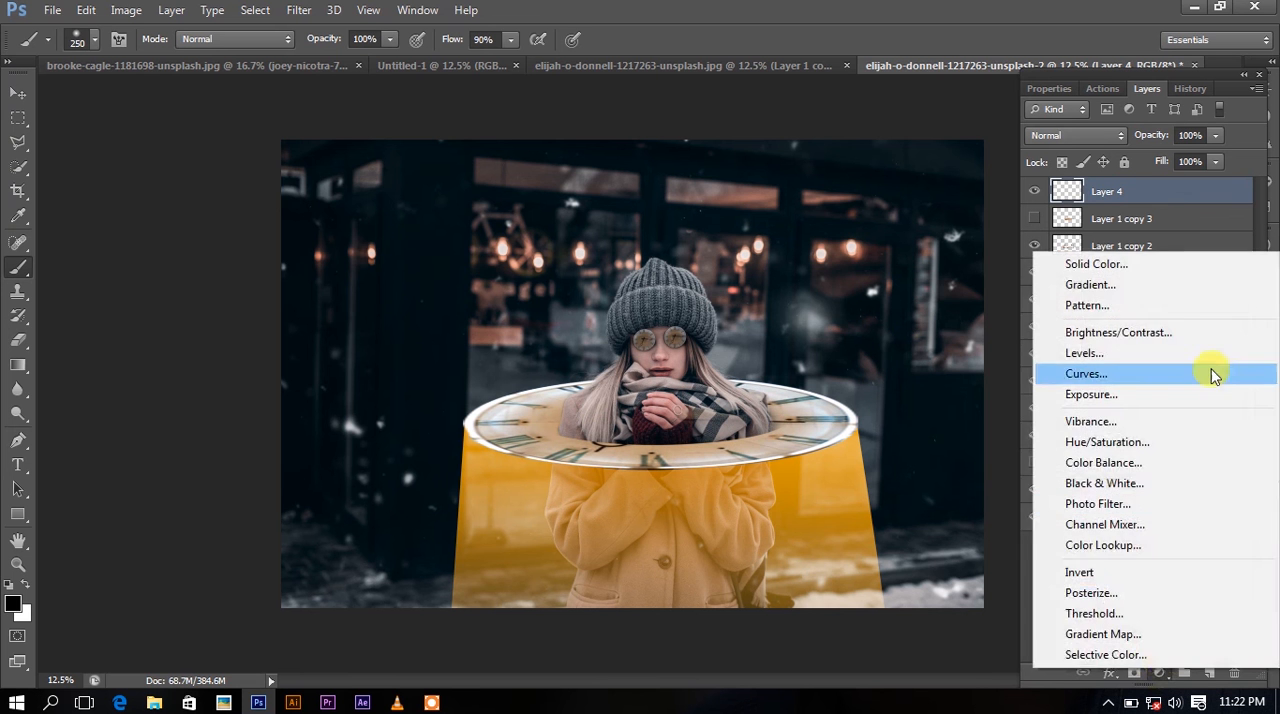
pyautogui.click(1088, 285)
pyautogui.click(1085, 190)
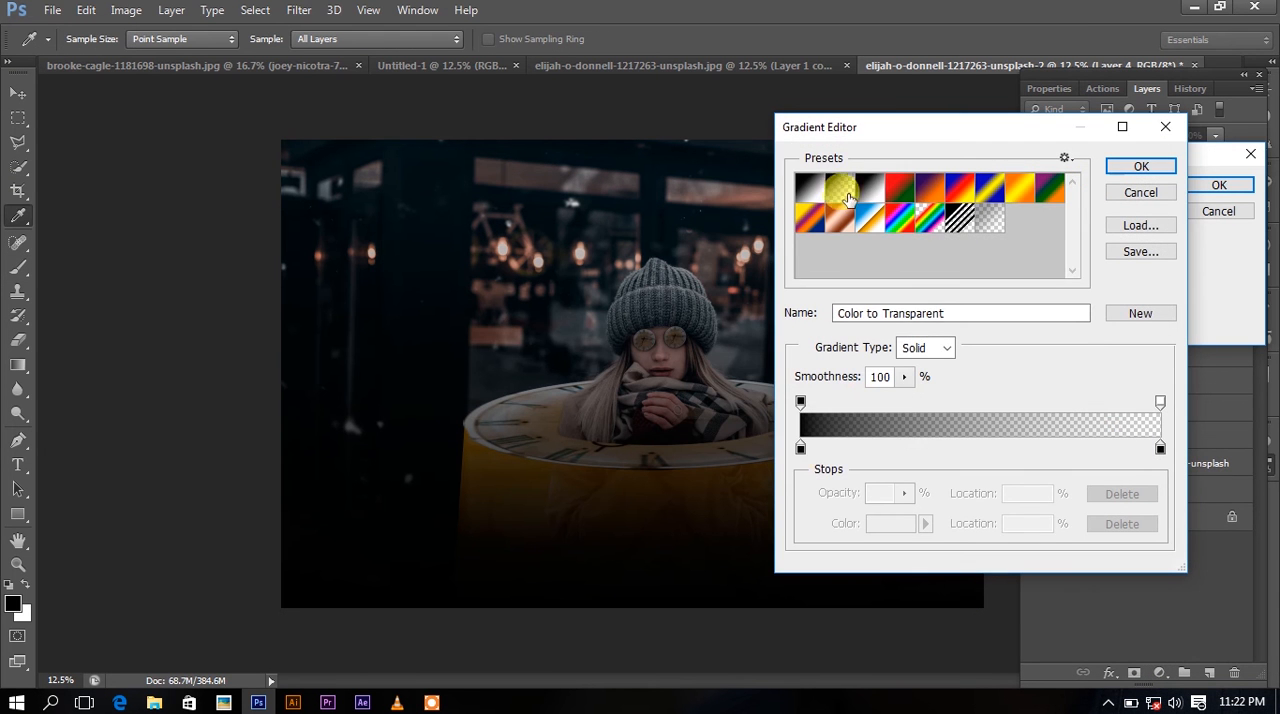
pyautogui.doubleClick(800, 449)
pyautogui.click(943, 285)
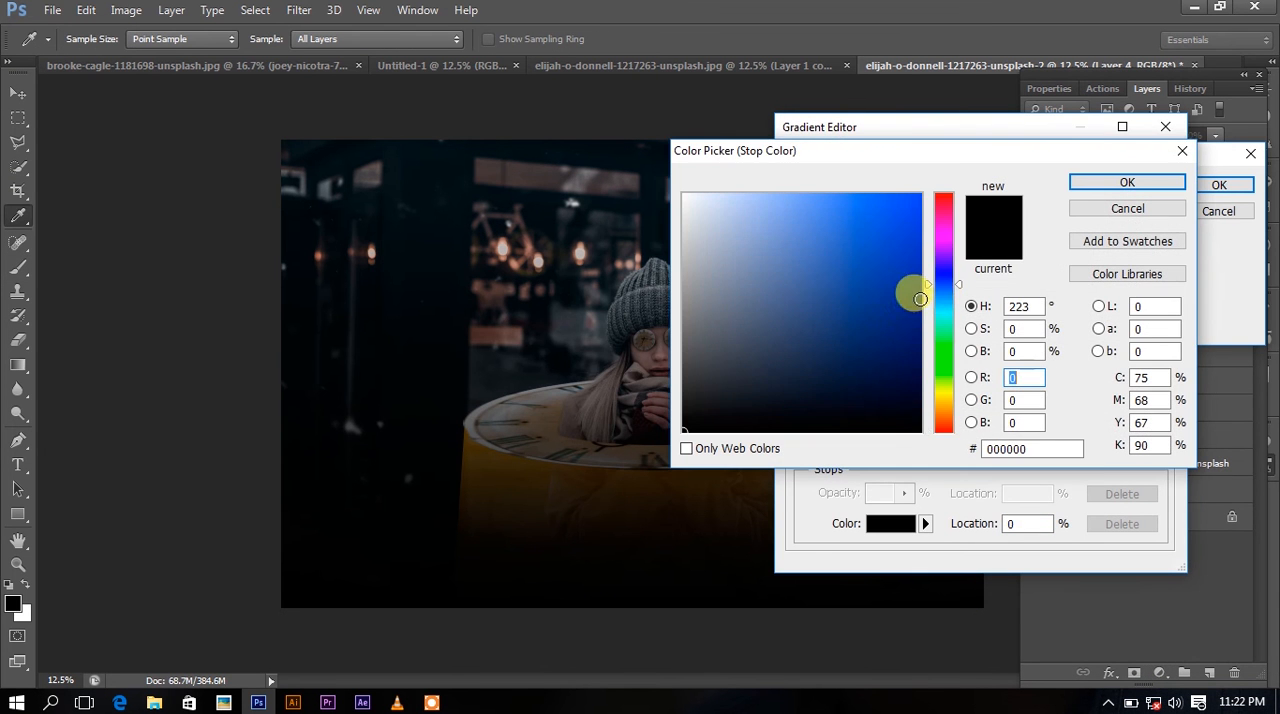
pyautogui.click(919, 298)
pyautogui.click(1127, 182)
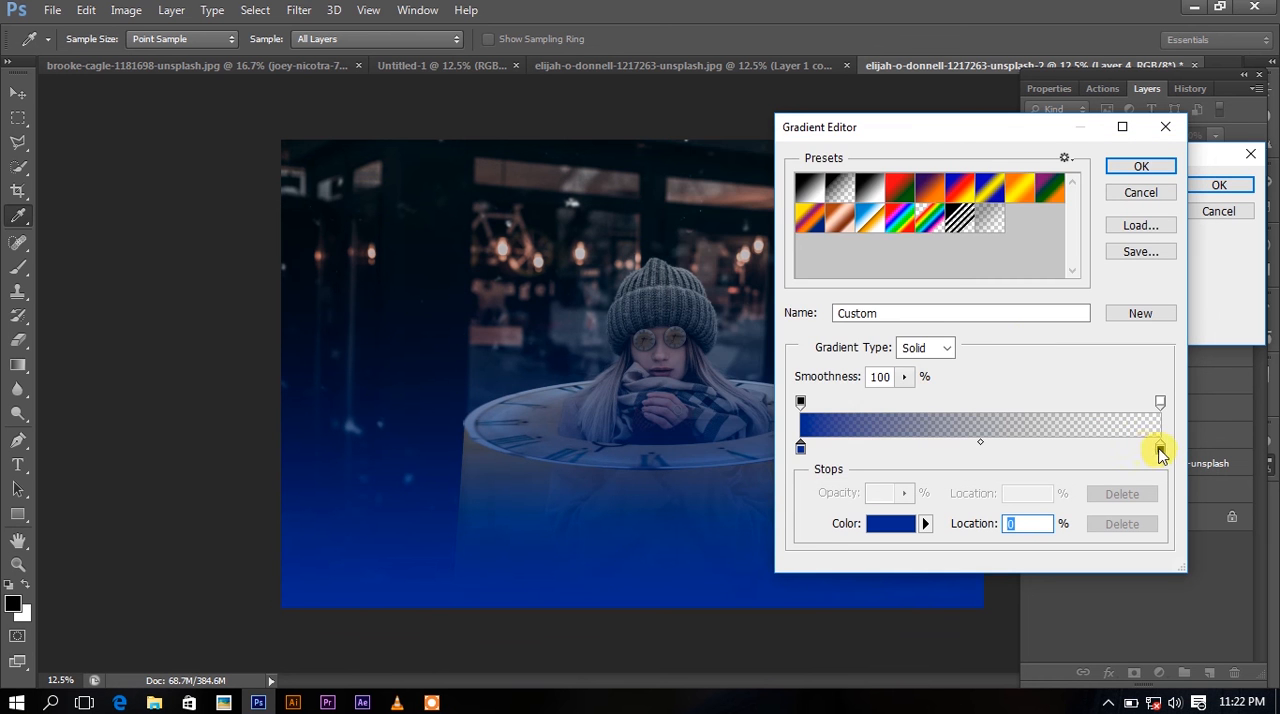
# Set the transparent end stop of the gradient to a strong red and accept the edited gradient.
pyautogui.doubleClick(1160, 455)
pyautogui.moveTo(909, 346); pyautogui.dragTo(923, 262)
pyautogui.click(1105, 182)
pyautogui.click(1135, 166)
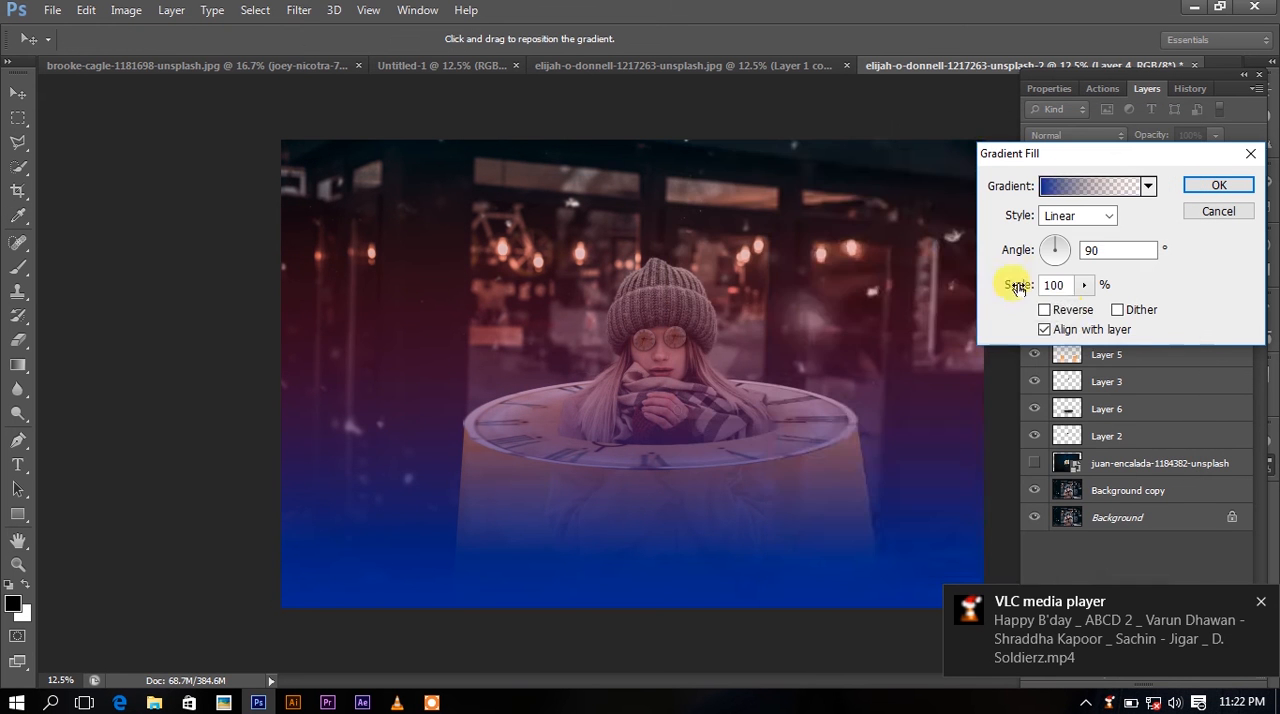
# Reverse the gradient, change its style to Radial, enlarge its scale and apply the fill.
pyautogui.click(1066, 310)
pyautogui.click(1078, 218)
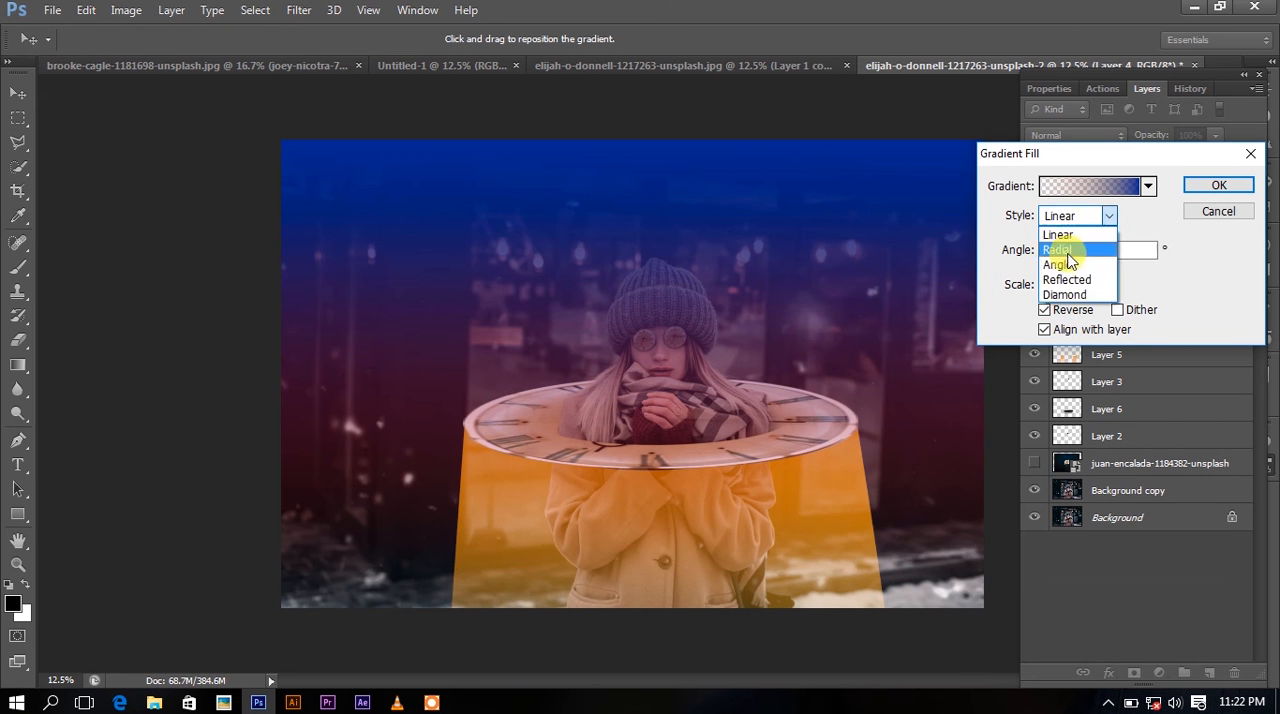
pyautogui.click(1068, 250)
pyautogui.click(1084, 285)
pyautogui.moveTo(1078, 306)
pyautogui.mouseDown()
pyautogui.moveTo(1107, 303)
pyautogui.moveTo(1100, 316)
pyautogui.mouseUp()
pyautogui.press('Return')
pyautogui.press('b')
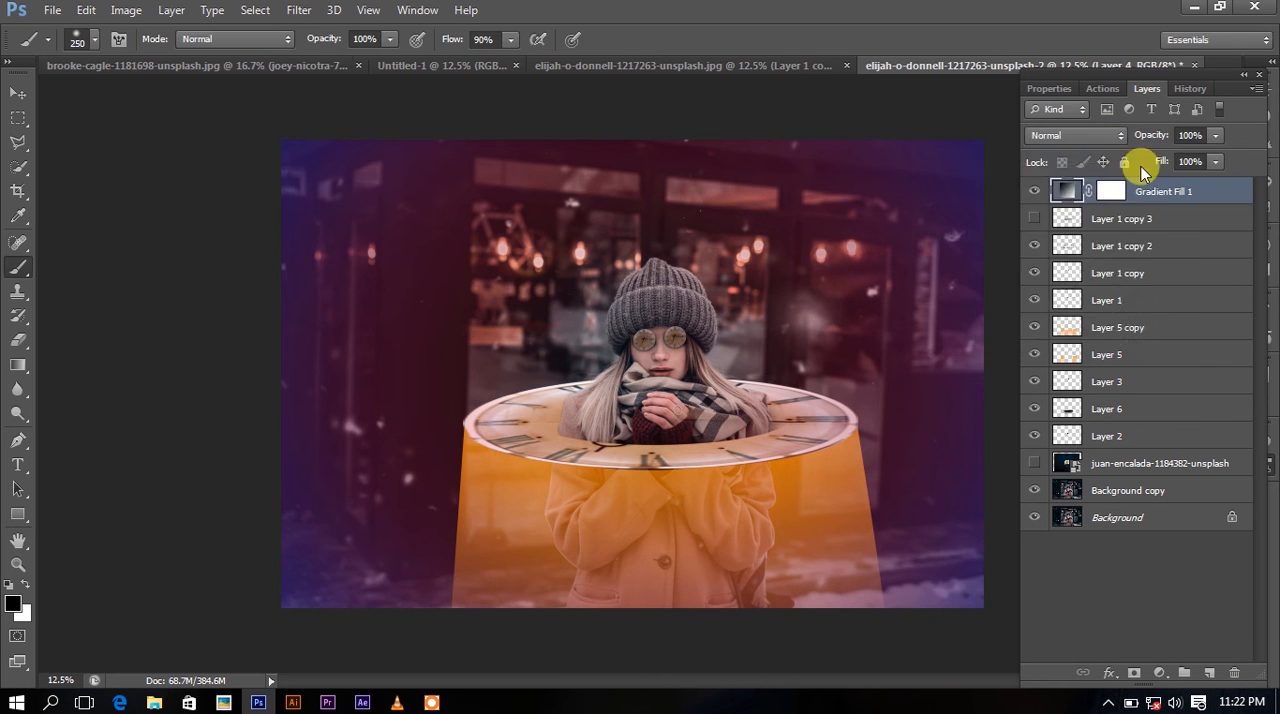
# Try the Screen blend mode on the gradient fill layer and settle on Multiply.
pyautogui.click(1075, 135)
pyautogui.click(1065, 318)
pyautogui.click(1075, 135)
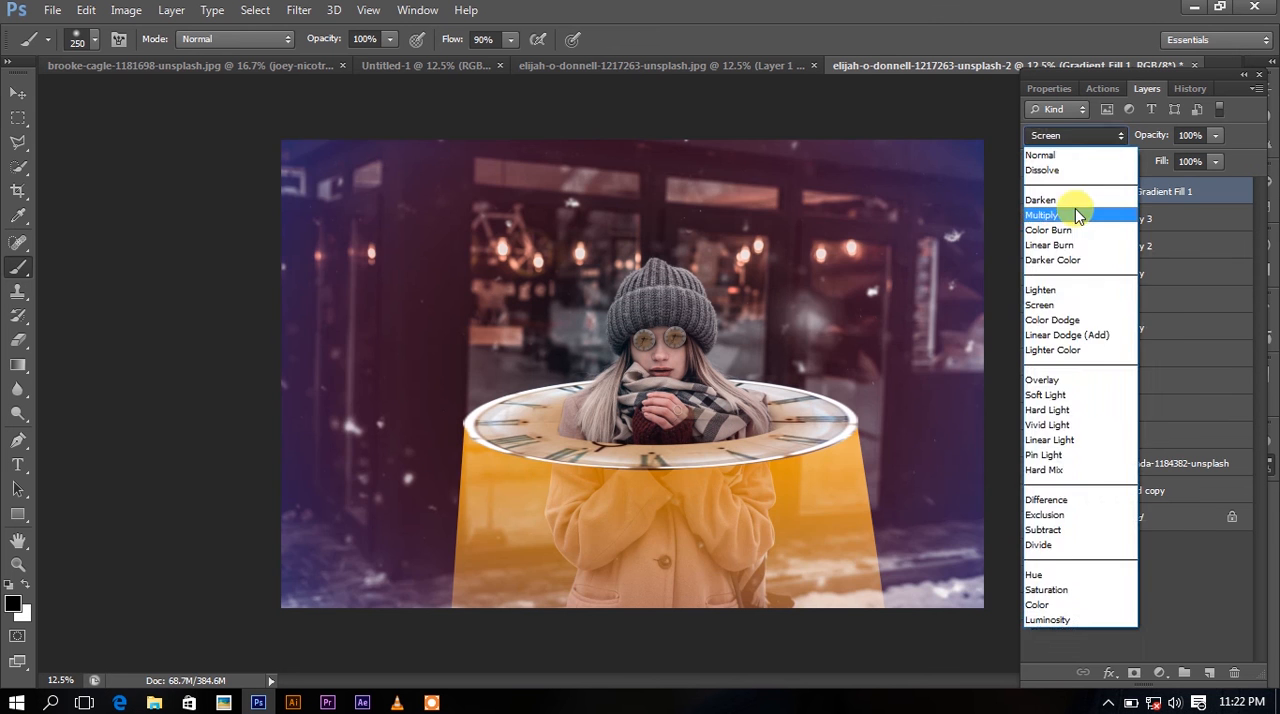
pyautogui.click(1075, 208)
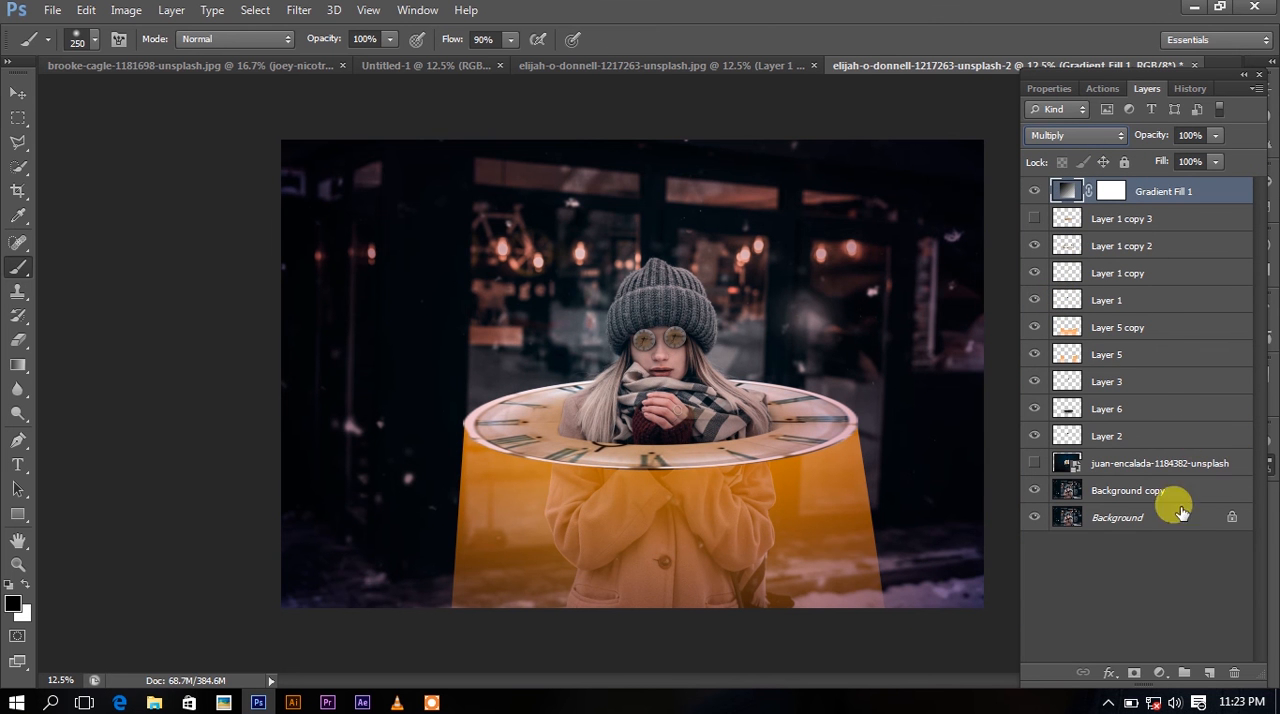
# Start a second gradient fill layer on top and make its start stop dark blue.
pyautogui.click(1157, 674)
pyautogui.click(1090, 292)
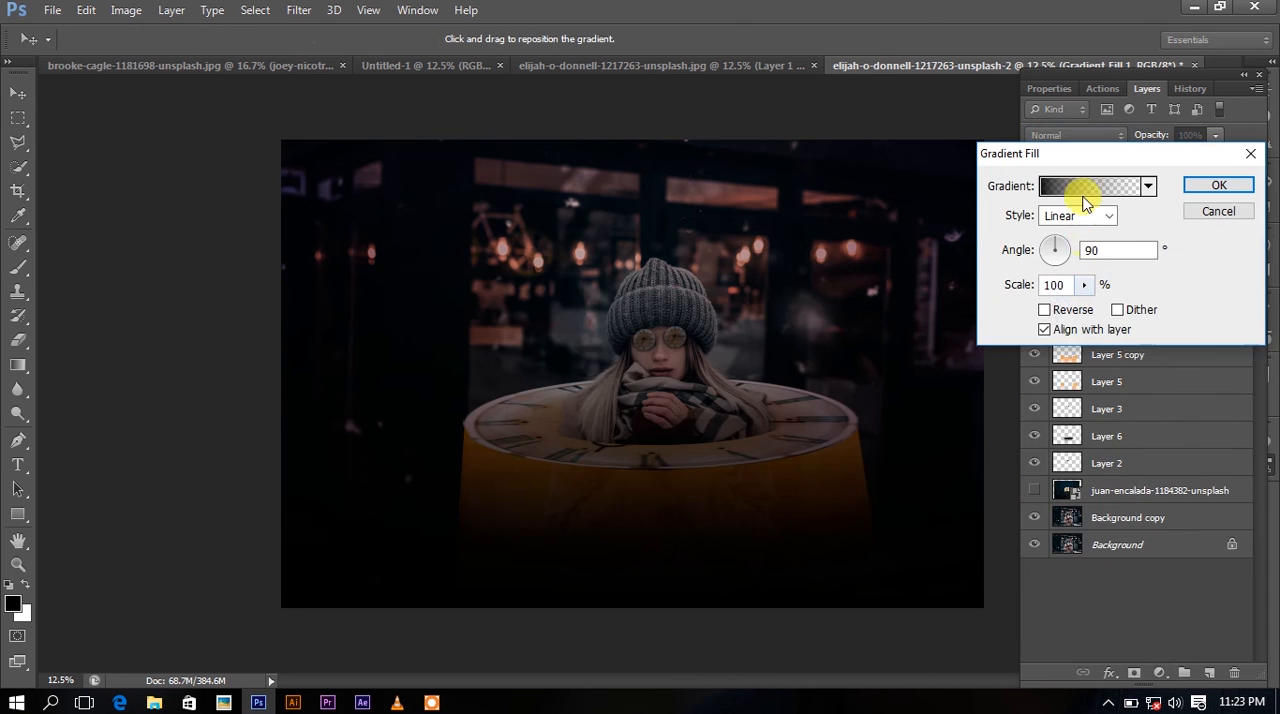
pyautogui.click(1070, 192)
pyautogui.doubleClick(801, 450)
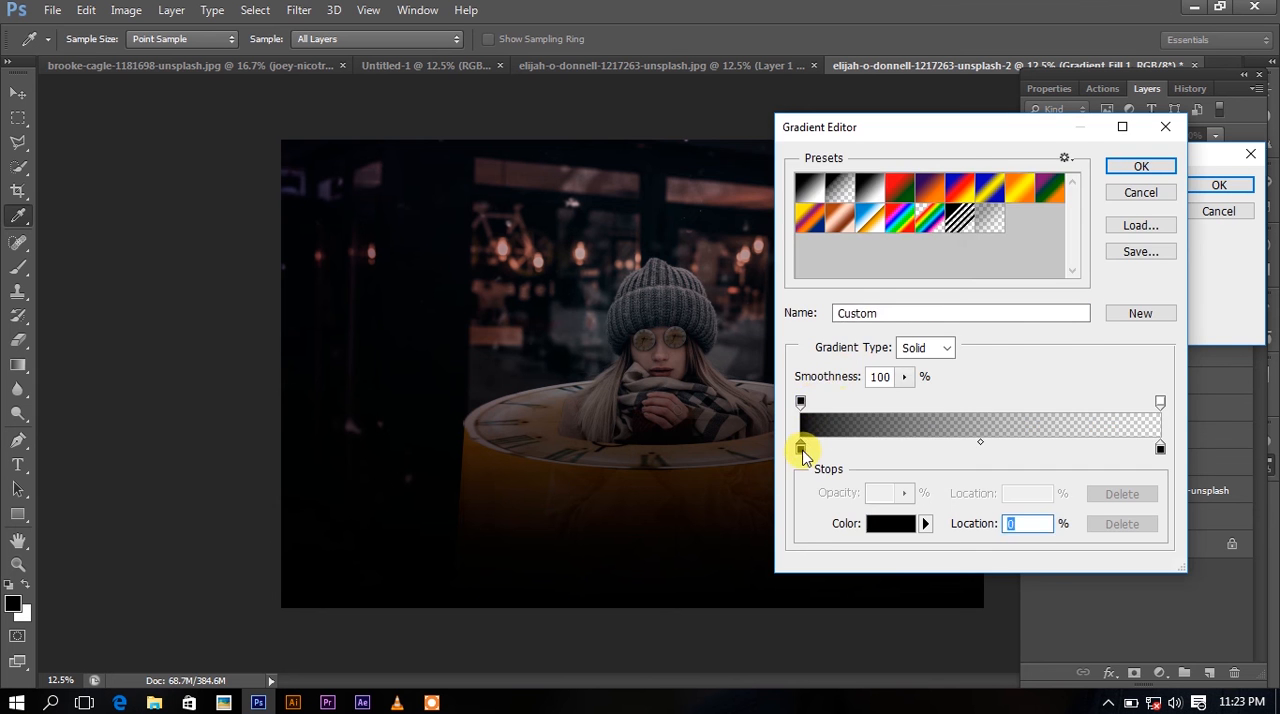
pyautogui.click(944, 287)
pyautogui.click(916, 312)
pyautogui.click(1127, 182)
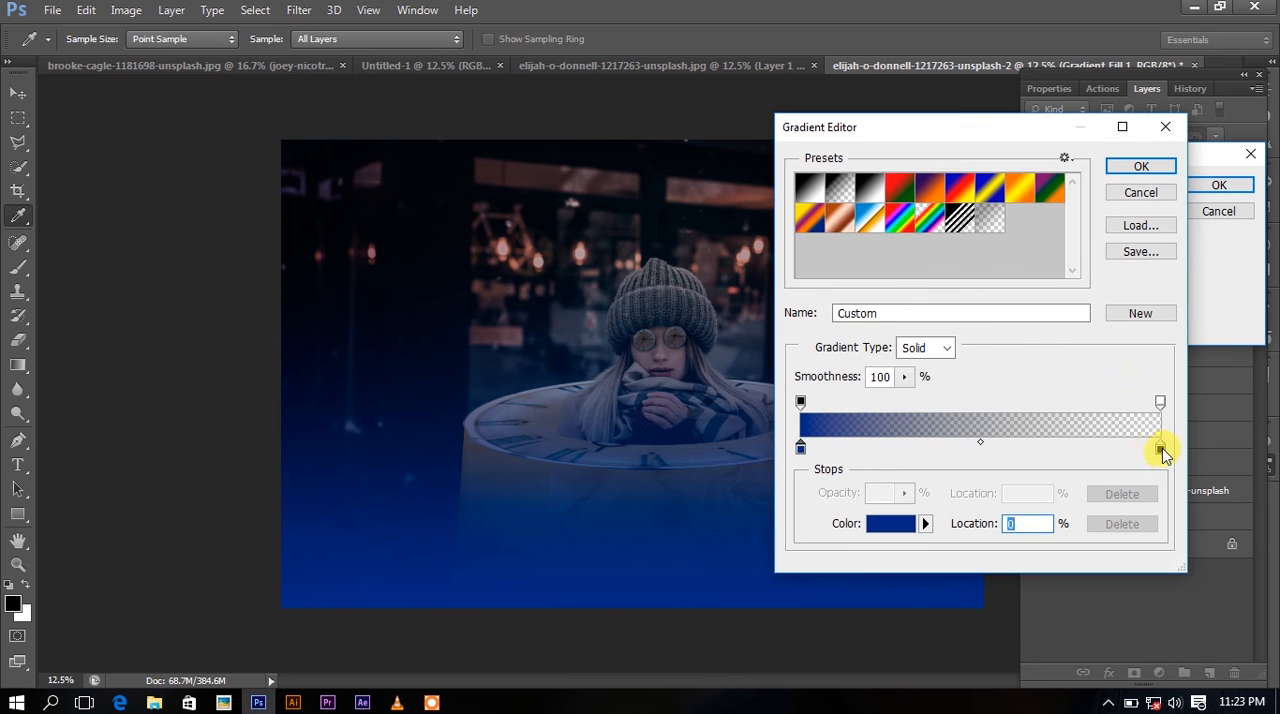
# Set the second gradient's transparent end stop to blue #0956a4 and accept the edited gradient.
pyautogui.doubleClick(1160, 445)
pyautogui.click(937, 292)
pyautogui.click(909, 266)
pyautogui.click(1127, 182)
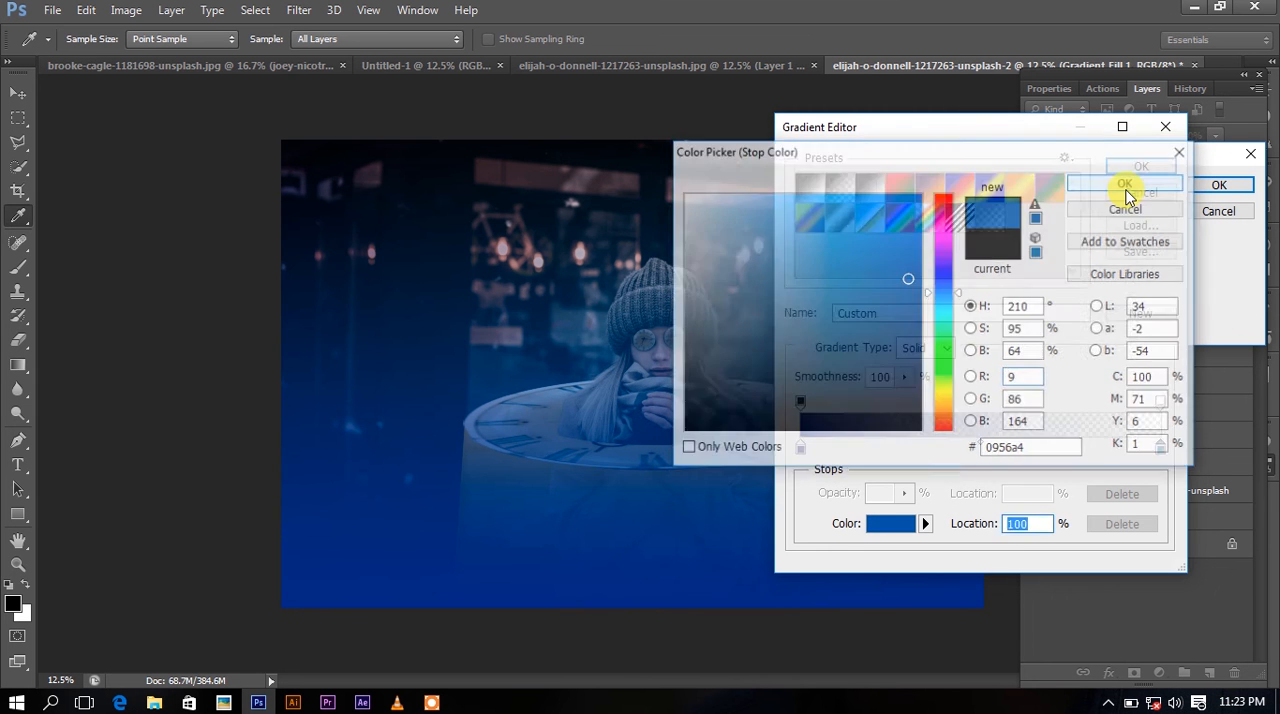
pyautogui.click(1127, 182)
# Make the second gradient Radial and reversed with a scale of 110%, and apply the fill.
pyautogui.click(1075, 216)
pyautogui.click(1072, 249)
pyautogui.click(1060, 309)
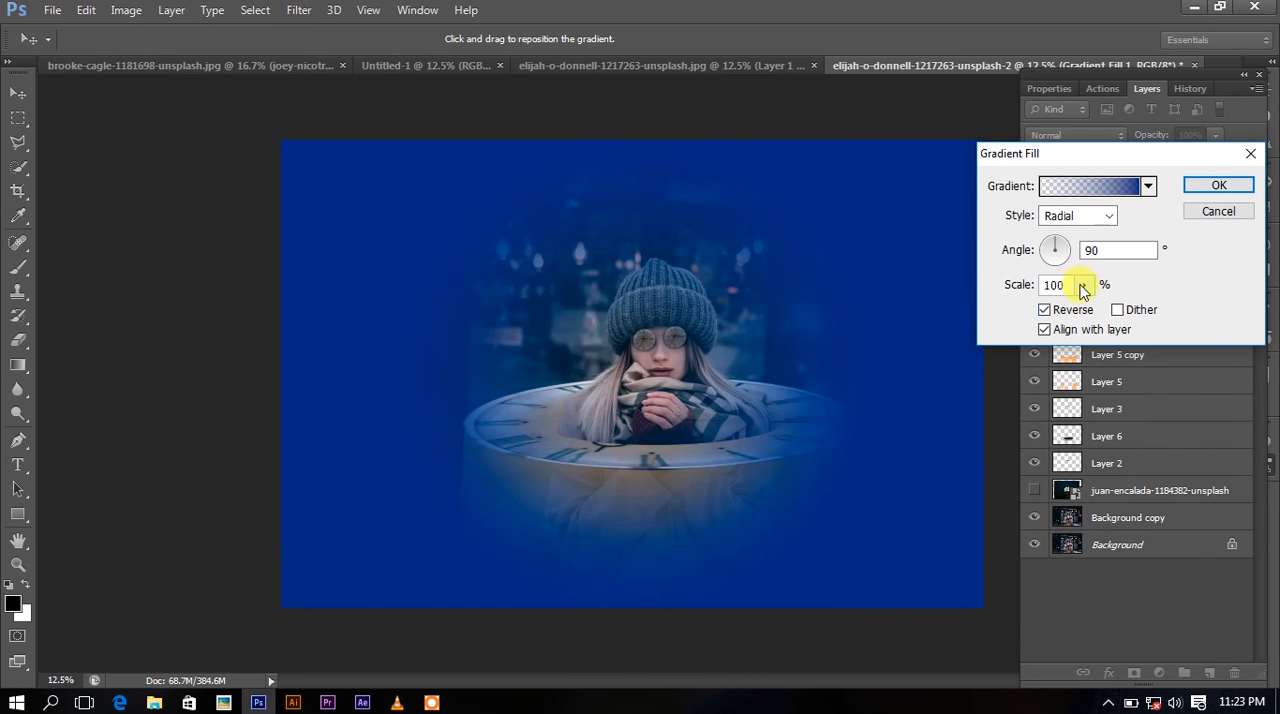
pyautogui.moveTo(1084, 285)
pyautogui.mouseDown()
pyautogui.moveTo(1092, 314)
pyautogui.moveTo(1079, 303)
pyautogui.mouseUp()
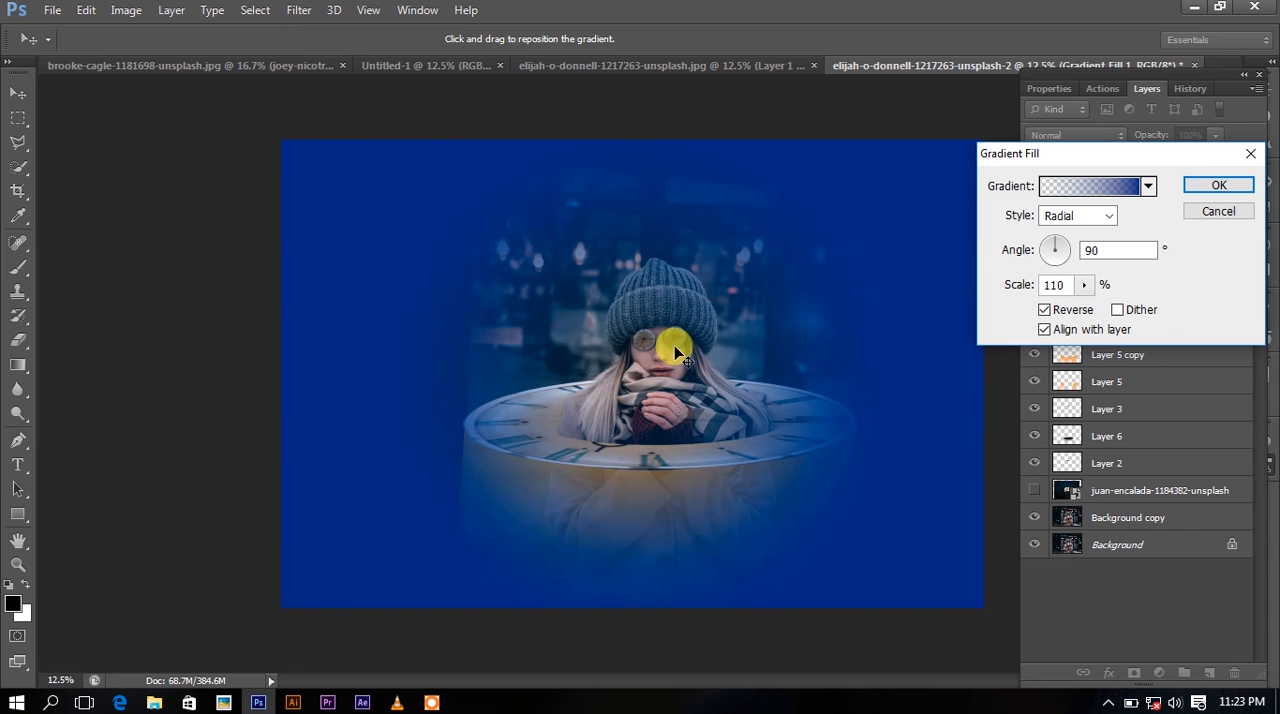
pyautogui.click(1218, 186)
# Compare Color Burn and Screen on Gradient Fill 2 and set its blend mode to Soft Light.
pyautogui.click(1075, 135)
pyautogui.click(1063, 206)
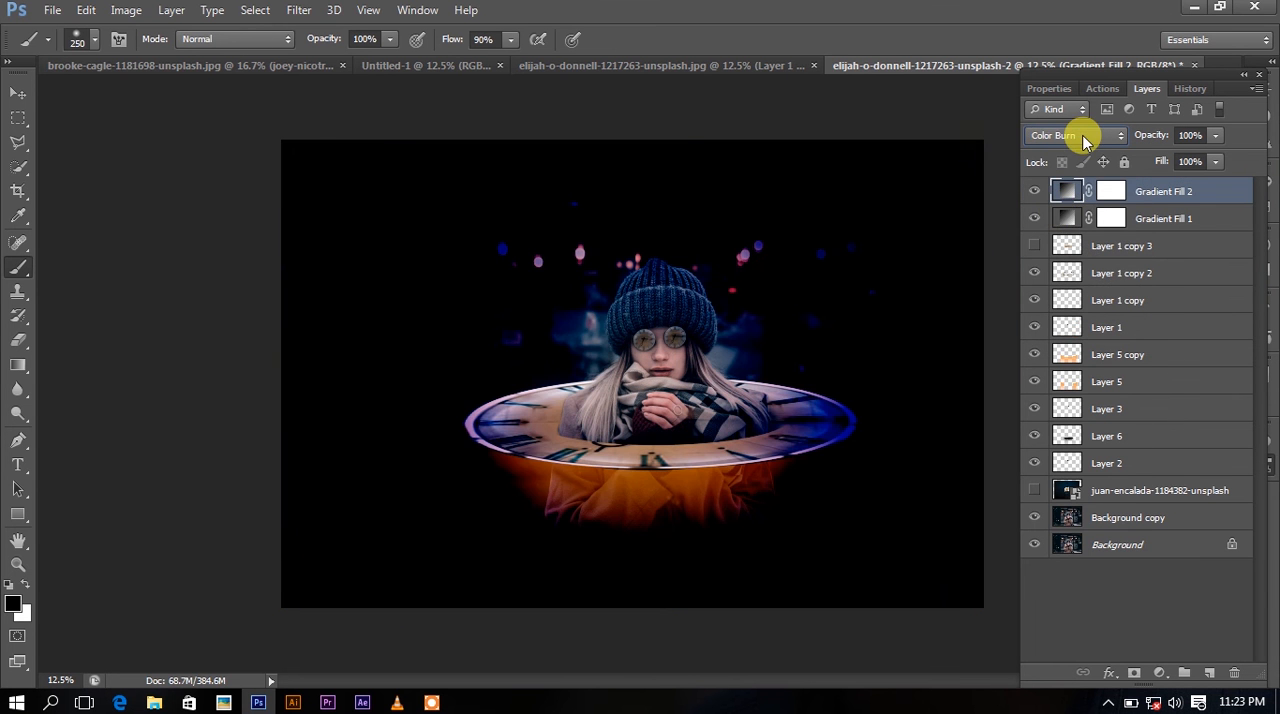
pyautogui.click(1075, 135)
pyautogui.click(1080, 305)
pyautogui.click(1070, 197)
pyautogui.click(1076, 136)
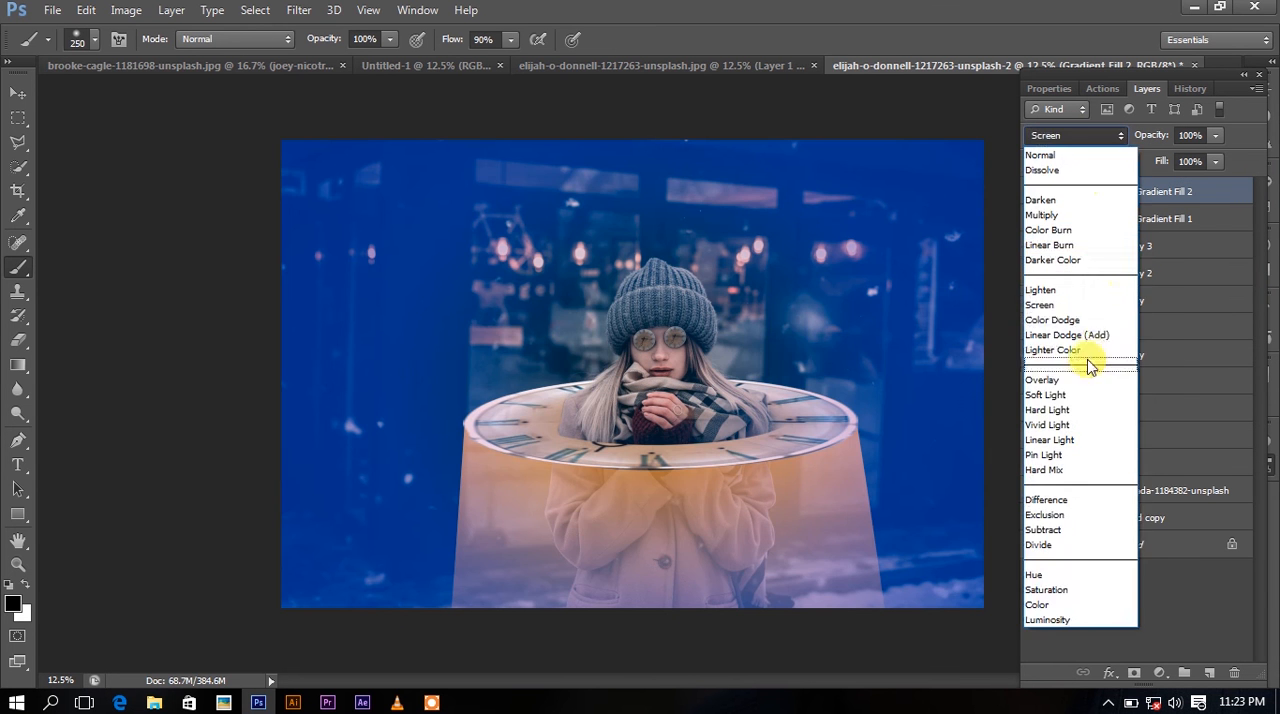
pyautogui.click(1082, 402)
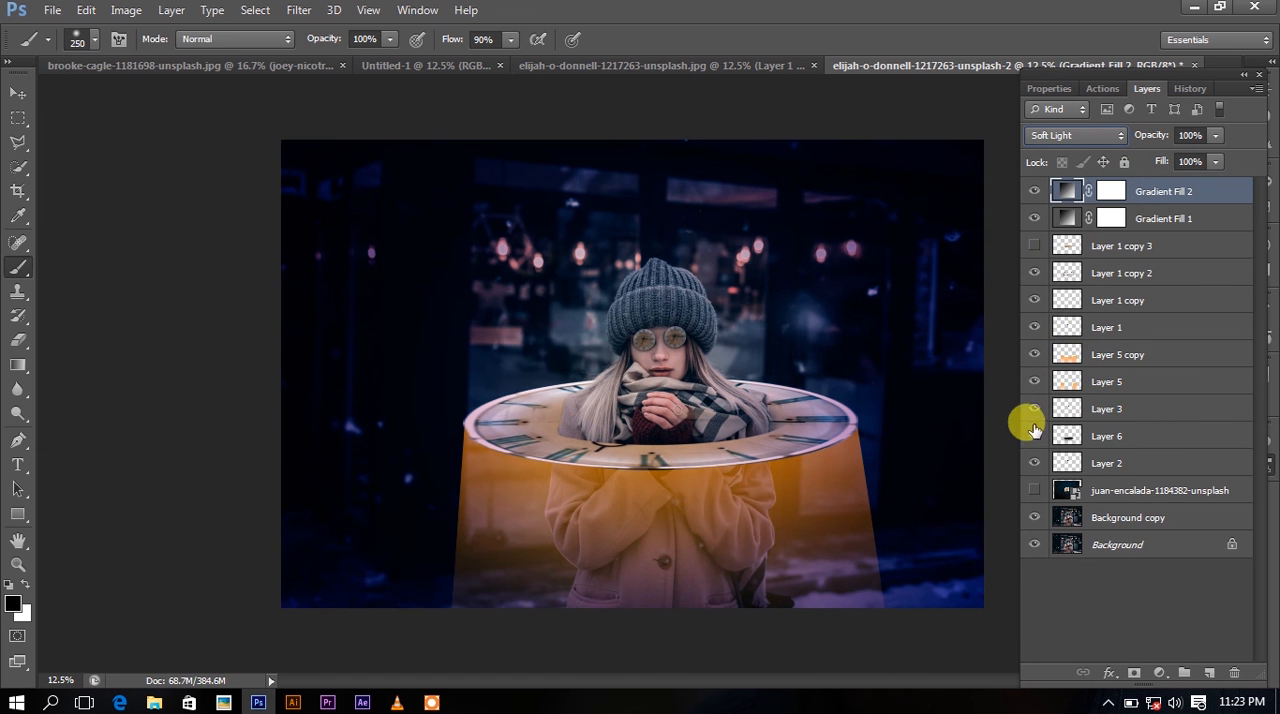
# Rasterize Gradient Fill 2 for erasing and make a first 70 px Eraser stroke over the coat.
pyautogui.click(24, 342)
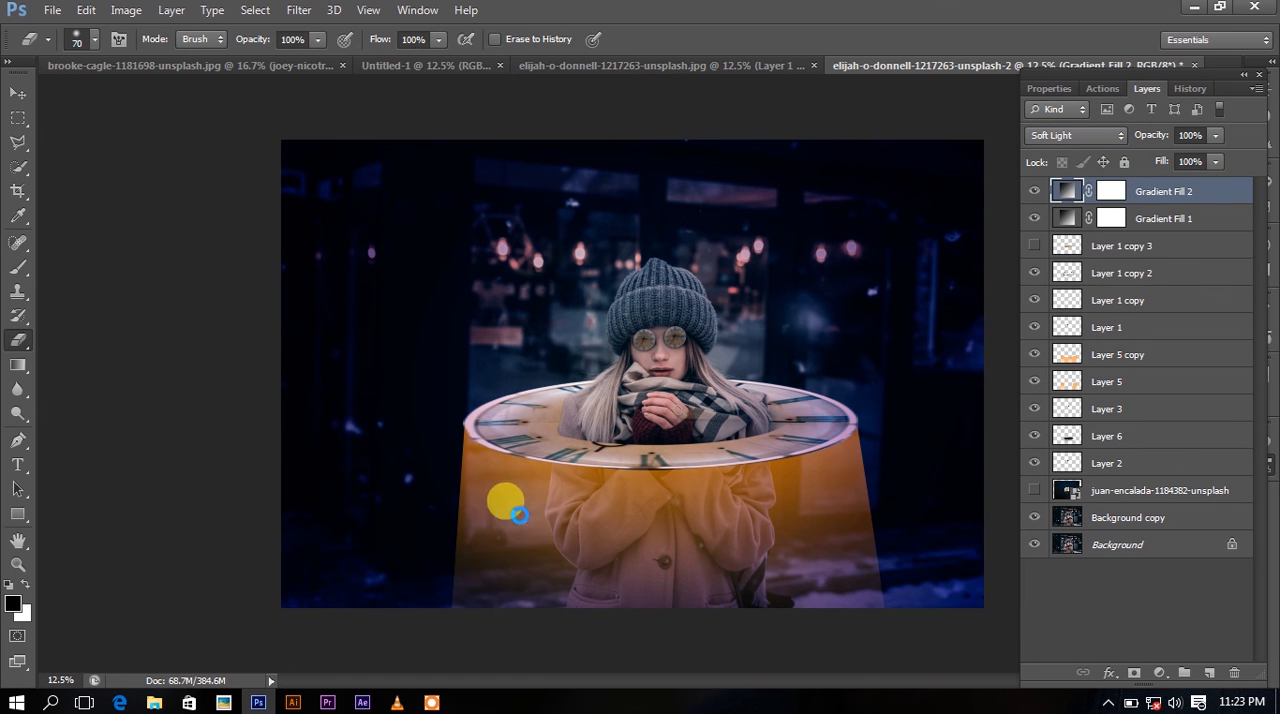
pyautogui.click(512, 506)
pyautogui.click(590, 287)
pyautogui.moveTo(592, 547)
pyautogui.mouseDown()
pyautogui.moveTo(593, 463)
pyautogui.moveTo(609, 502)
pyautogui.mouseUp()
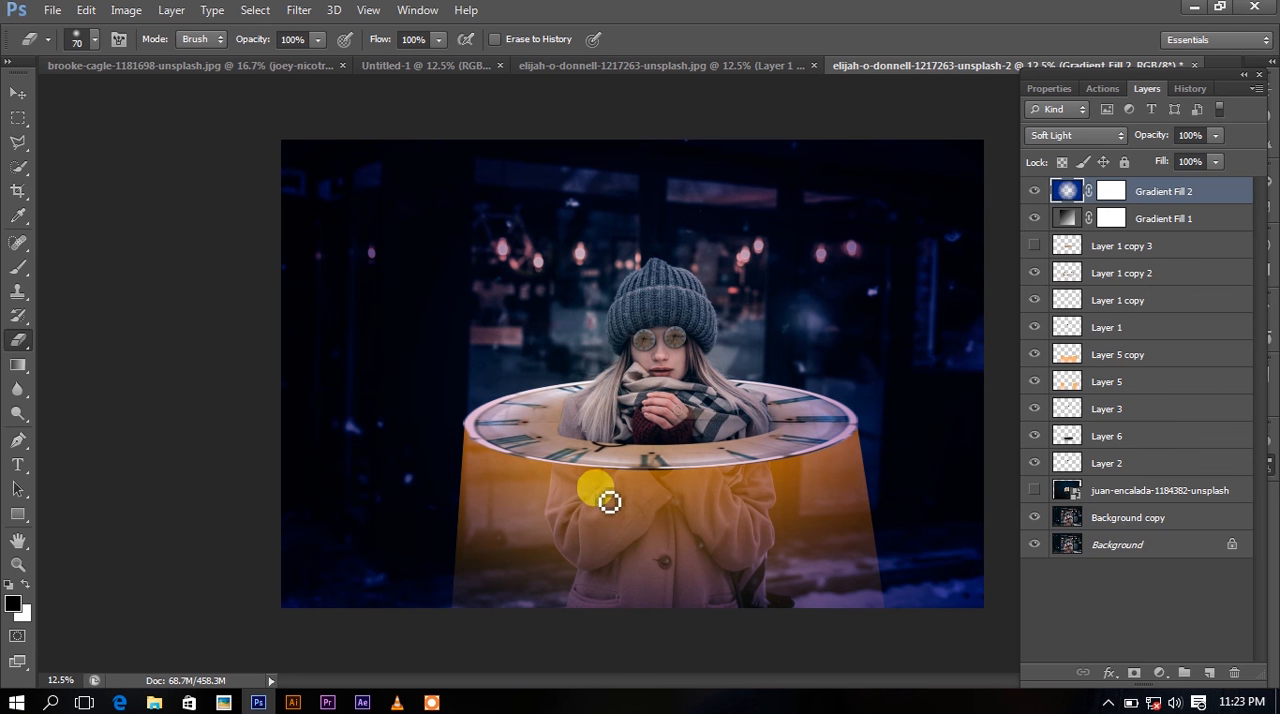
# Enlarge the Eraser to 1800 px and erase the blue gradient over the coat and the glowing area below the clock.
pyautogui.press(']')
pyautogui.press(']')
pyautogui.press(']')
pyautogui.press(']')
pyautogui.press(']')
pyautogui.press(']')
pyautogui.press(']')
pyautogui.press(']')
pyautogui.press(']')
pyautogui.press(']')
pyautogui.press(']')
pyautogui.press(']')
pyautogui.press(']')
pyautogui.press(']')
pyautogui.press(']')
pyautogui.press(']')
pyautogui.press(']')
pyautogui.press(']')
pyautogui.press(']')
pyautogui.press(']')
pyautogui.click(662, 500)
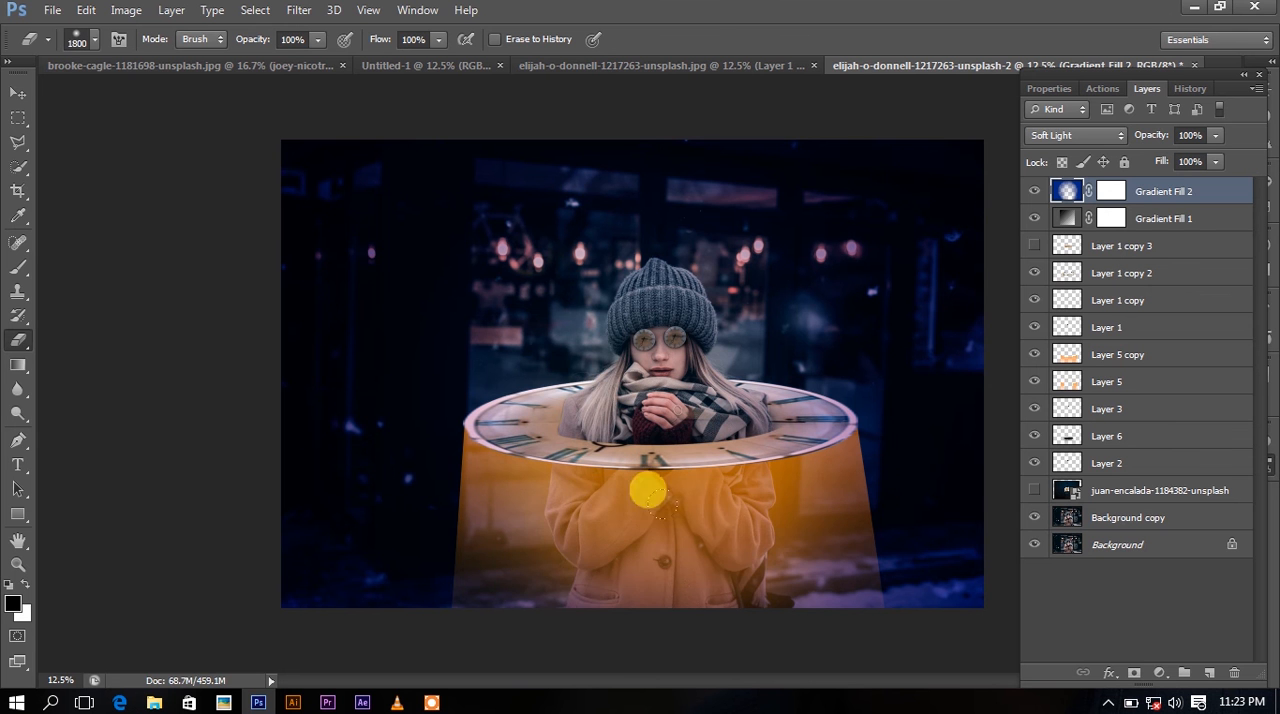
pyautogui.moveTo(471, 561)
pyautogui.mouseDown()
pyautogui.moveTo(732, 499)
pyautogui.moveTo(713, 519)
pyautogui.moveTo(747, 579)
pyautogui.moveTo(855, 705)
pyautogui.mouseUp()
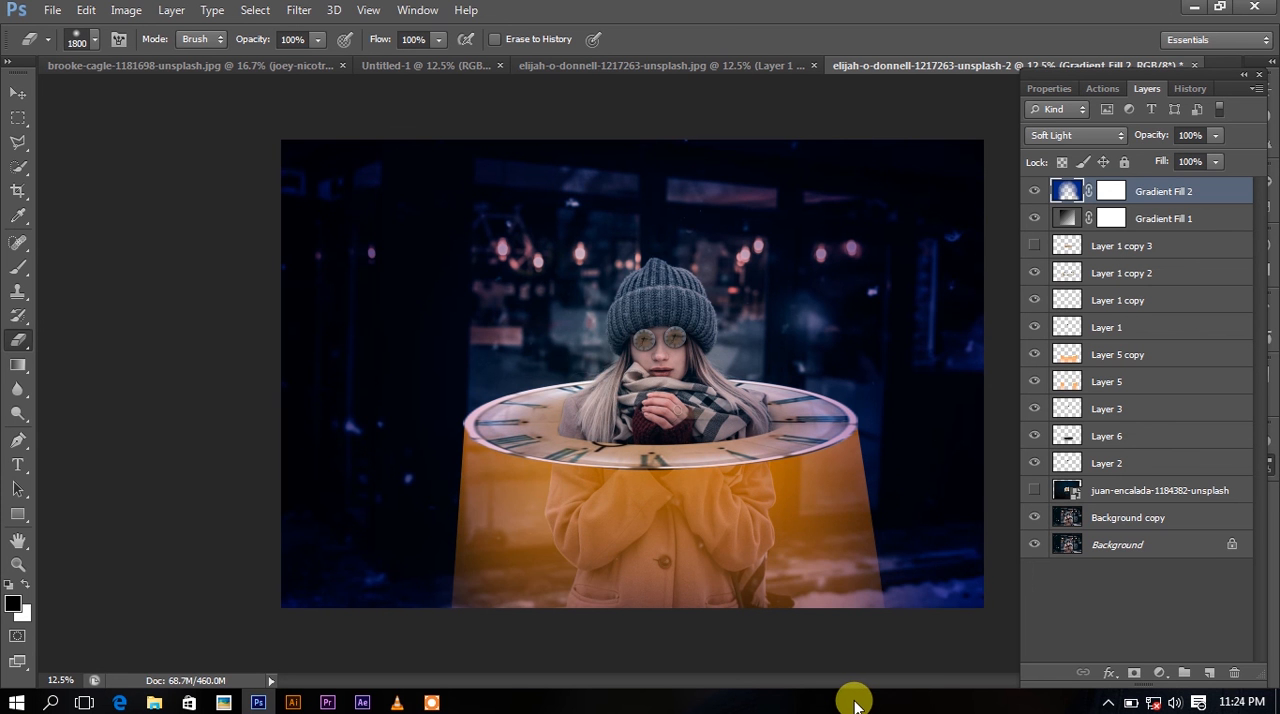
pyautogui.hotkey('ctrl', '-')
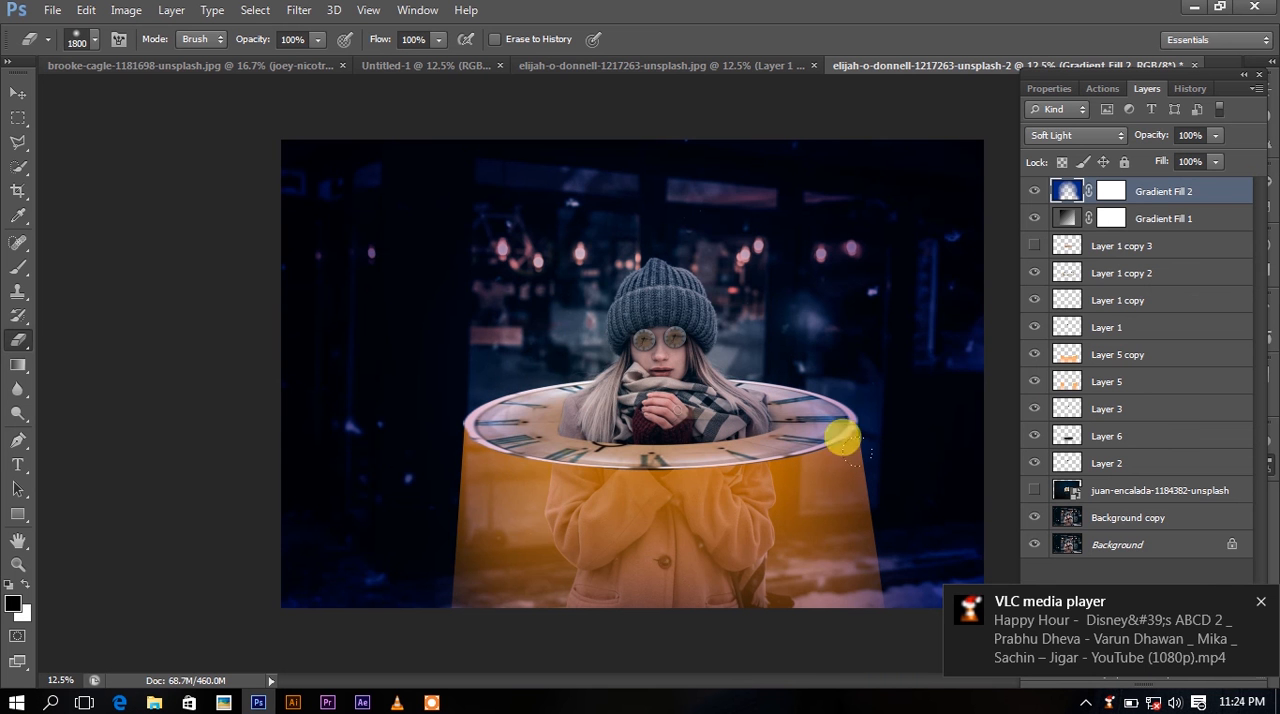
# Add two new layers above Layer 5 copy and set the foreground color to orange.
pyautogui.click(1166, 252)
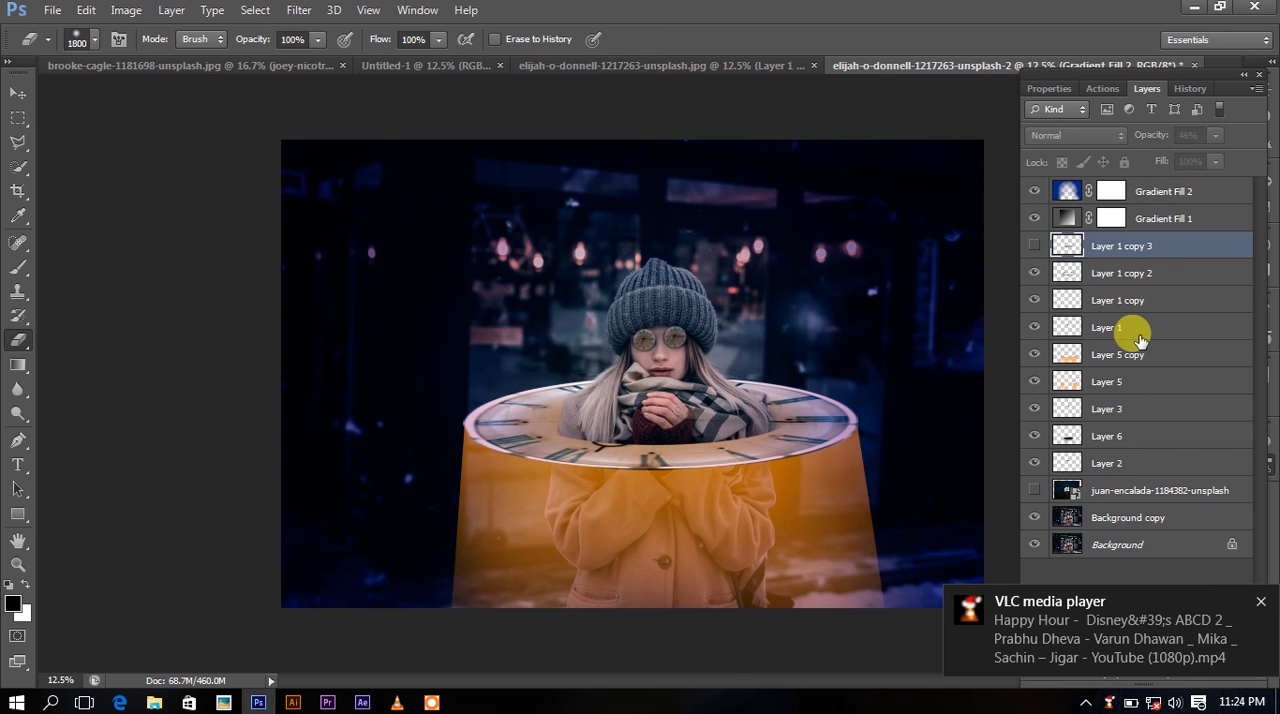
pyautogui.click(1128, 358)
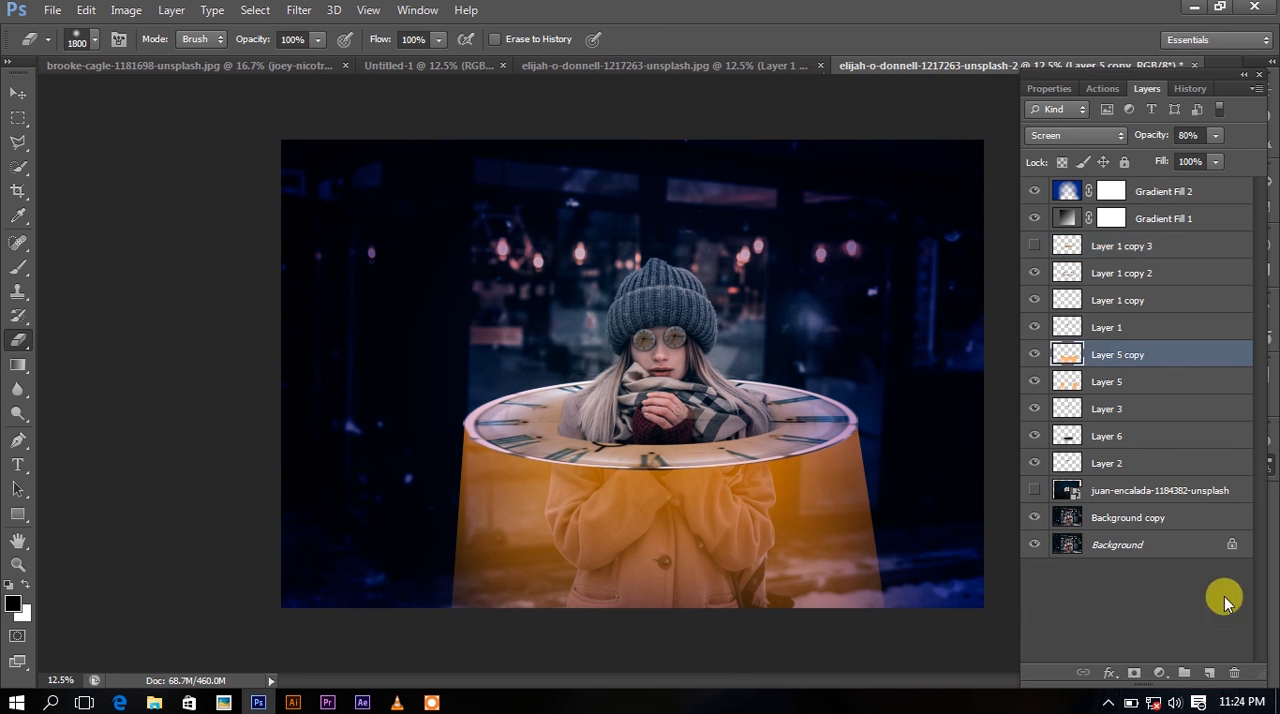
pyautogui.click(1209, 673)
pyautogui.click(1209, 673)
pyautogui.click(14, 601)
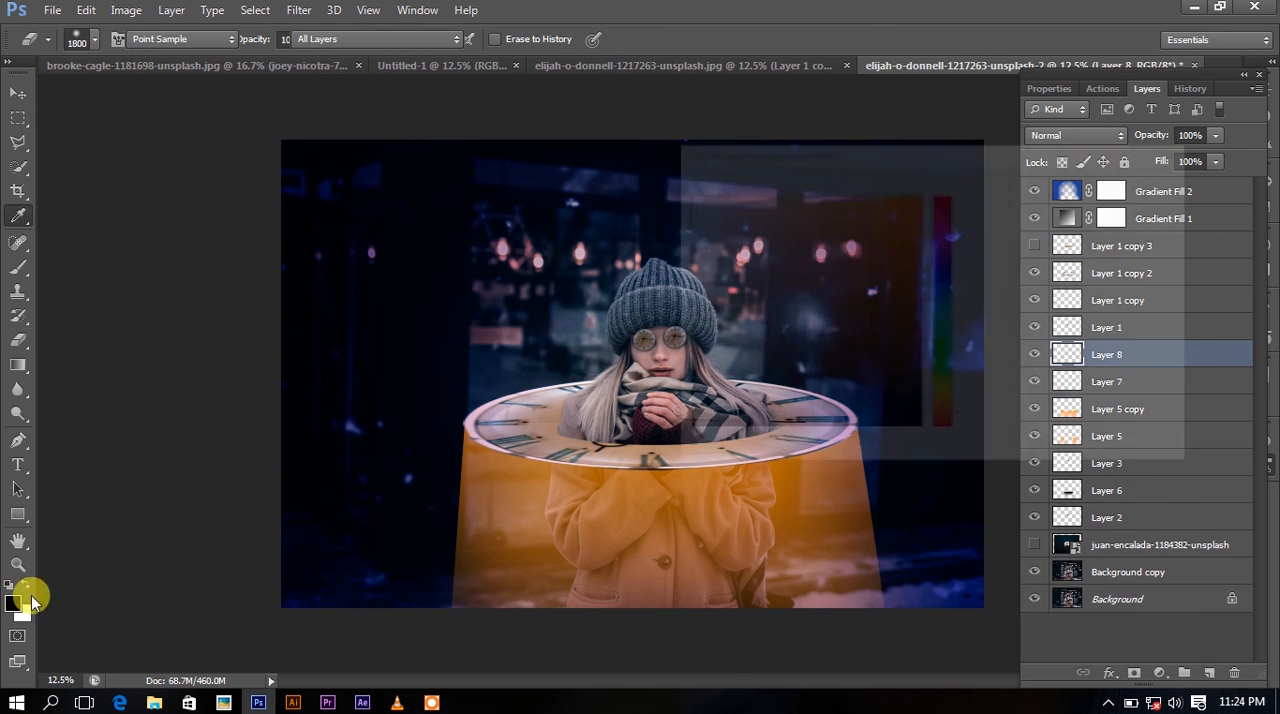
pyautogui.click(555, 459)
pyautogui.click(917, 207)
pyautogui.click(1080, 185)
# Brush orange over the woman's chest inside the clock ring with the brush size reduced to 600 px.
pyautogui.press('e')
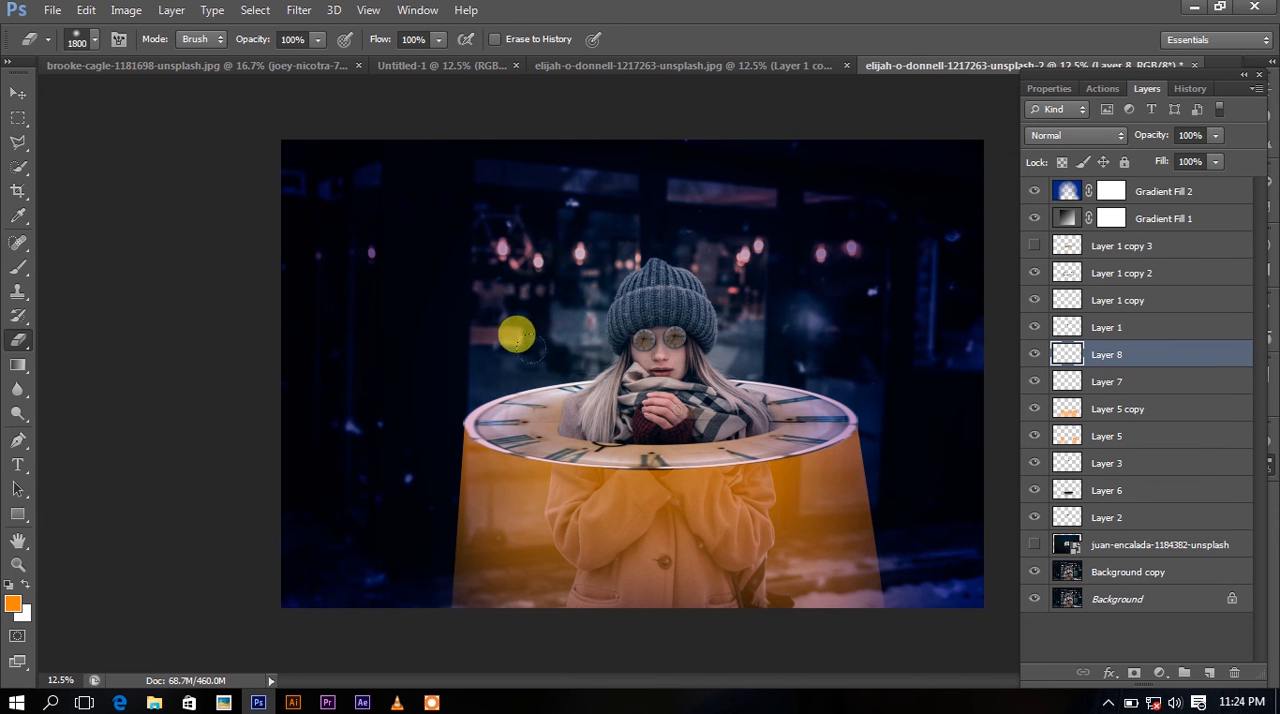
pyautogui.press('[')
pyautogui.press('[')
pyautogui.press('[')
pyautogui.press('[')
pyautogui.press('[')
pyautogui.press('[')
pyautogui.press('[')
pyautogui.press('[')
pyautogui.press('[')
pyautogui.press('[')
pyautogui.press('[')
pyautogui.press('[')
pyautogui.press('[')
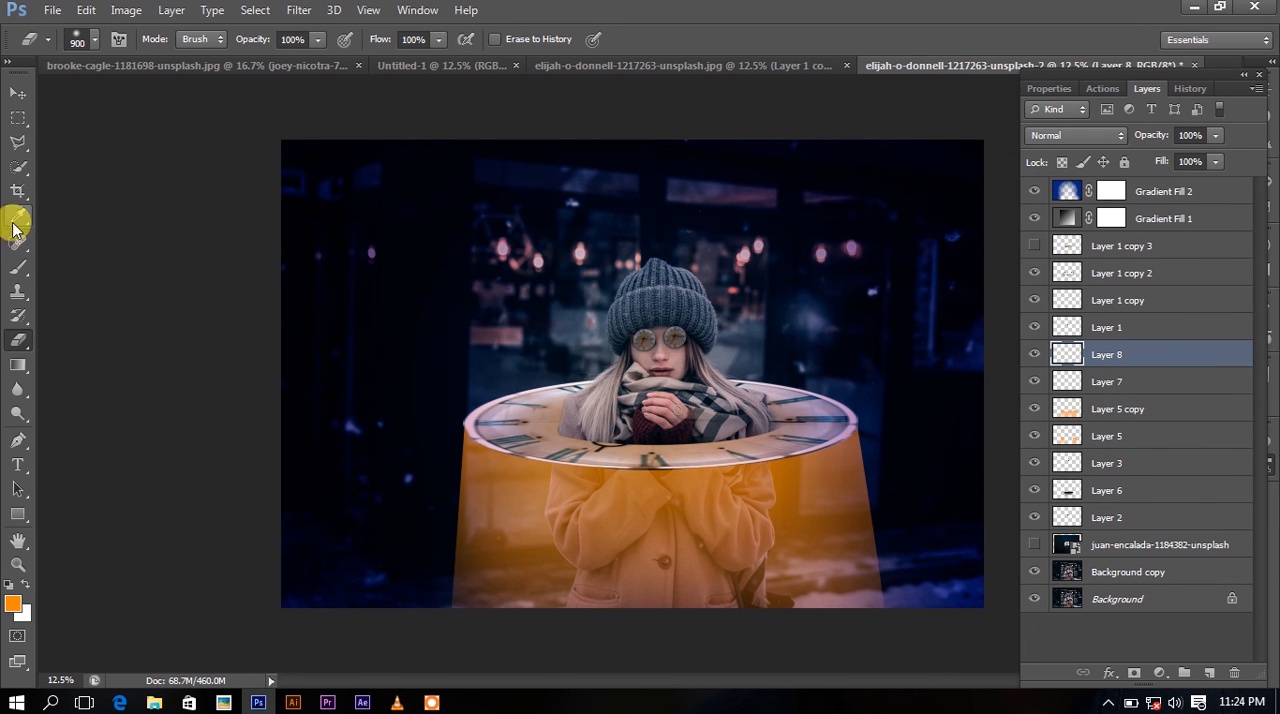
pyautogui.click(18, 266)
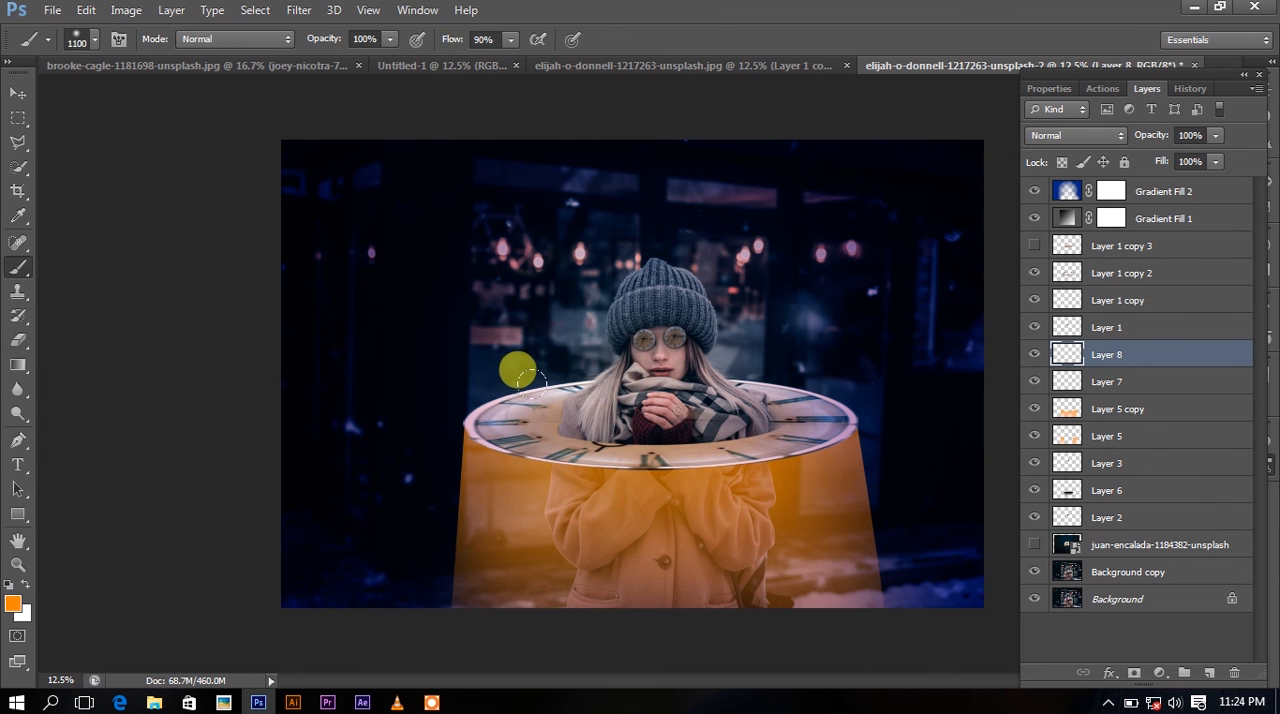
pyautogui.moveTo(537, 393)
pyautogui.mouseDown()
pyautogui.moveTo(691, 420)
pyautogui.moveTo(736, 381)
pyautogui.mouseUp()
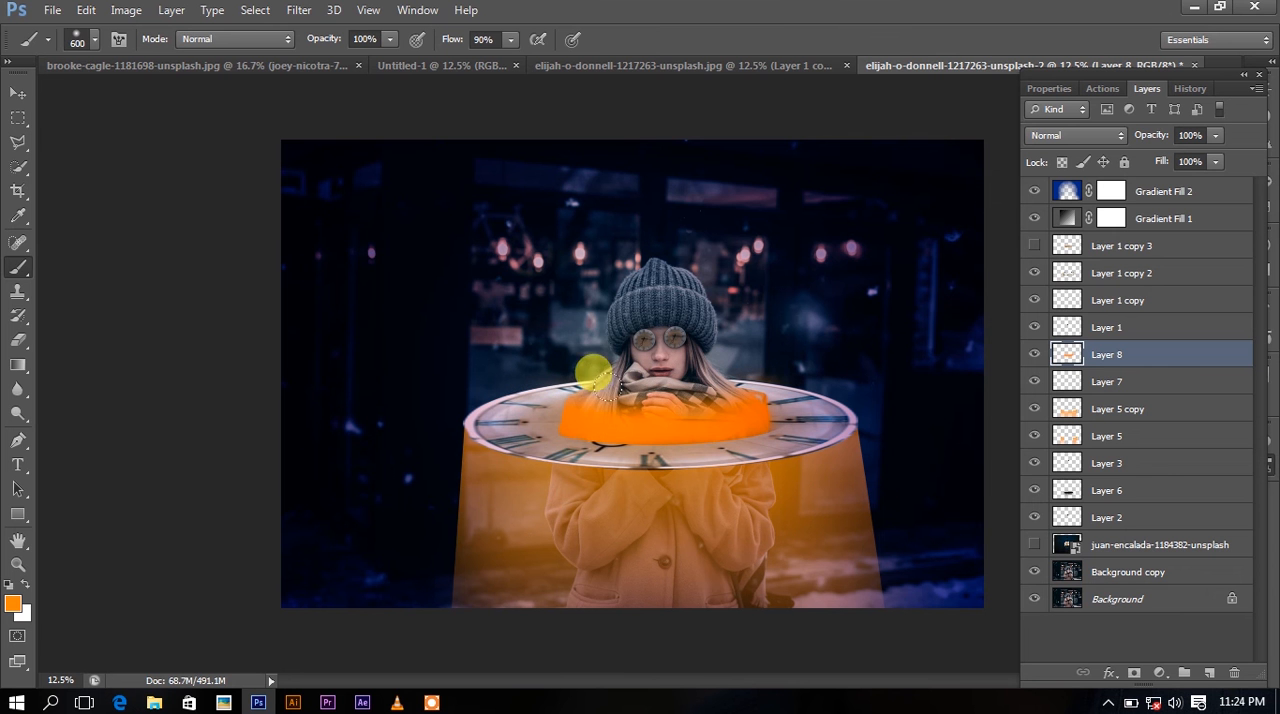
# Set the orange paint layer to Screen blend mode and lower its opacity to 40%.
pyautogui.click(1076, 135)
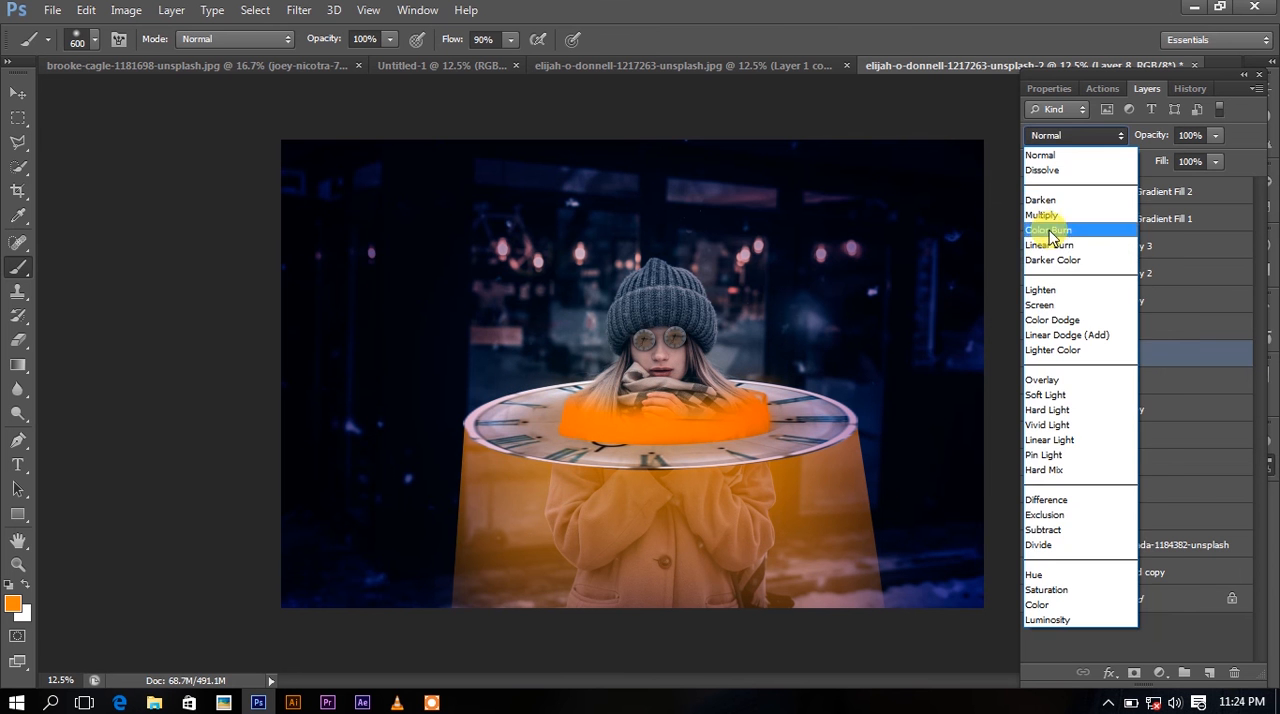
pyautogui.click(1056, 306)
pyautogui.scroll(2, 1076, 136)
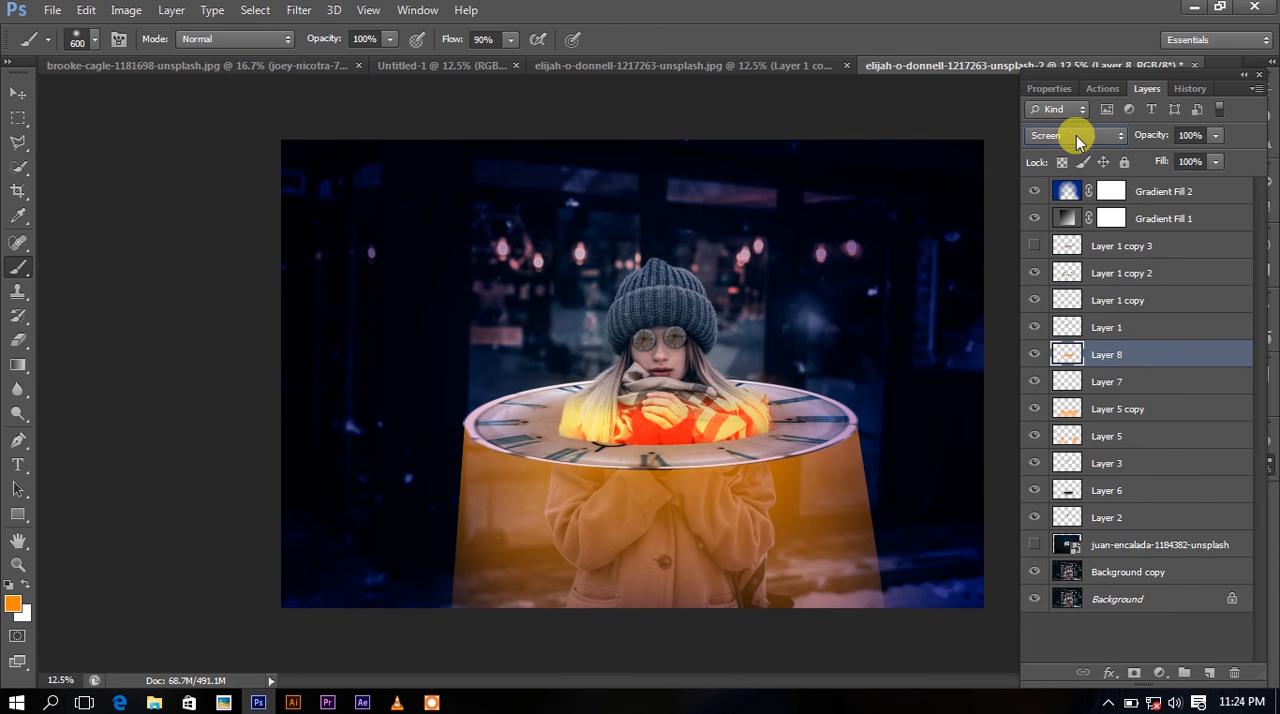
pyautogui.scroll(-1, 1078, 134)
pyautogui.click(1215, 136)
pyautogui.moveTo(1206, 156); pyautogui.dragTo(1159, 164)
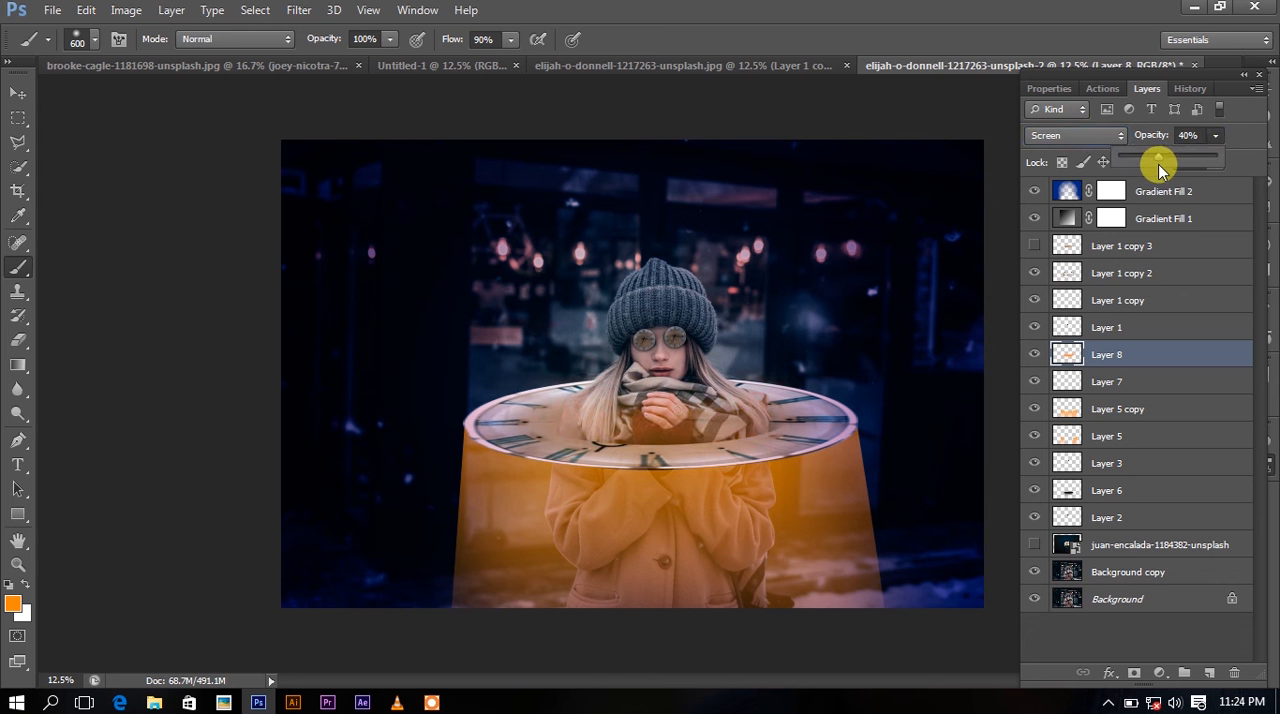
# Add a new layer above Layer 1 copy 3 and brush orange over the clock face and the woman's face at 900 px.
pyautogui.click(1143, 266)
pyautogui.click(1140, 246)
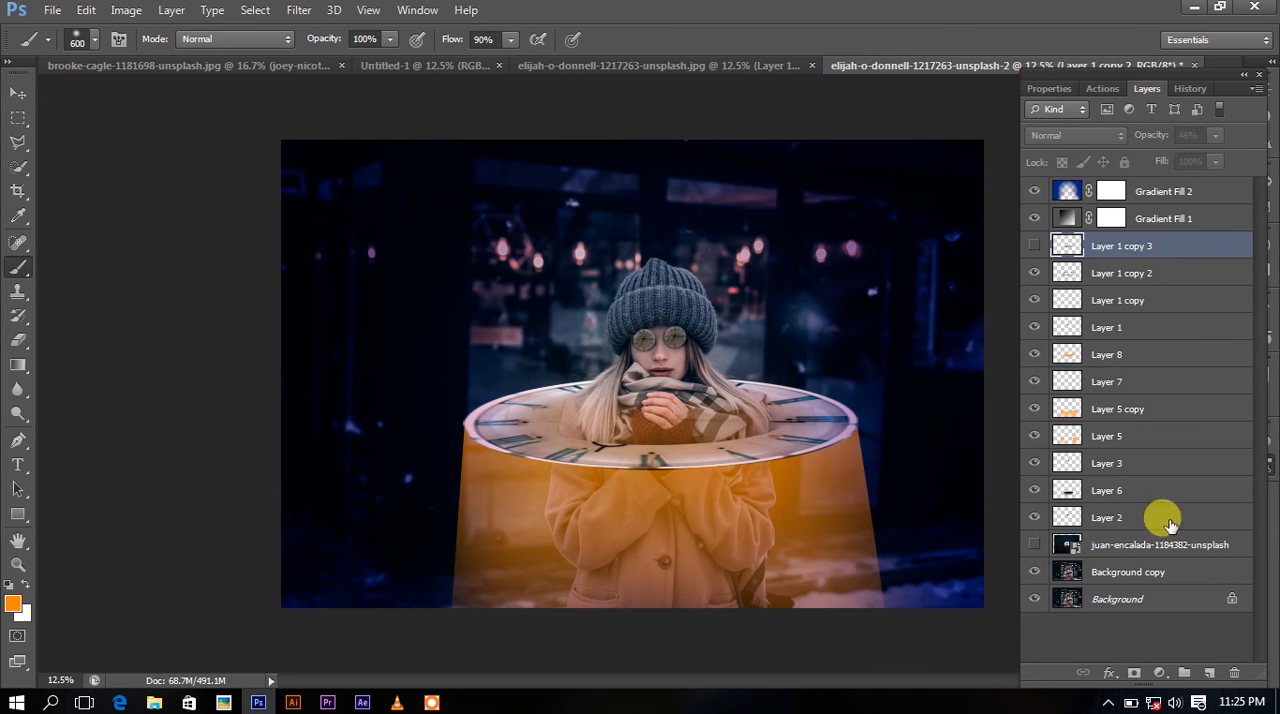
pyautogui.click(1209, 673)
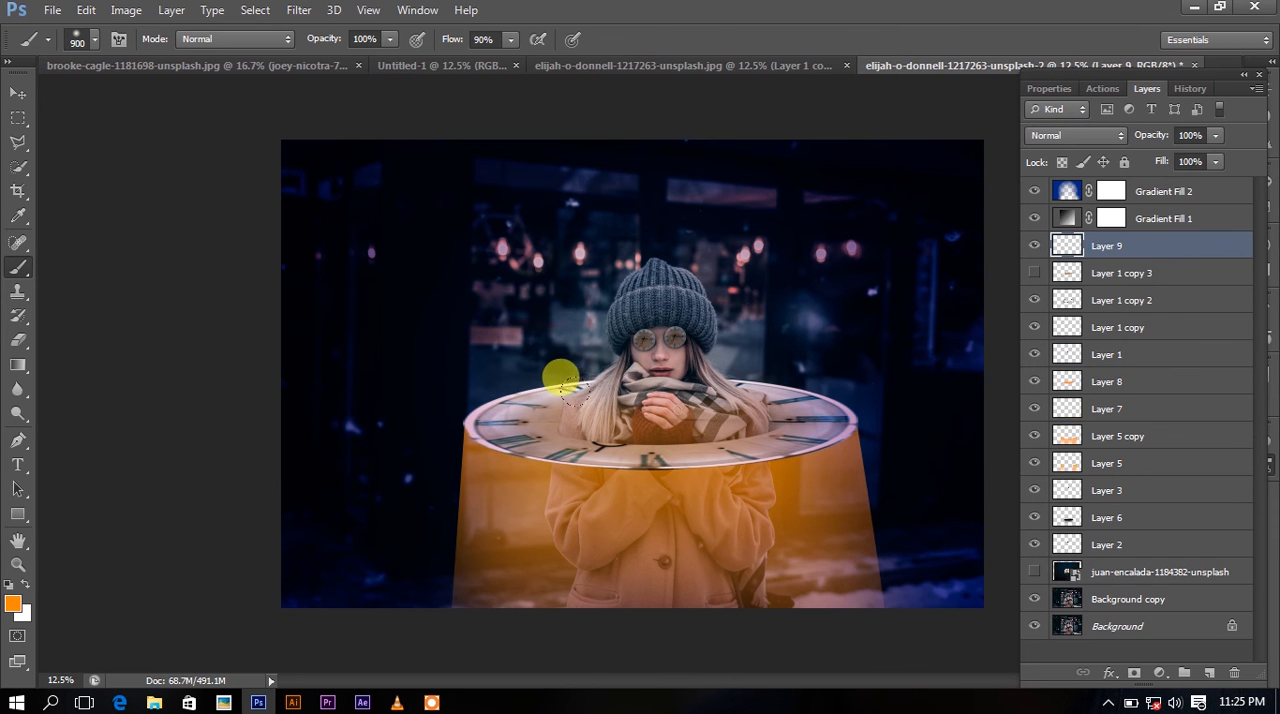
pyautogui.moveTo(527, 377)
pyautogui.mouseDown()
pyautogui.moveTo(698, 392)
pyautogui.moveTo(754, 379)
pyautogui.moveTo(646, 377)
pyautogui.moveTo(649, 283)
pyautogui.mouseUp()
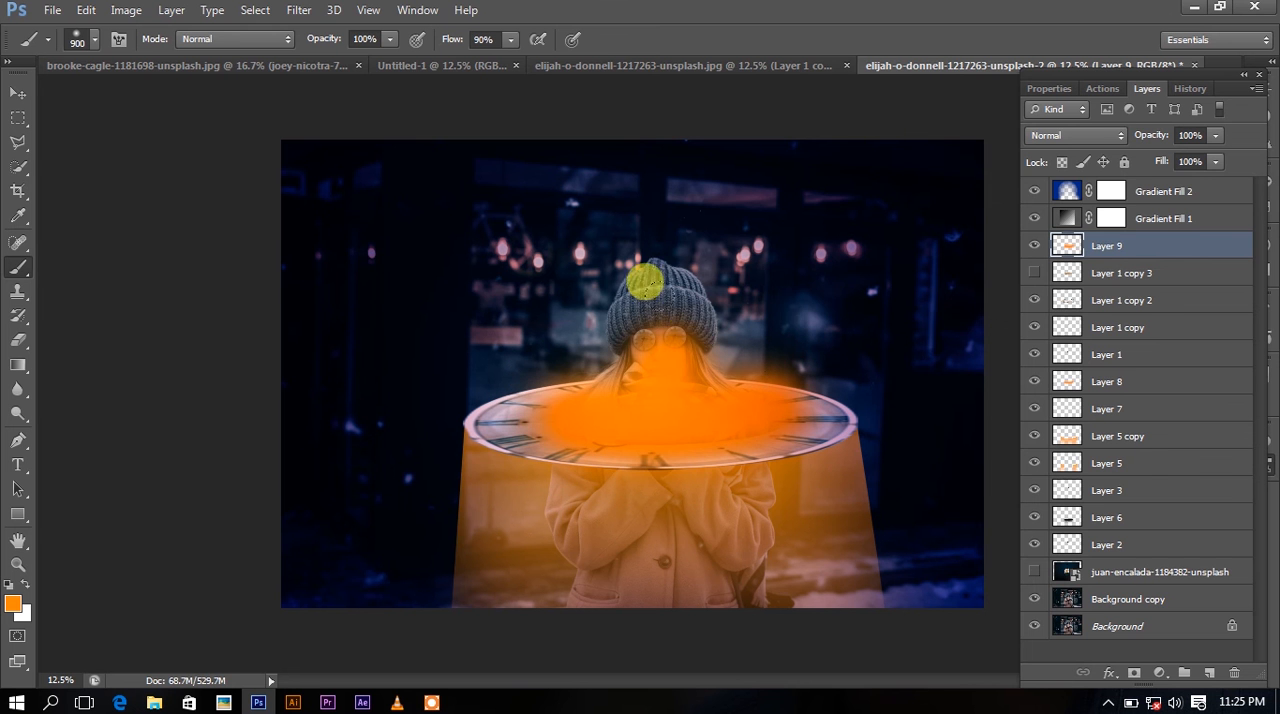
# Set the new orange paint layer to Screen blend mode and lower its opacity to 0%.
pyautogui.click(1075, 135)
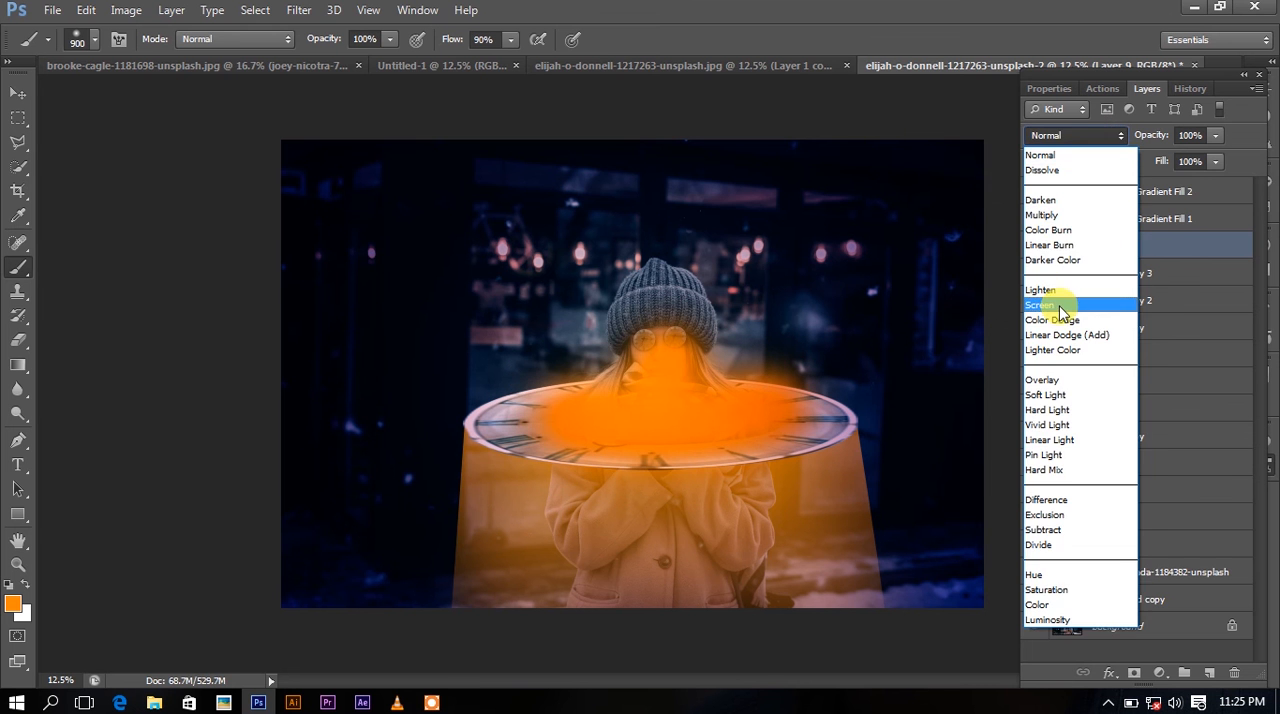
pyautogui.click(1061, 306)
pyautogui.moveTo(1177, 160); pyautogui.dragTo(1129, 168)
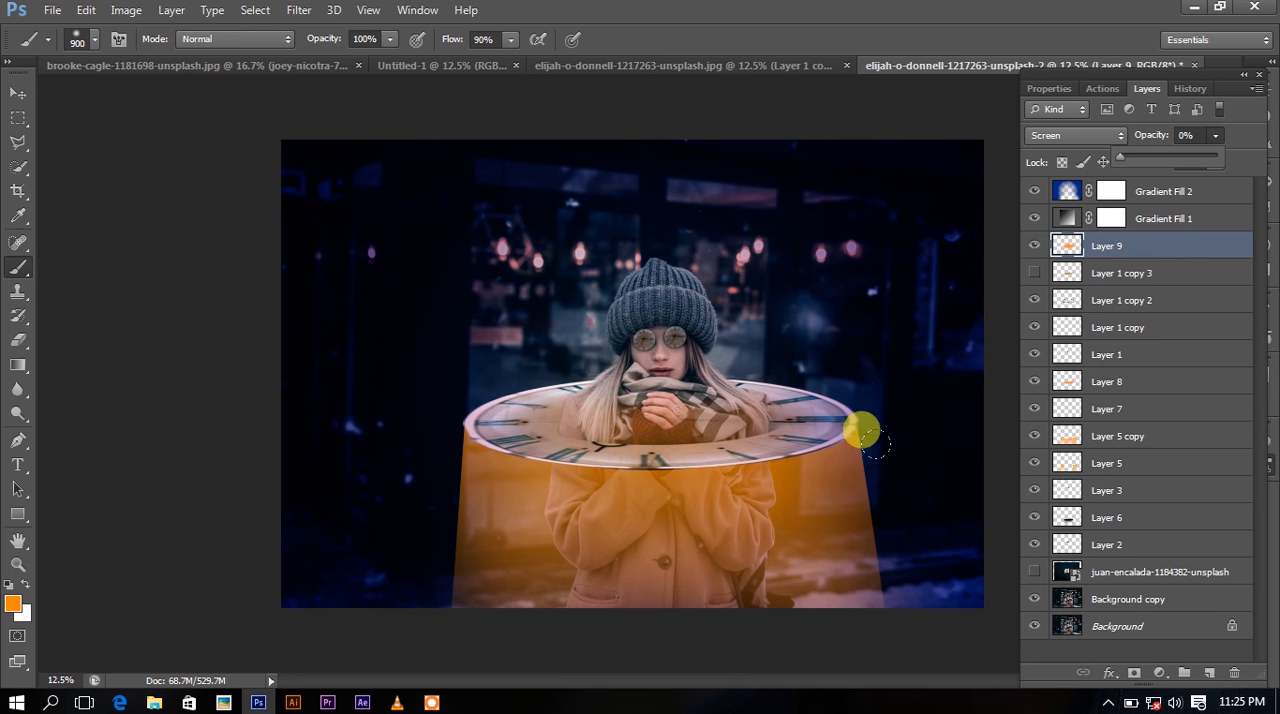
pyautogui.hotkey('ctrl', '-')
pyautogui.hotkey('ctrl', '+')
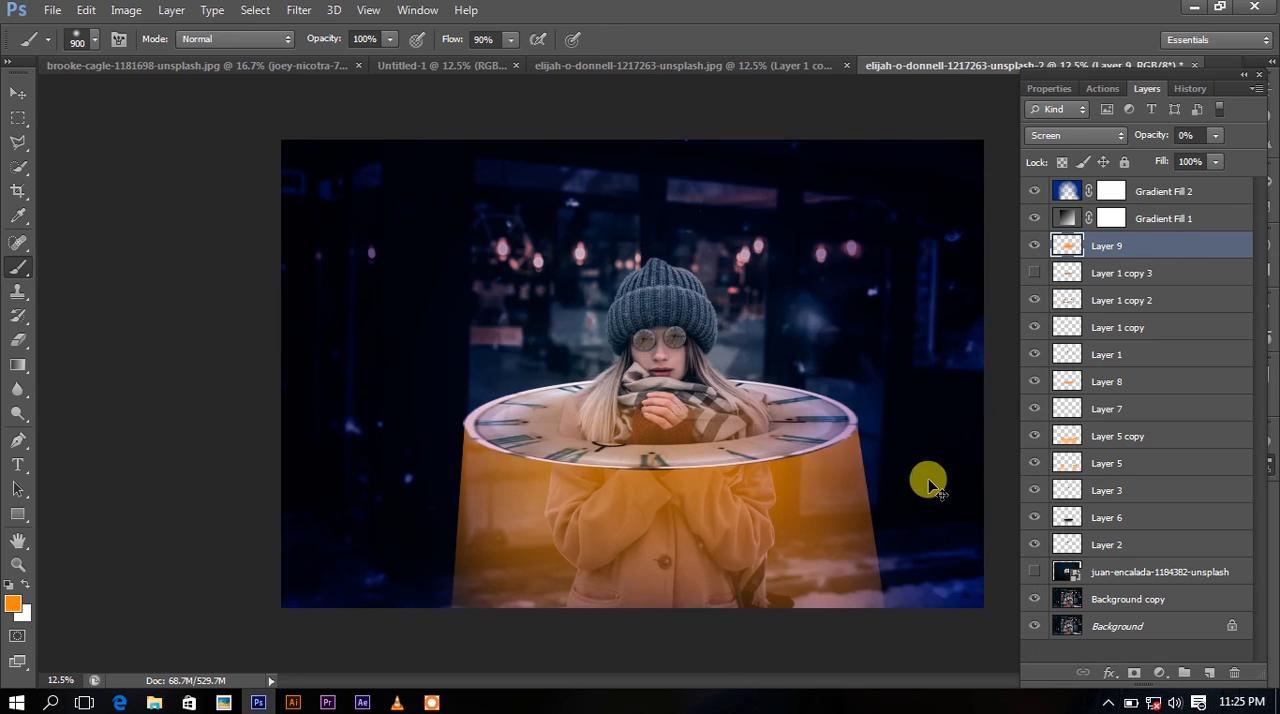
# Check what Layer 8, Layer 6 and Layer 1 copy 2 contribute by hiding and showing each one.
pyautogui.click(1086, 388)
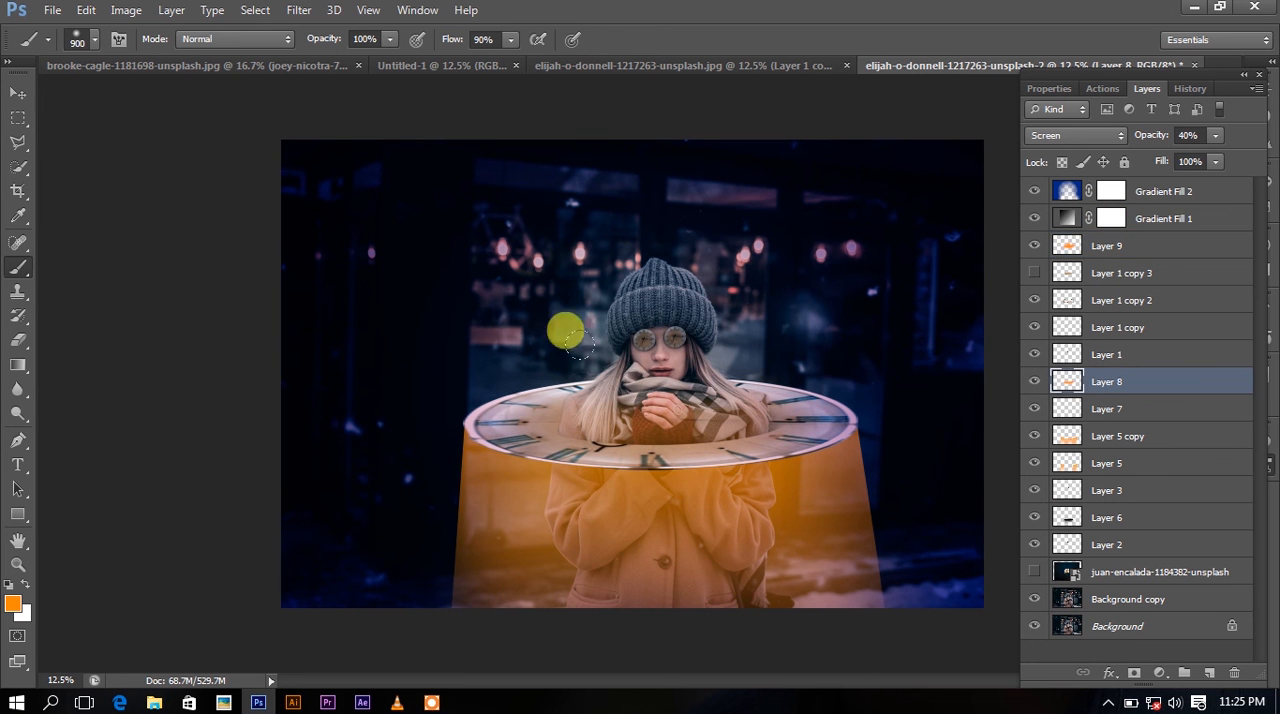
pyautogui.click(17, 92)
pyautogui.rightClick(517, 412)
pyautogui.click(583, 425)
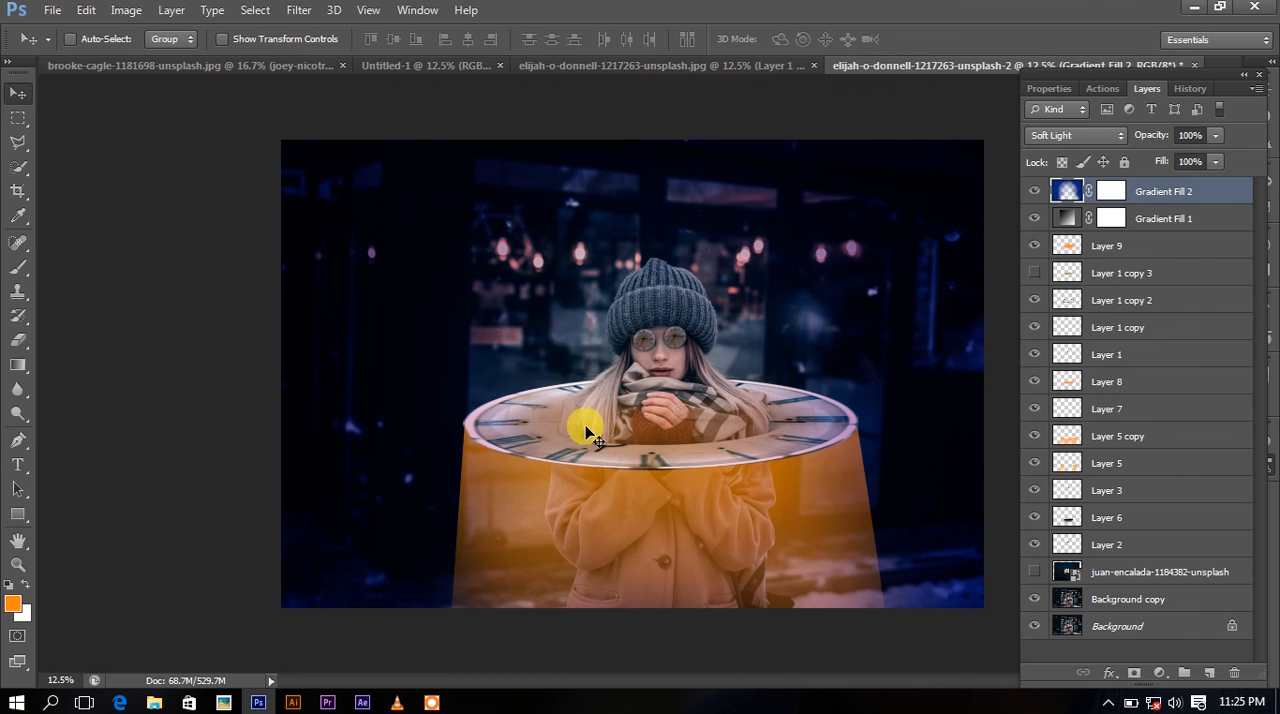
pyautogui.click(1033, 381)
pyautogui.click(1034, 382)
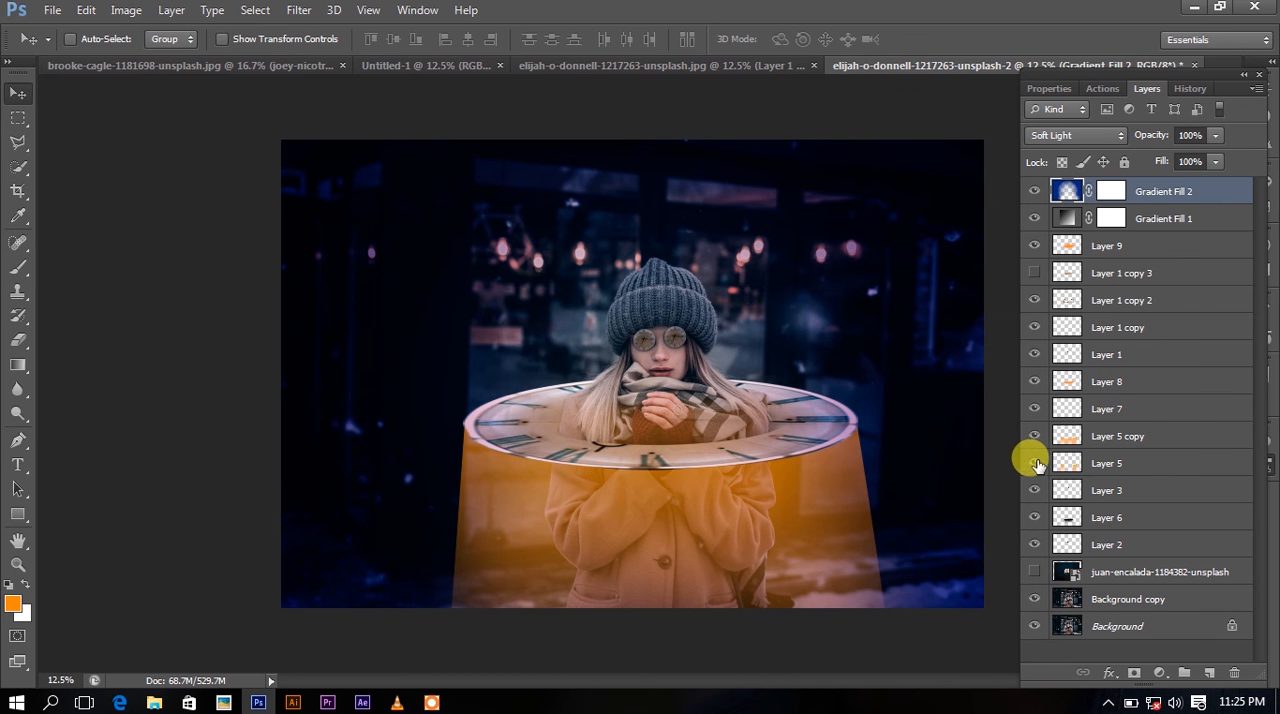
pyautogui.click(1034, 517)
pyautogui.click(1034, 517)
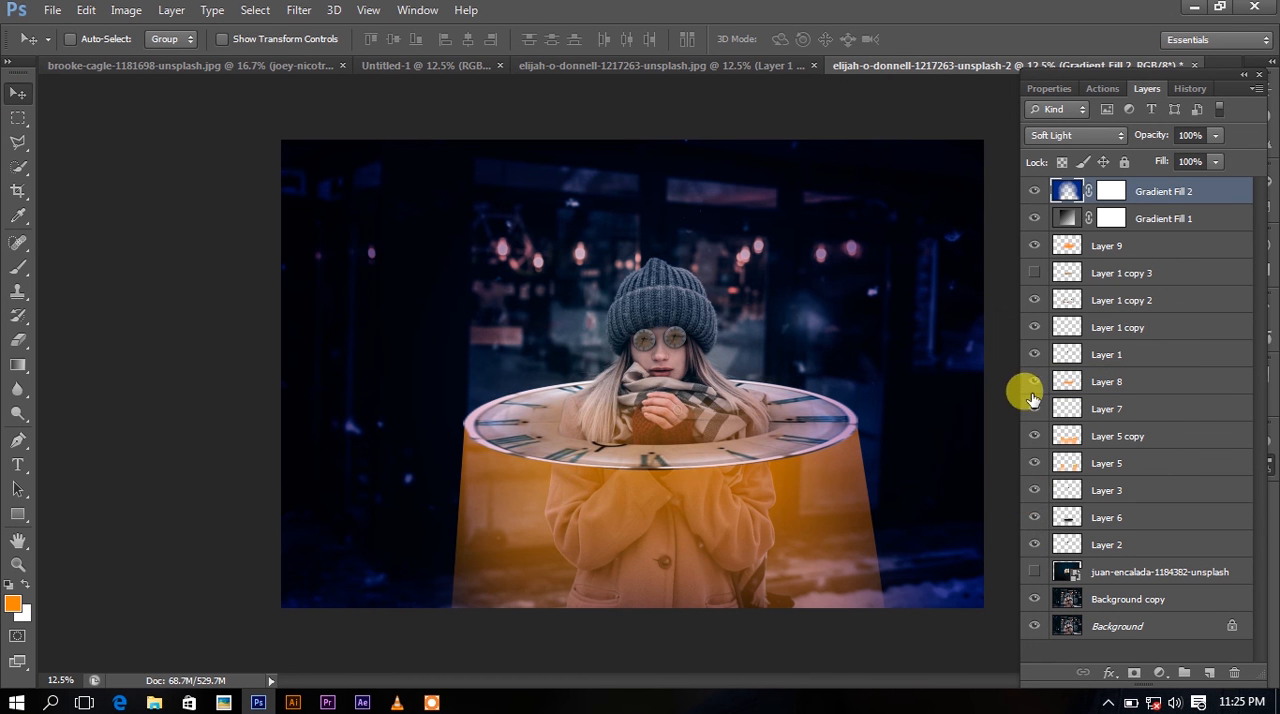
pyautogui.click(1034, 300)
pyautogui.click(1034, 300)
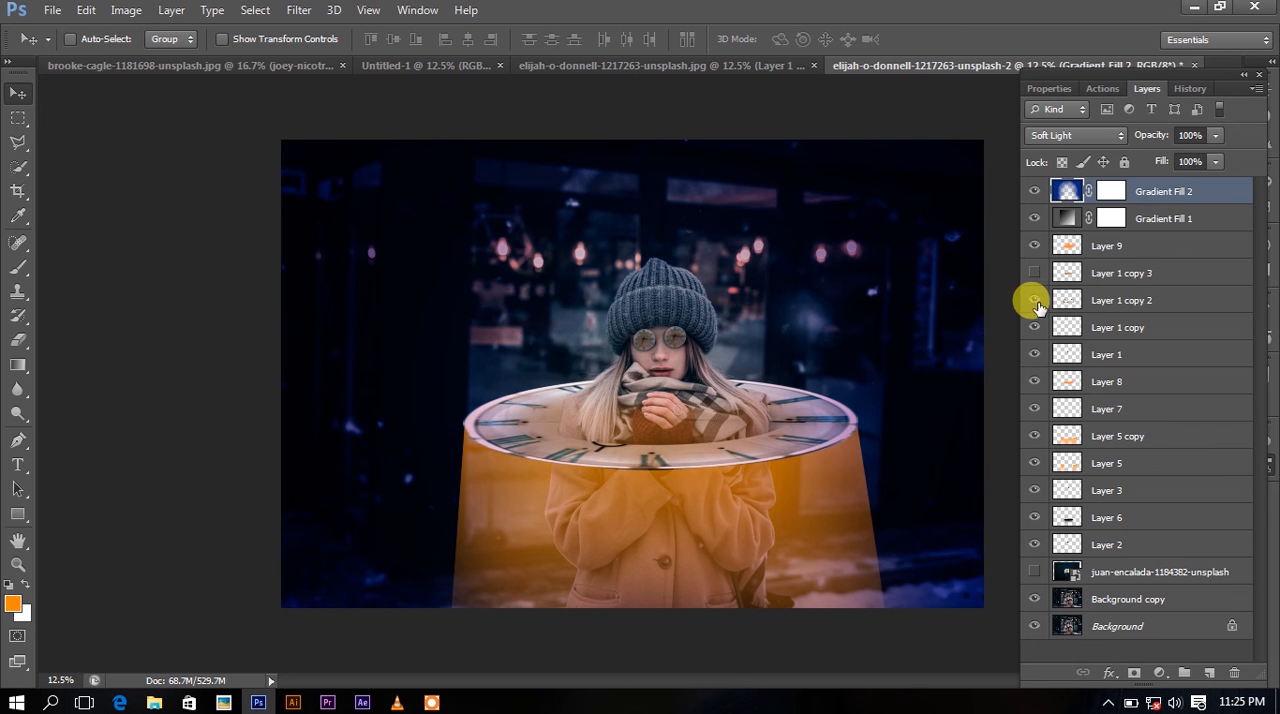
# Duplicate Layer 1 copy 2 and compare the image with the duplicate hidden and shown.
pyautogui.click(1134, 296)
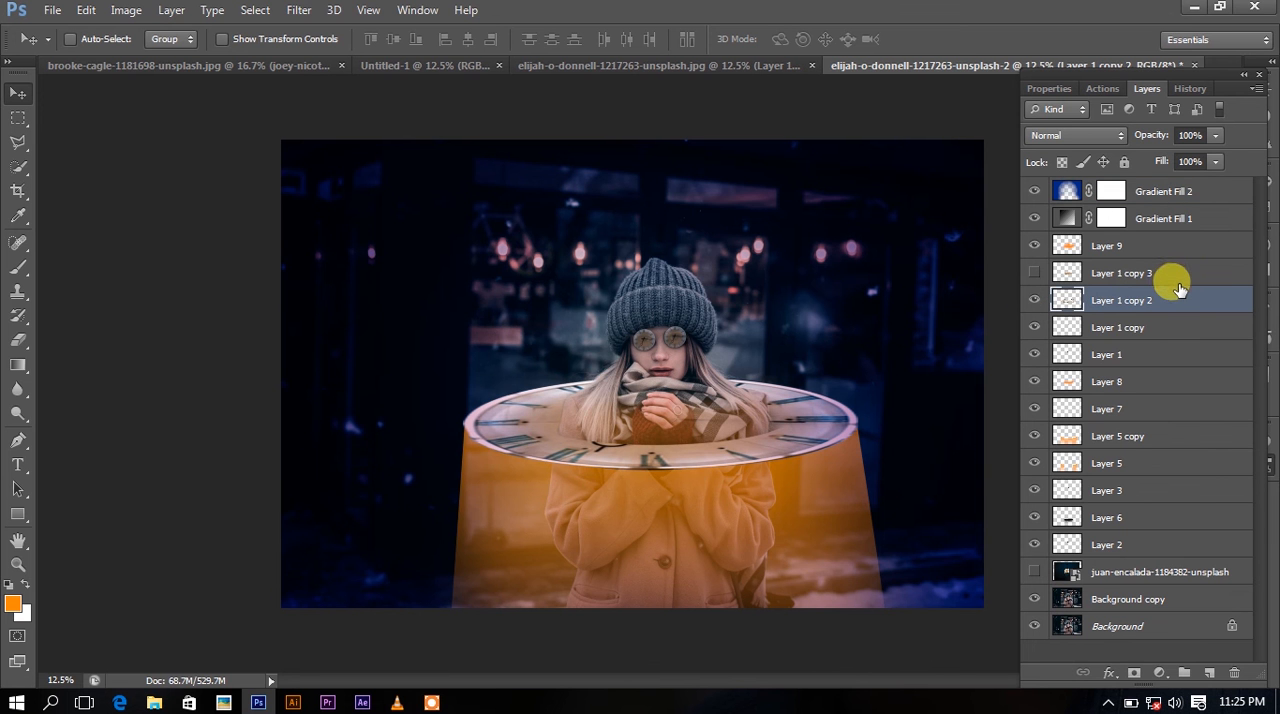
pyautogui.hotkey('ctrl', 'j')
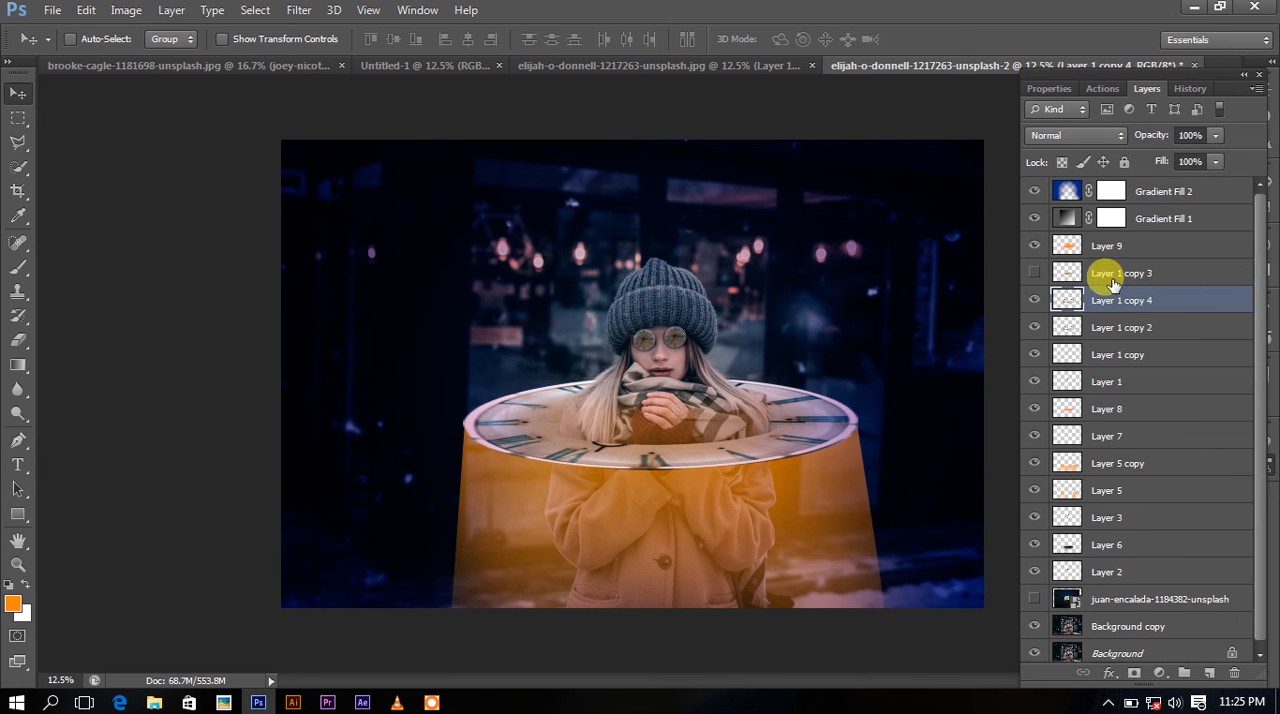
pyautogui.click(1036, 302)
pyautogui.click(1036, 302)
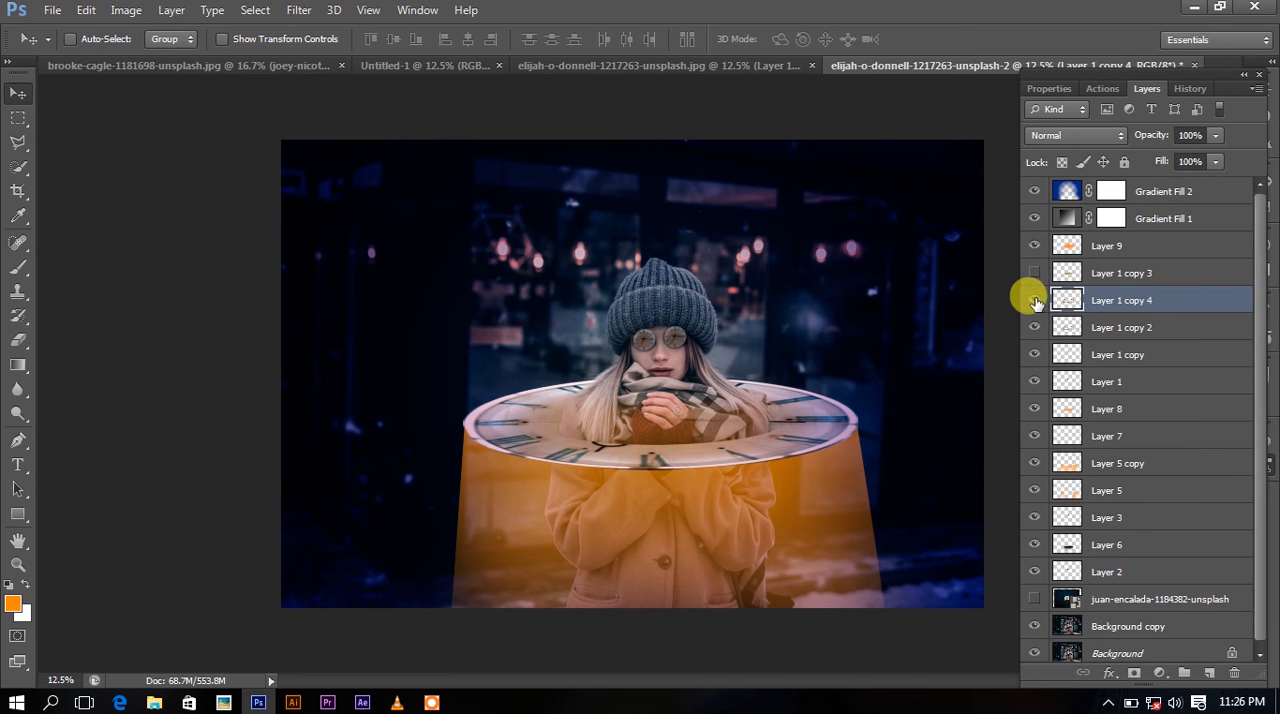
pyautogui.click(1192, 7)
pyautogui.click(1173, 9)
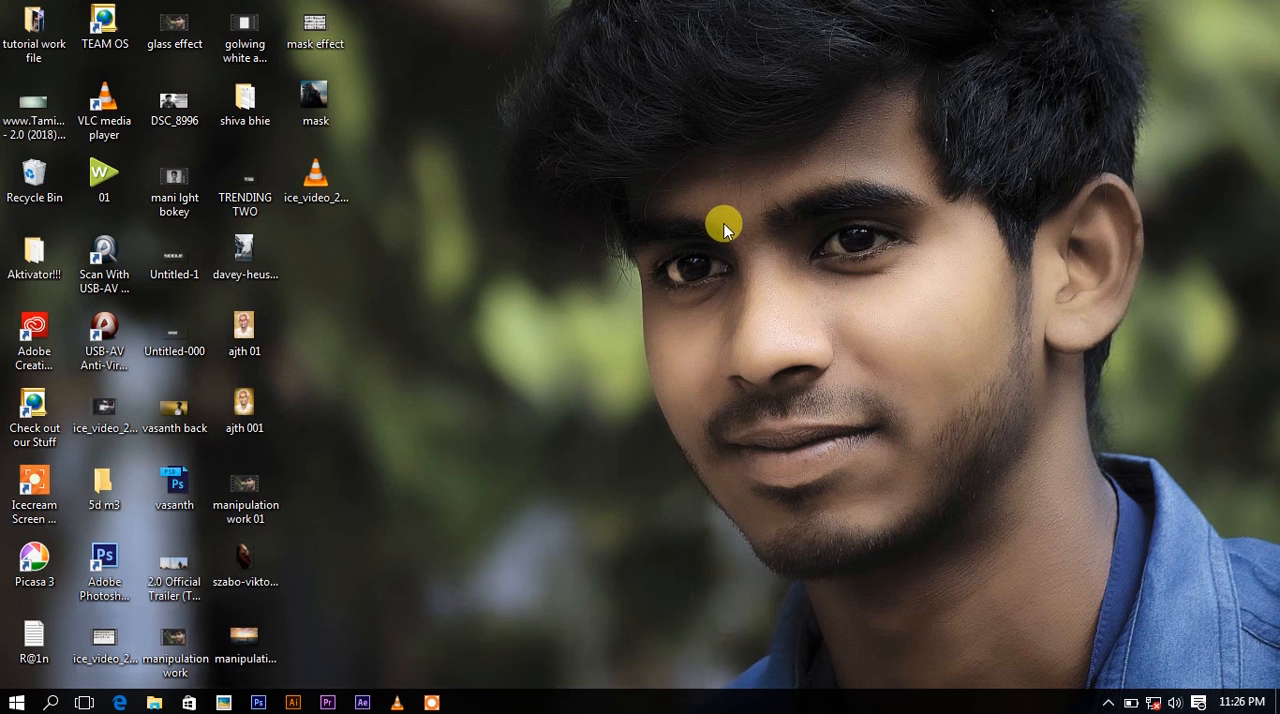
pyautogui.rightClick(725, 228)
pyautogui.click(766, 280)
pyautogui.click(1108, 702)
pyautogui.click(1075, 668)
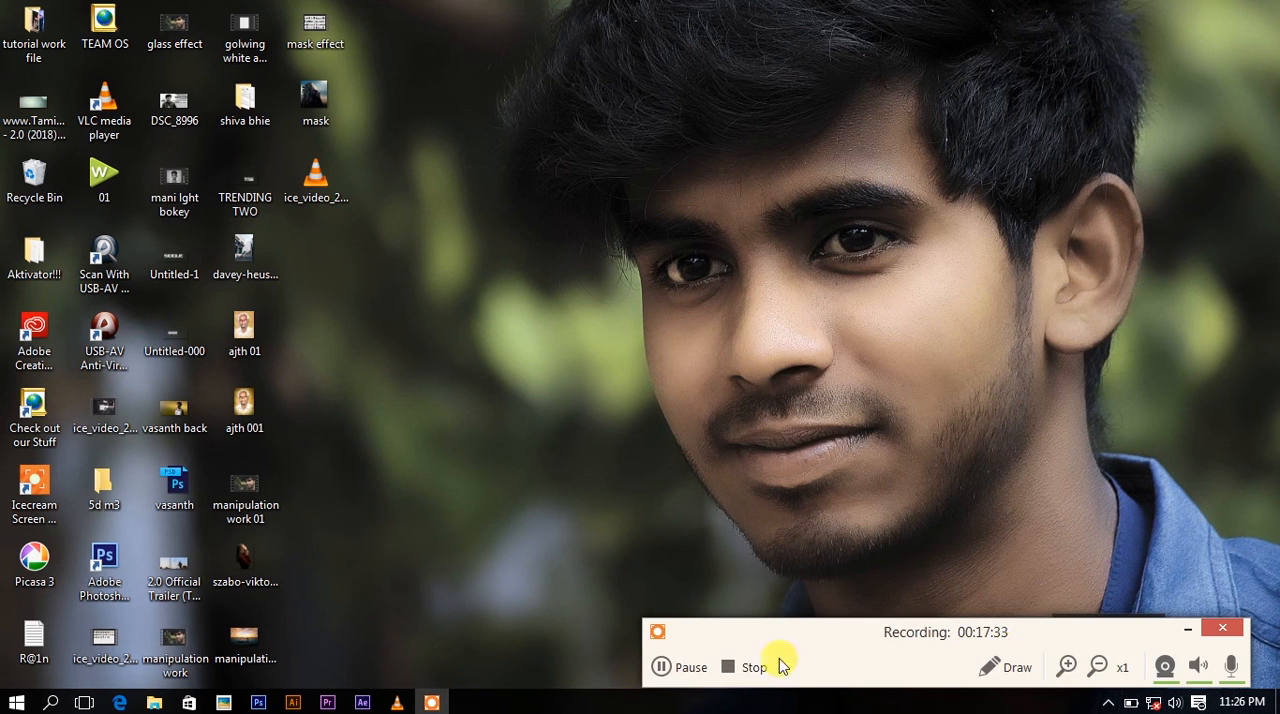
pyautogui.click(738, 680)
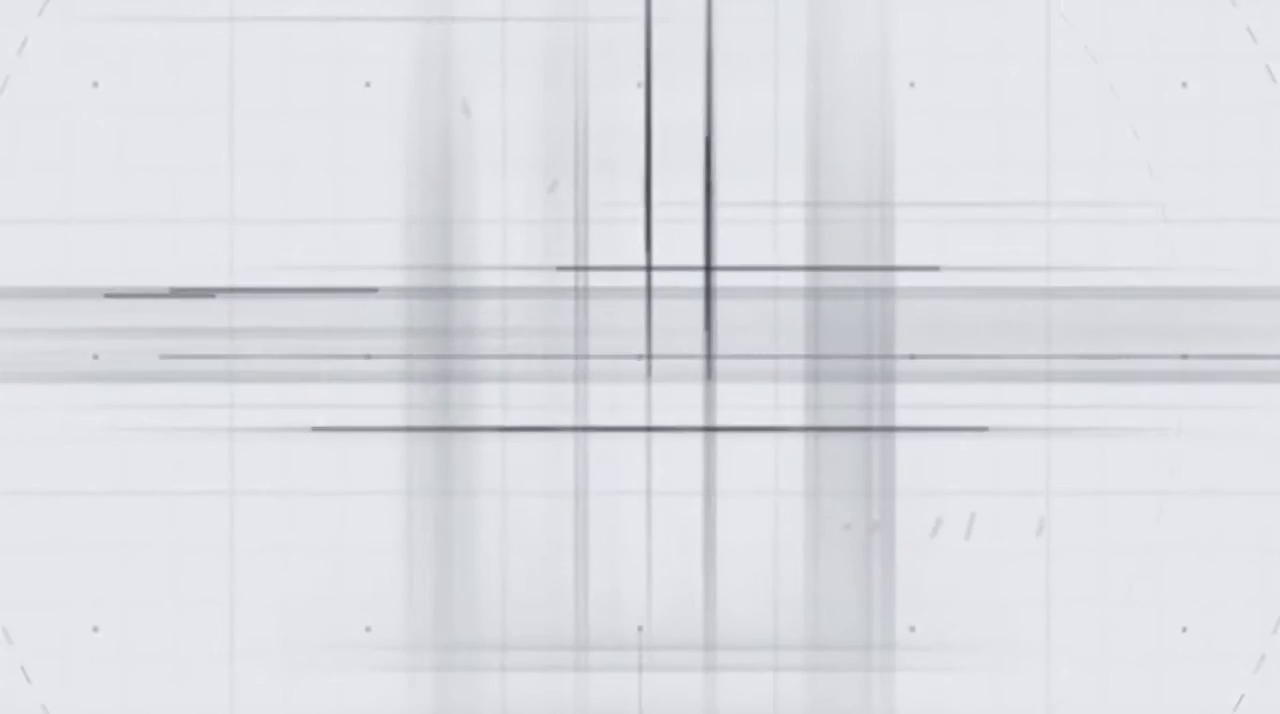